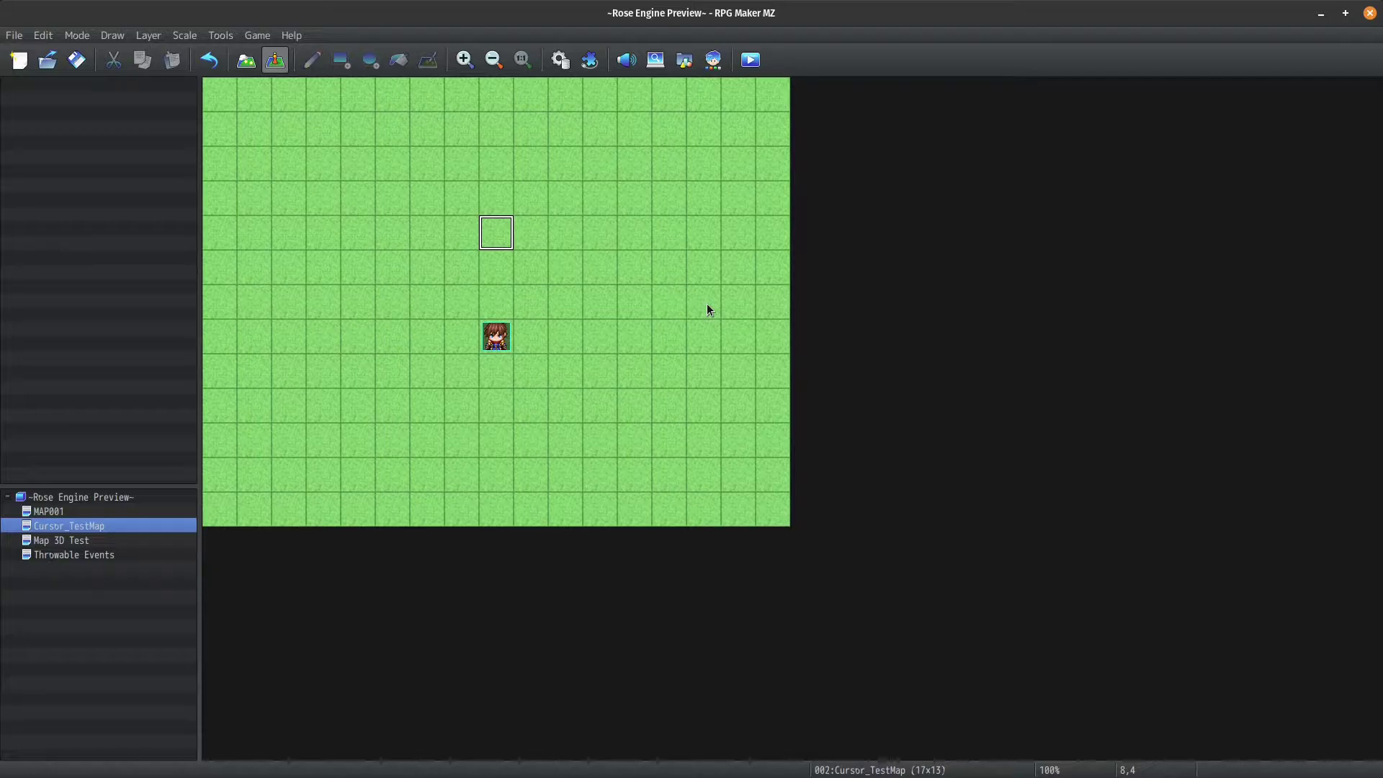
# - Add Mimosa_MouseCursor as a new plugin in the Plugin Manager's first empty slot
pyautogui.click(590, 58)
pyautogui.click(492, 318)
pyautogui.doubleClick(492, 320)
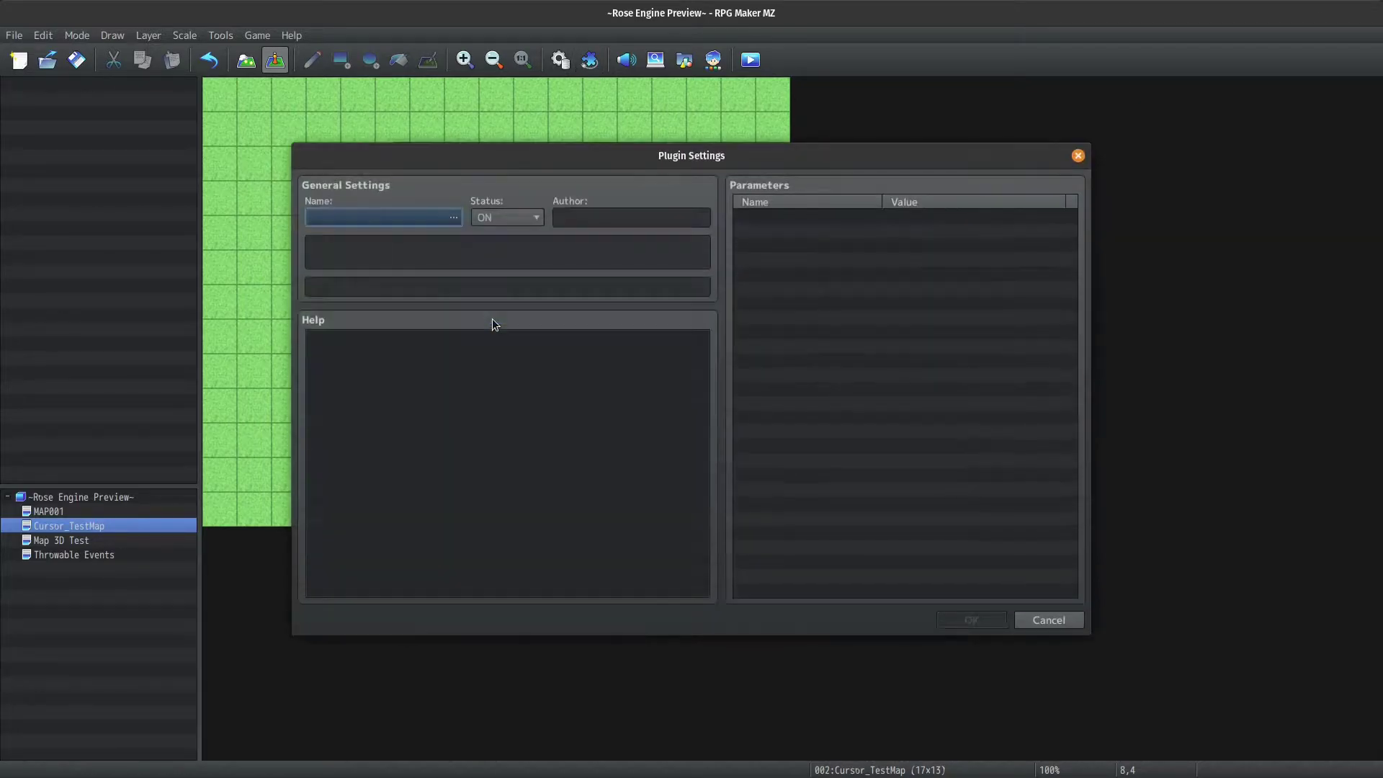
pyautogui.click(437, 218)
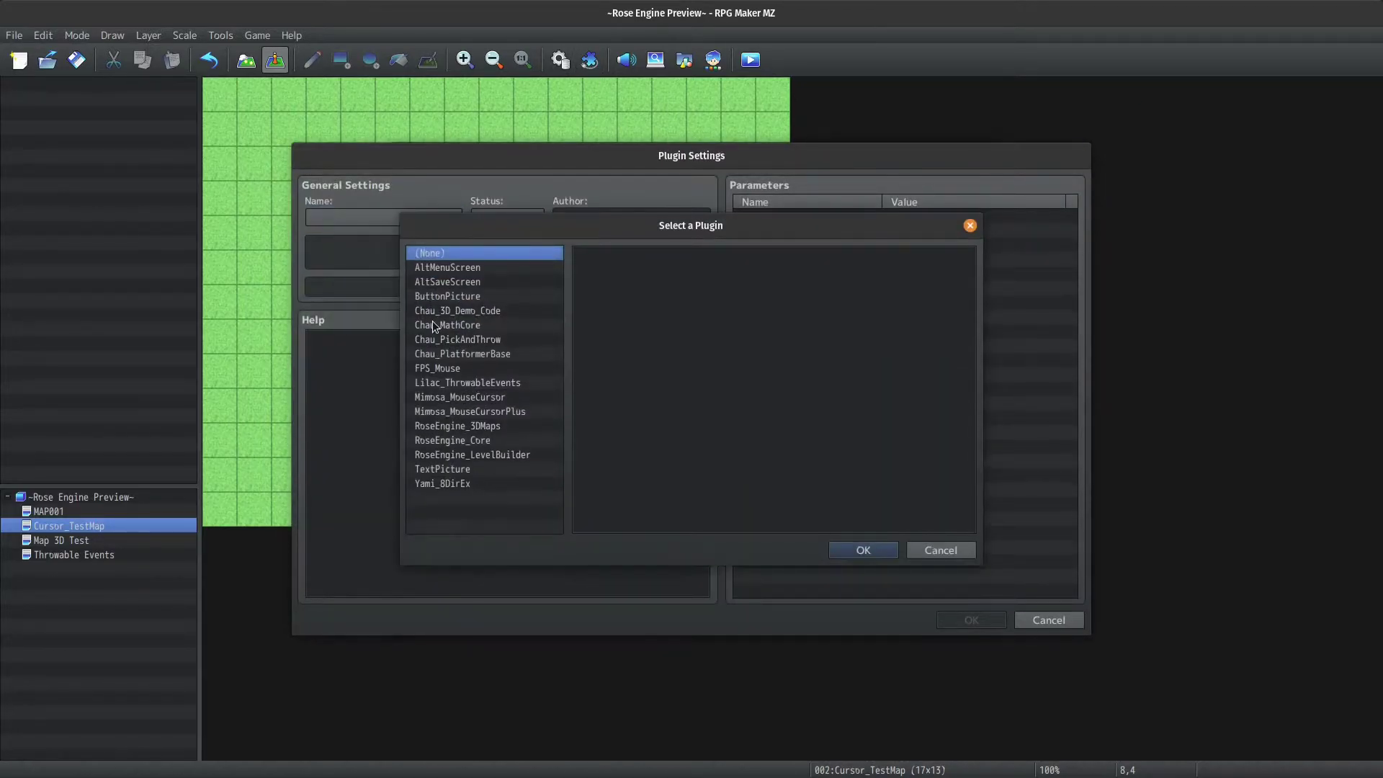
pyautogui.doubleClick(476, 397)
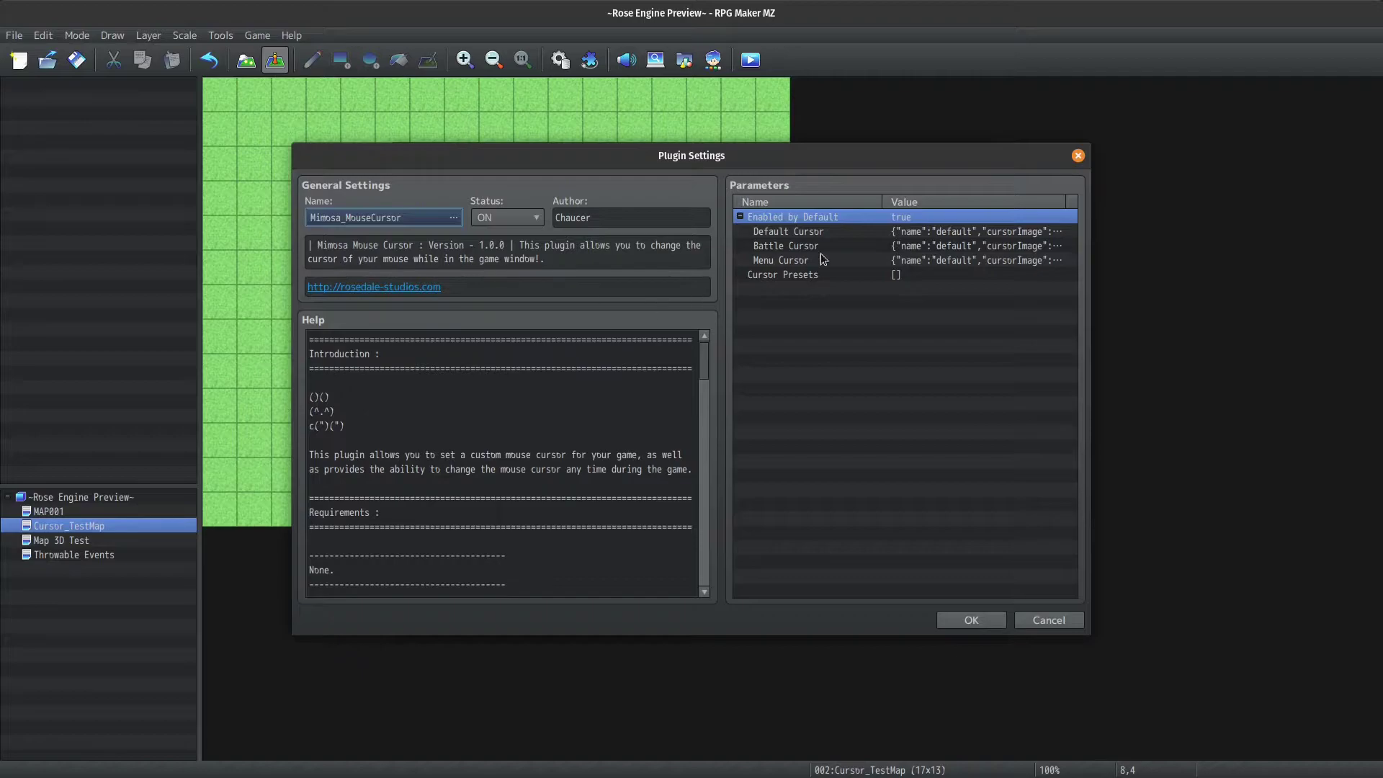
# - Open the Default Cursor parameter editor and select its Cursor Name entry
pyautogui.click(860, 232)
pyautogui.doubleClick(858, 230)
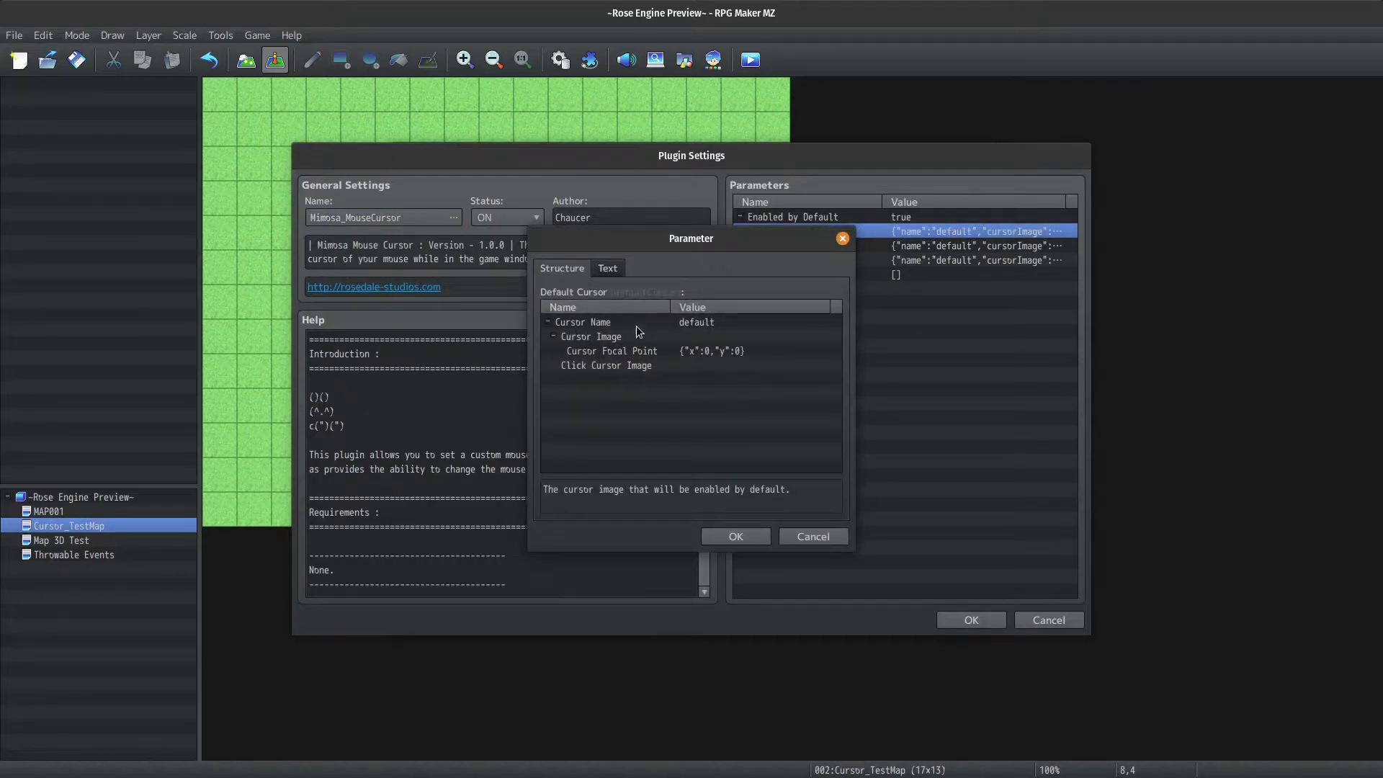
pyautogui.click(728, 322)
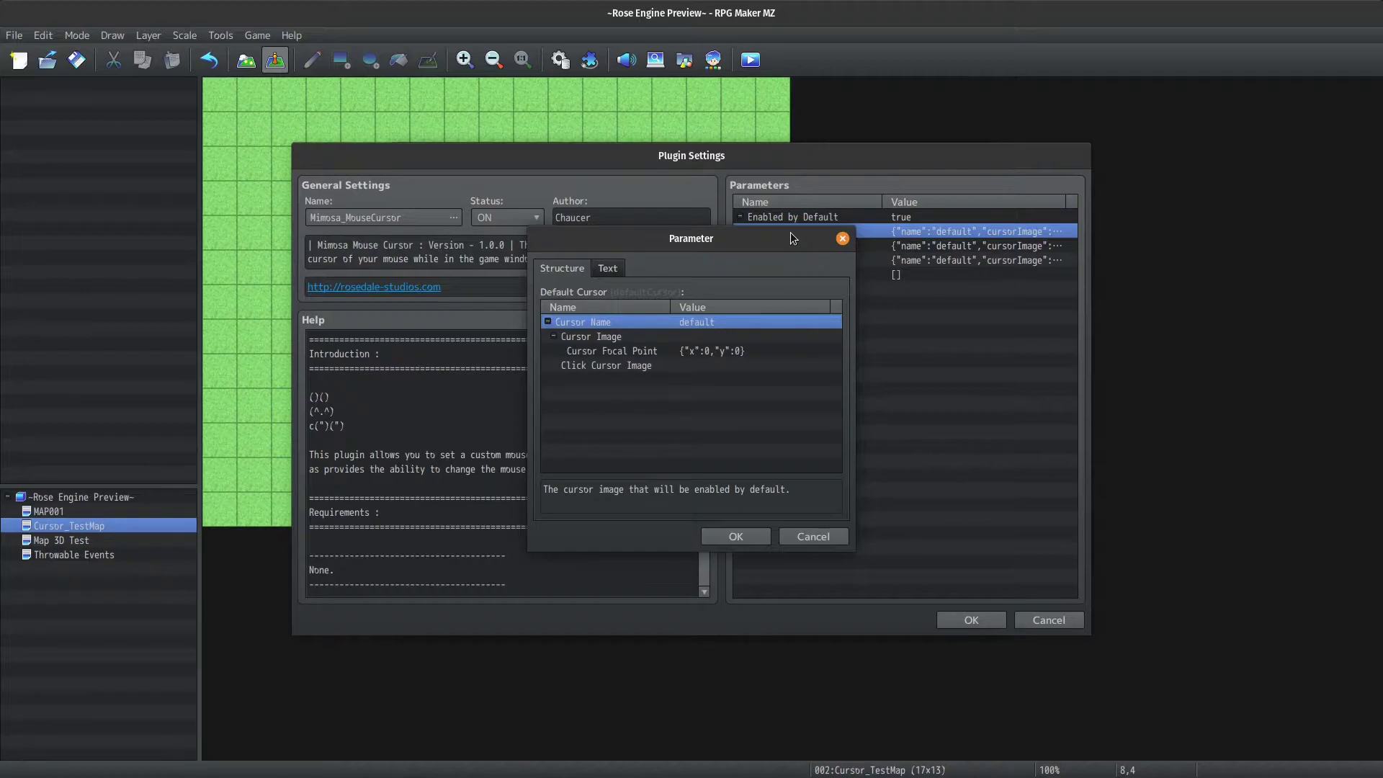
# - Set the Default Cursor's Cursor Image to 'cursor' from the system images
pyautogui.doubleClick(703, 337)
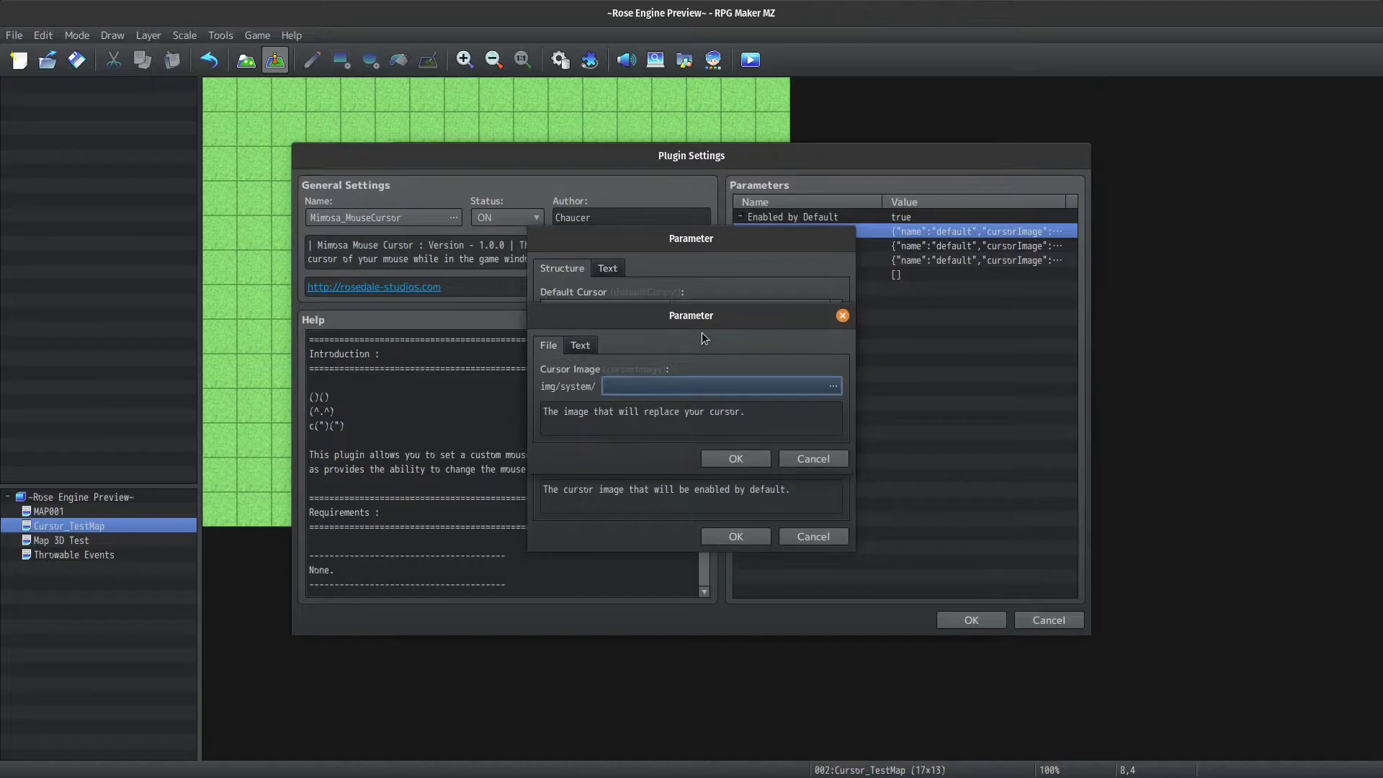
pyautogui.doubleClick(677, 385)
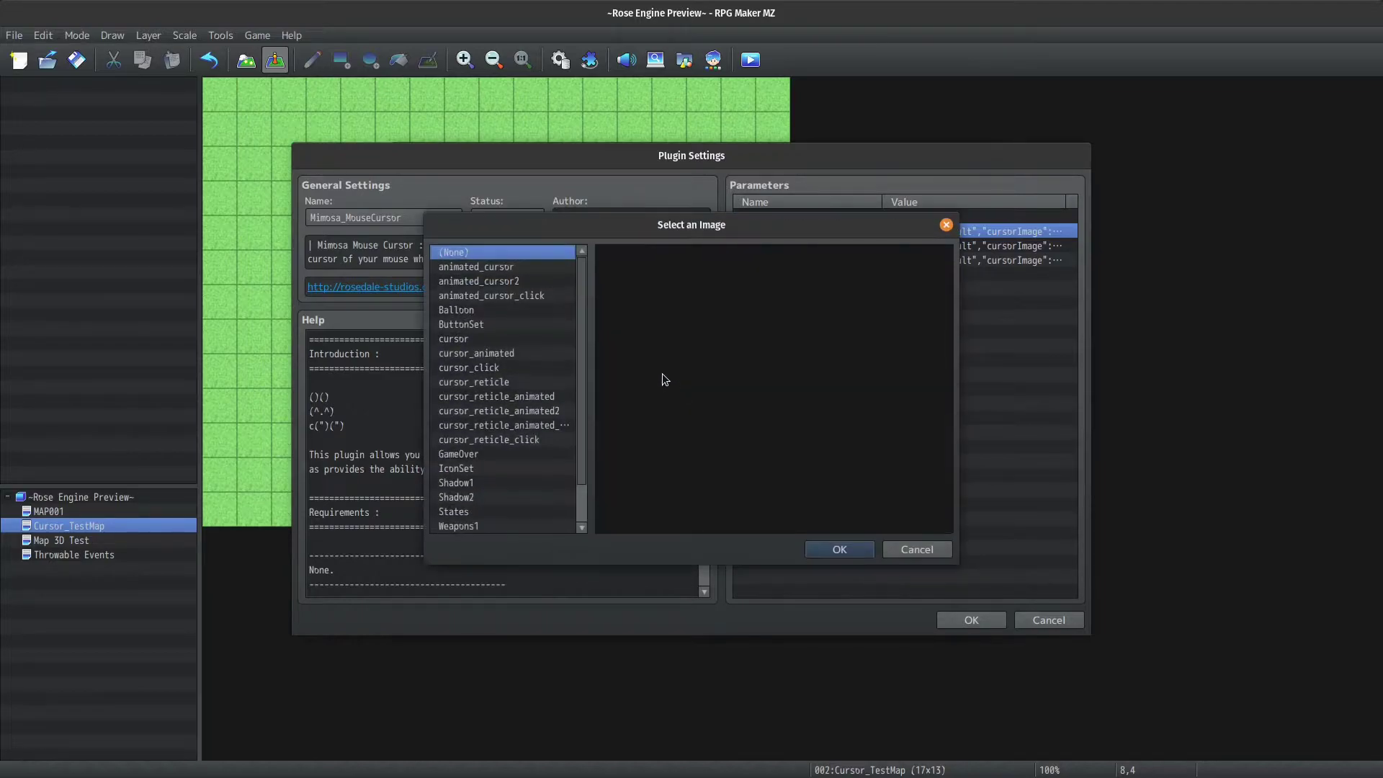
pyautogui.click(473, 340)
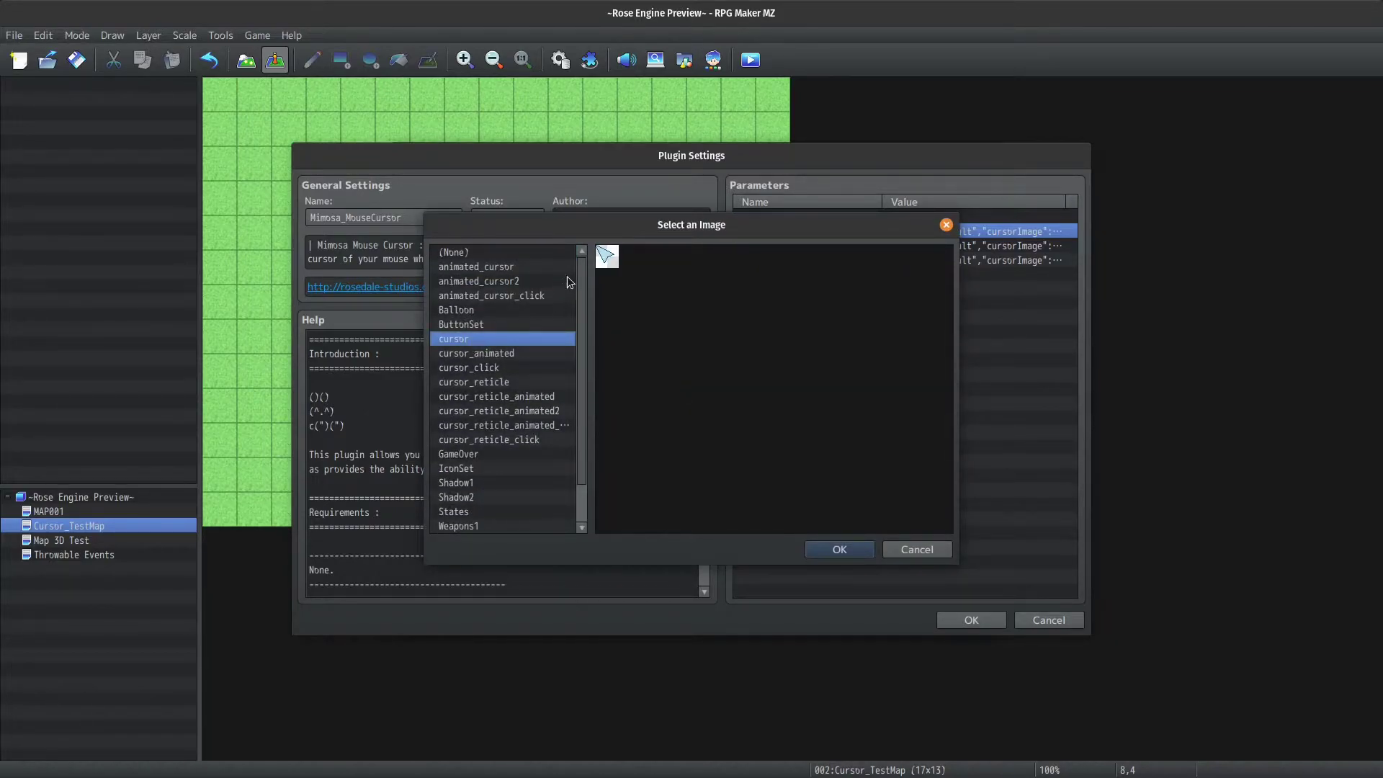
pyautogui.doubleClick(518, 340)
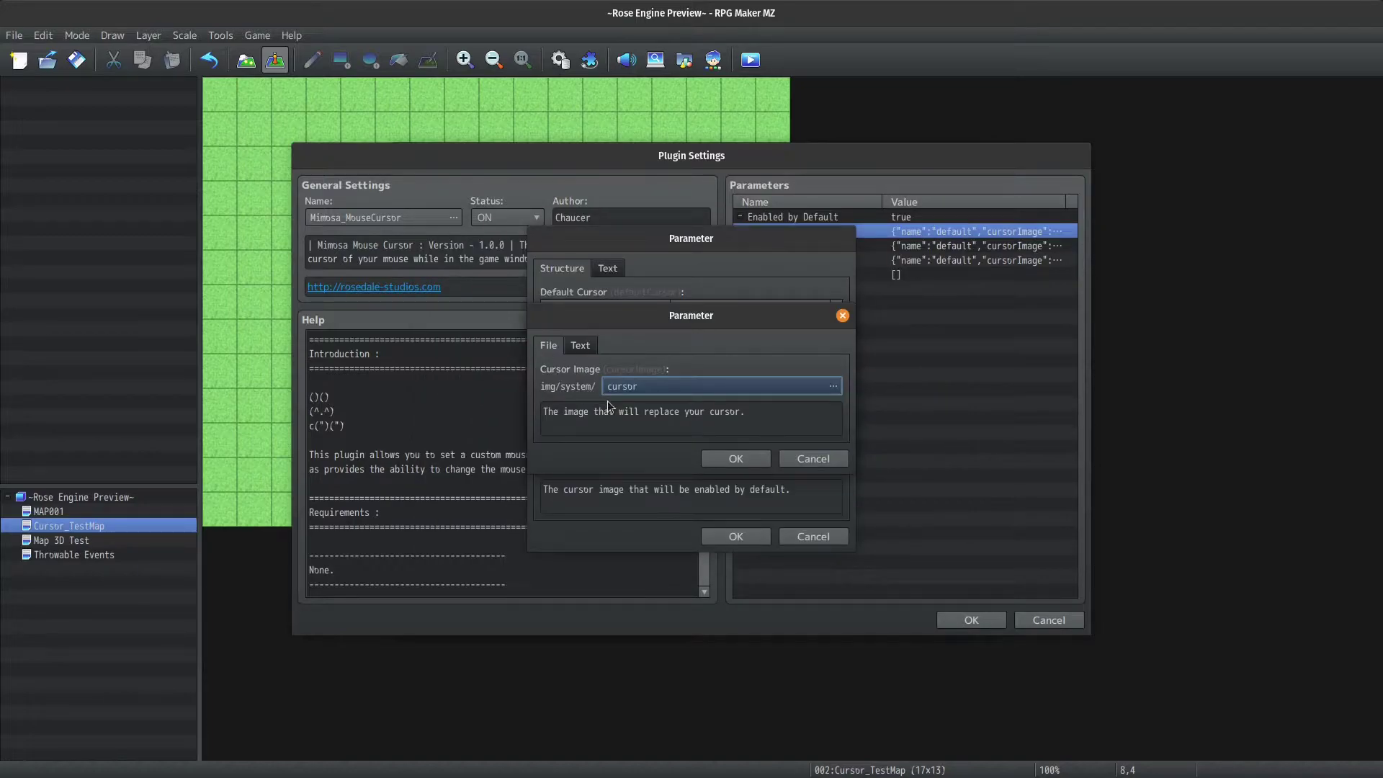
pyautogui.click(715, 466)
pyautogui.click(656, 351)
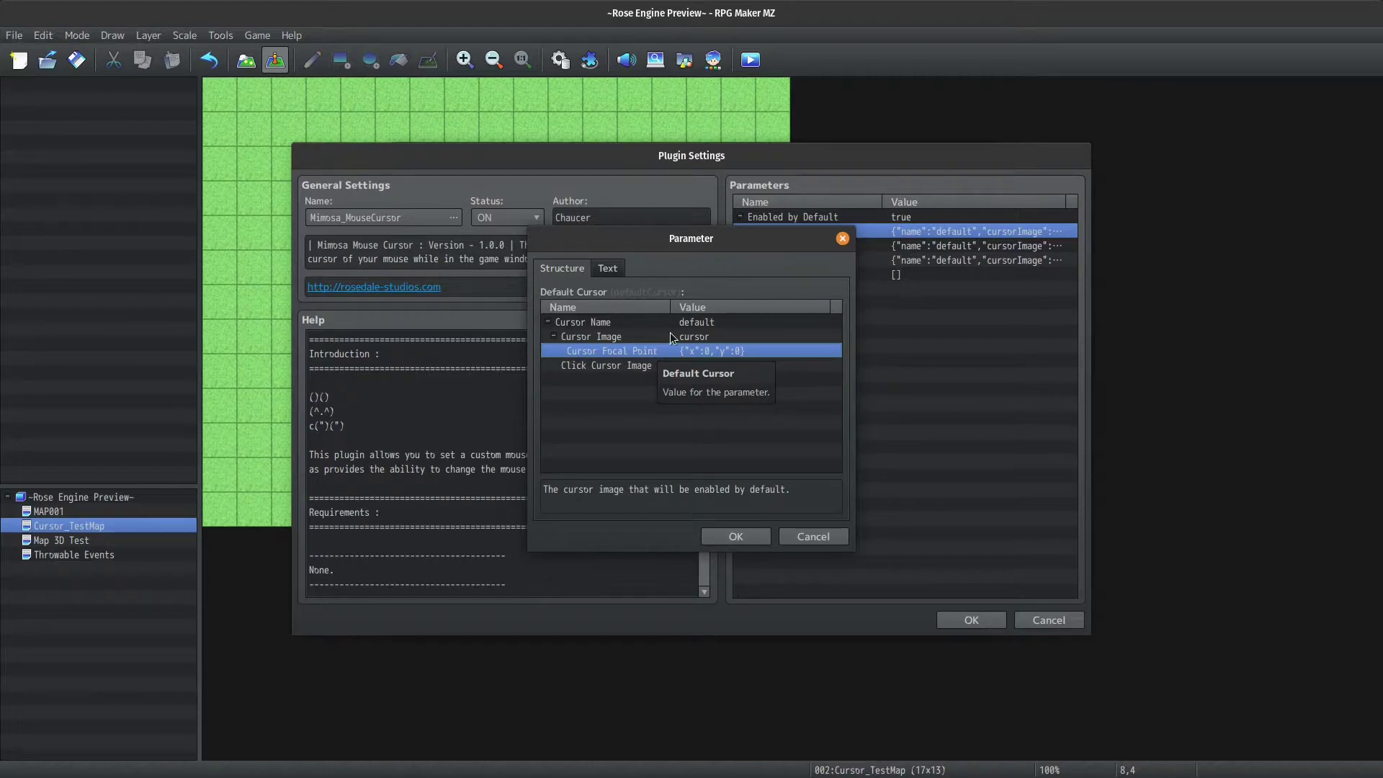
pyautogui.doubleClick(673, 337)
pyautogui.doubleClick(634, 386)
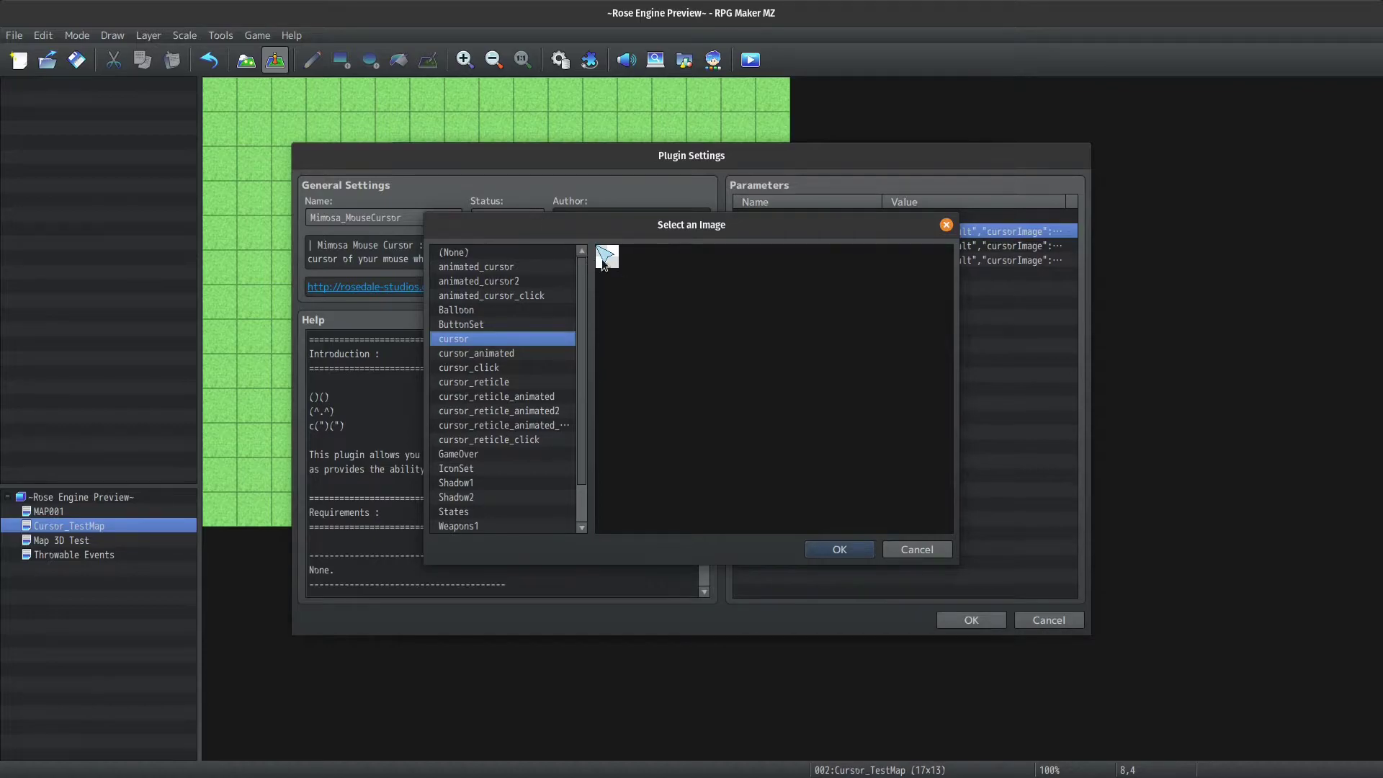
pyautogui.click(840, 549)
pyautogui.click(736, 459)
pyautogui.doubleClick(712, 348)
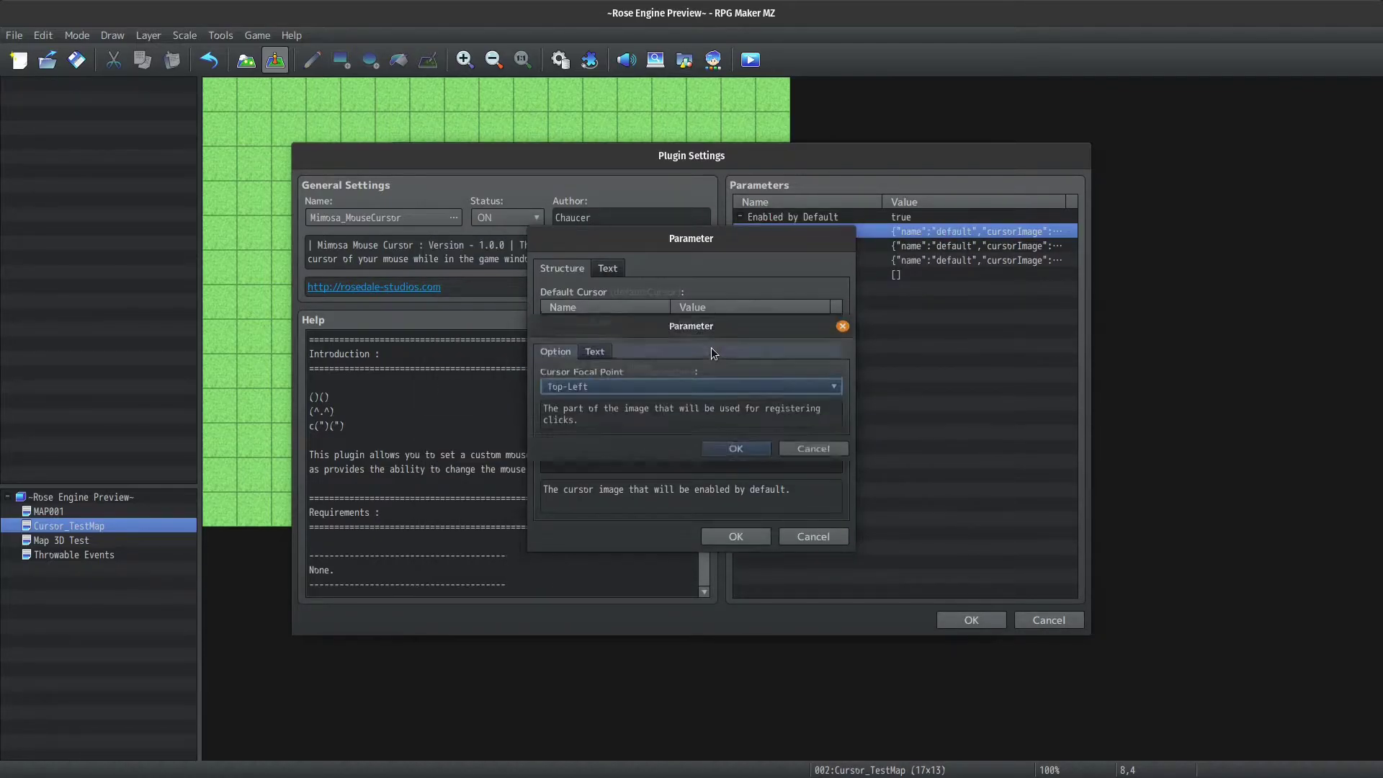
pyautogui.click(687, 388)
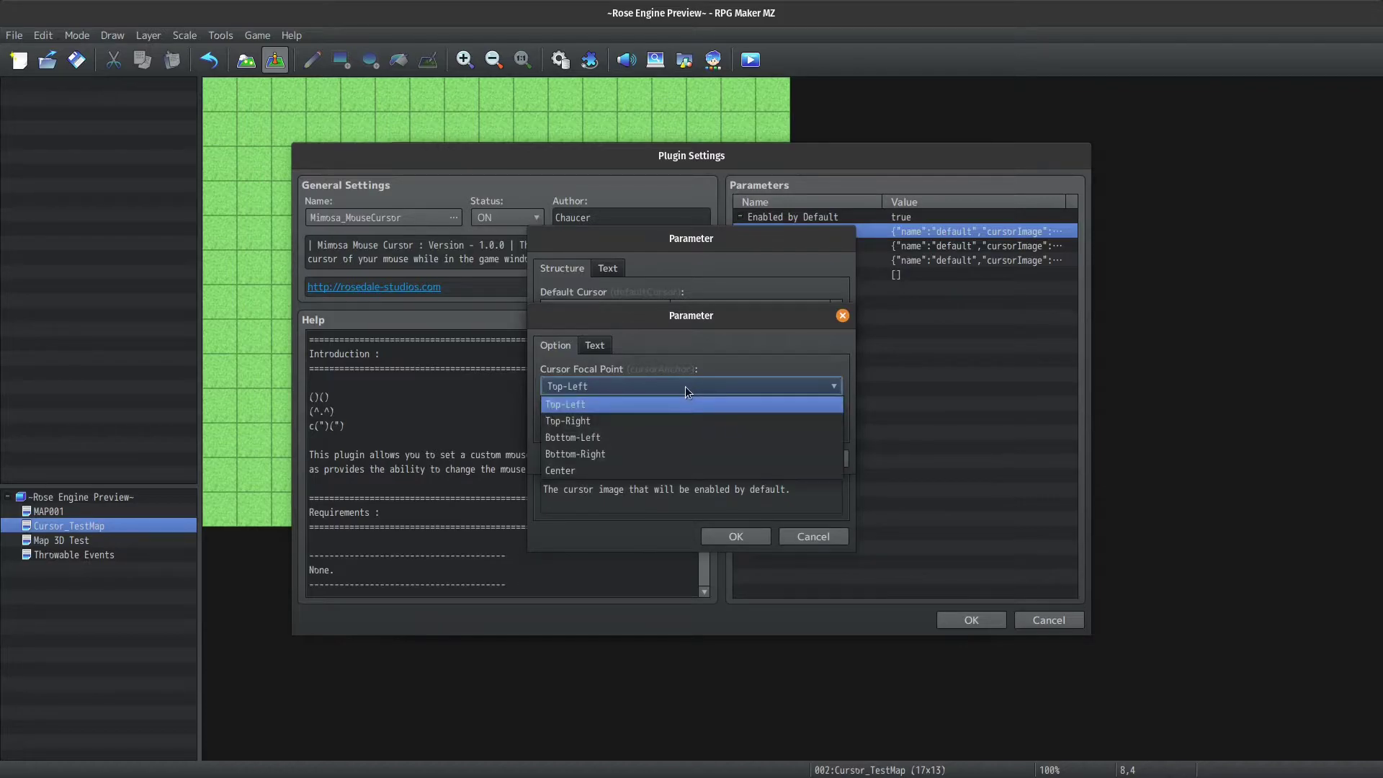
pyautogui.click(685, 386)
pyautogui.click(719, 458)
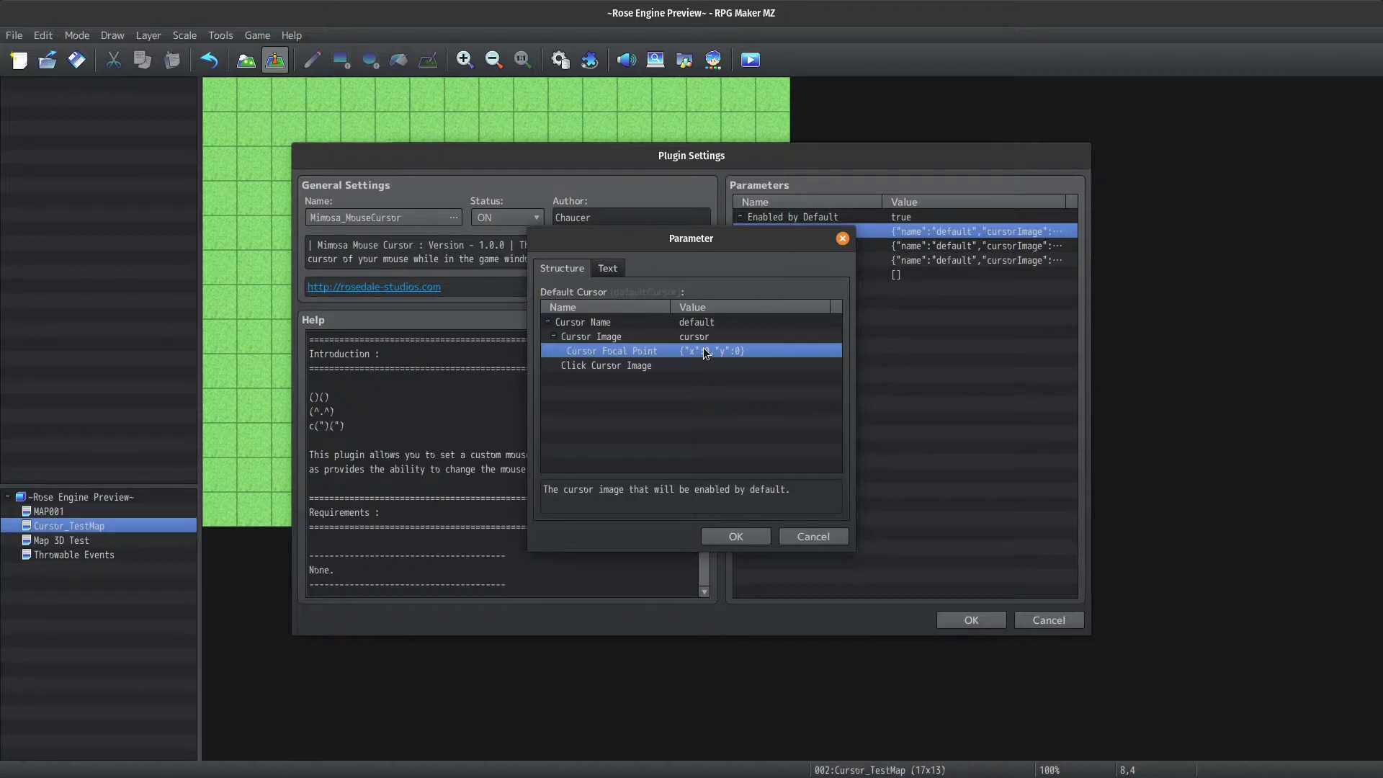
pyautogui.click(683, 366)
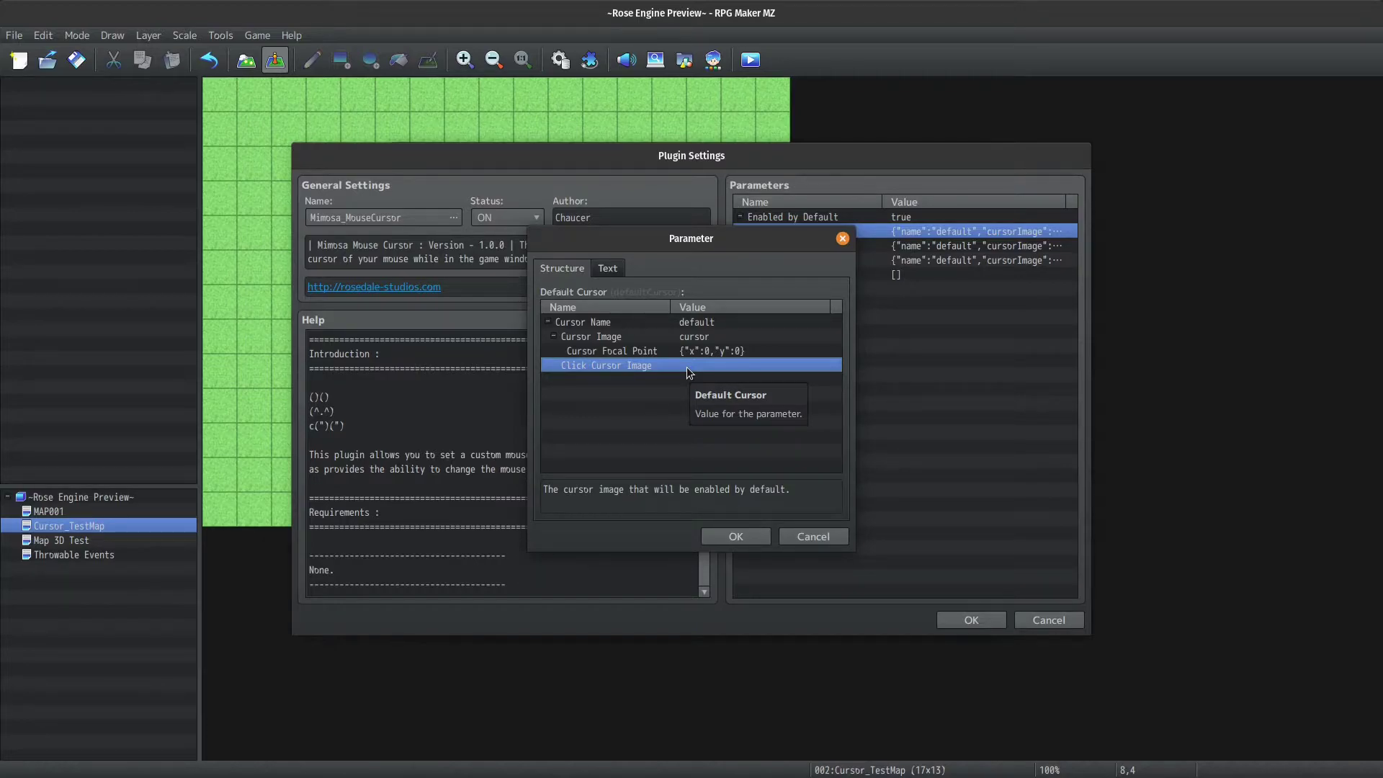
# - Choose cursor_click as the Default Cursor's Click Cursor Image and apply the Default Cursor
pyautogui.doubleClick(686, 366)
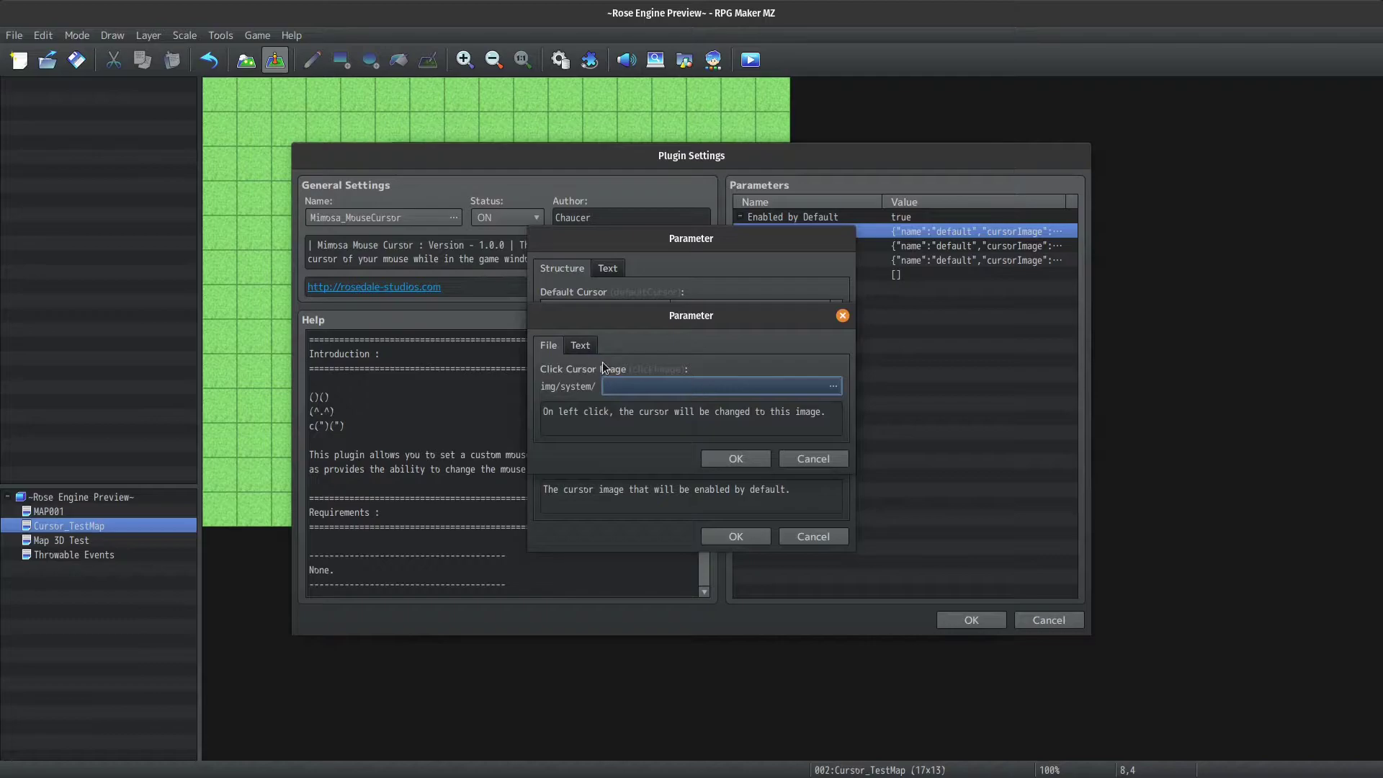
pyautogui.doubleClick(655, 387)
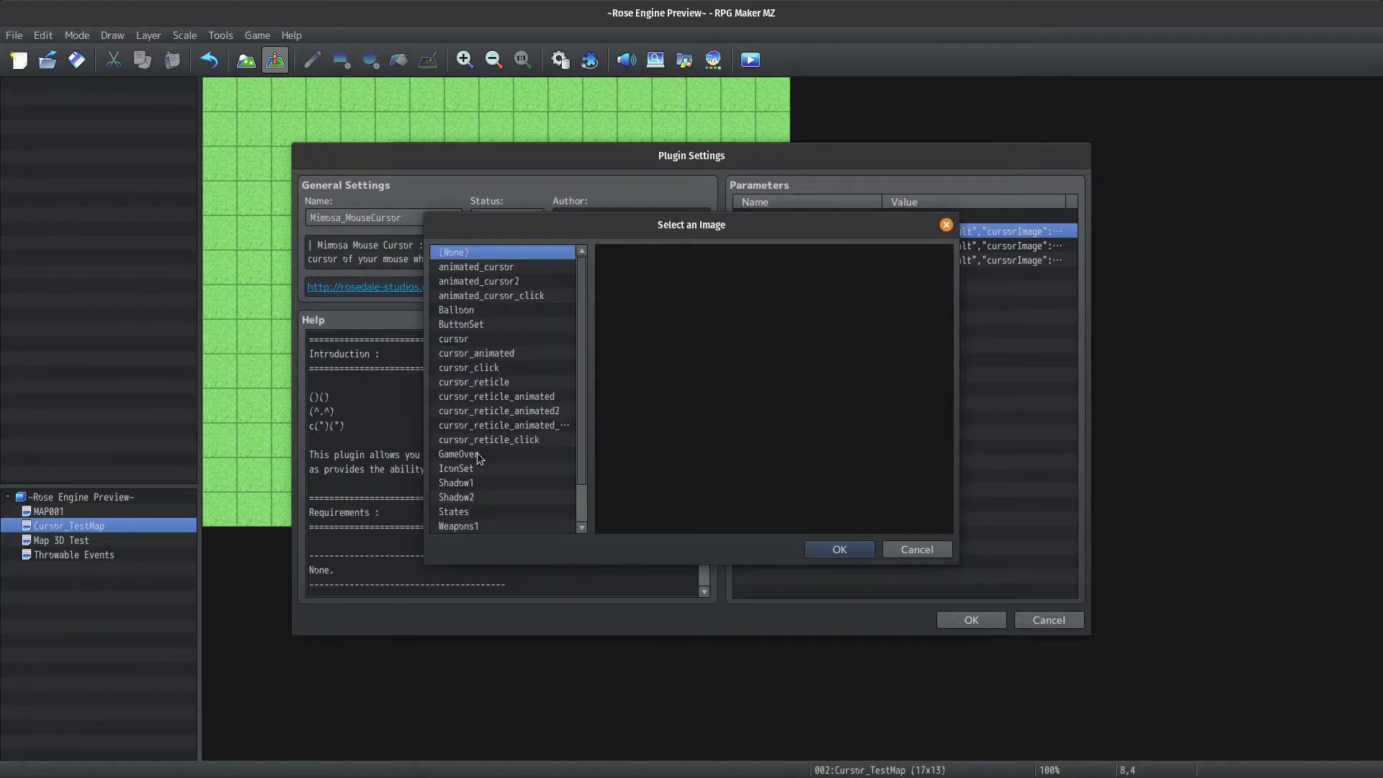
pyautogui.click(477, 369)
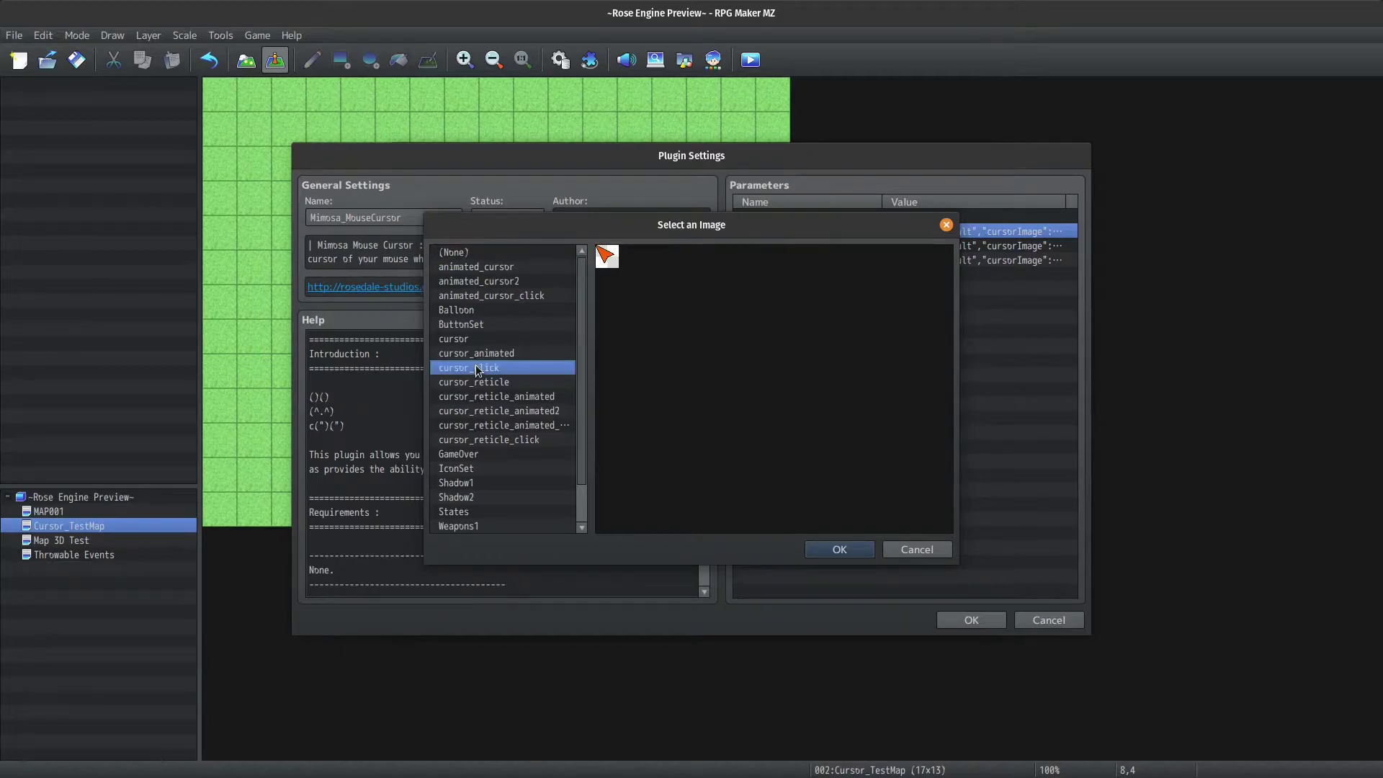
pyautogui.doubleClick(477, 369)
pyautogui.click(665, 383)
pyautogui.click(847, 549)
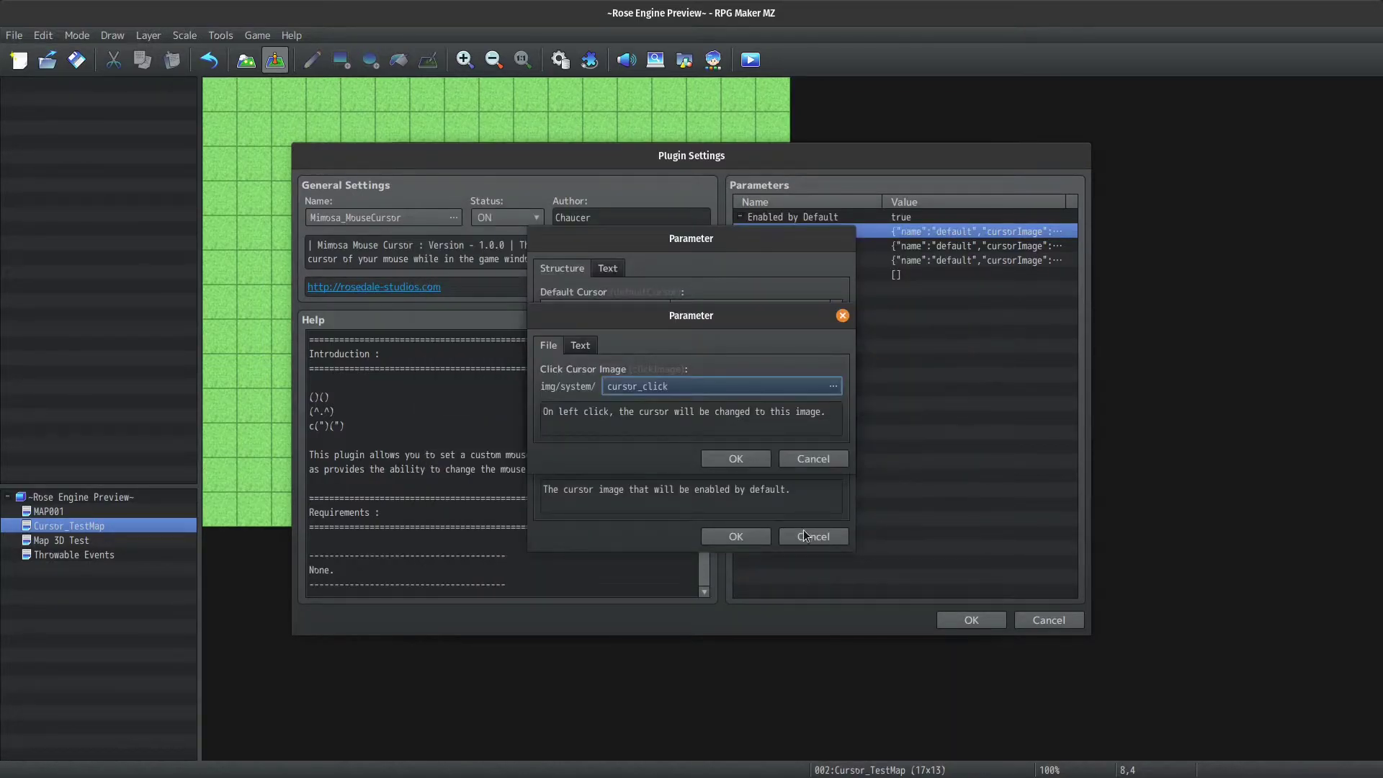
pyautogui.click(742, 457)
pyautogui.click(736, 535)
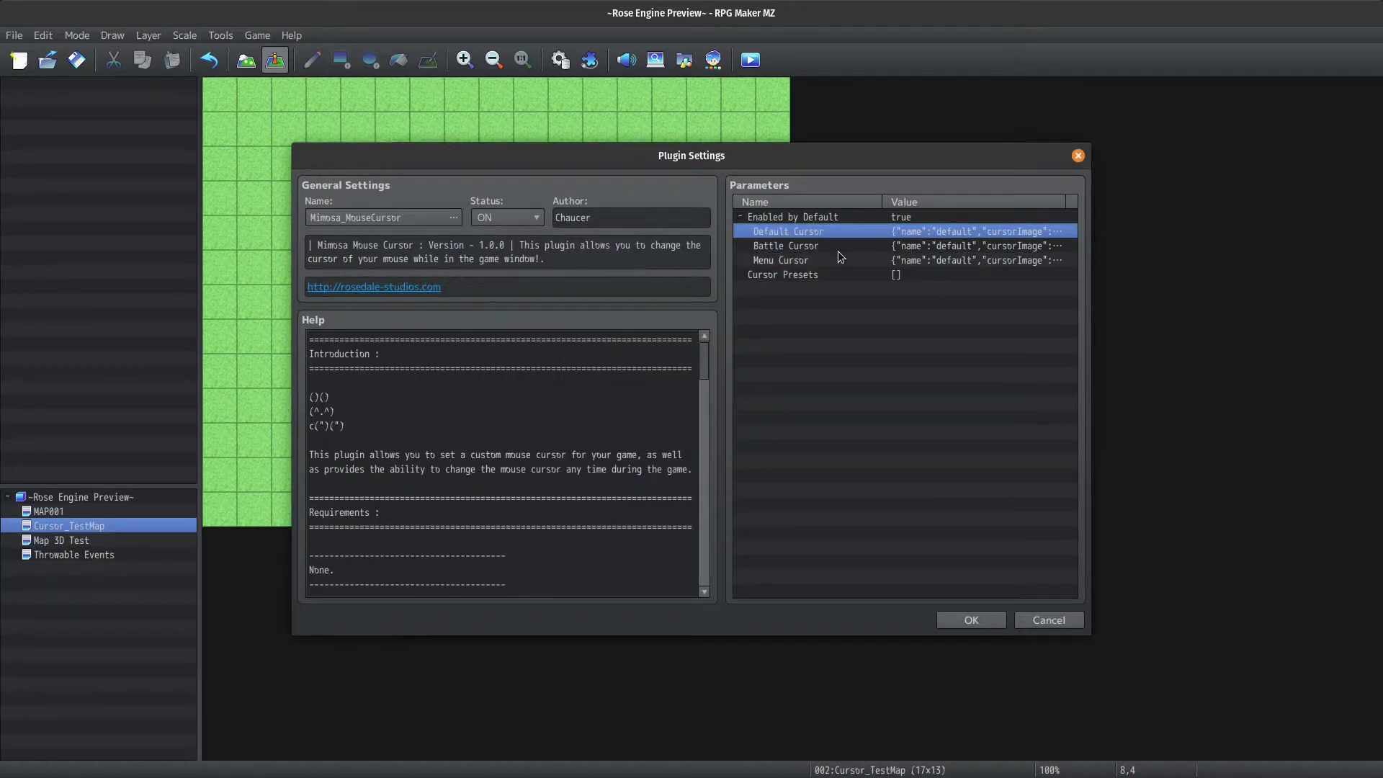
# - Save the plugin settings, then playtest the game to check the cursor and close it
pyautogui.click(988, 618)
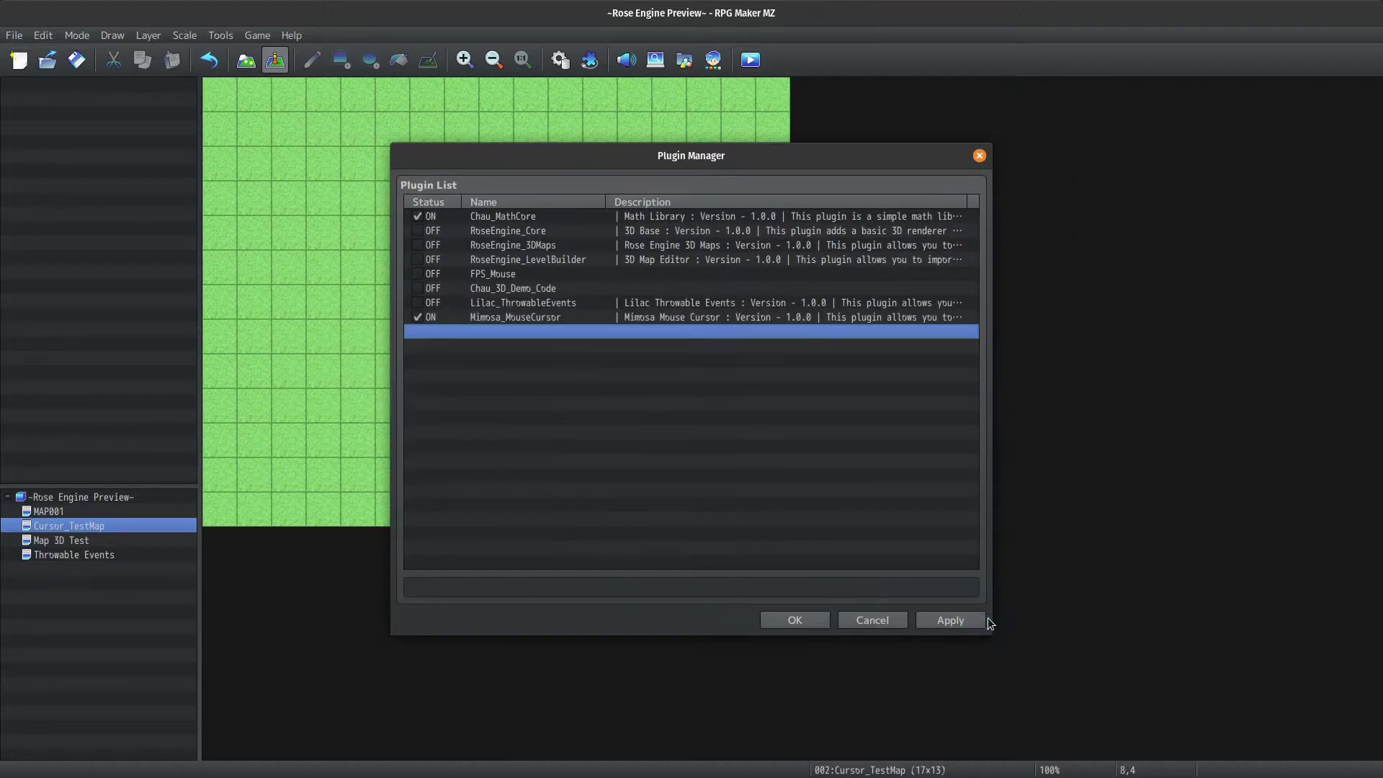
pyautogui.click(800, 616)
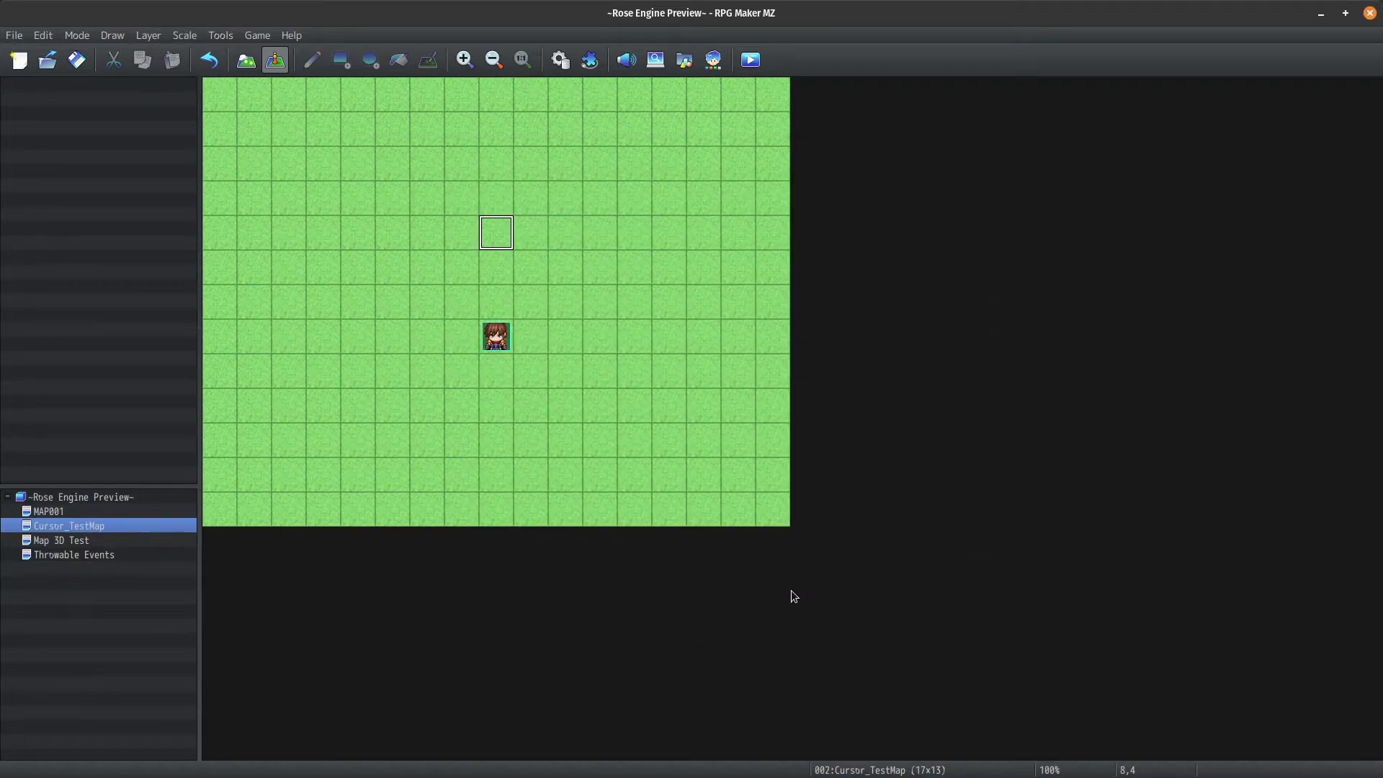
pyautogui.click(746, 68)
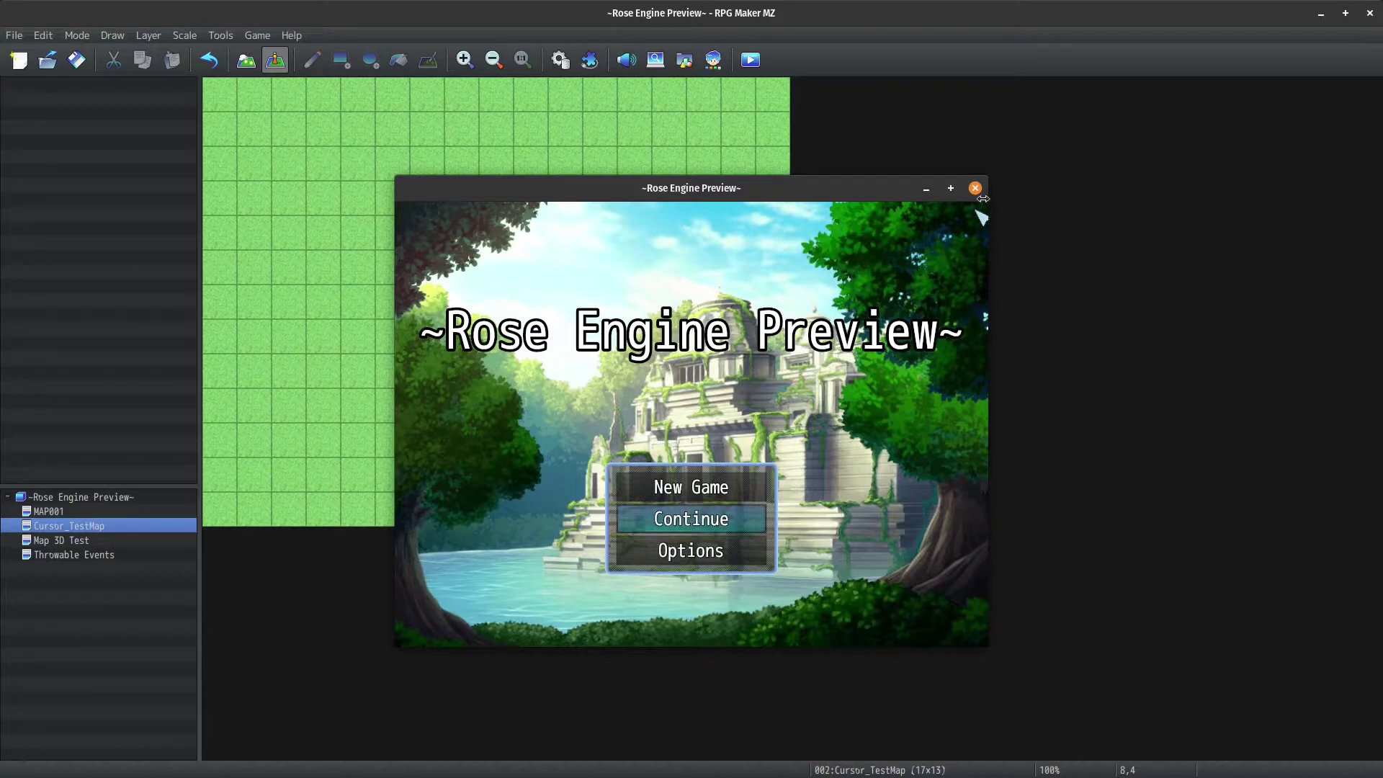
pyautogui.click(976, 189)
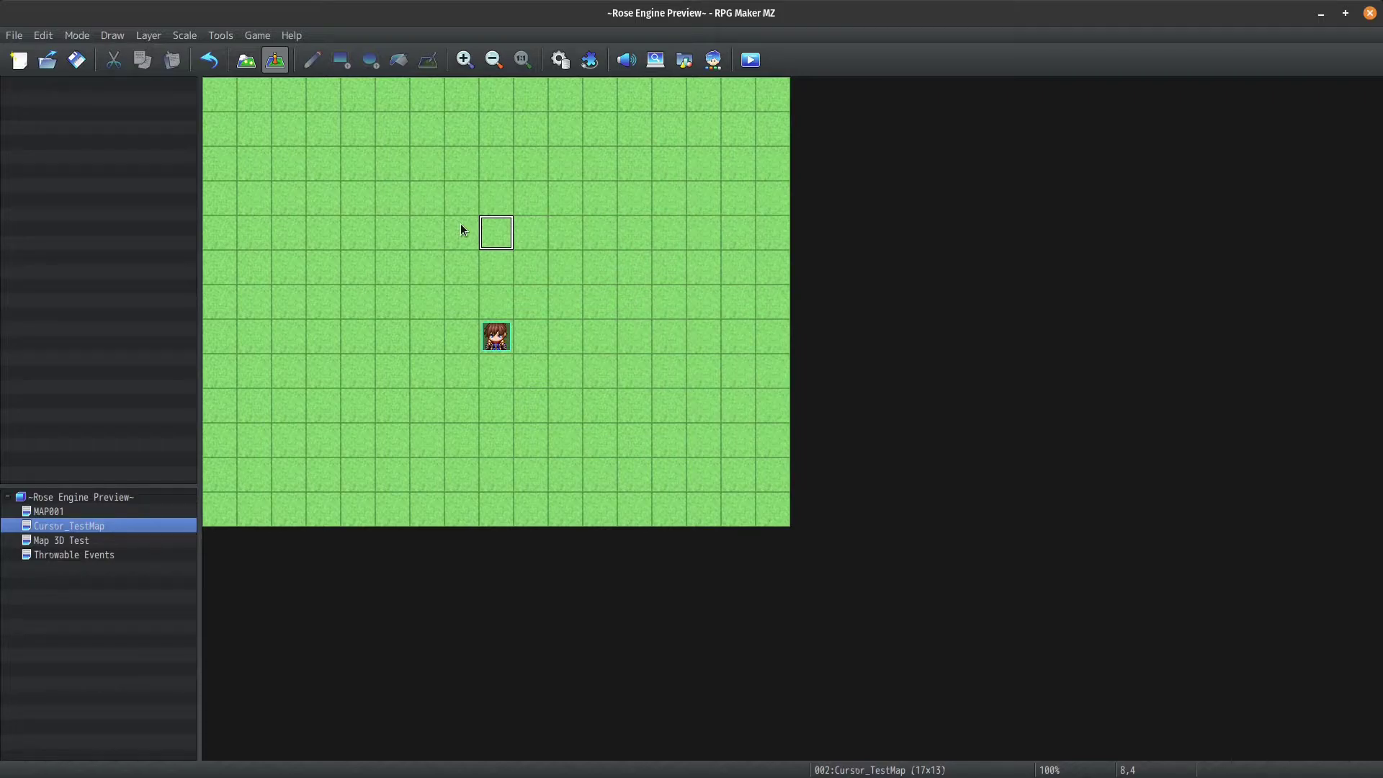
# - Reopen the Mimosa_MouseCursor settings and start the first Cursor Presets entry
pyautogui.click(590, 60)
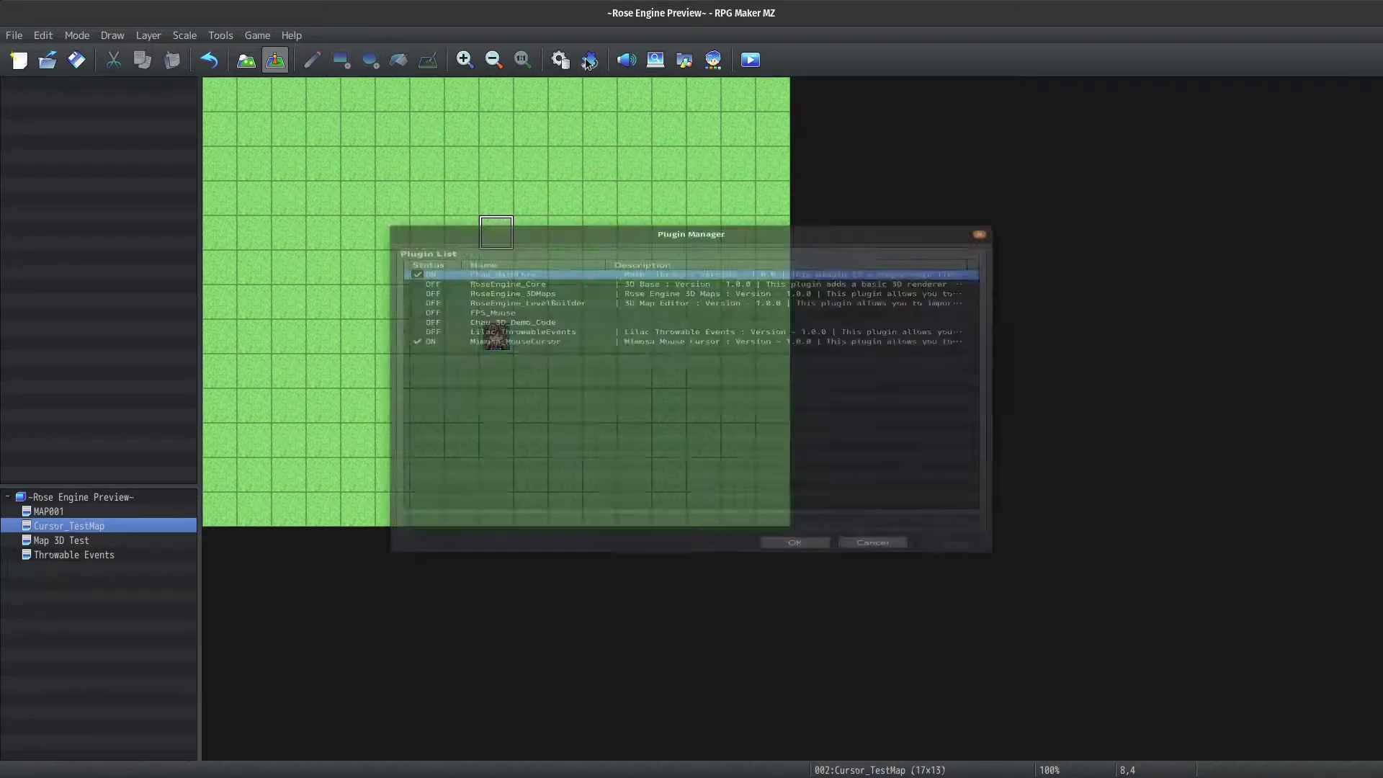
pyautogui.doubleClick(515, 317)
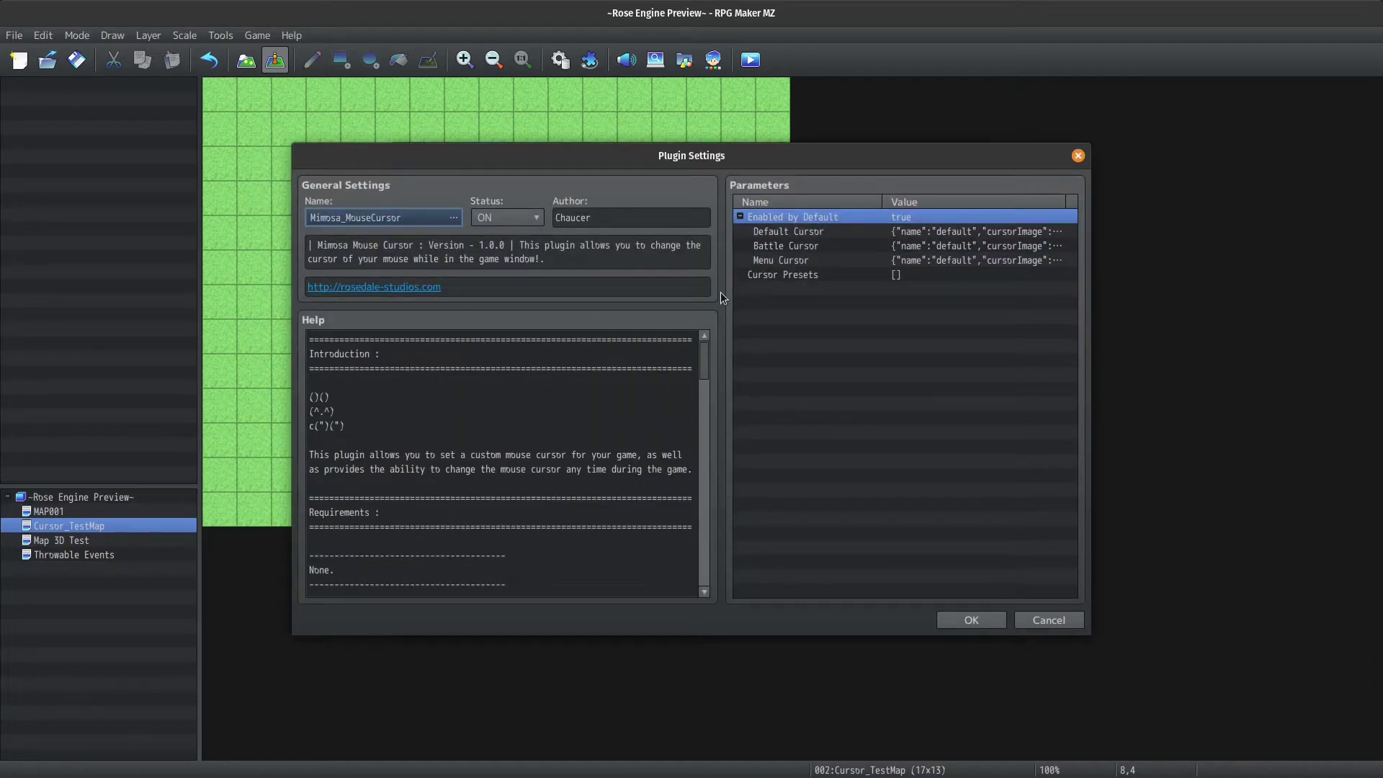
pyautogui.doubleClick(790, 277)
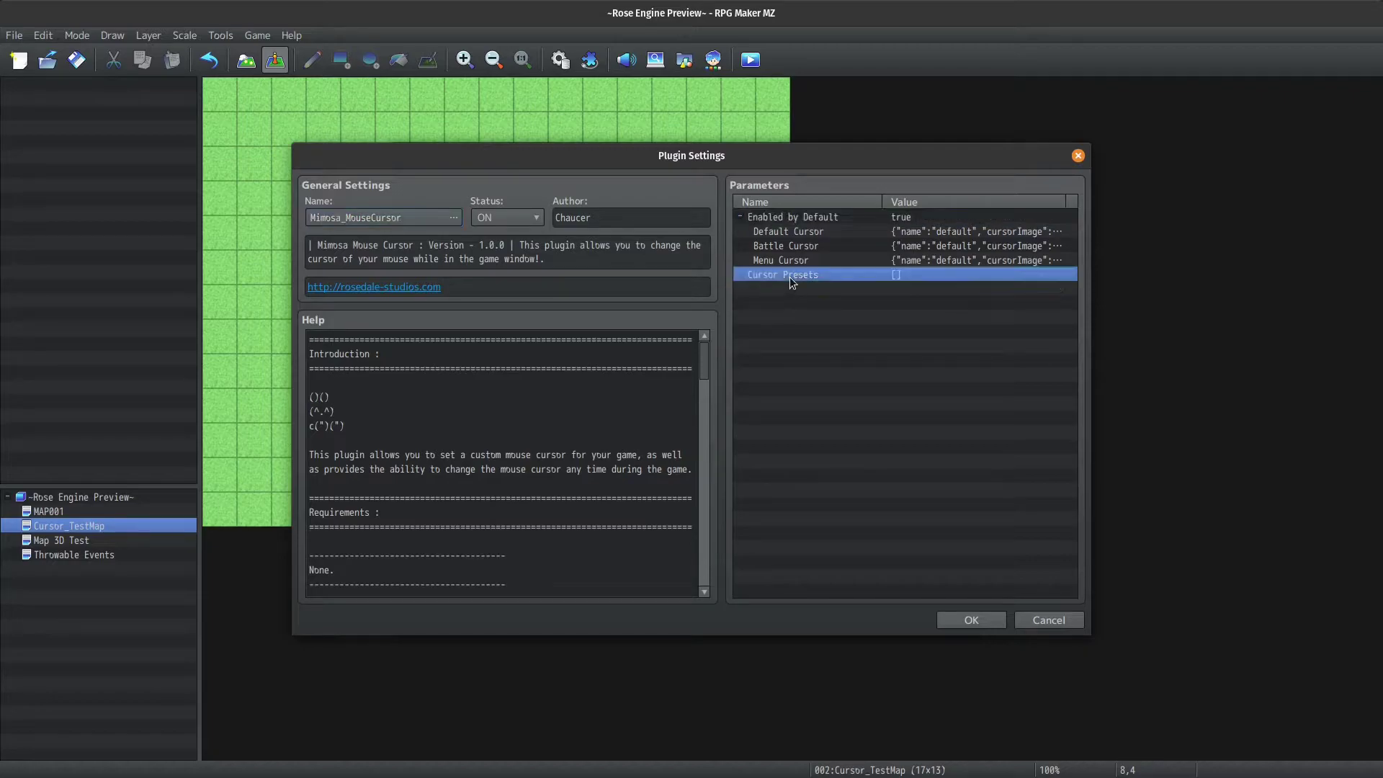
pyautogui.doubleClick(656, 307)
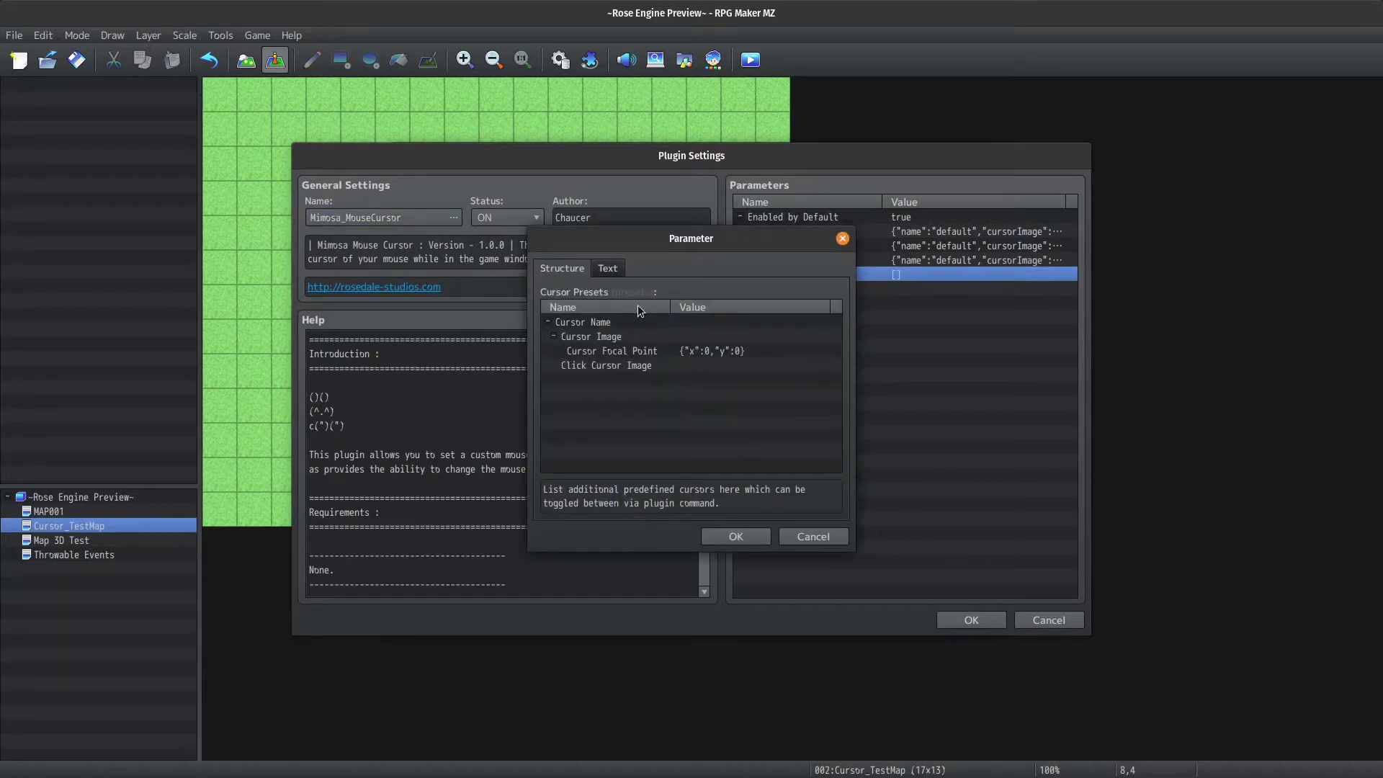
pyautogui.moveTo(645, 243); pyautogui.dragTo(855, 253)
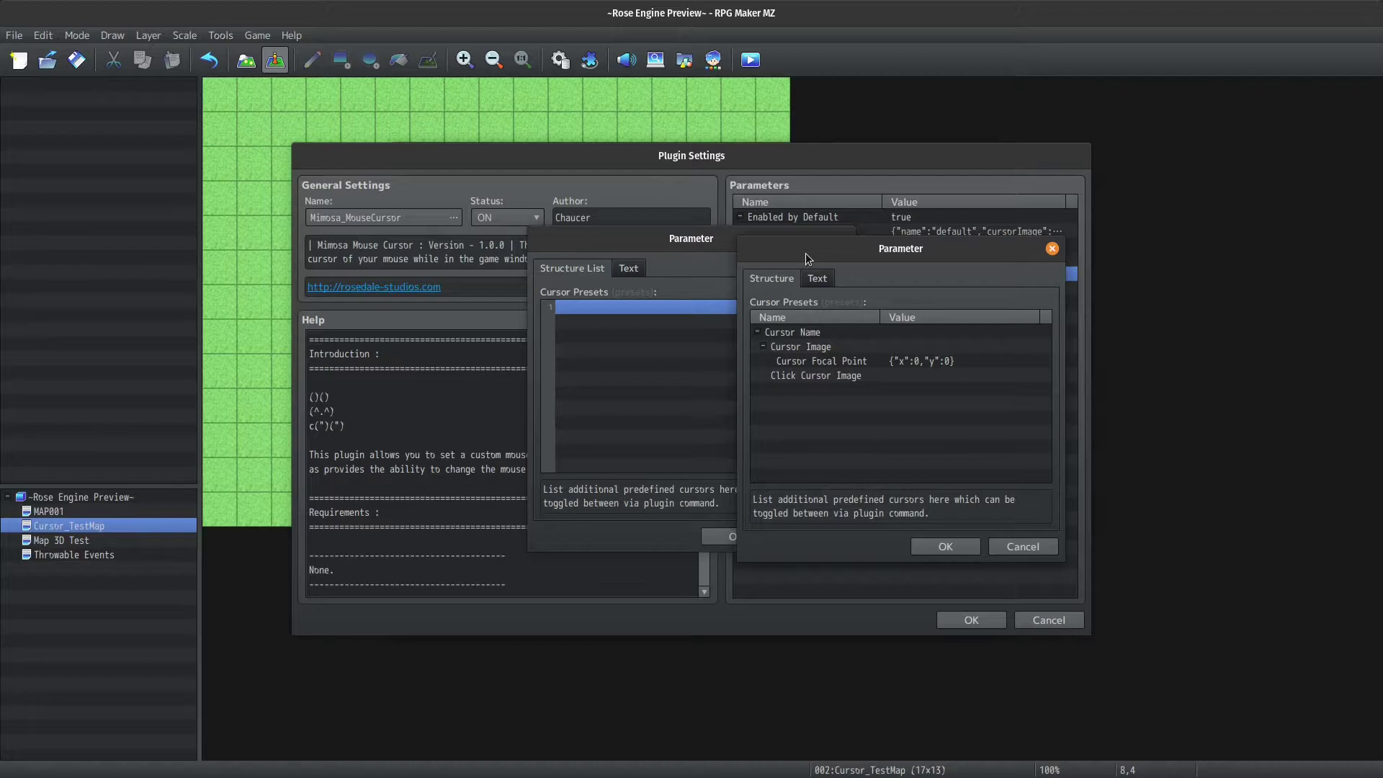
# - Name the new cursor preset 'reticle'
pyautogui.doubleClick(796, 334)
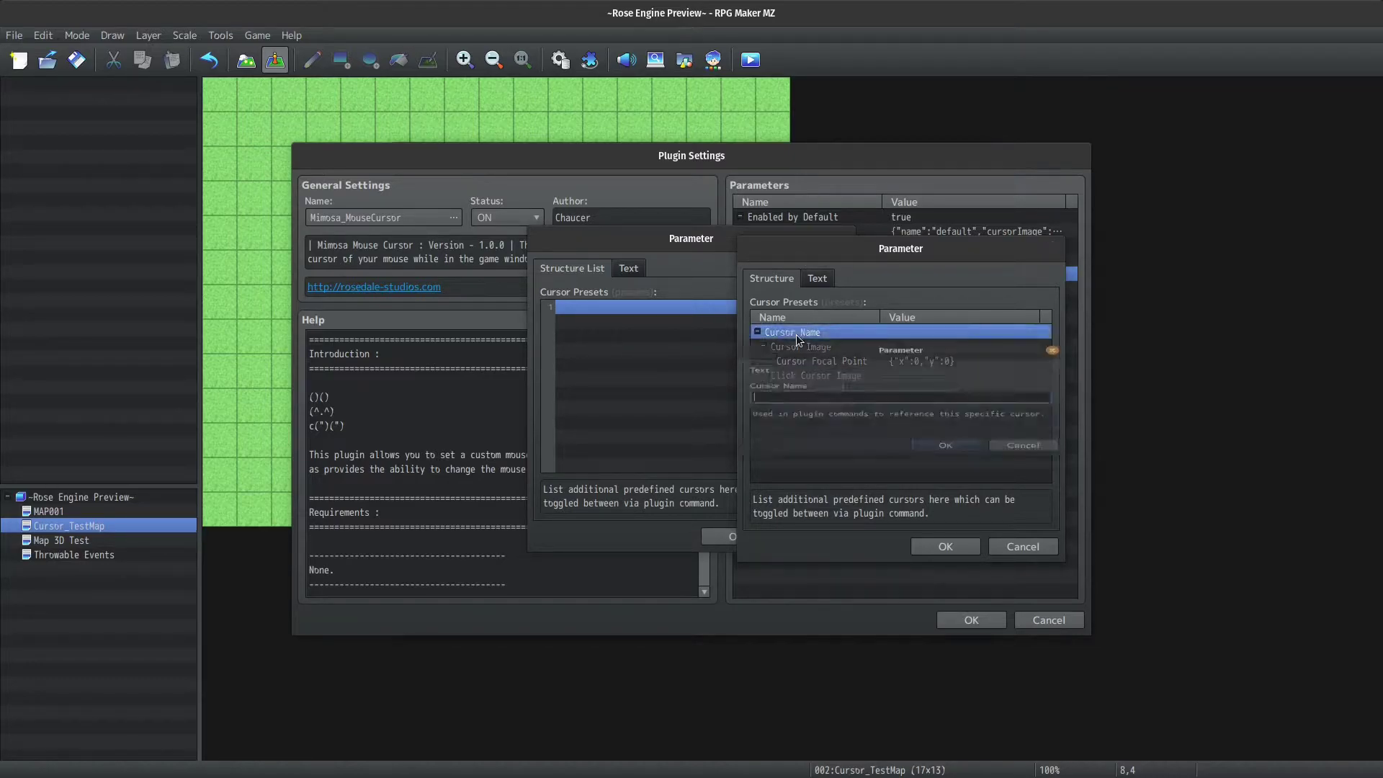
pyautogui.write('reticle')
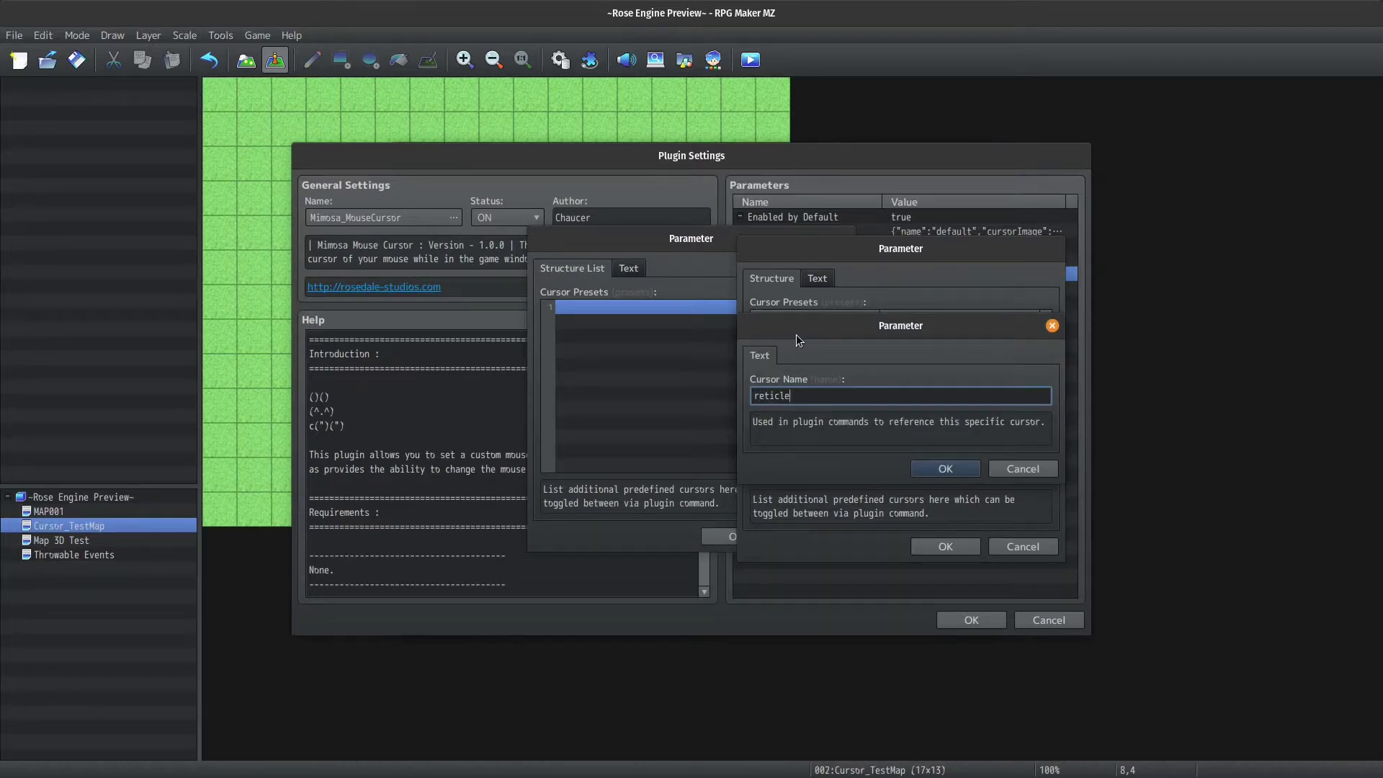
pyautogui.press('Return')
# - Set the preset's Cursor Image to cursor_reticle from the system images
pyautogui.press('Down')
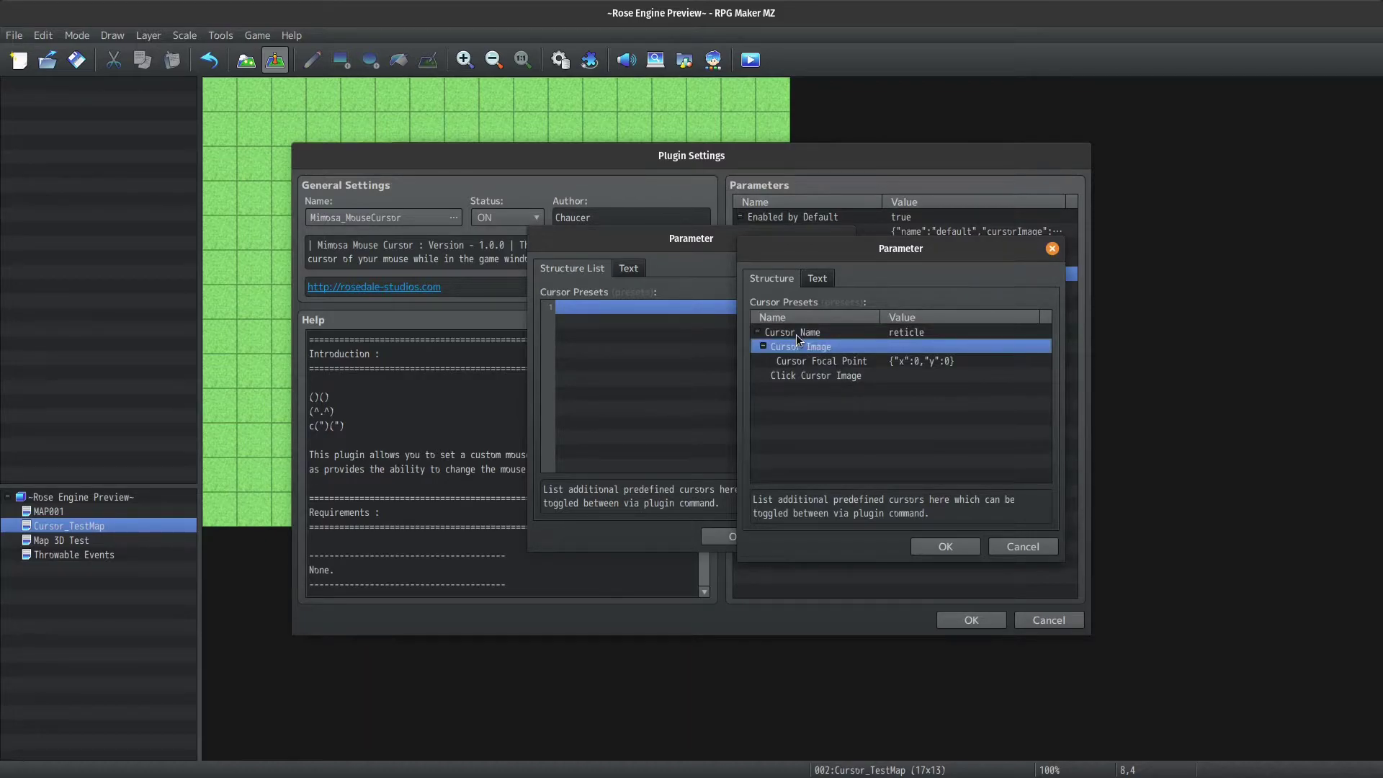
pyautogui.press('Return')
pyautogui.click(858, 394)
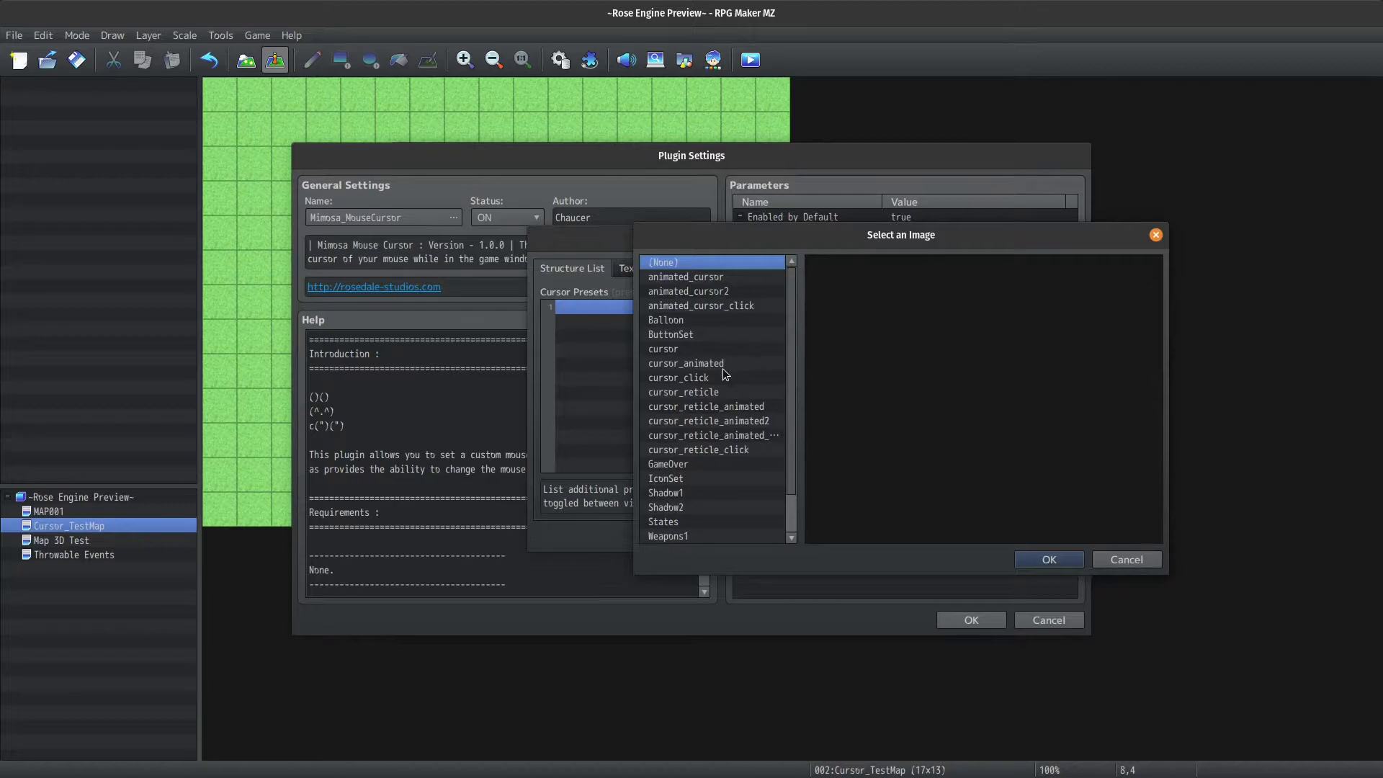
pyautogui.click(716, 391)
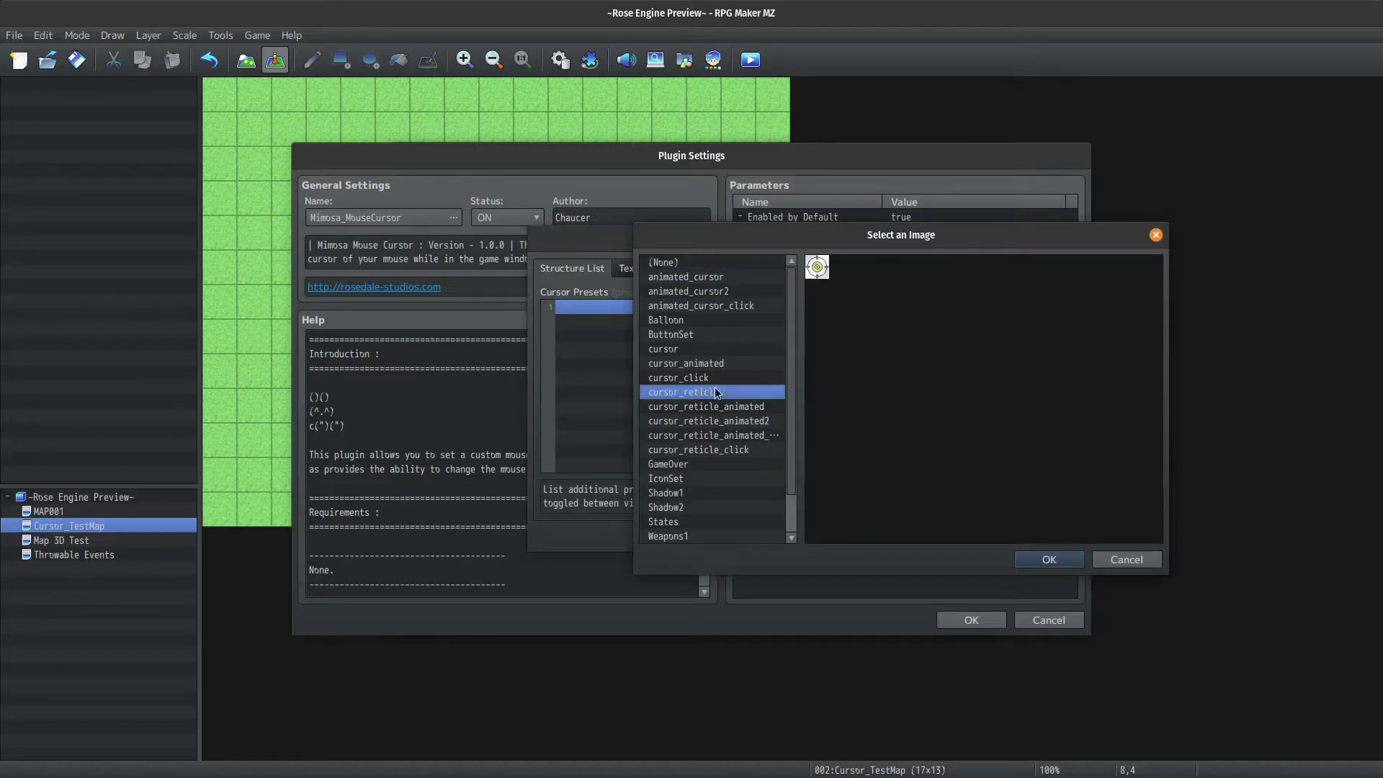
pyautogui.click(1049, 559)
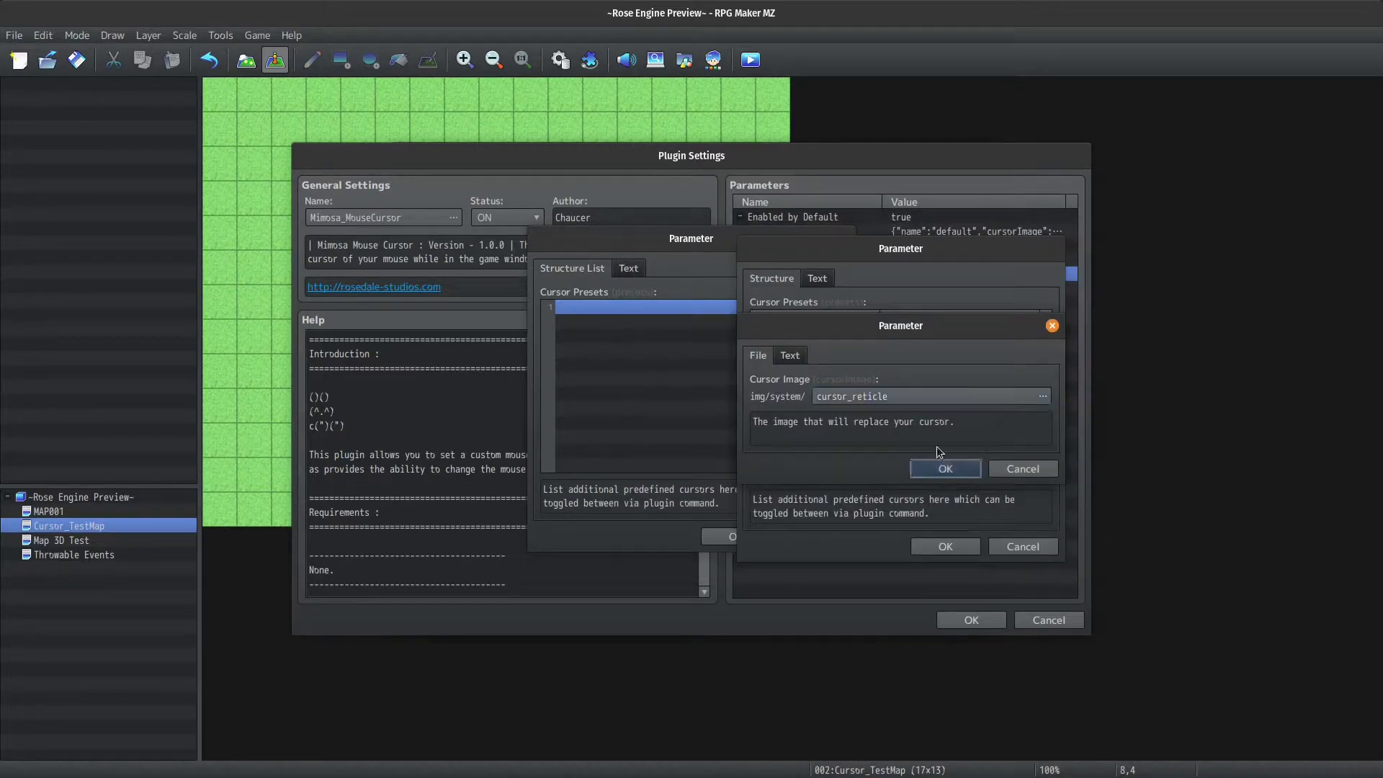
pyautogui.click(946, 472)
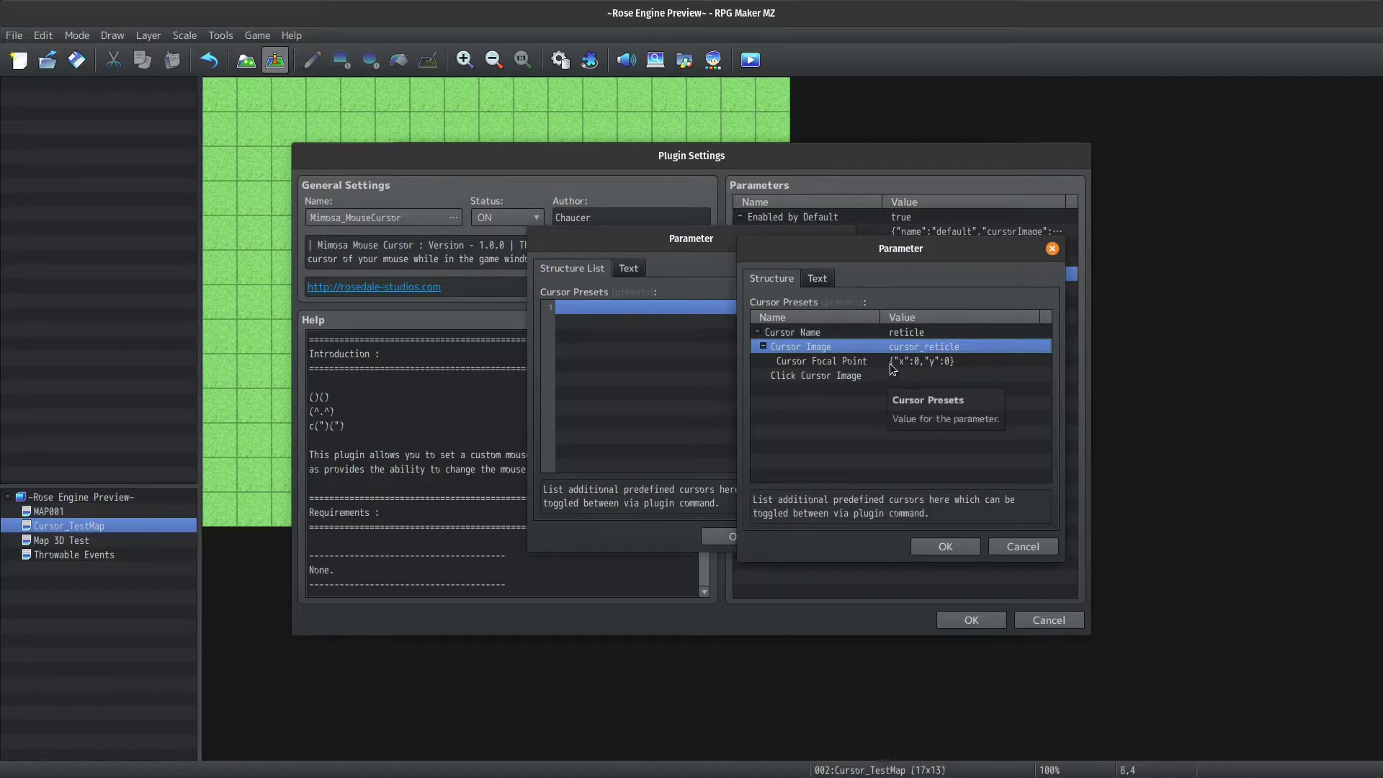
# - Recheck the Cursor Image picker and keep cursor_reticle as the preset's image
pyautogui.click(892, 357)
pyautogui.doubleClick(892, 358)
pyautogui.press('Escape')
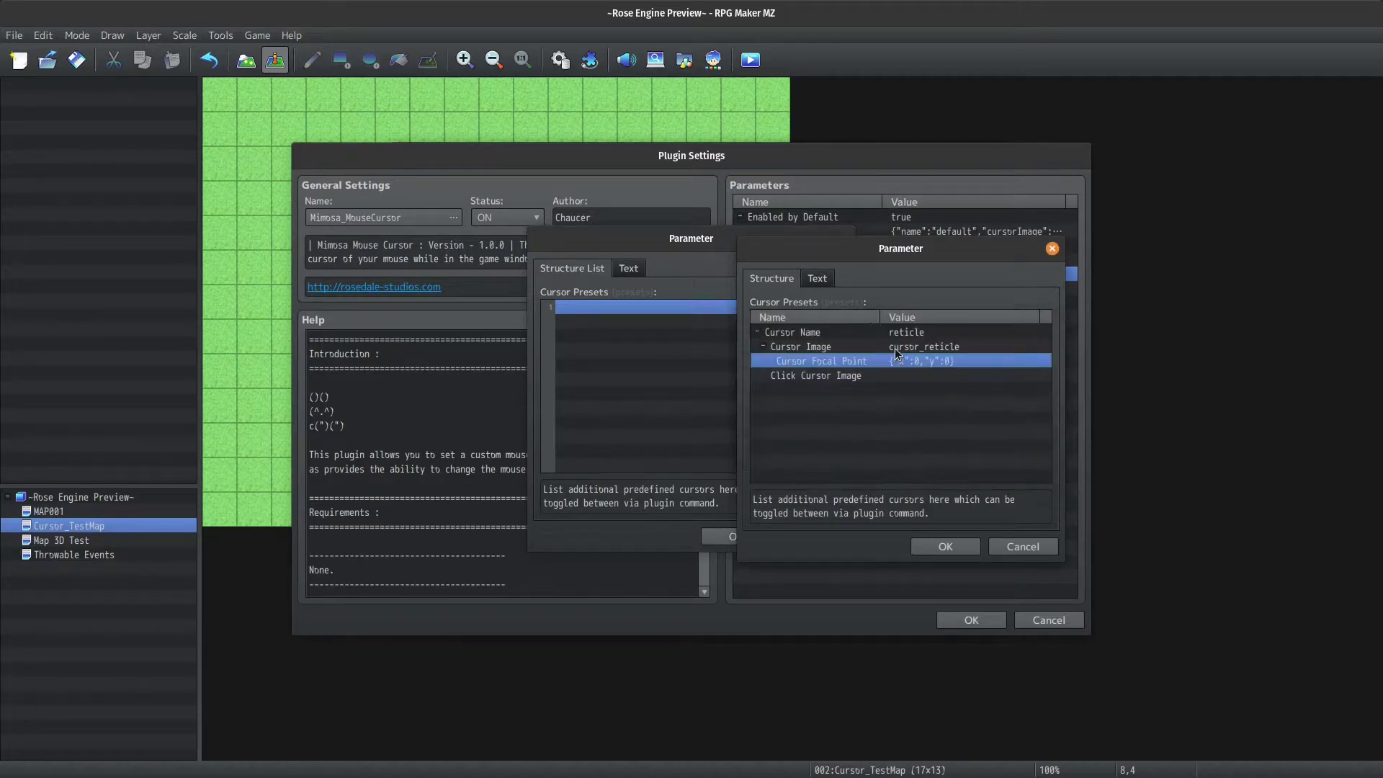
pyautogui.doubleClick(840, 348)
pyautogui.doubleClick(862, 398)
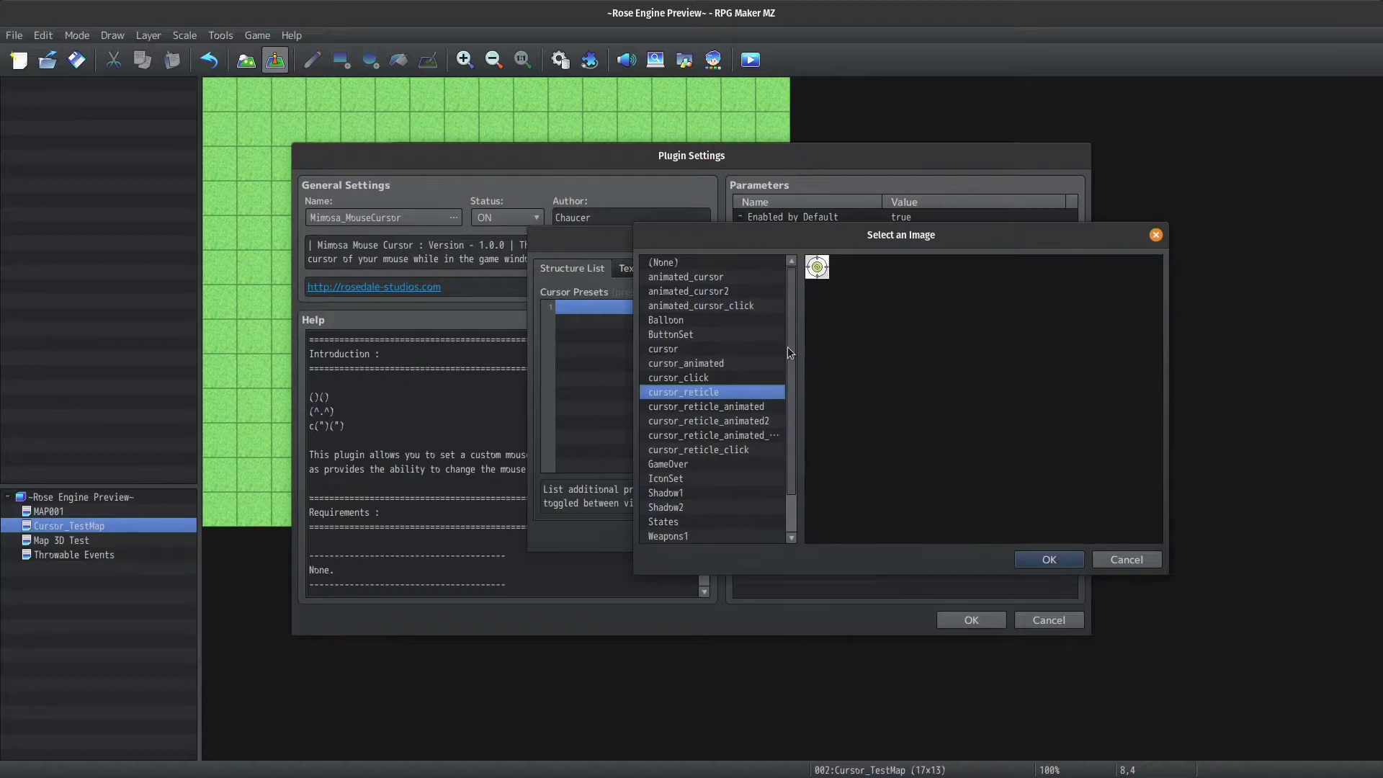
pyautogui.doubleClick(818, 268)
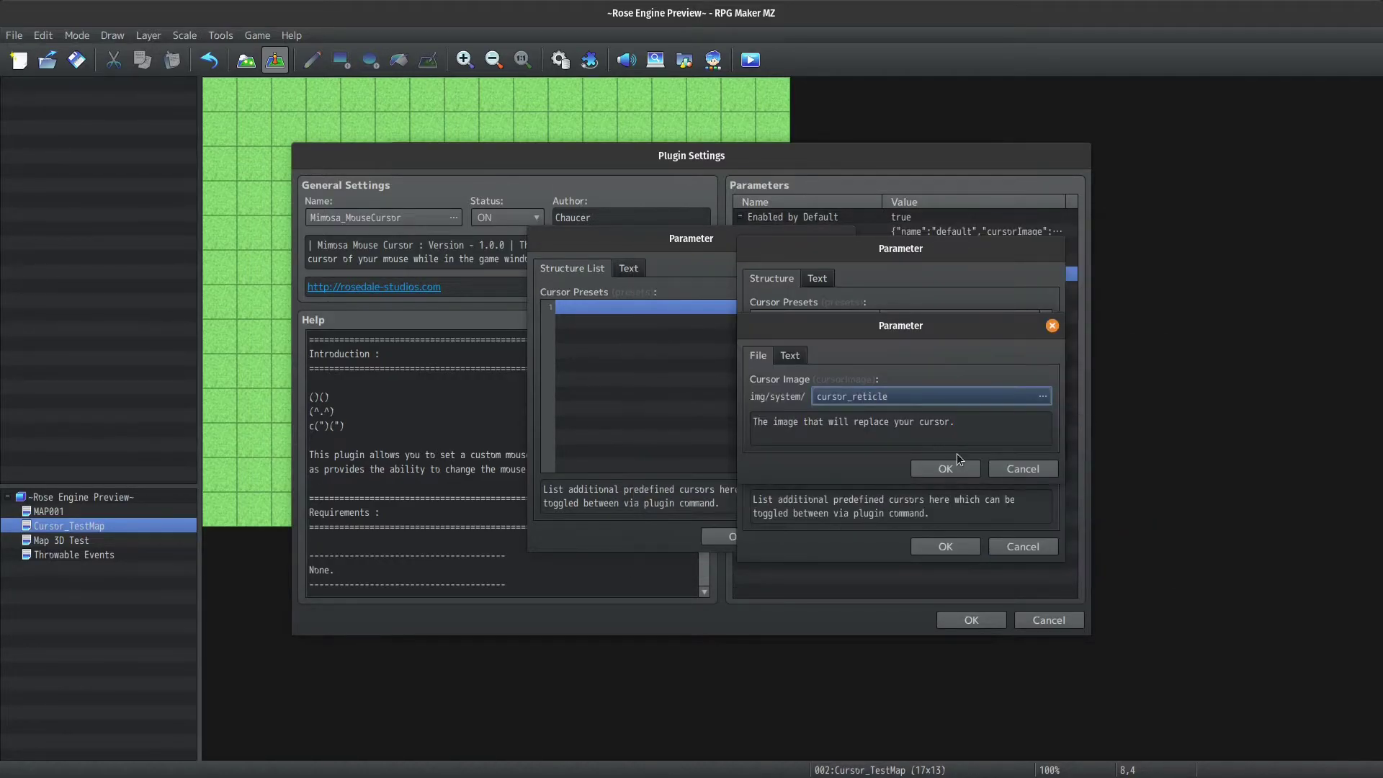
# - Set the reticle preset's Cursor Focal Point to Center
pyautogui.click(944, 467)
pyautogui.doubleClick(871, 360)
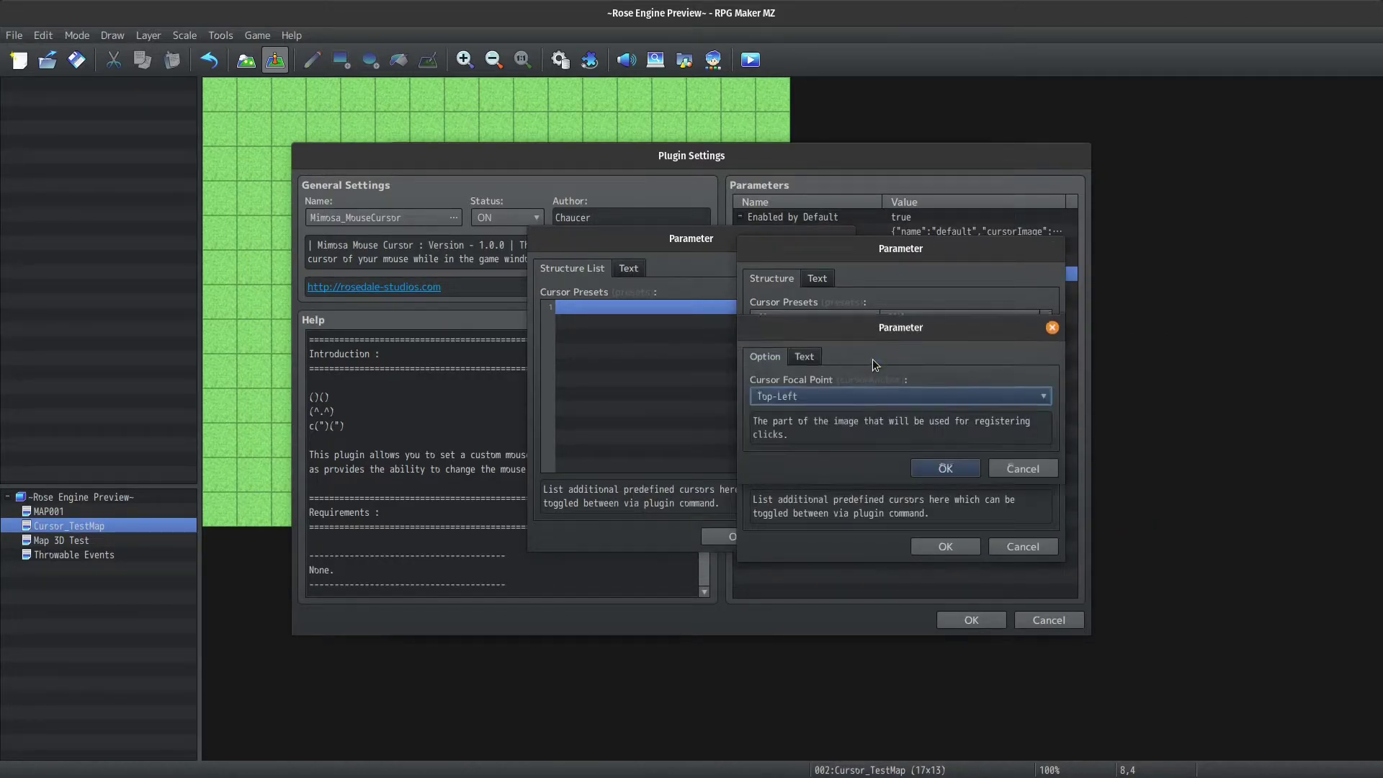
pyautogui.click(846, 395)
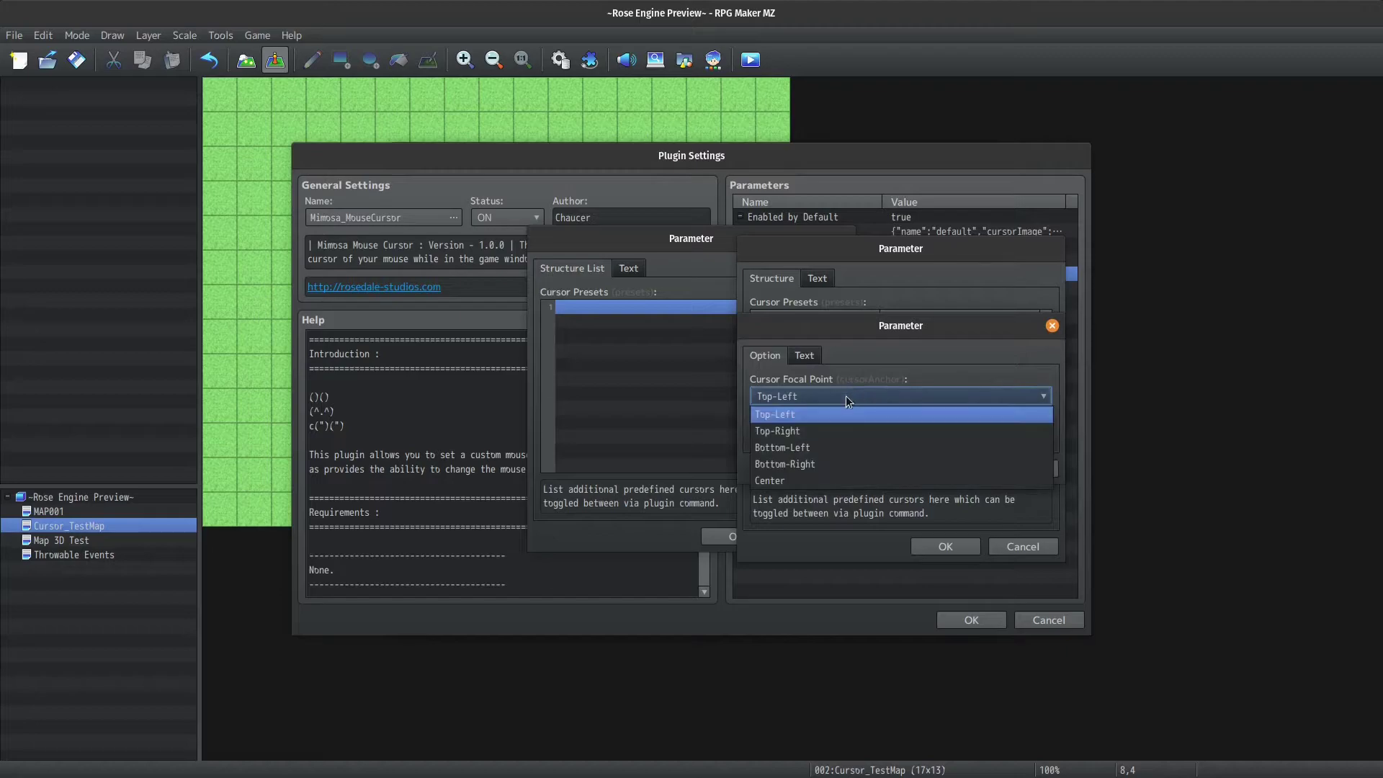
pyautogui.click(794, 481)
pyautogui.press('Return')
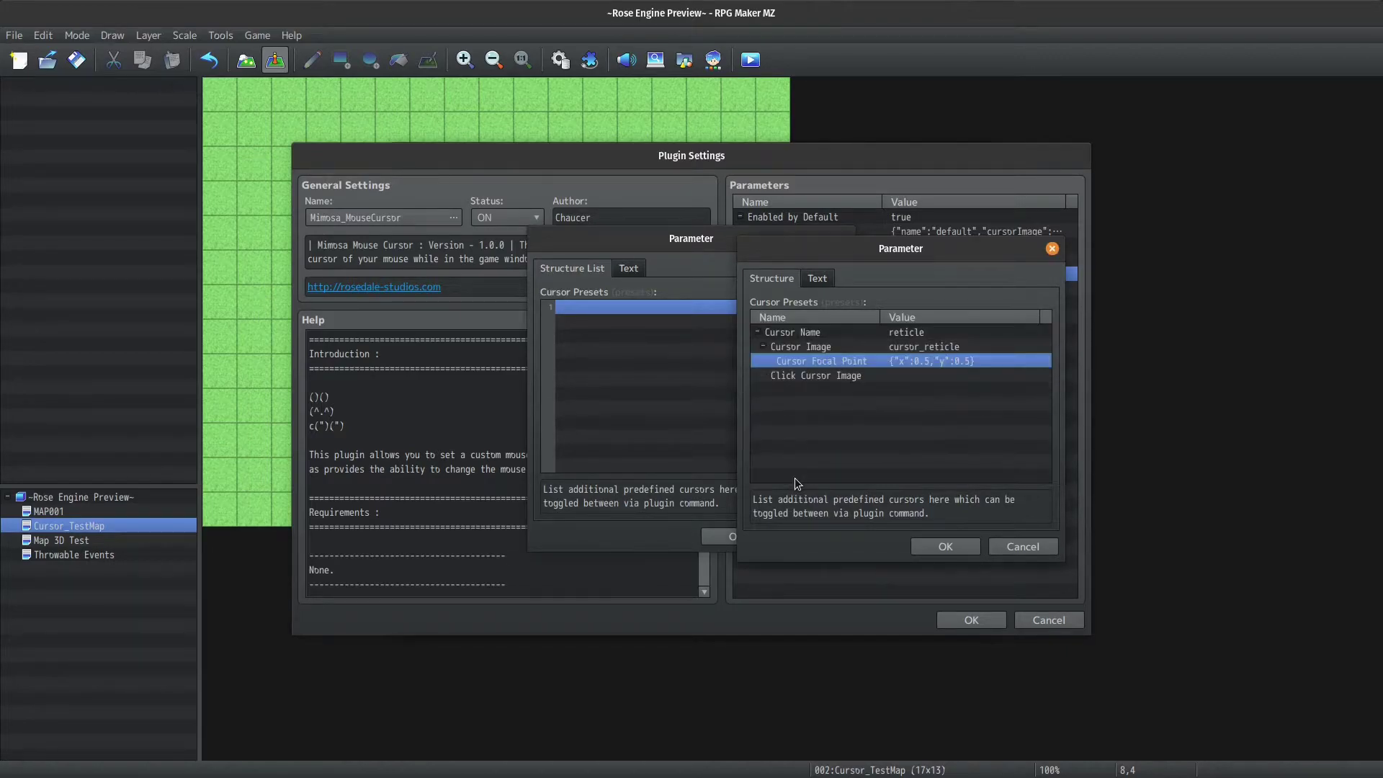
# - Set the preset's Click Cursor Image to cursor_reticle_click
pyautogui.doubleClick(835, 377)
pyautogui.doubleClick(854, 396)
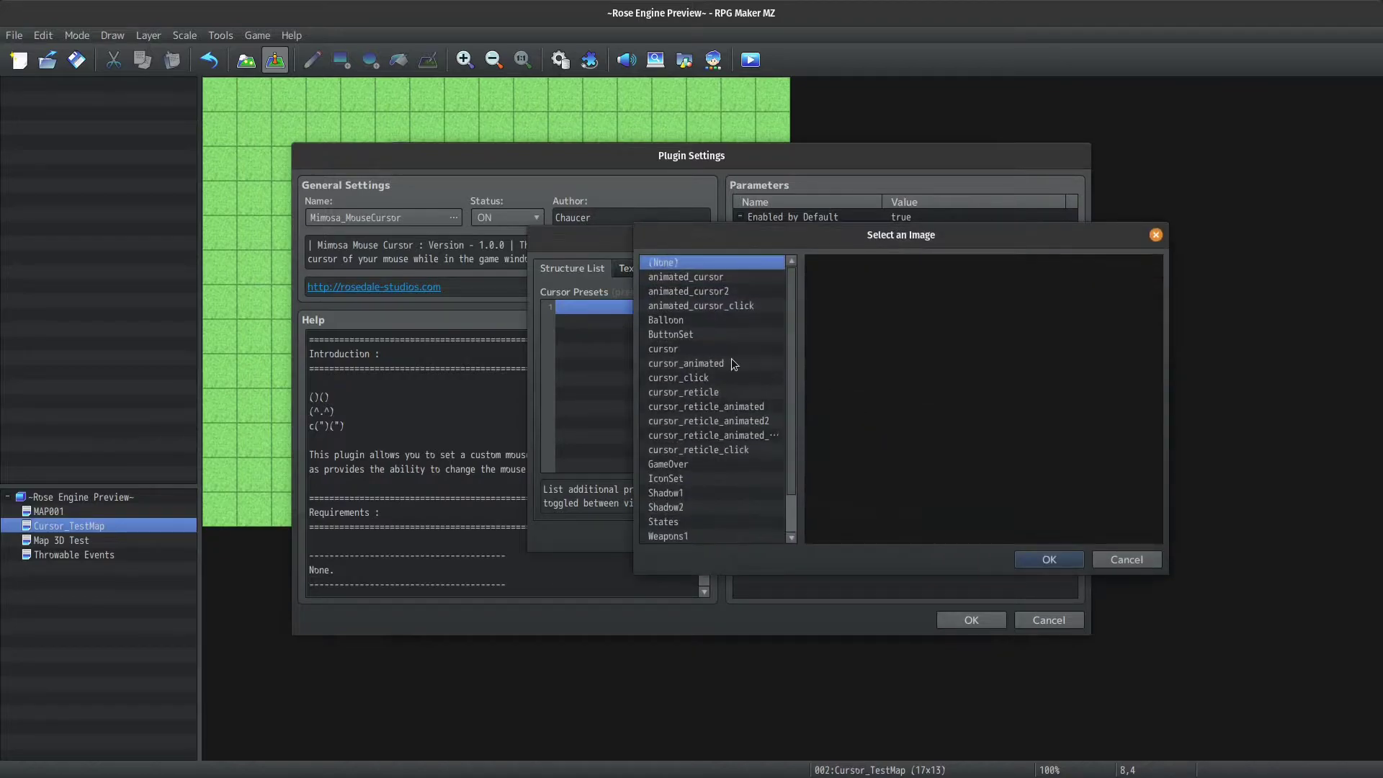
pyautogui.scroll(-1, 724, 329)
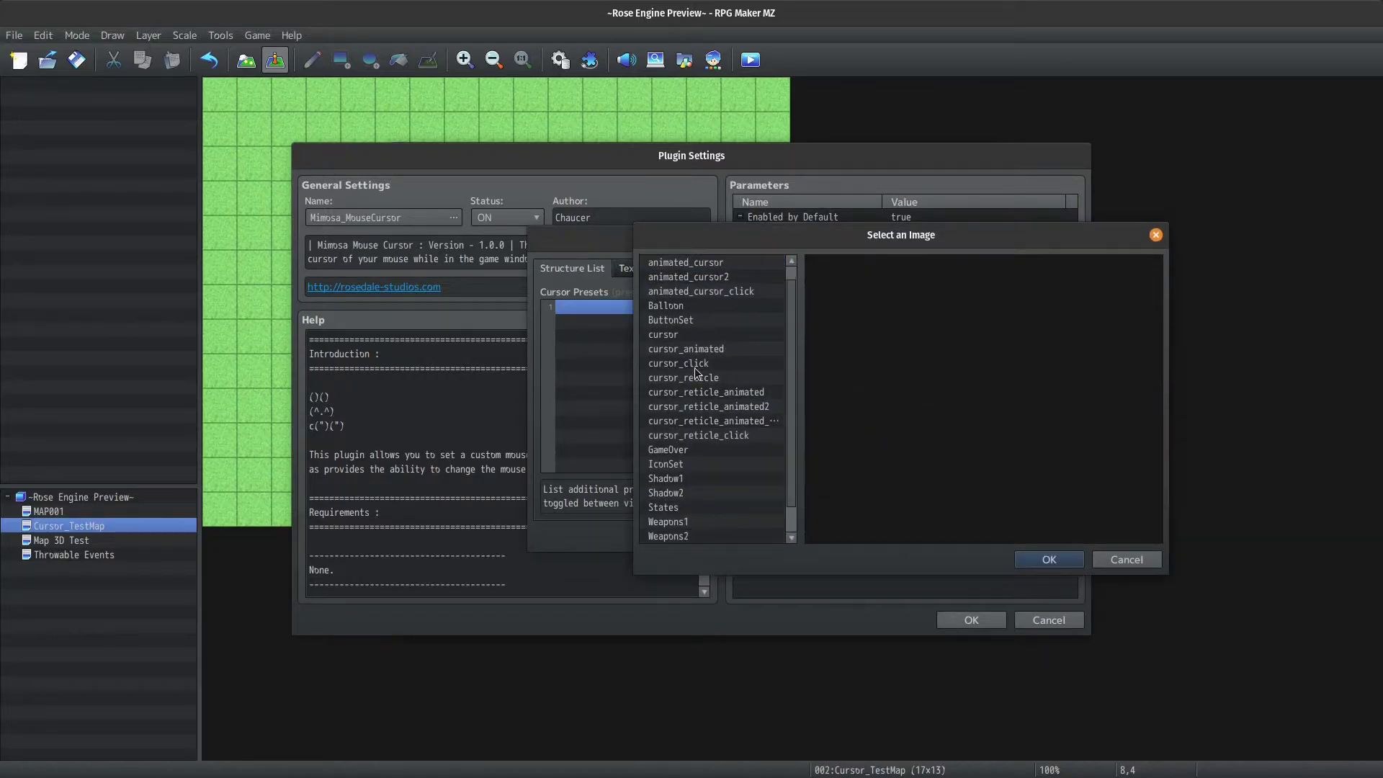
pyautogui.click(704, 436)
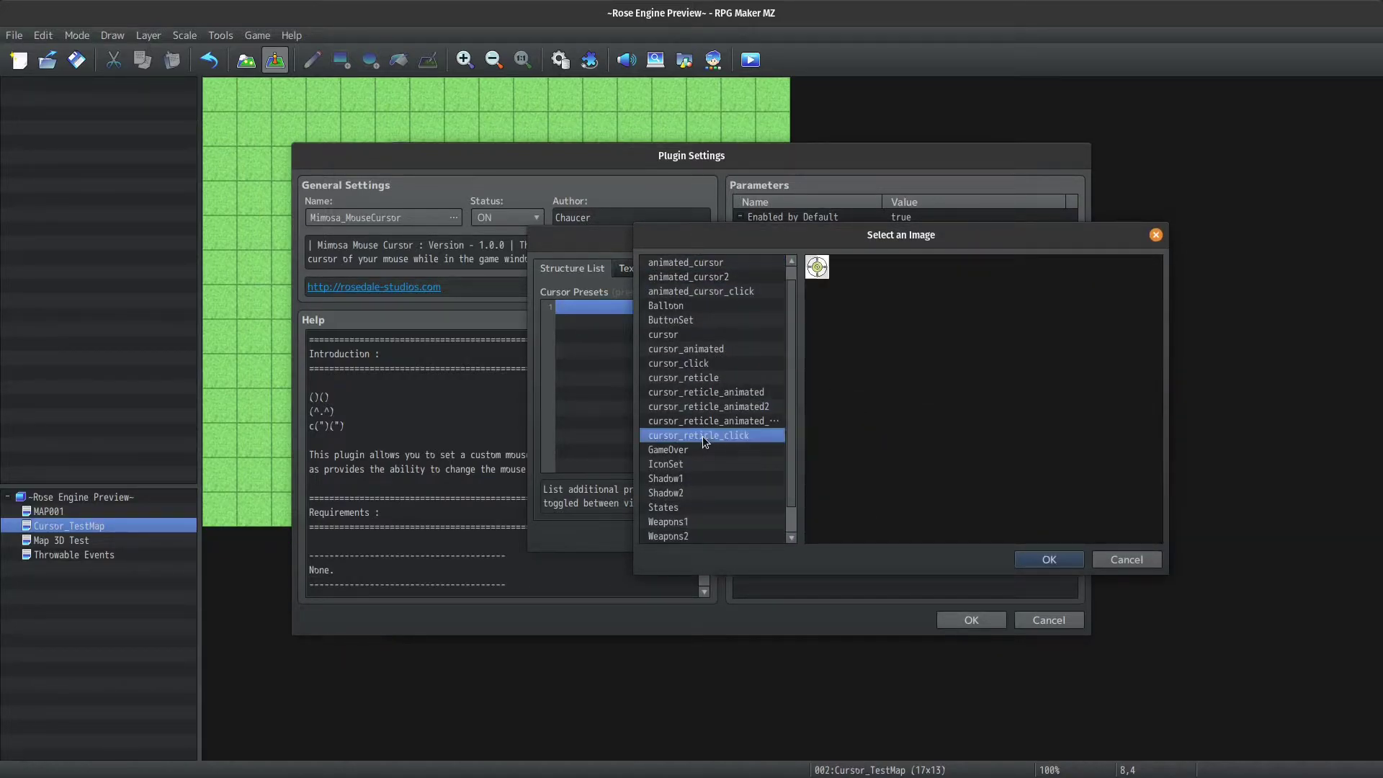
pyautogui.doubleClick(703, 437)
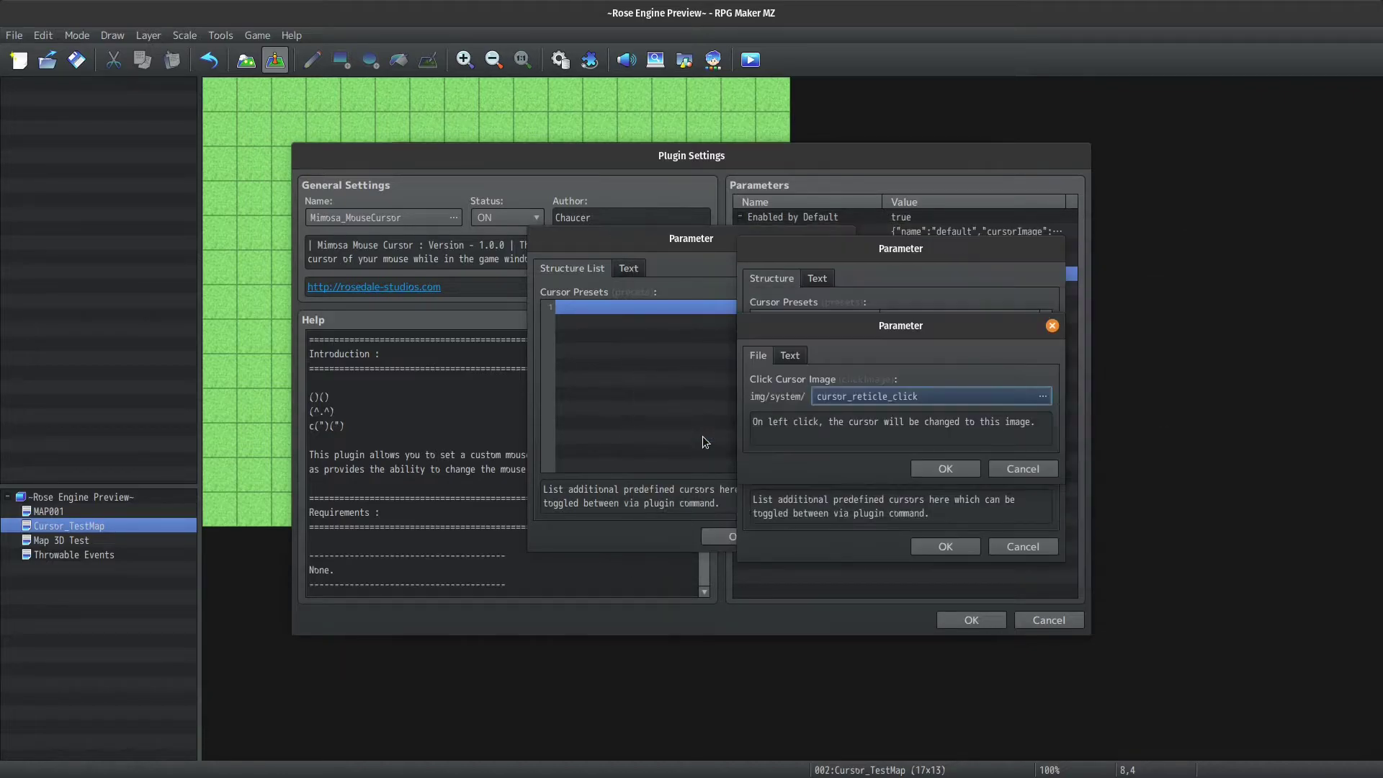
pyautogui.click(946, 470)
# - Save the reticle preset, the Cursor Presets list, Plugin Settings and Plugin Manager
pyautogui.click(946, 545)
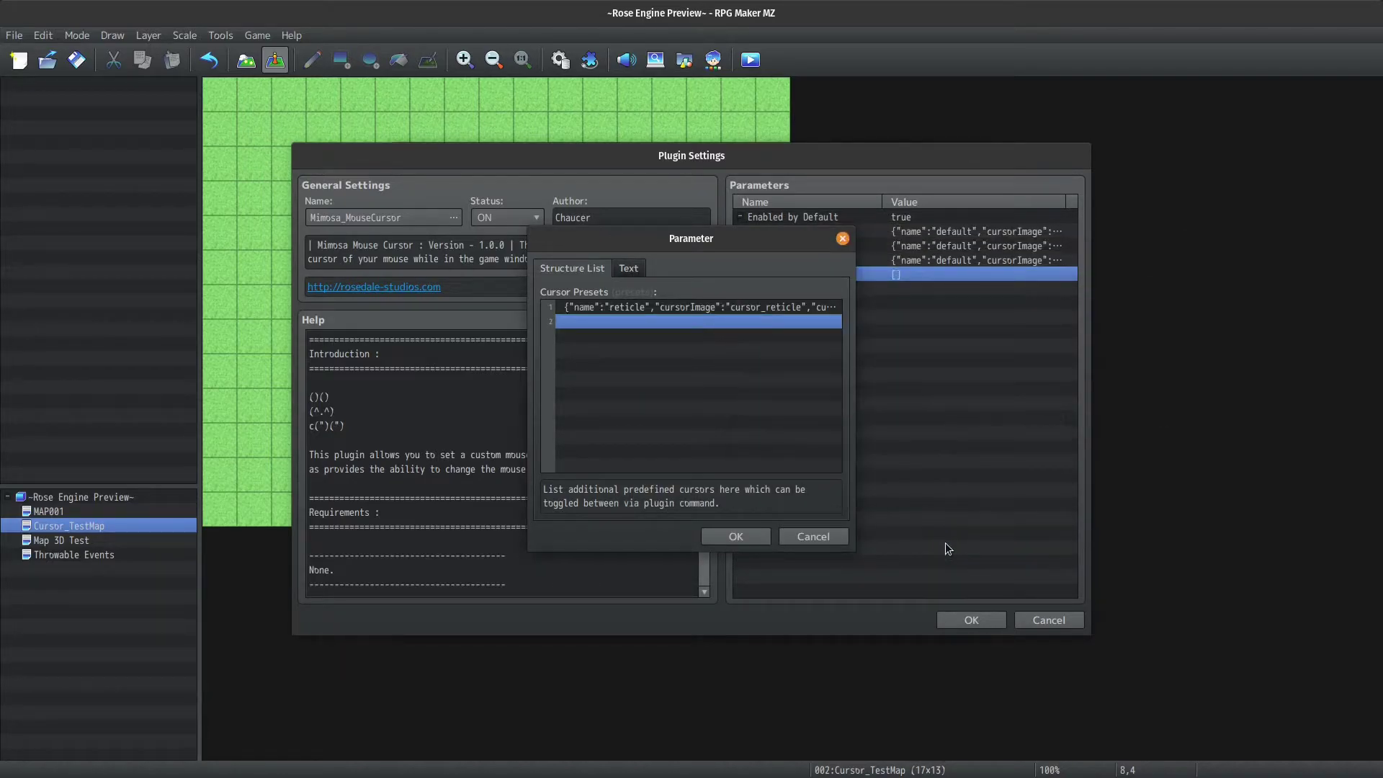
pyautogui.click(721, 536)
pyautogui.click(1051, 613)
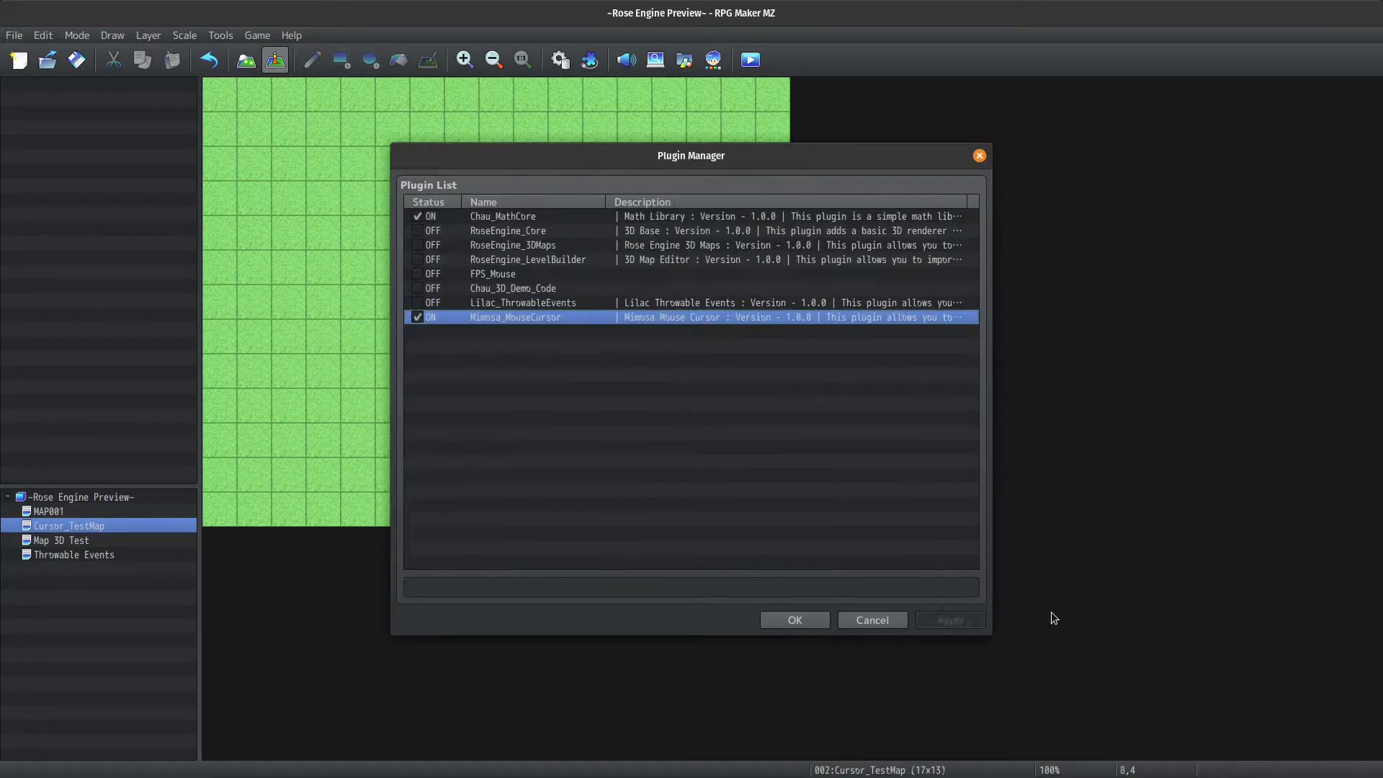
pyautogui.click(785, 618)
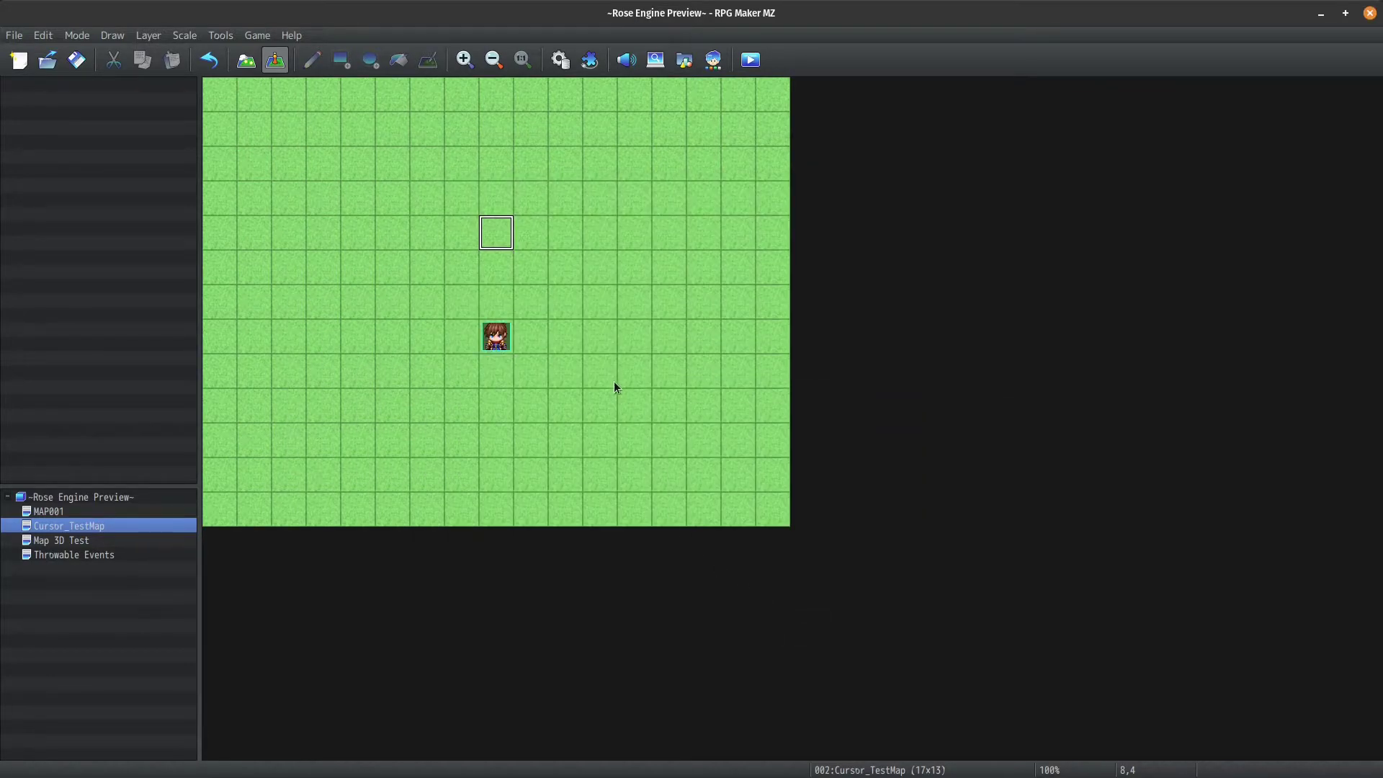
# - Create event EV001 with an Actor1 character image and open its Event Commands
pyautogui.doubleClick(457, 281)
pyautogui.doubleClick(347, 465)
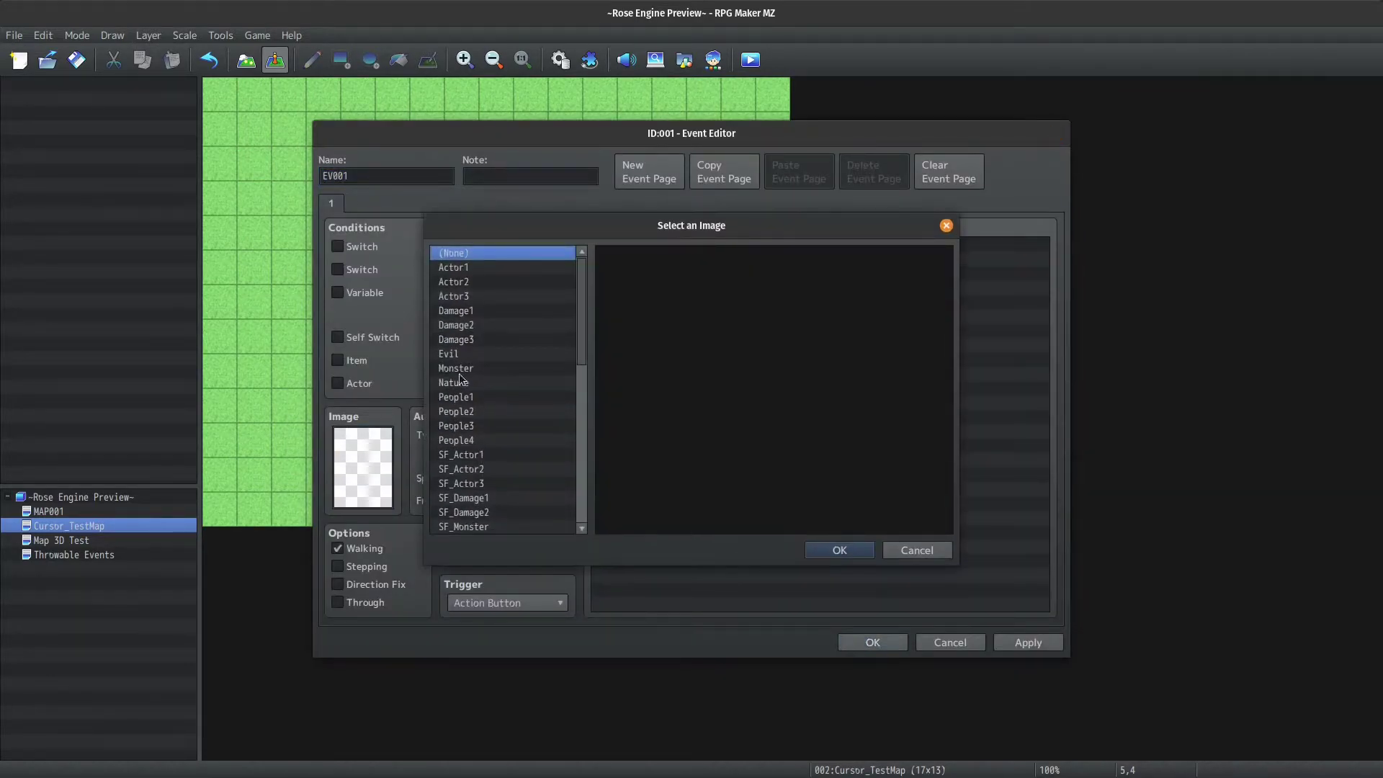
pyautogui.click(496, 268)
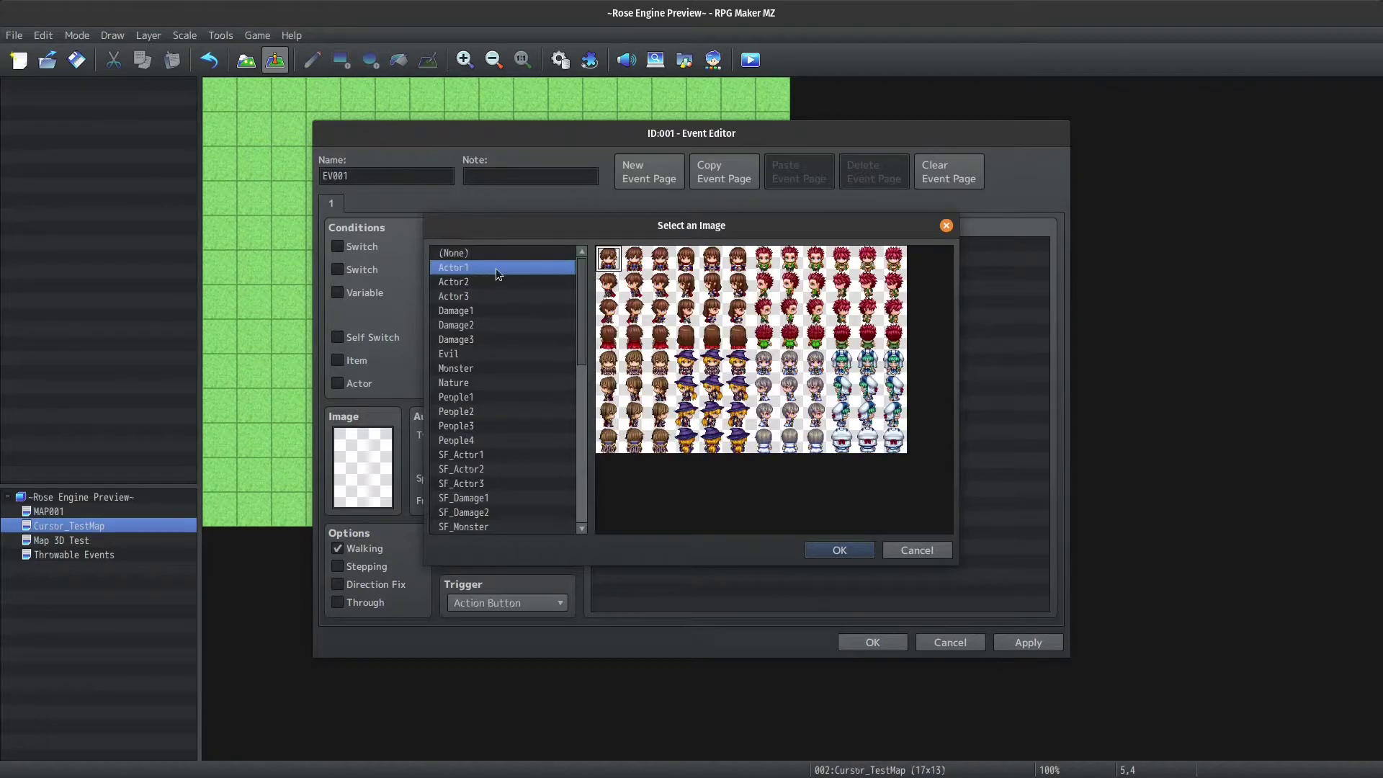
pyautogui.doubleClick(630, 364)
pyautogui.doubleClick(703, 321)
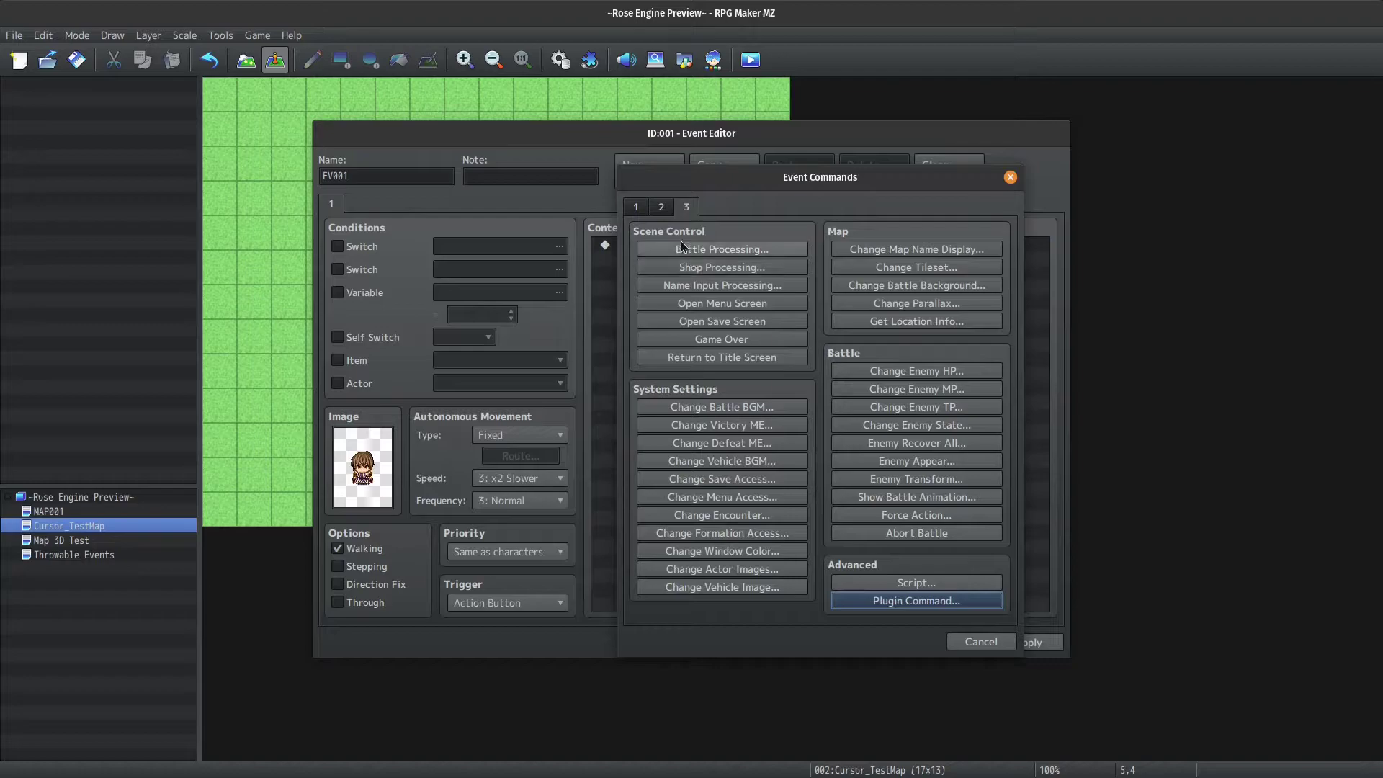
# - Add a Show Text message 'Turn on/off cursor?' to the event
pyautogui.click(638, 209)
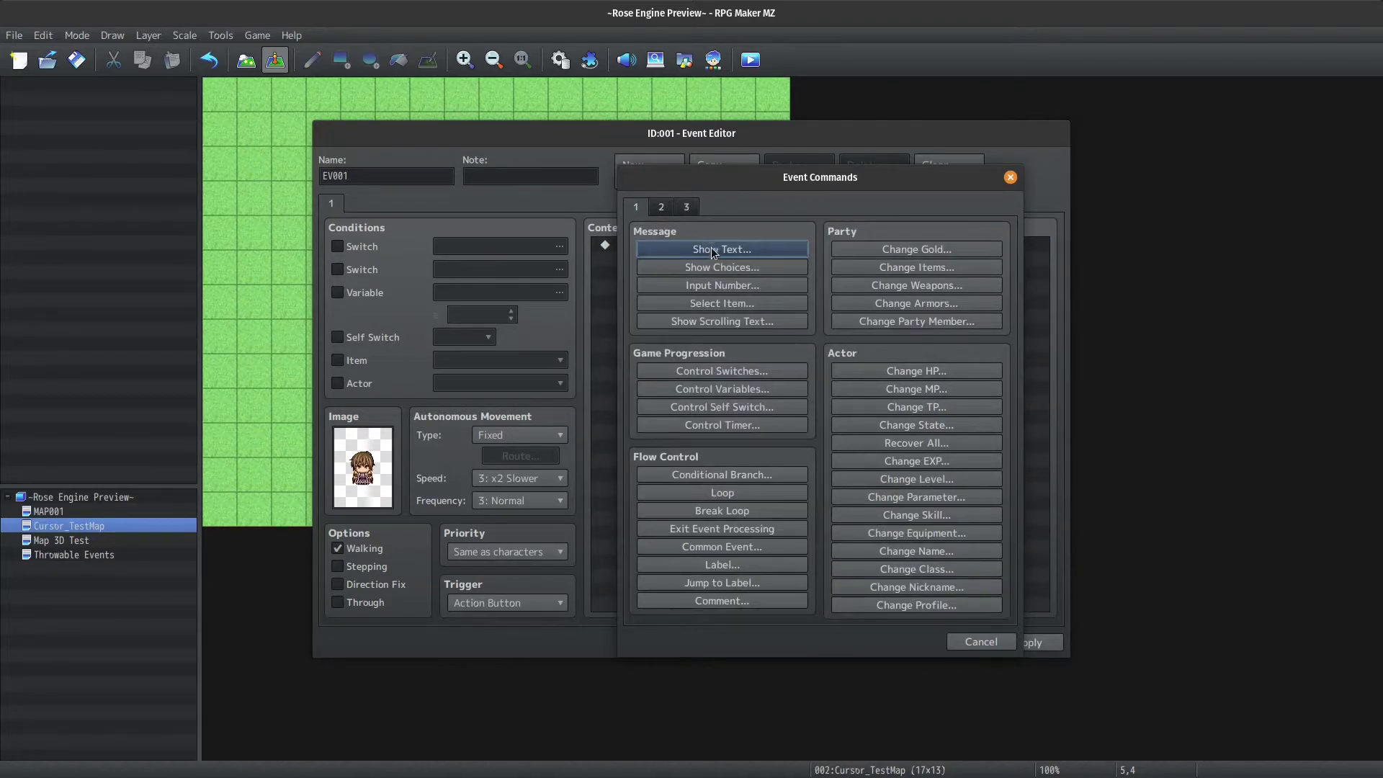
pyautogui.click(706, 250)
pyautogui.write('Turn on/')
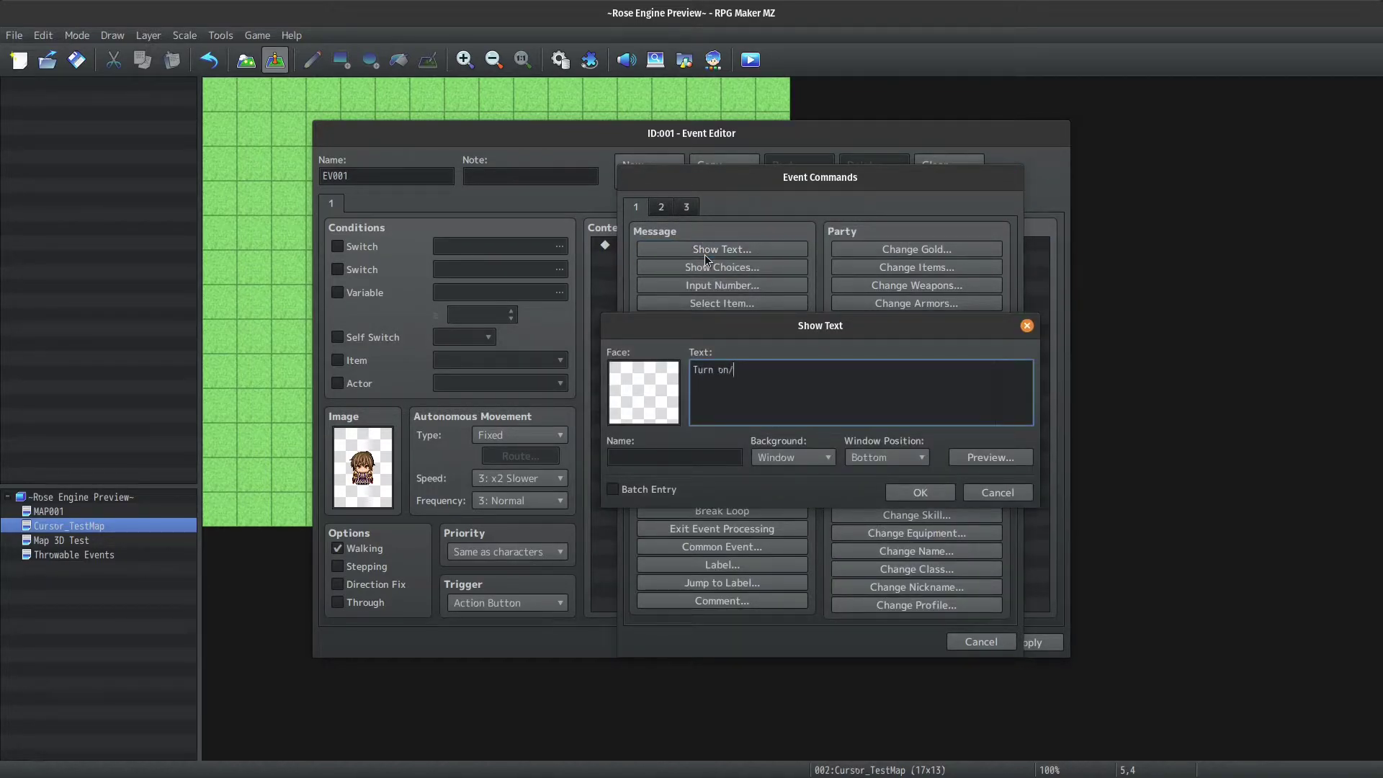
pyautogui.write('off cursor?')
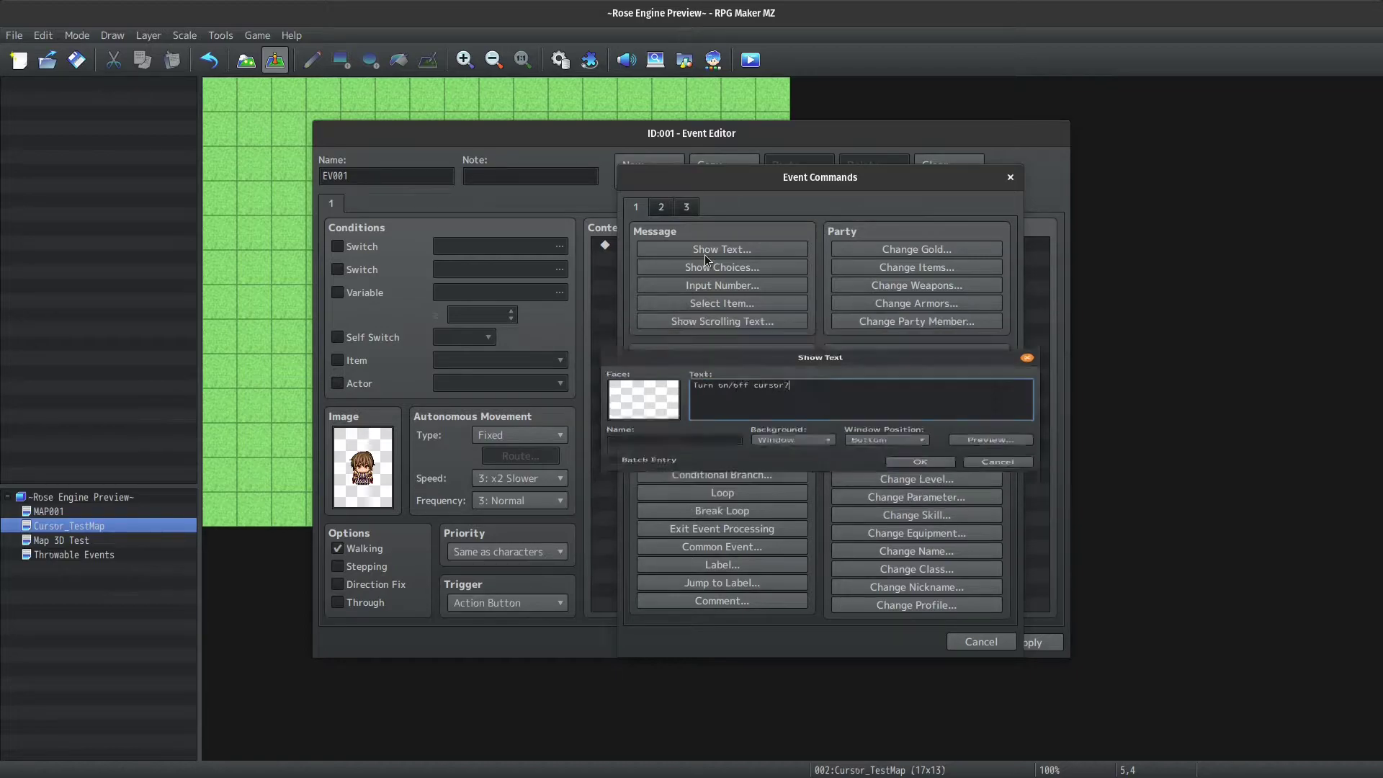
pyautogui.hotkey('ctrl', 'Return')
# - Add Show Choices with 'Turn Cursor On' and 'Turn Cursor Off' after the message
pyautogui.doubleClick(665, 269)
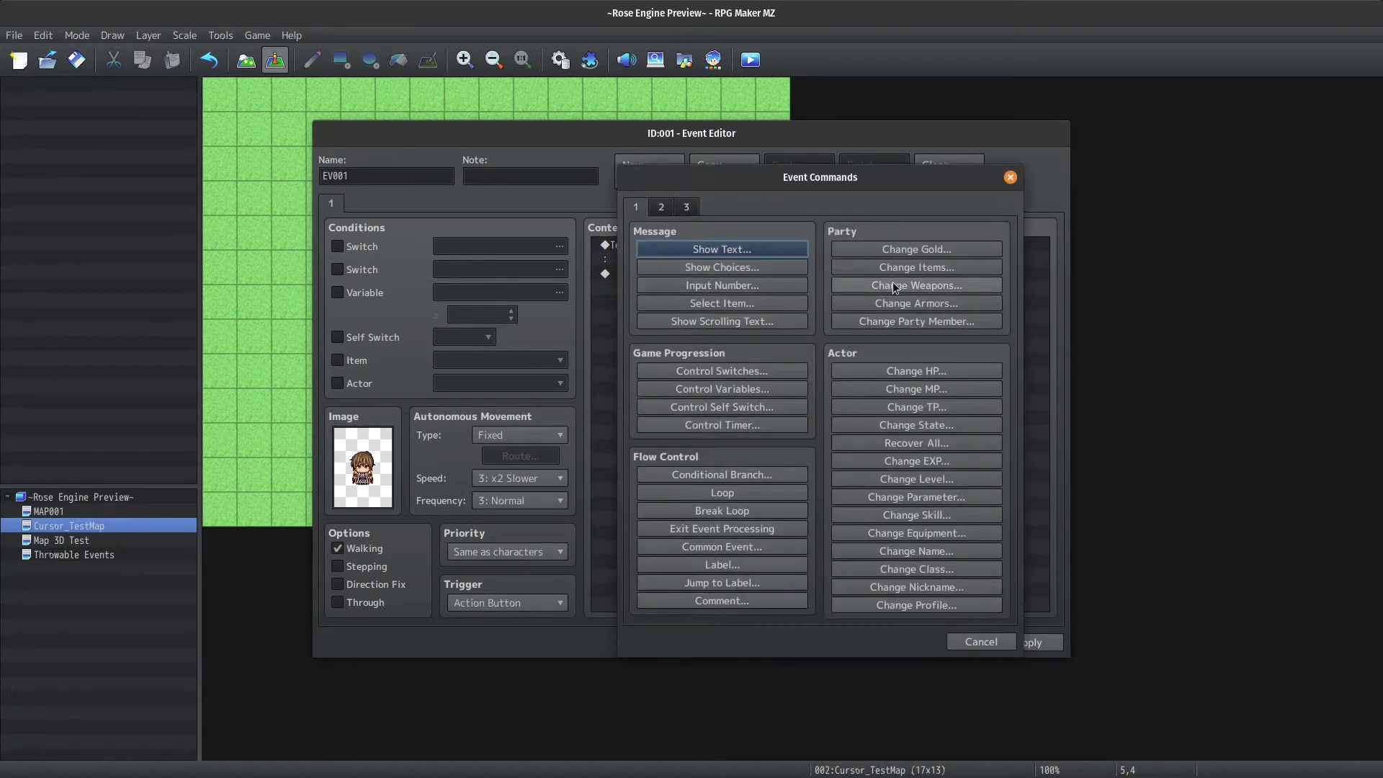
pyautogui.click(745, 267)
pyautogui.write('Turn CUrsor')
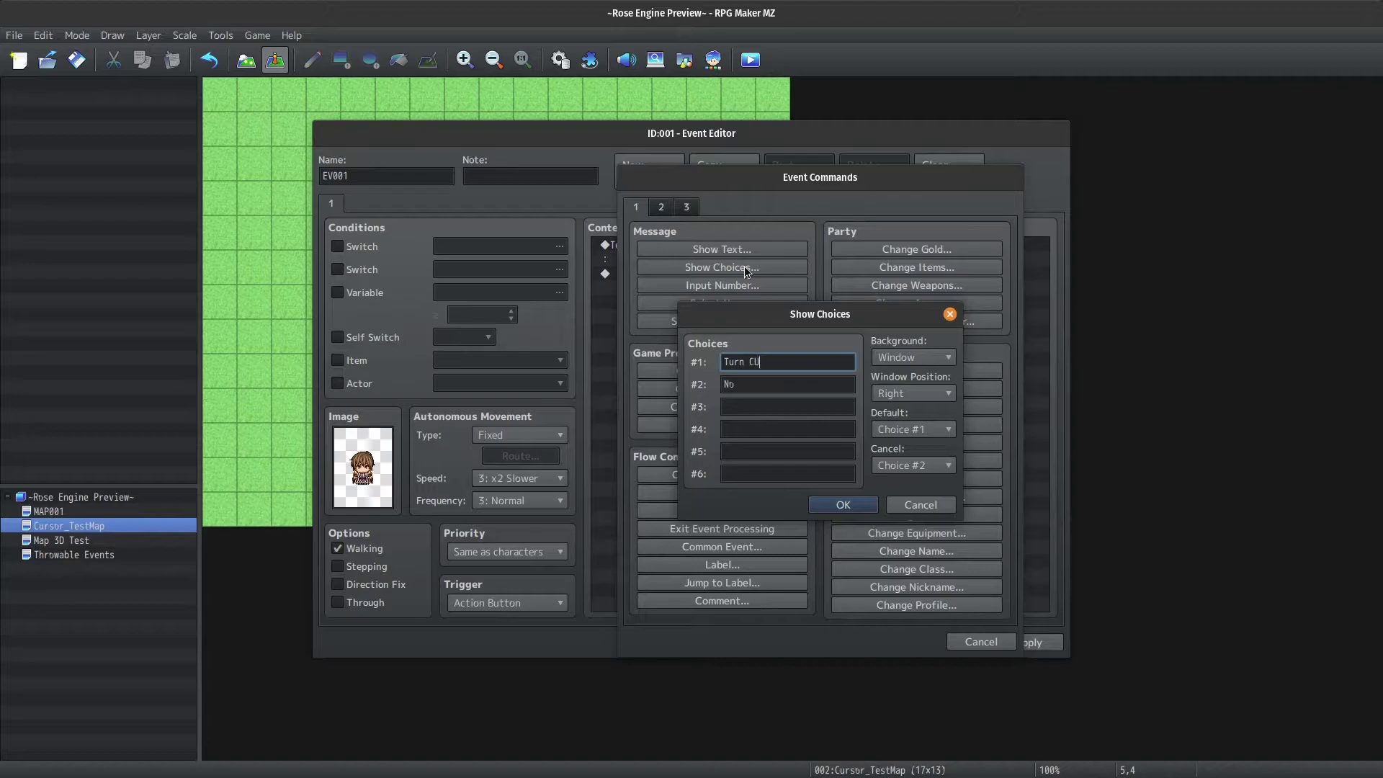
pyautogui.press('BackSpace')
pyautogui.press('BackSpace')
pyautogui.press('BackSpace')
pyautogui.press('BackSpace')
pyautogui.press('BackSpace')
pyautogui.write('ursor On')
pyautogui.press('Tab')
pyautogui.write('Turn CUr')
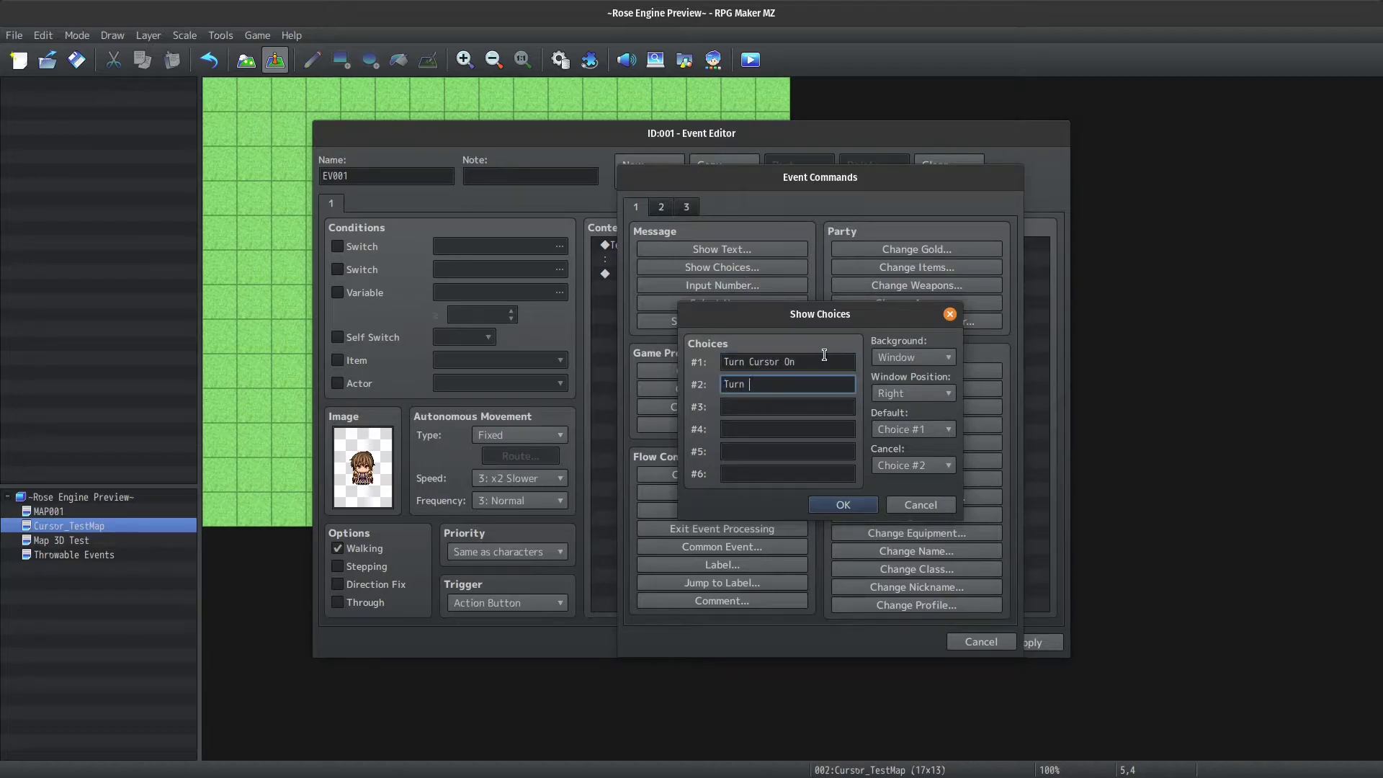
pyautogui.write('sor')
pyautogui.press('BackSpace')
pyautogui.press('BackSpace')
pyautogui.press('BackSpace')
pyautogui.press('BackSpace')
pyautogui.press('BackSpace')
pyautogui.write('ursor Off')
pyautogui.click(843, 505)
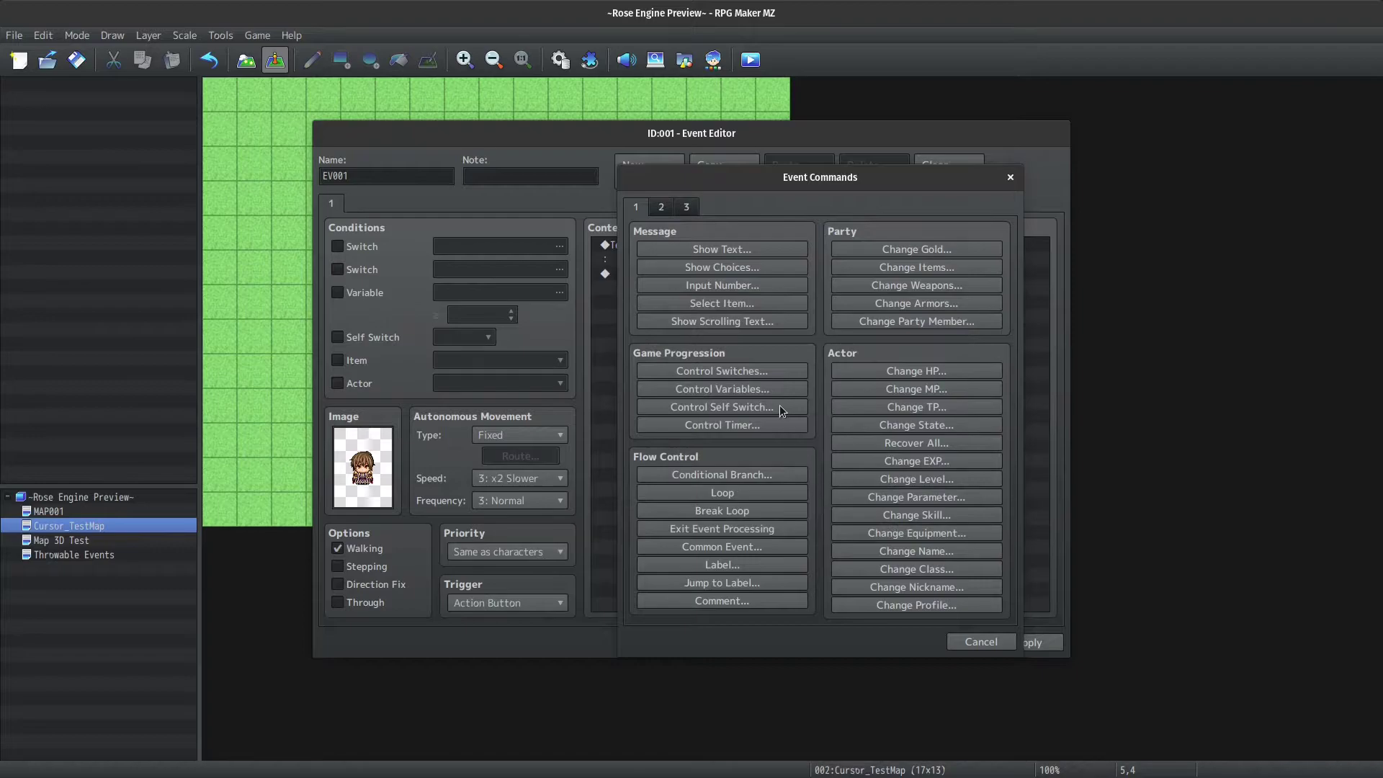
pyautogui.doubleClick(687, 302)
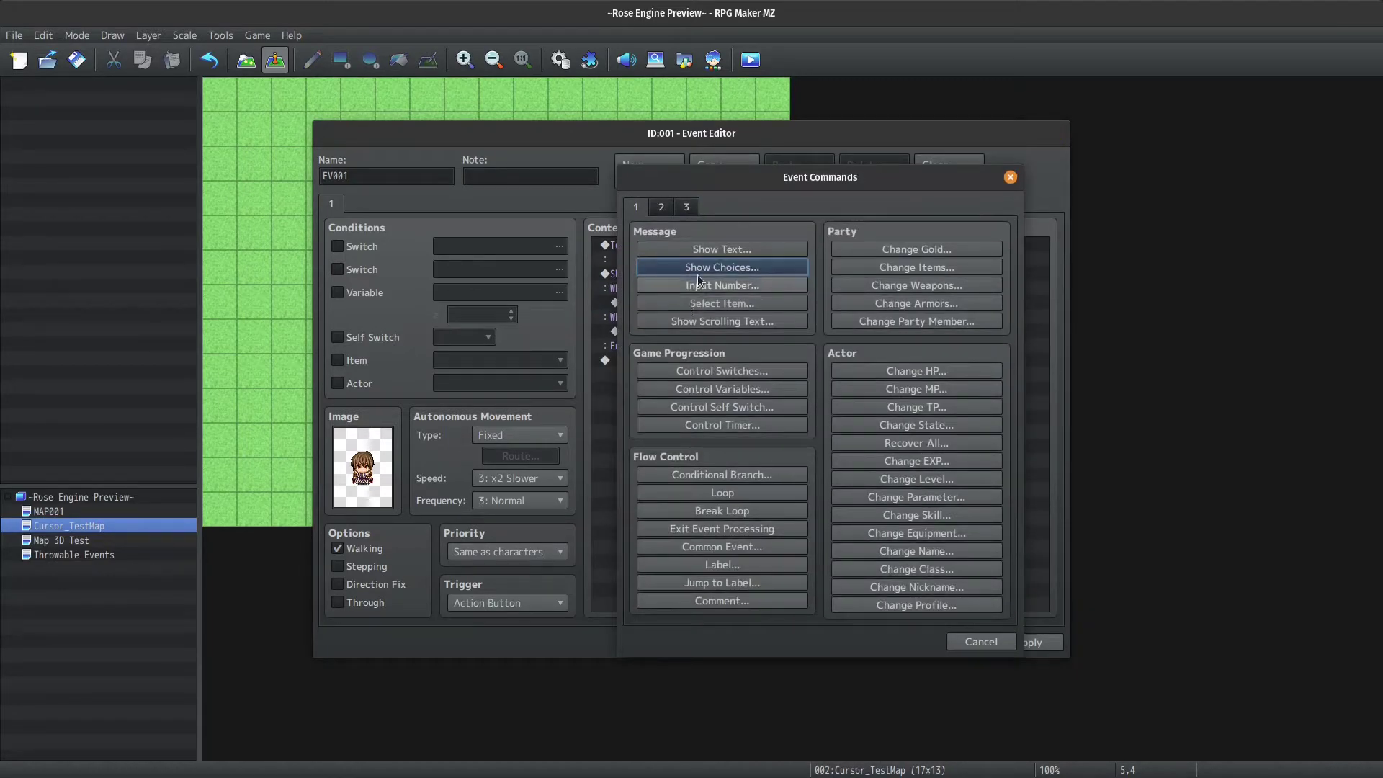
# - Add a Mimosa_MouseCursor Enable Cursor plugin command under When Turn Cursor On
pyautogui.click(662, 208)
pyautogui.click(686, 208)
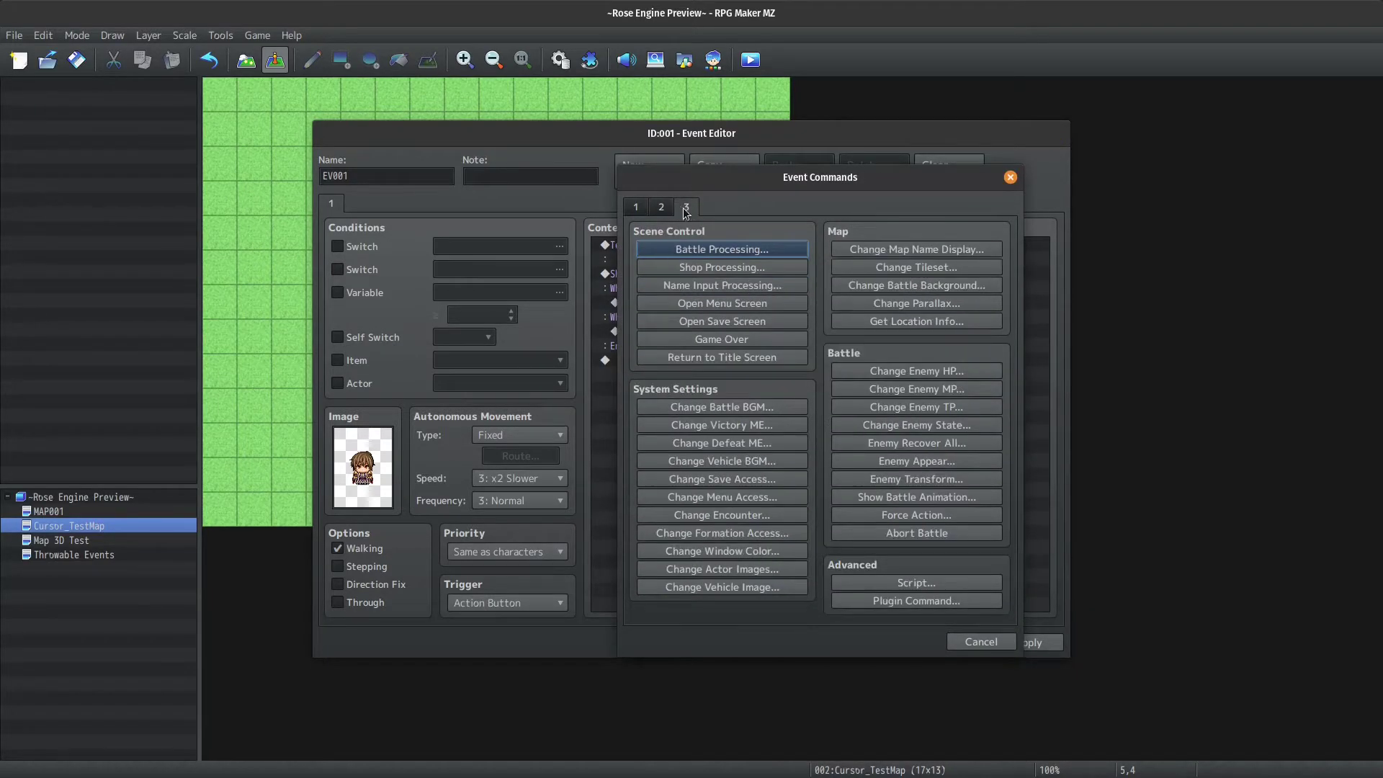
pyautogui.click(876, 601)
pyautogui.click(745, 301)
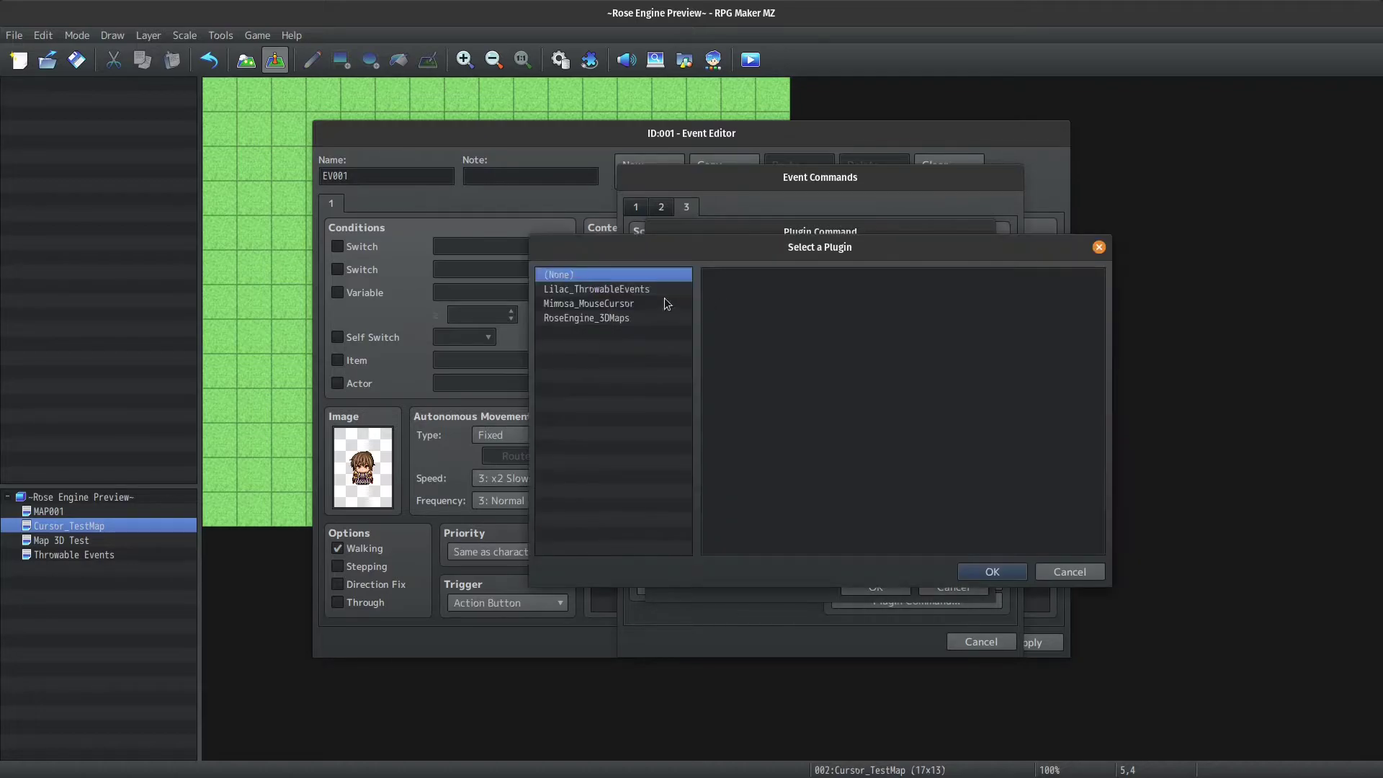
pyautogui.click(578, 291)
pyautogui.click(585, 305)
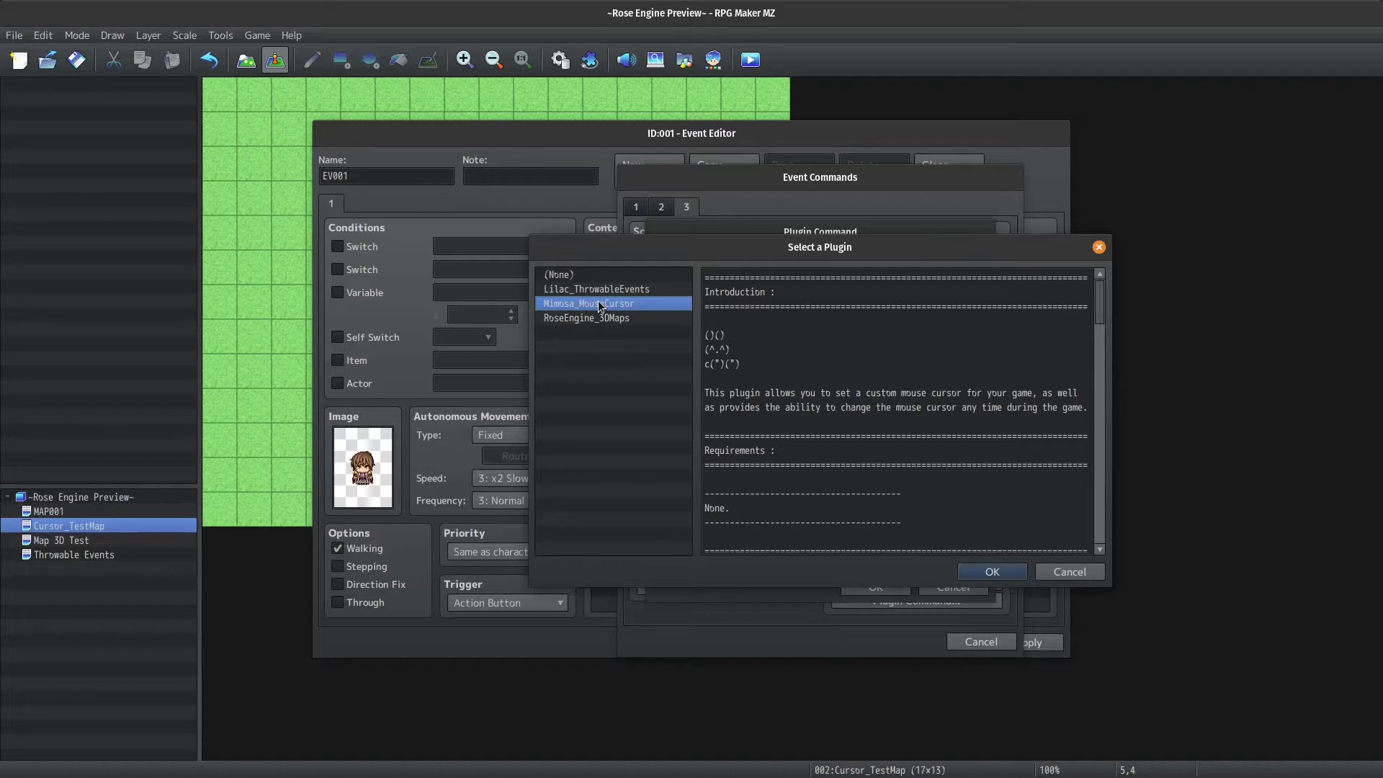
pyautogui.doubleClick(602, 307)
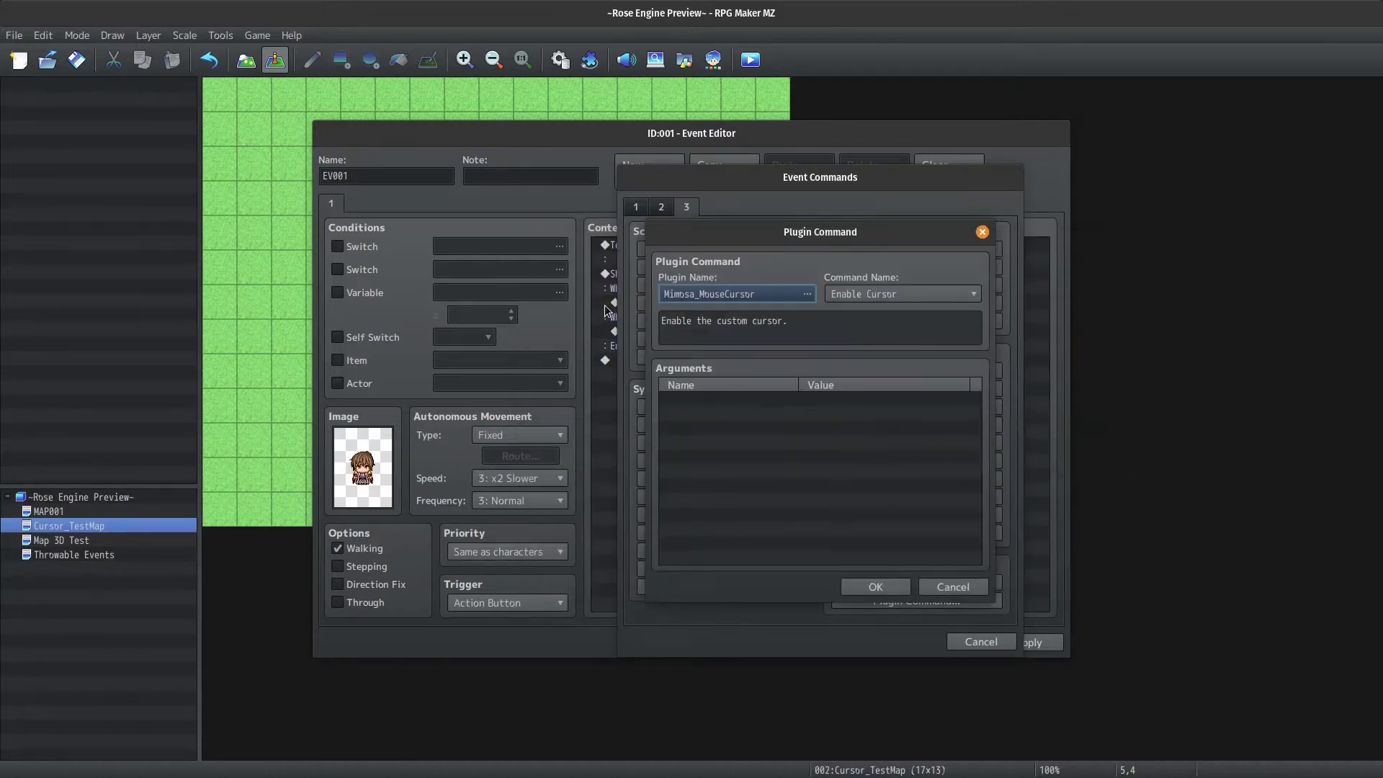
pyautogui.click(892, 293)
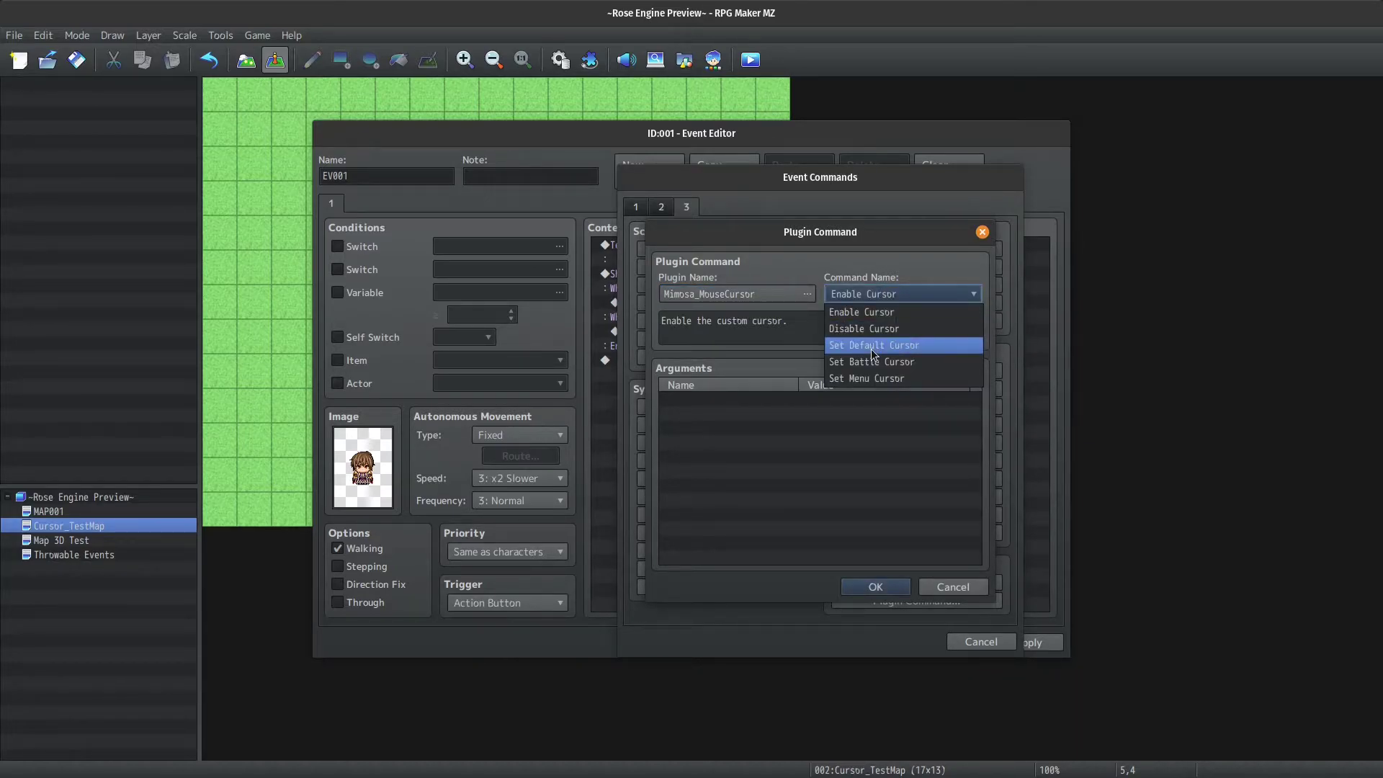
pyautogui.click(866, 312)
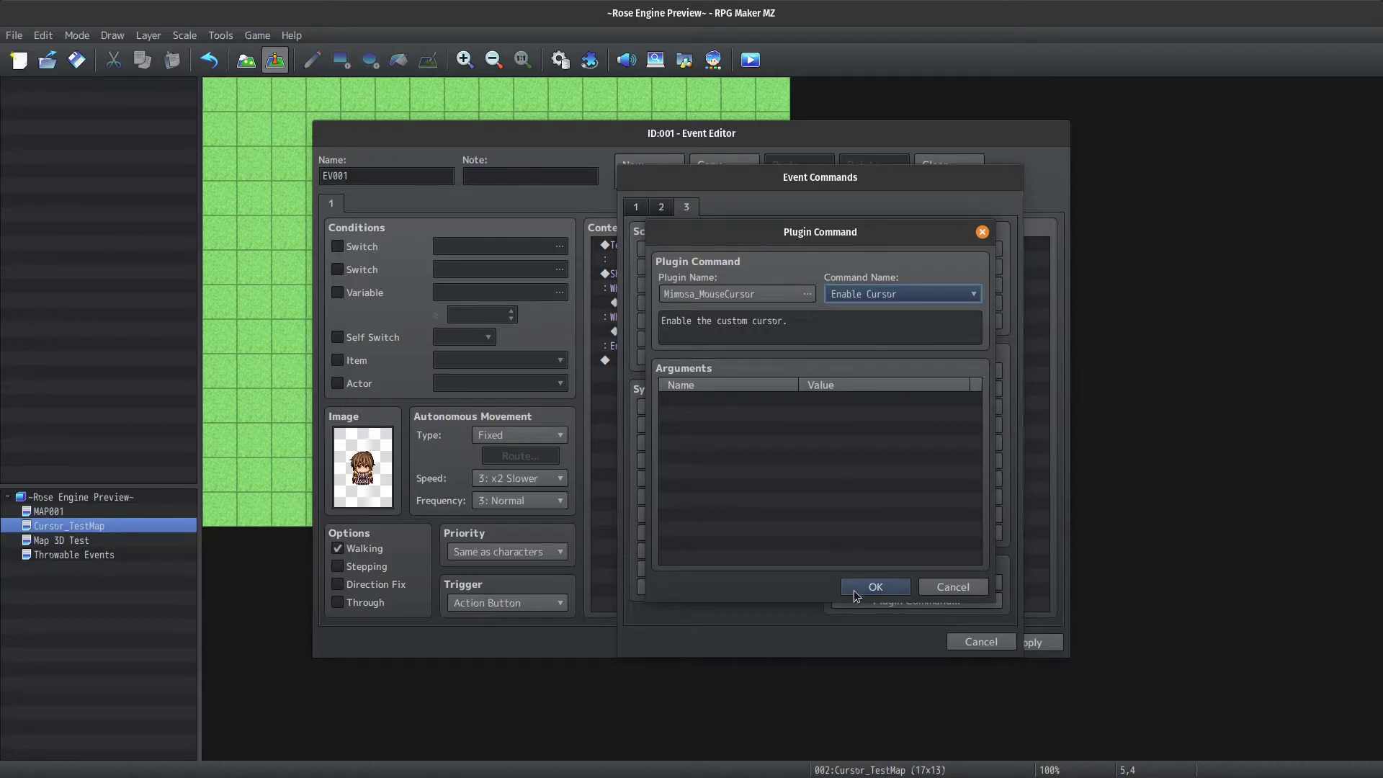
pyautogui.click(872, 588)
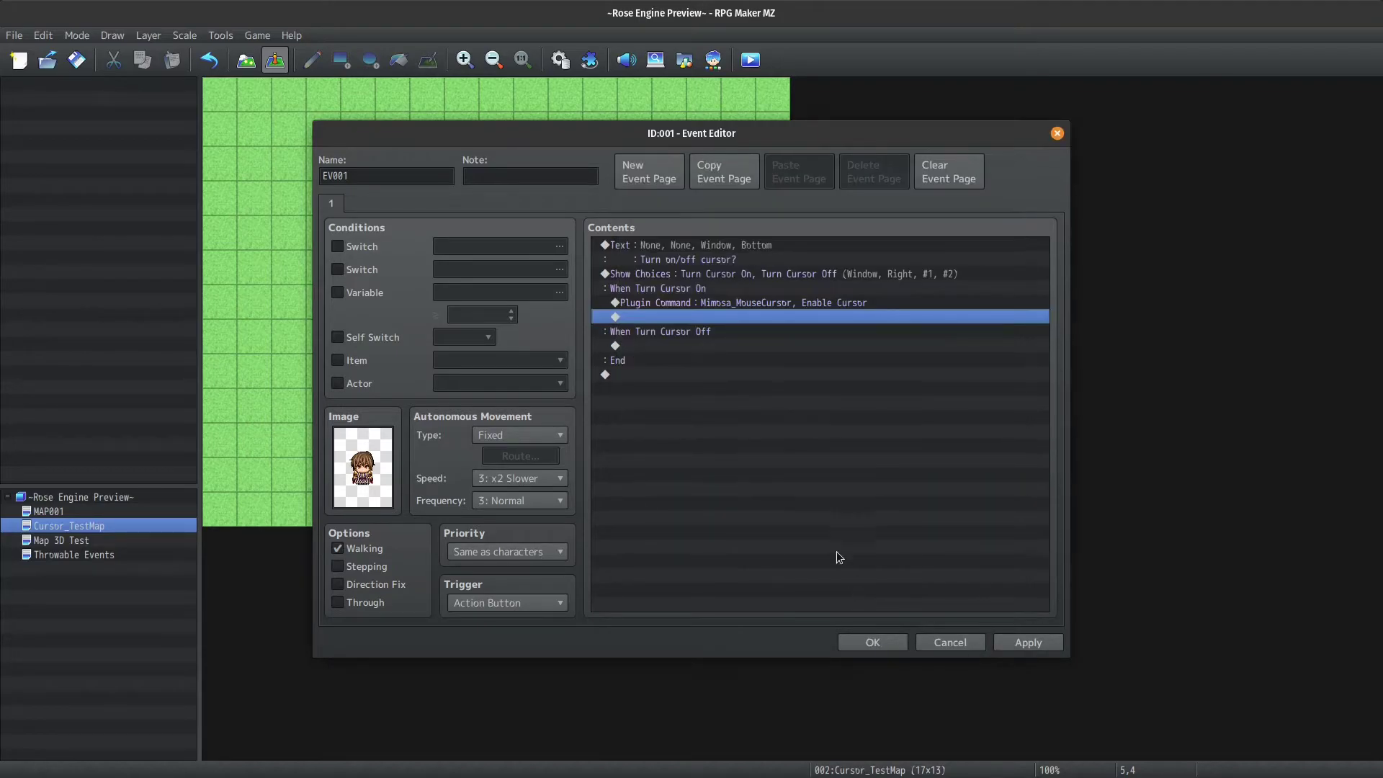
# - Copy that command under When Turn Cursor Off and change it to Disable Cursor
pyautogui.click(731, 303)
pyautogui.hotkey('ctrl', 'c')
pyautogui.click(707, 346)
pyautogui.hotkey('ctrl', 'v')
pyautogui.click(708, 346)
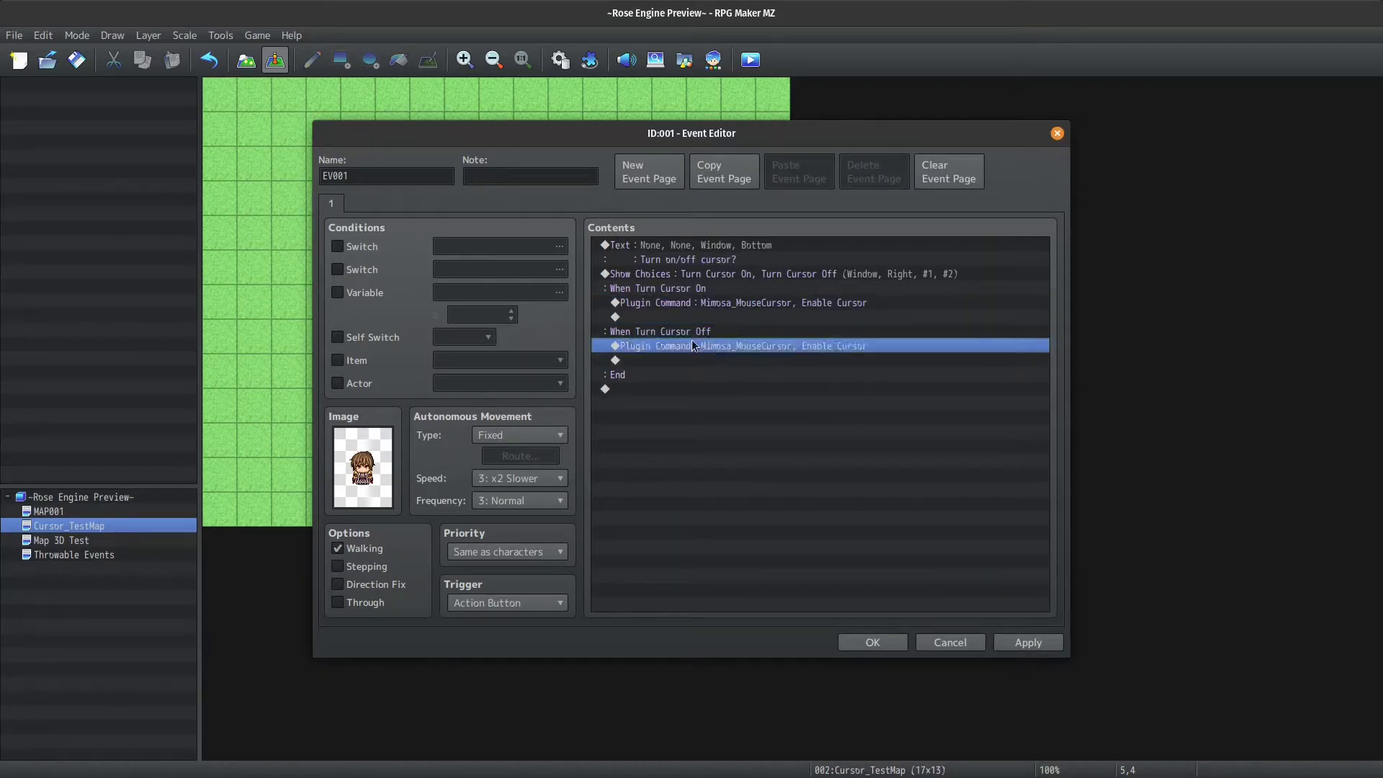
pyautogui.doubleClick(714, 345)
pyautogui.click(848, 297)
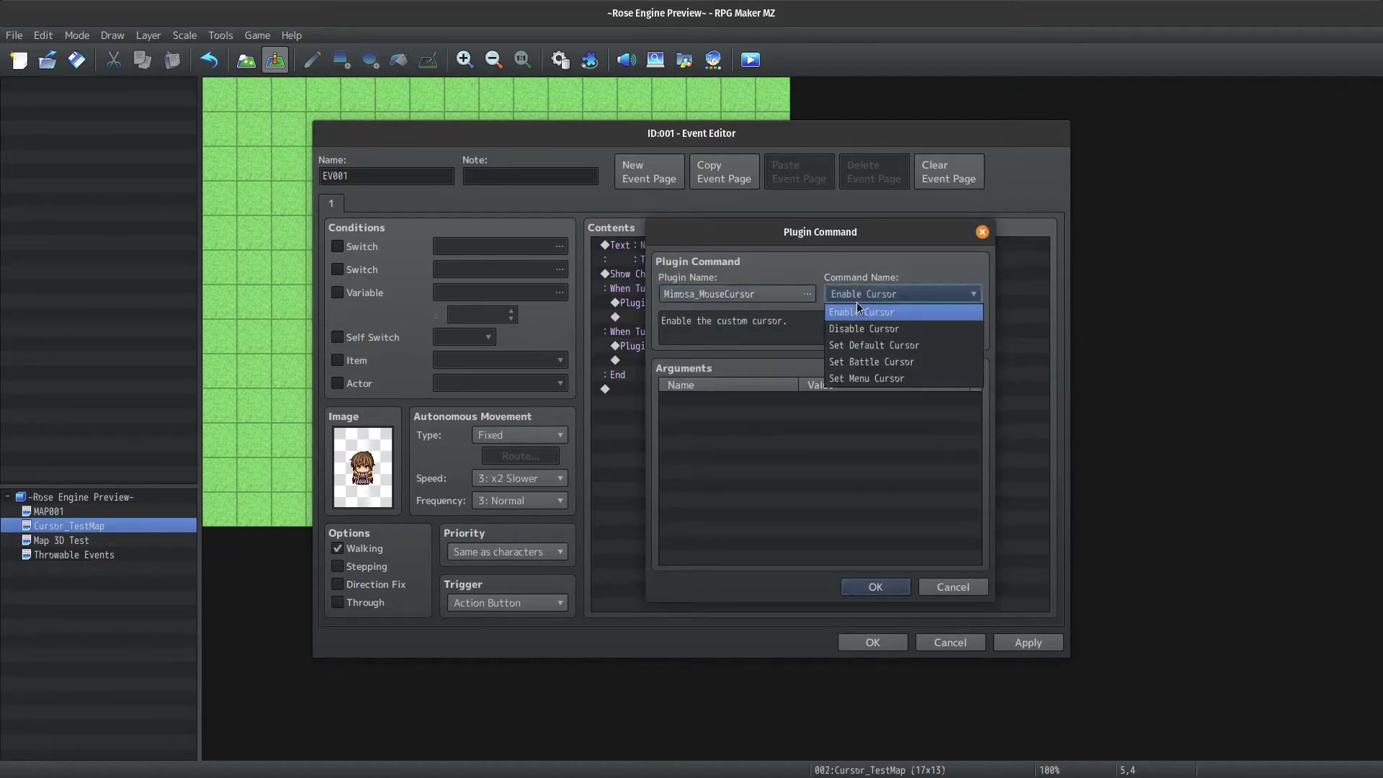
pyautogui.click(856, 330)
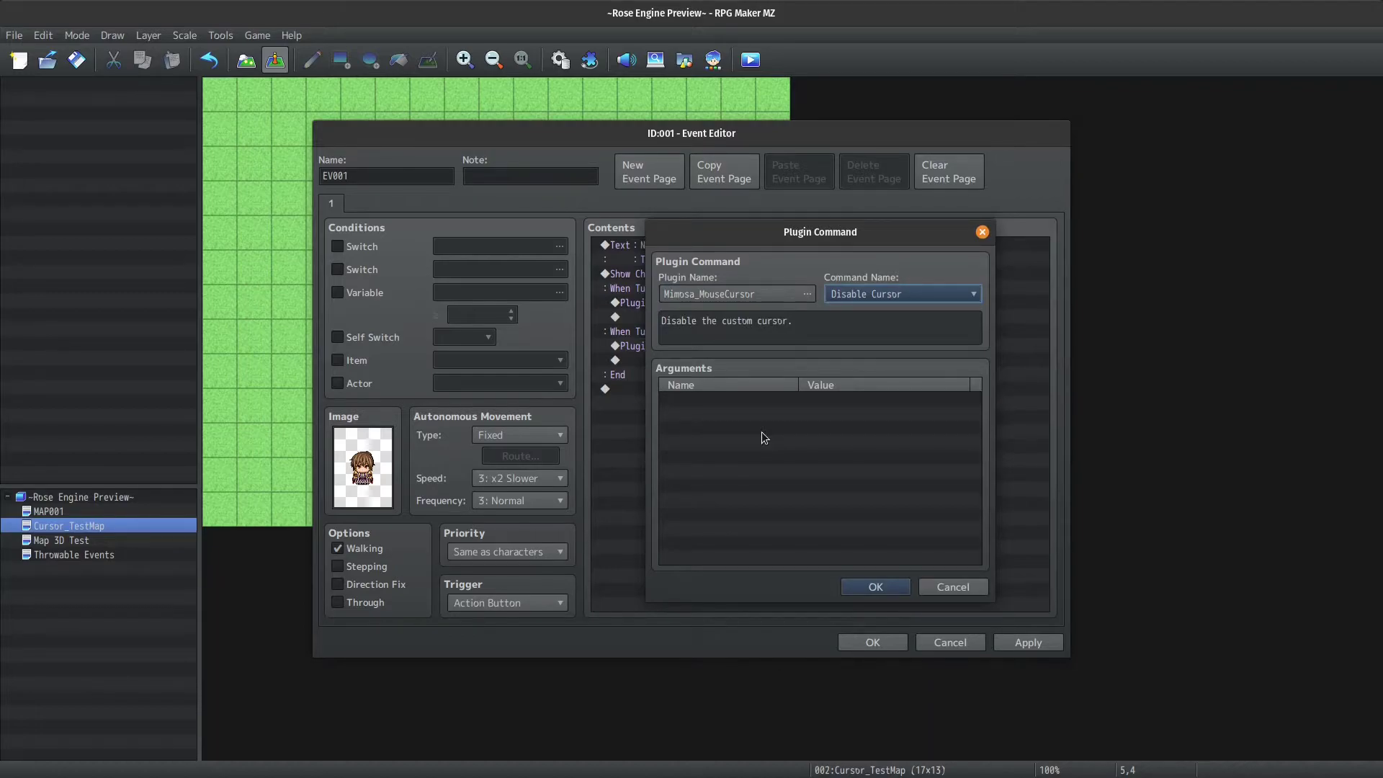
pyautogui.press('Return')
pyautogui.press('Return')
# - Create event EV002 on a map tile and give it the Actor1 witch graphic
pyautogui.doubleClick(530, 236)
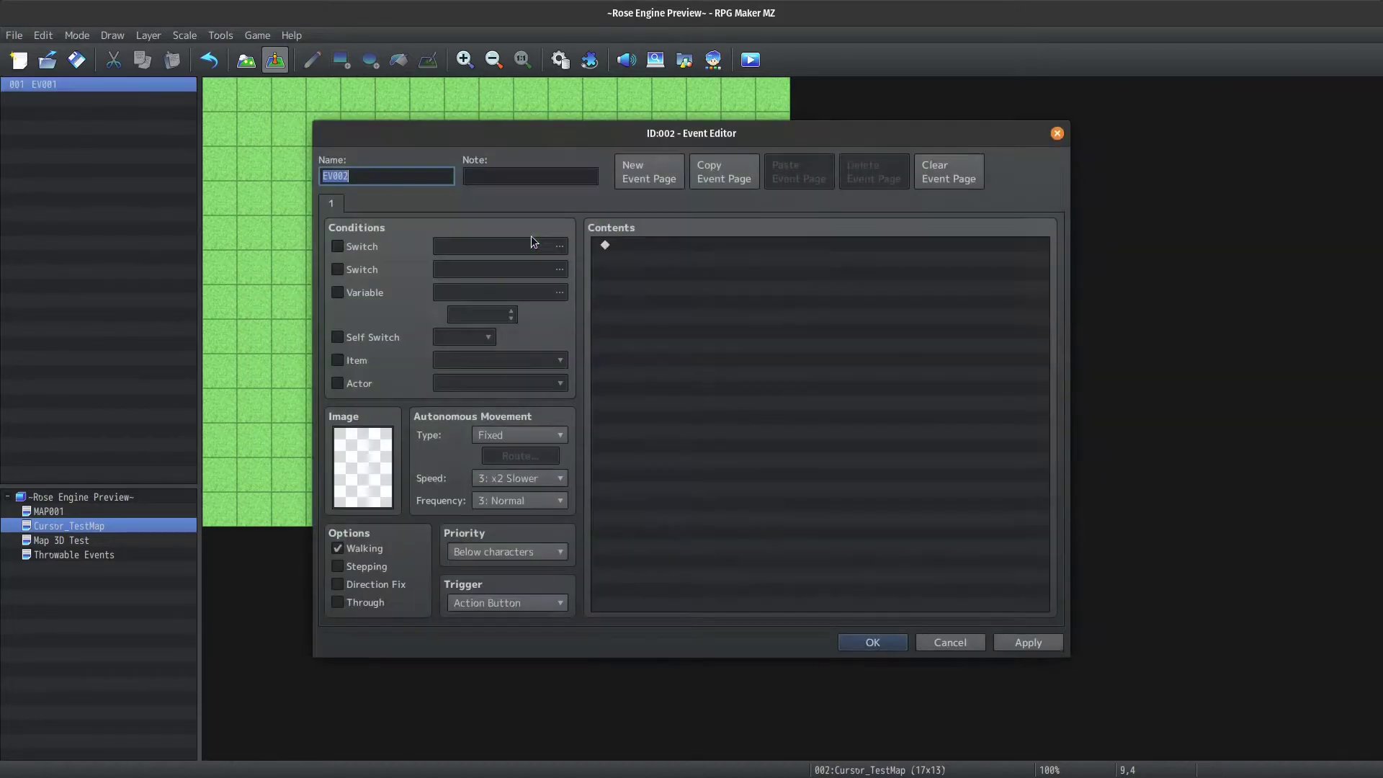
pyautogui.doubleClick(370, 436)
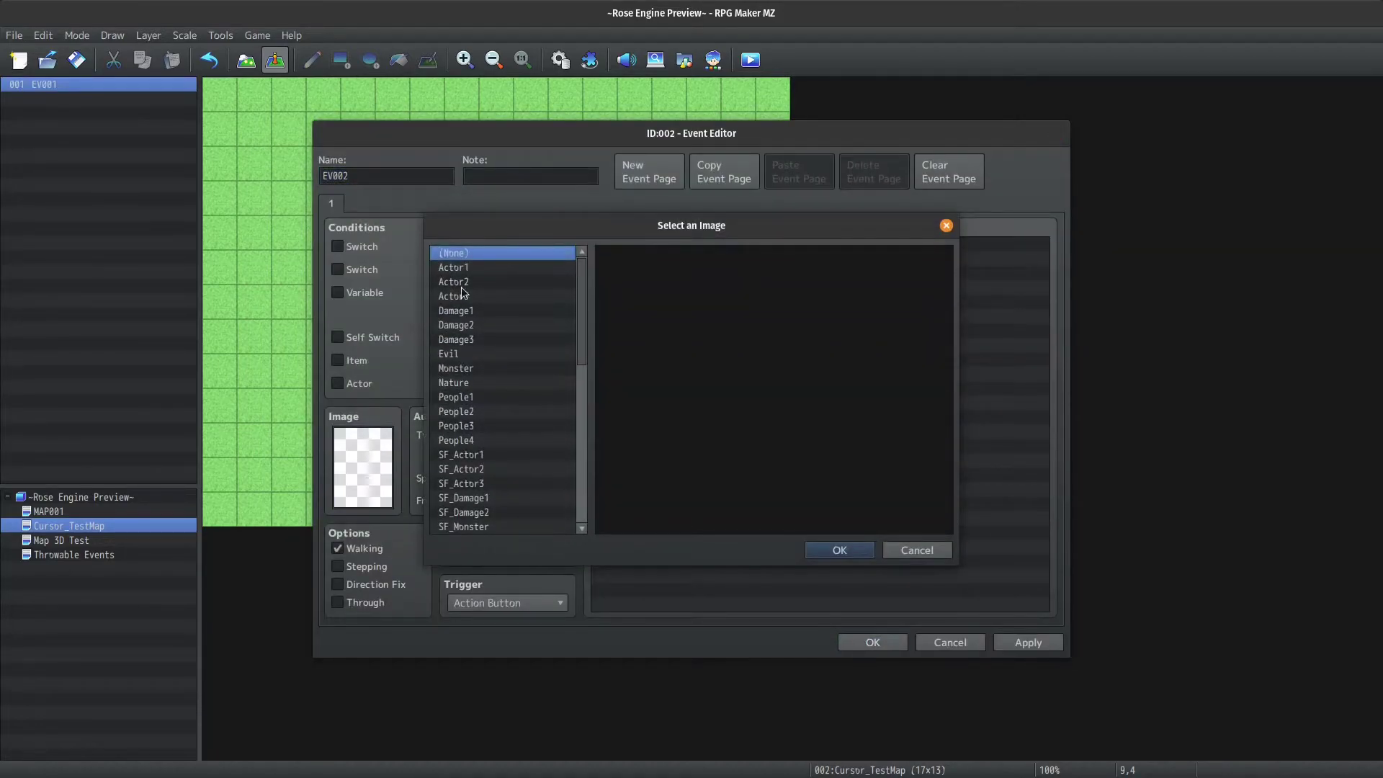
pyautogui.click(464, 269)
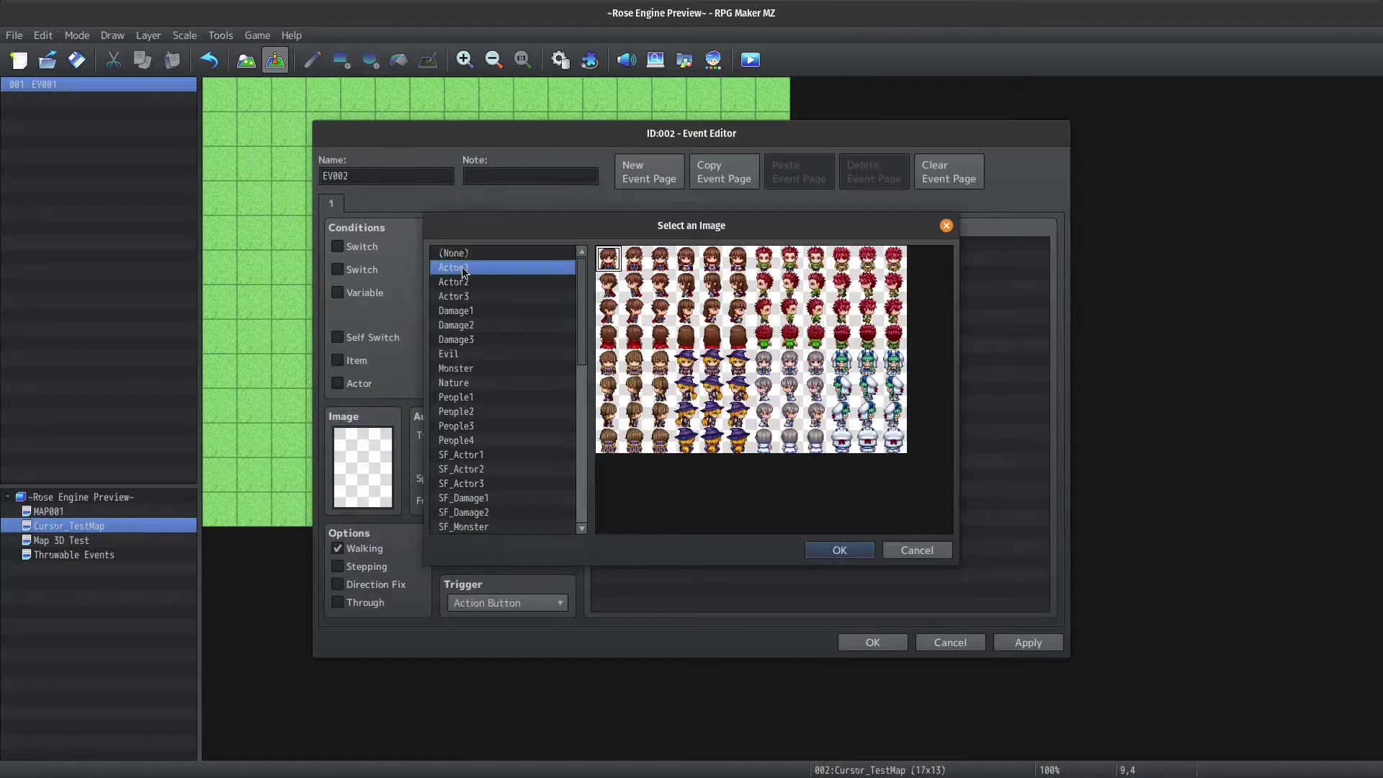
pyautogui.doubleClick(711, 363)
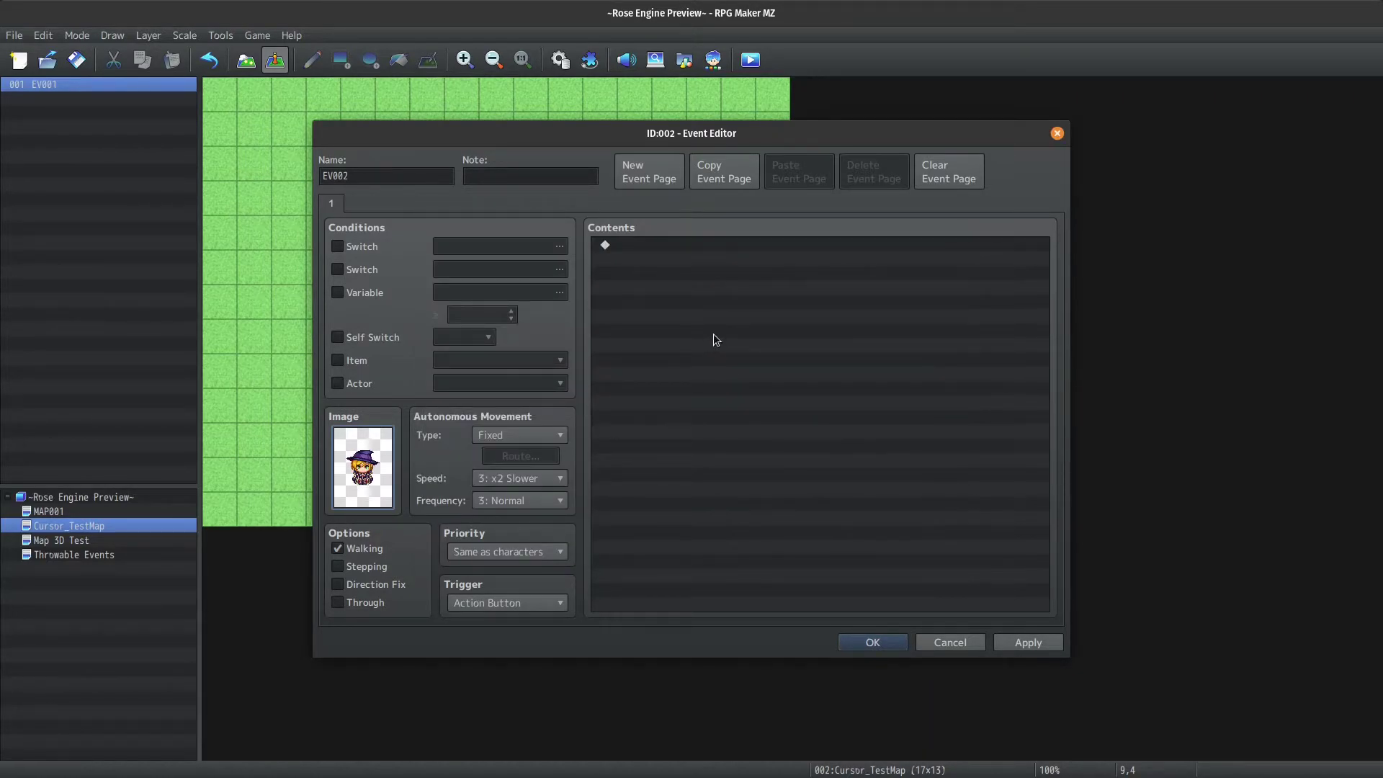
pyautogui.doubleClick(676, 248)
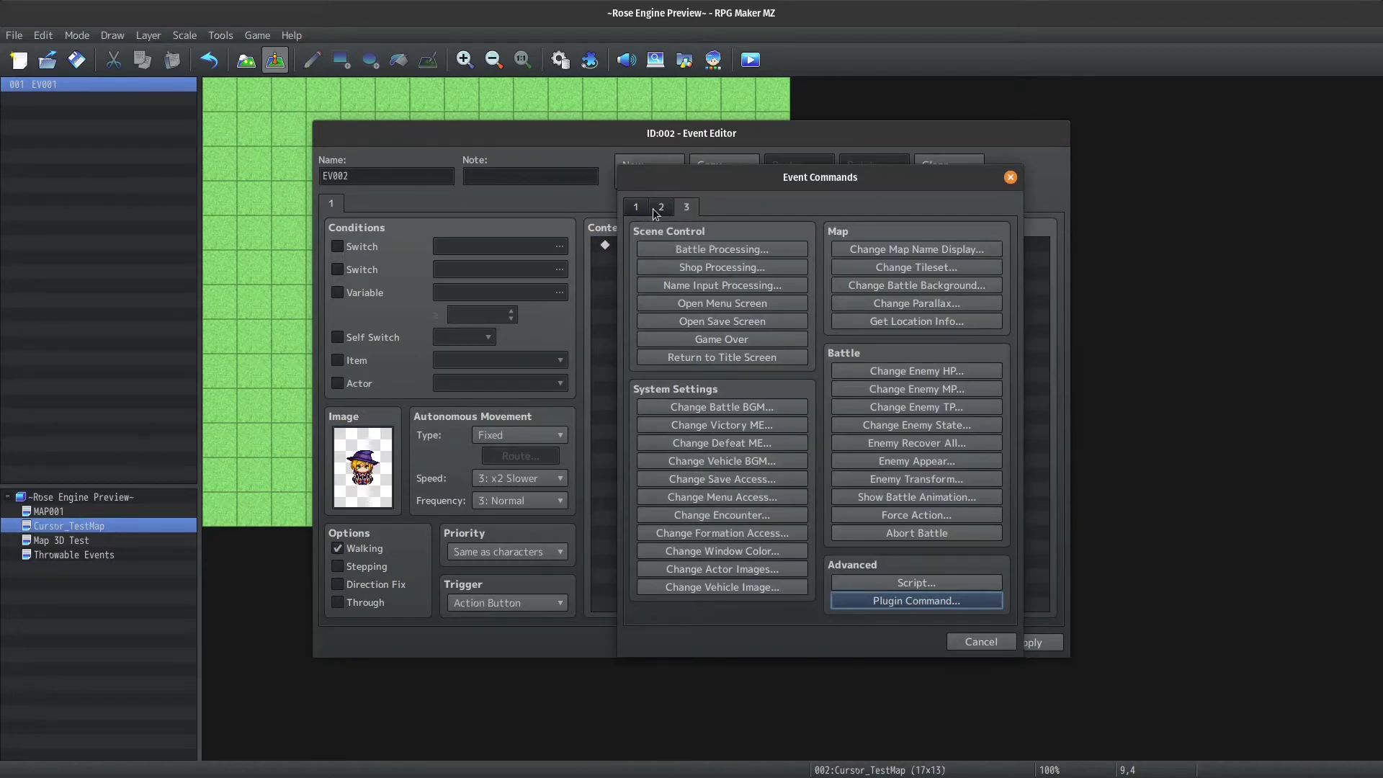
# - Add a Mimosa_MouseCursor Set Default Cursor command to EV002 with Cursor Name 'reticle'
pyautogui.click(917, 600)
pyautogui.click(757, 295)
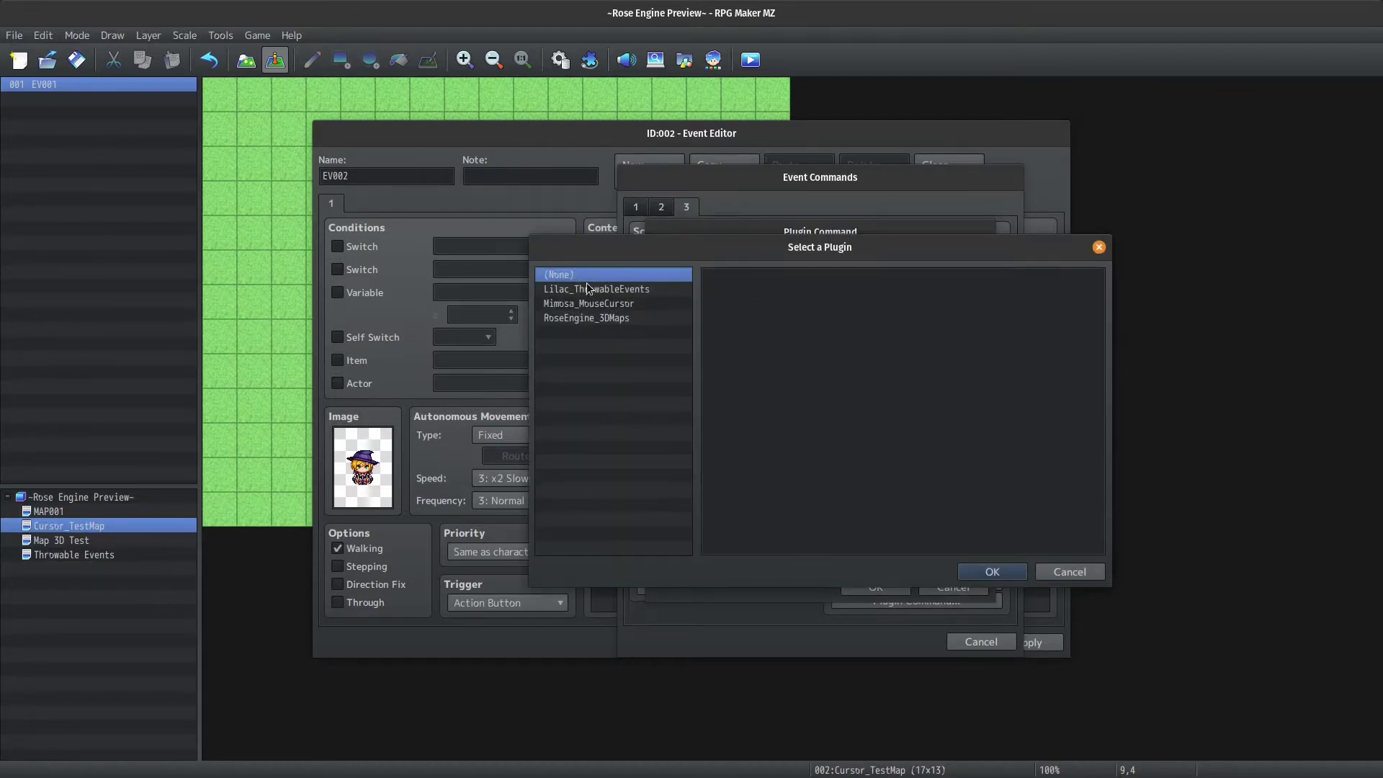
pyautogui.doubleClick(597, 304)
pyautogui.click(928, 294)
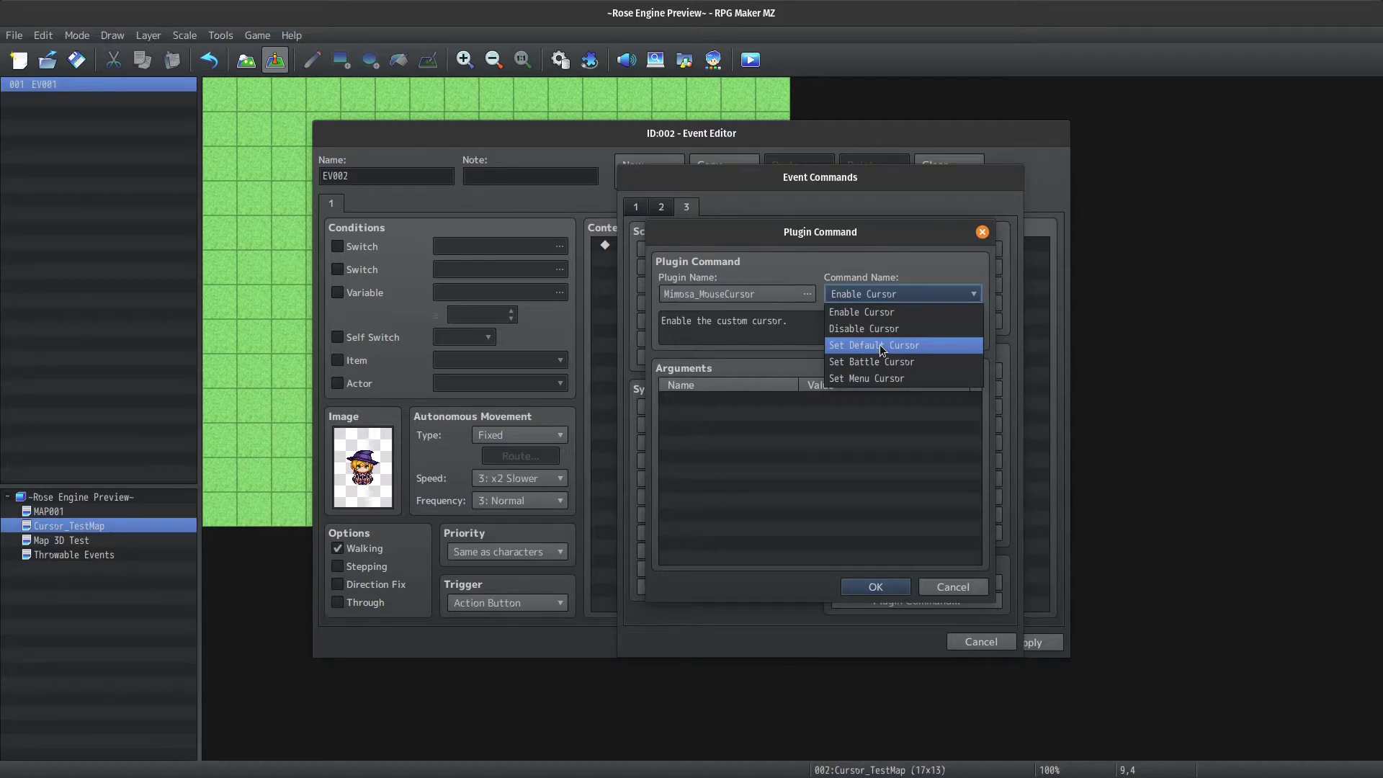
pyautogui.click(880, 345)
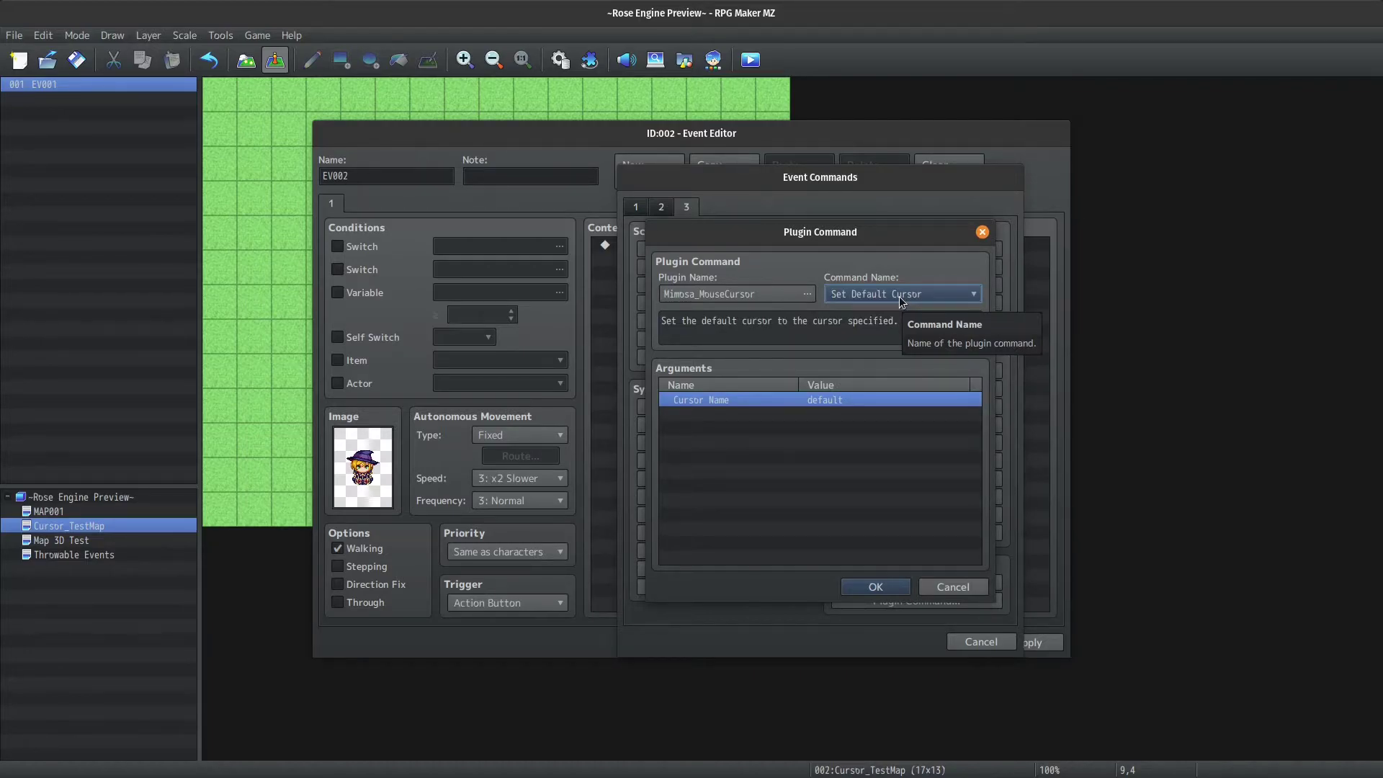
pyautogui.doubleClick(806, 400)
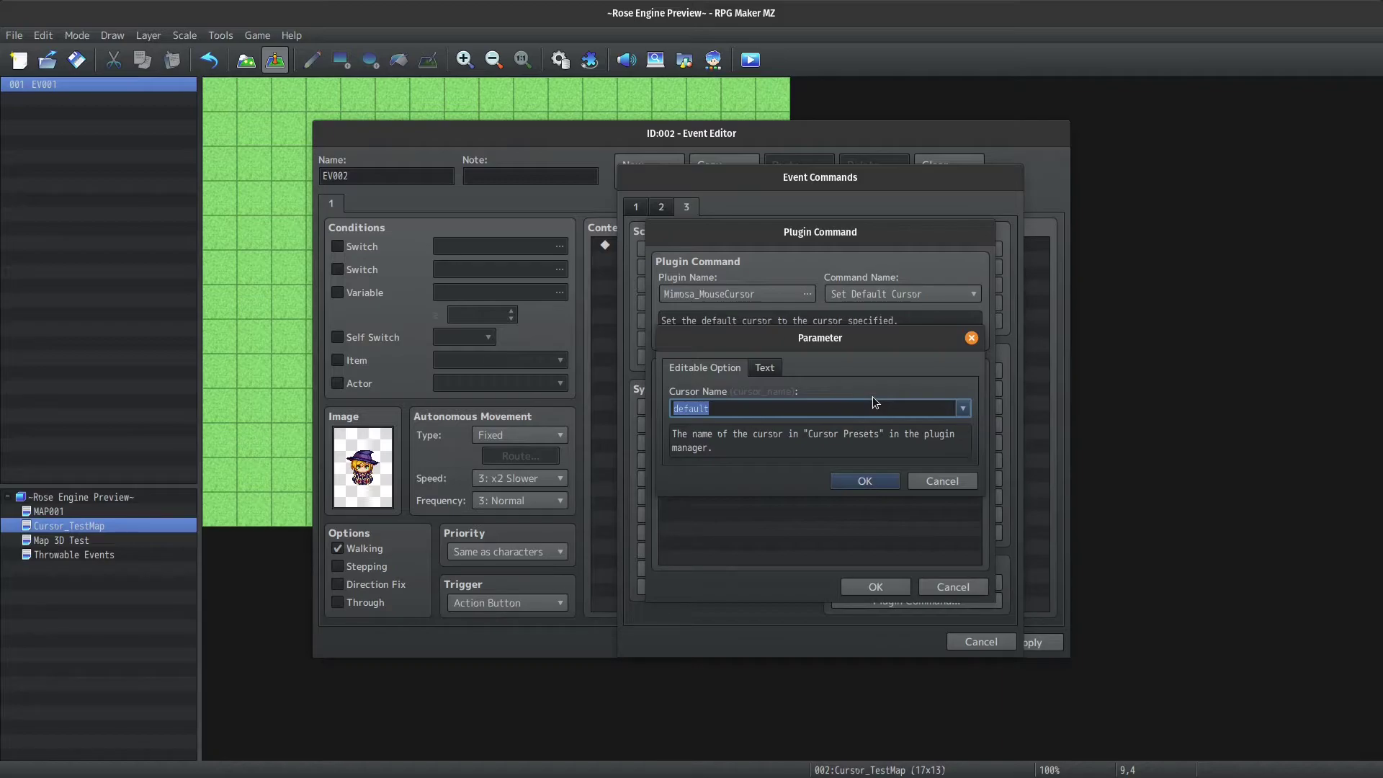
pyautogui.click(864, 470)
pyautogui.doubleClick(795, 400)
pyautogui.write('reticle')
pyautogui.press('Return')
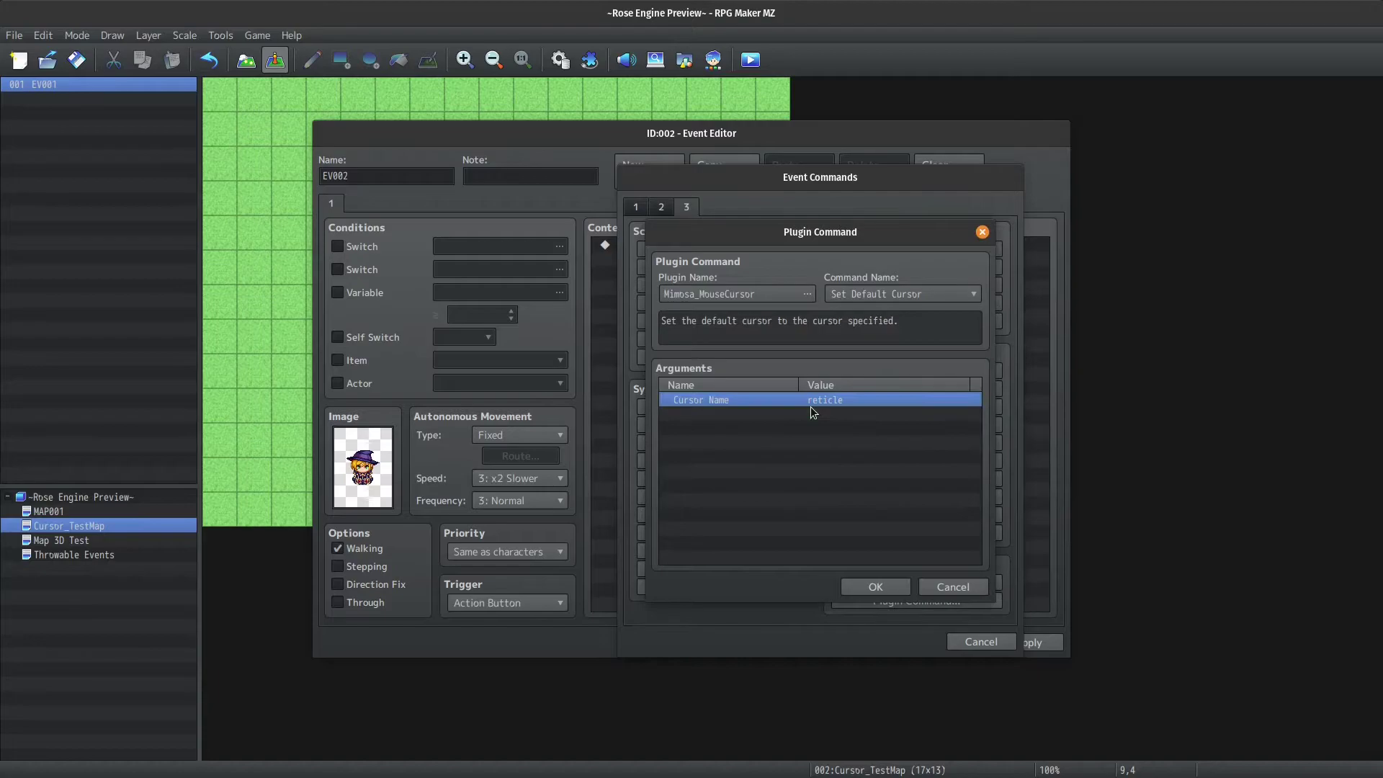
pyautogui.click(875, 587)
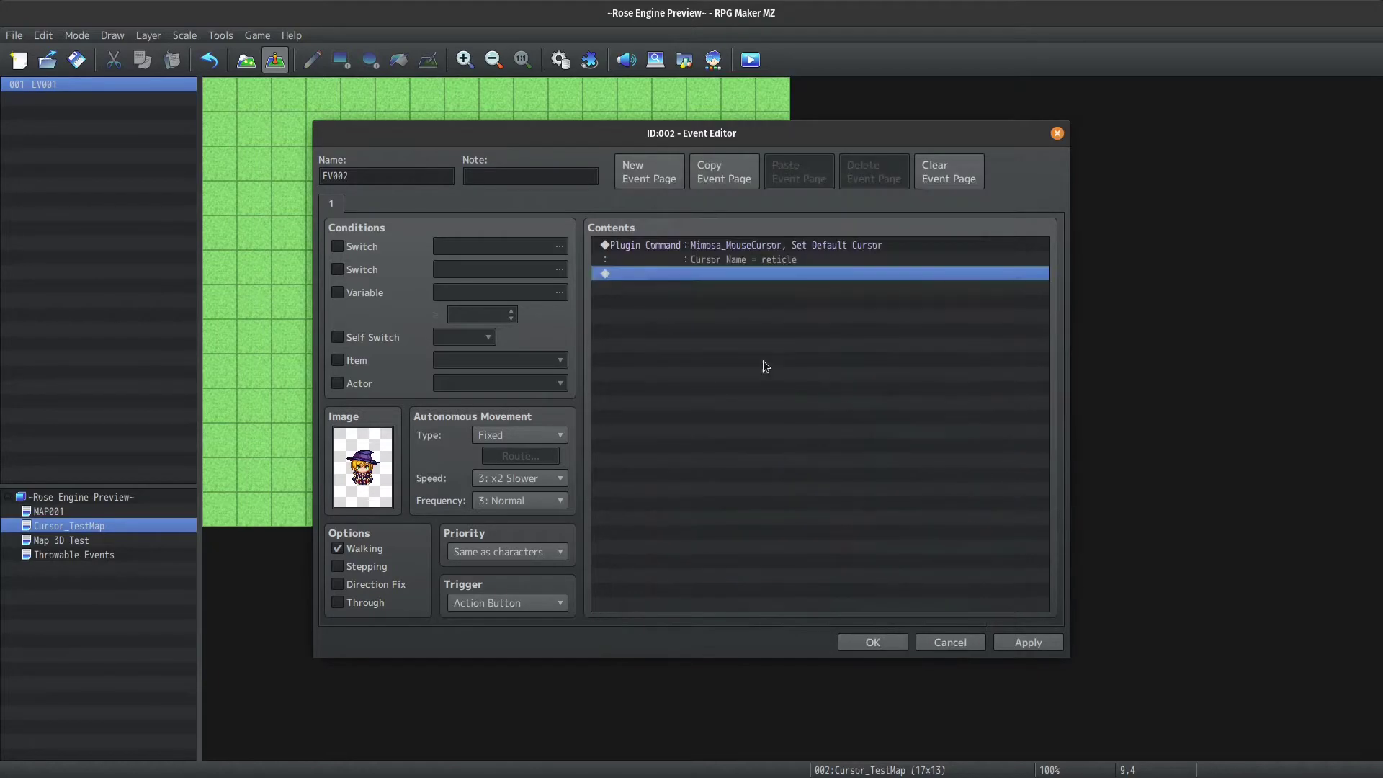
# - Add a 'Change Cursor Image' message to EV002
pyautogui.doubleClick(751, 280)
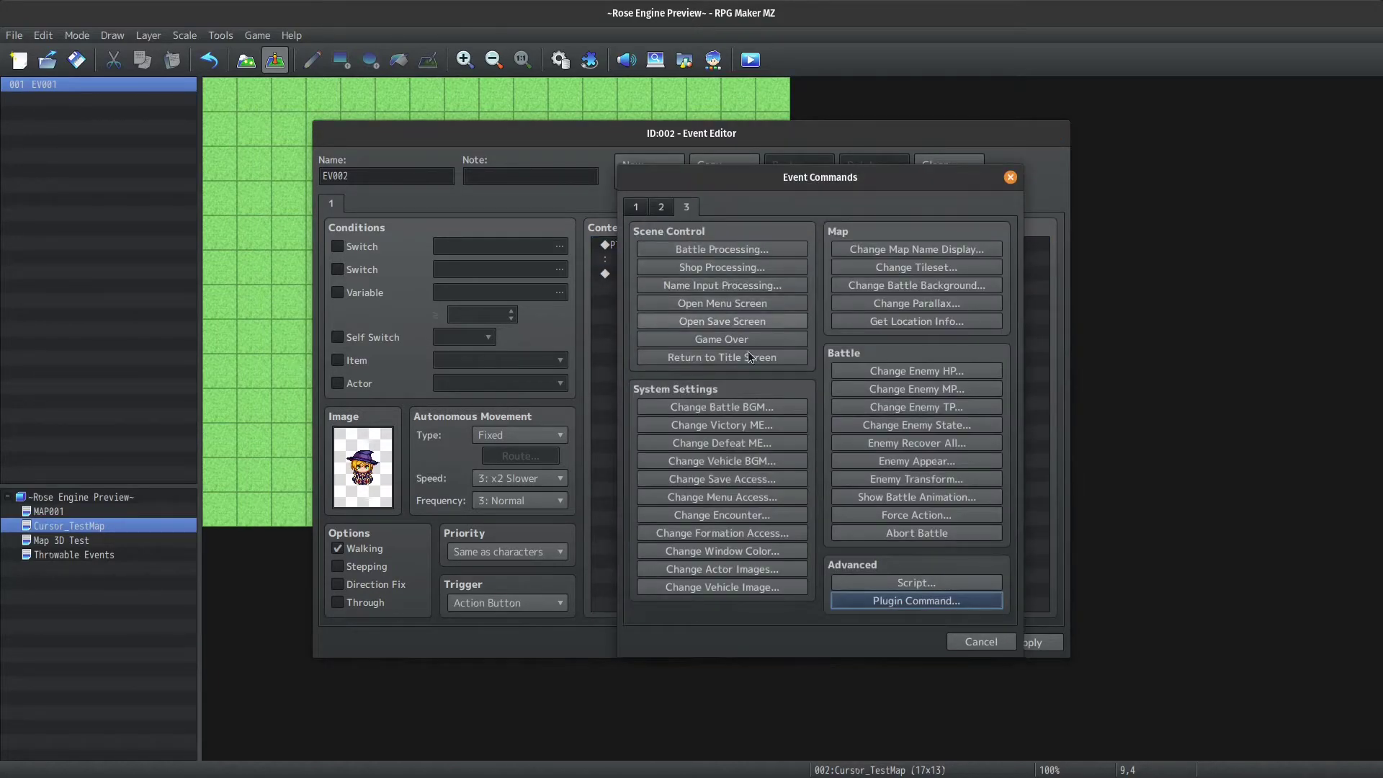
pyautogui.click(633, 208)
pyautogui.click(721, 245)
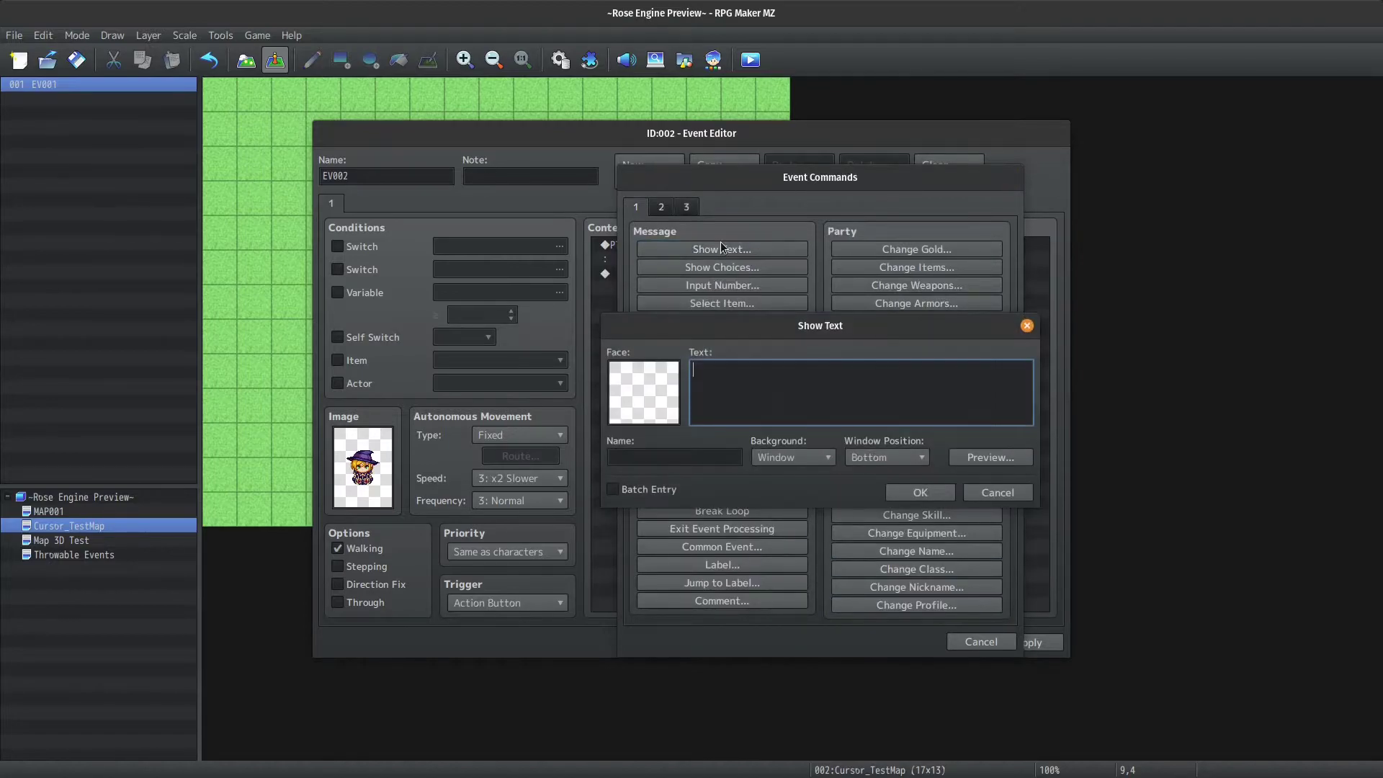
pyautogui.write('Change Cursor Image')
pyautogui.hotkey('ctrl', 'Return')
# - Follow it with Show Choices offering 'Default Cursor' and 'Reticle Cursor'
pyautogui.click(721, 245)
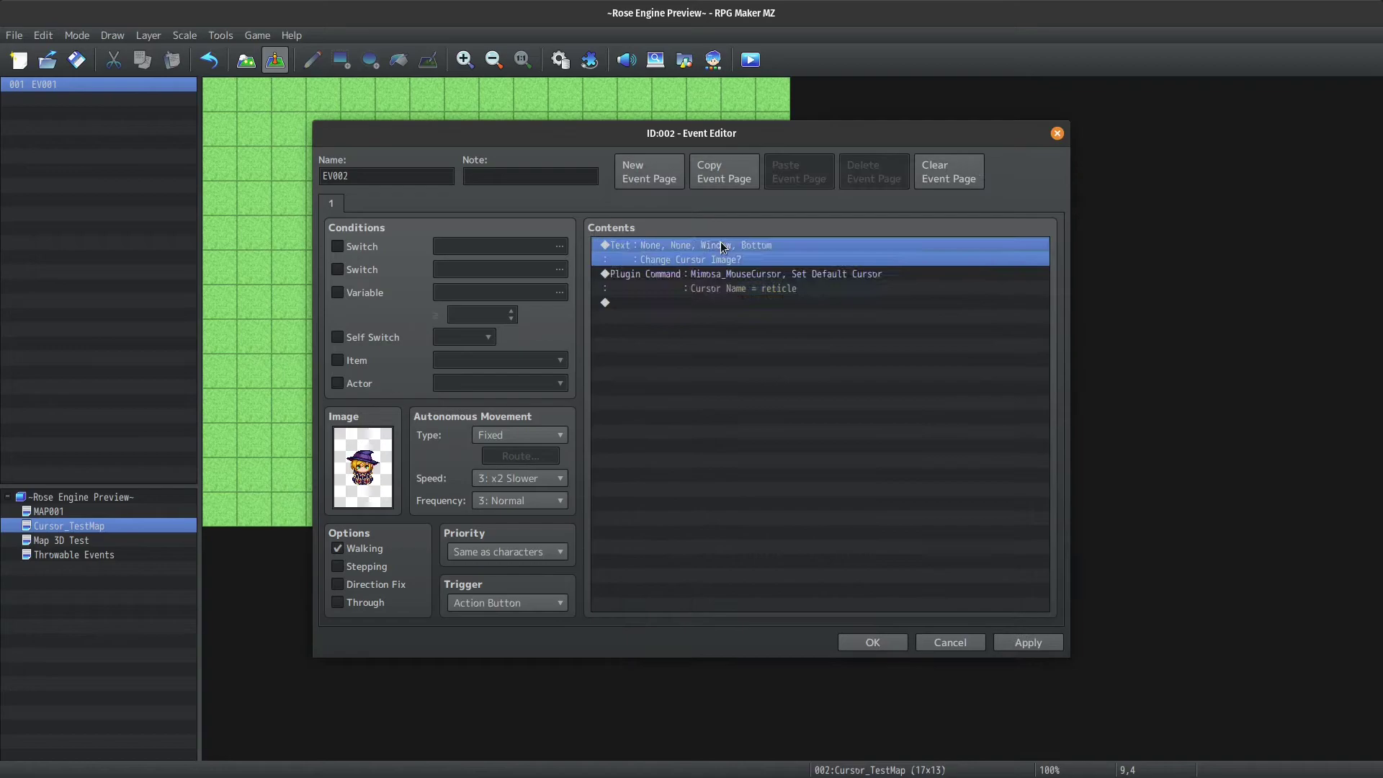
pyautogui.press('Return')
pyautogui.click(684, 267)
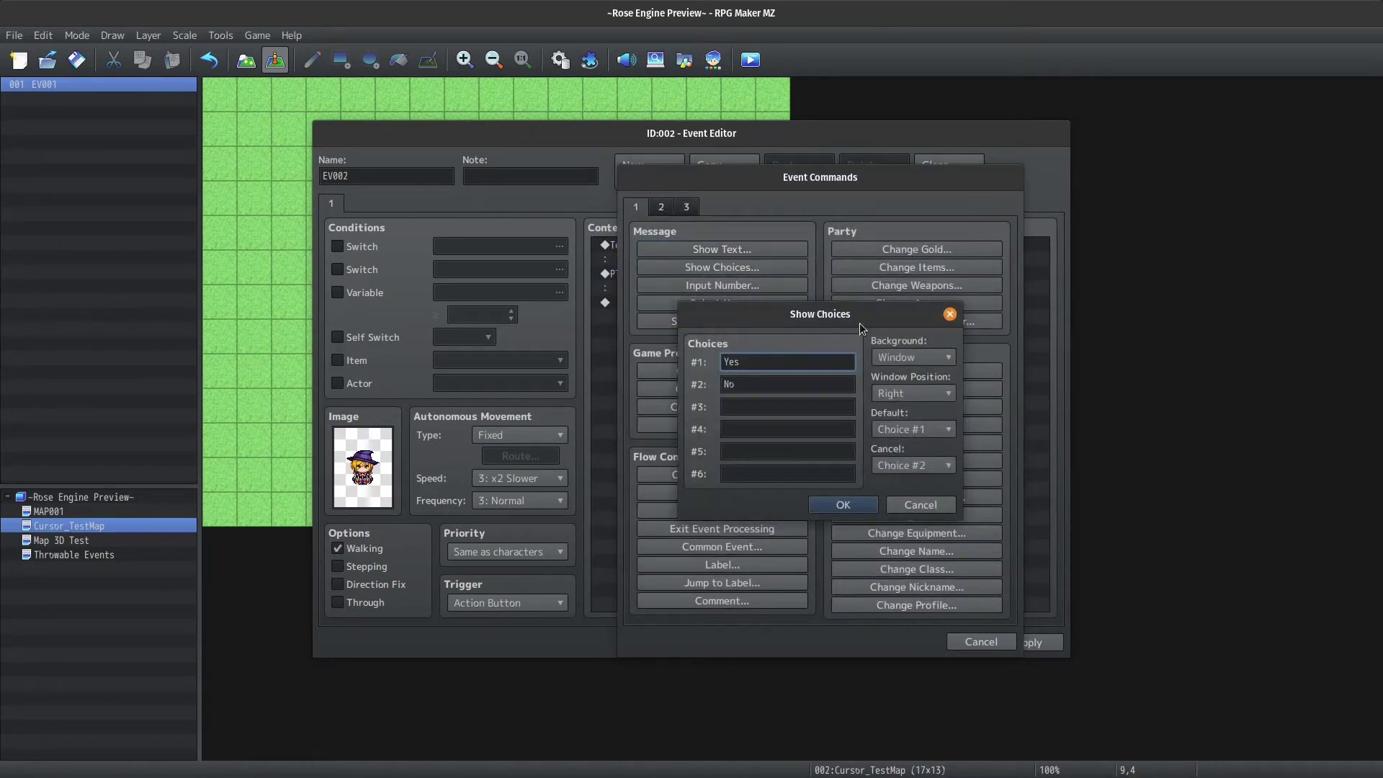
pyautogui.doubleClick(829, 364)
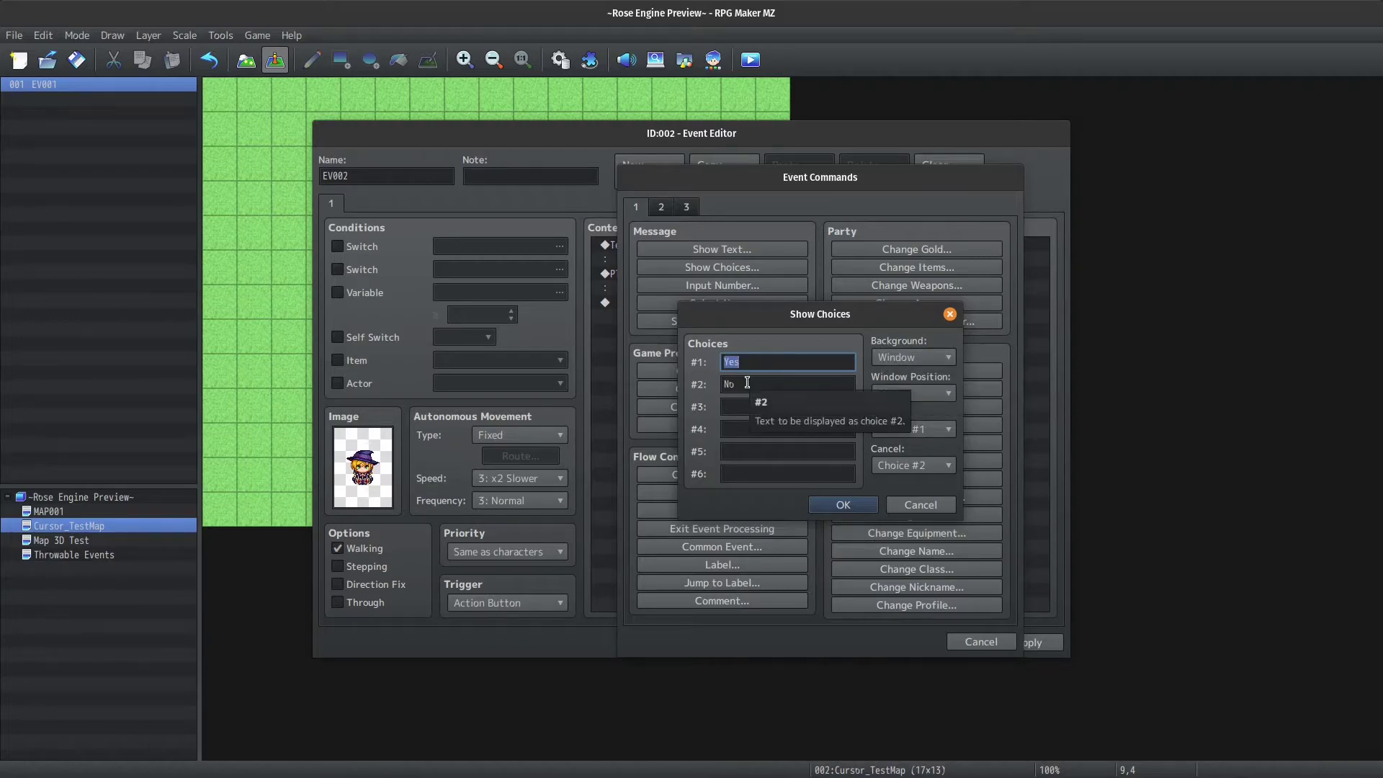
pyautogui.write('Default Cursor')
pyautogui.press('Tab')
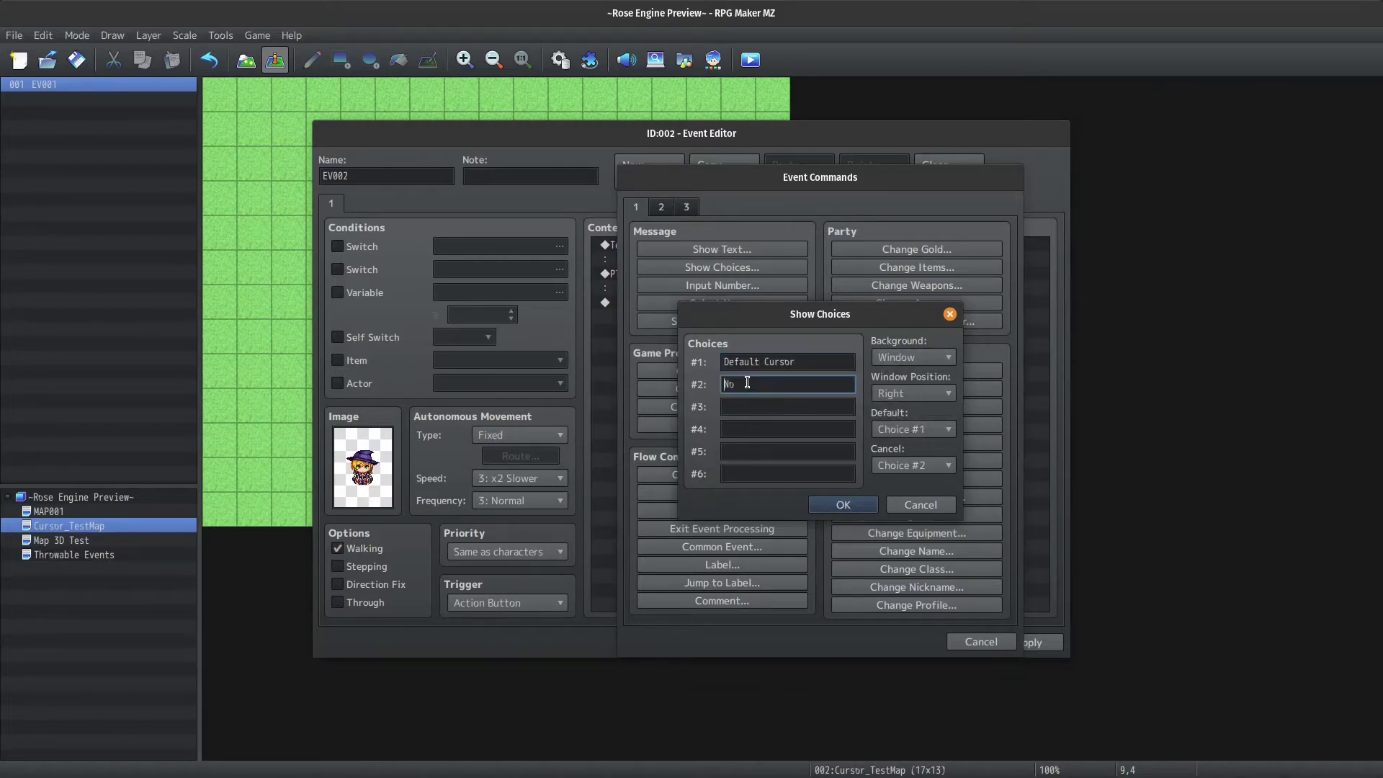
pyautogui.write('Reticle Cursor')
pyautogui.press('Return')
pyautogui.press('Return')
pyautogui.press('Return')
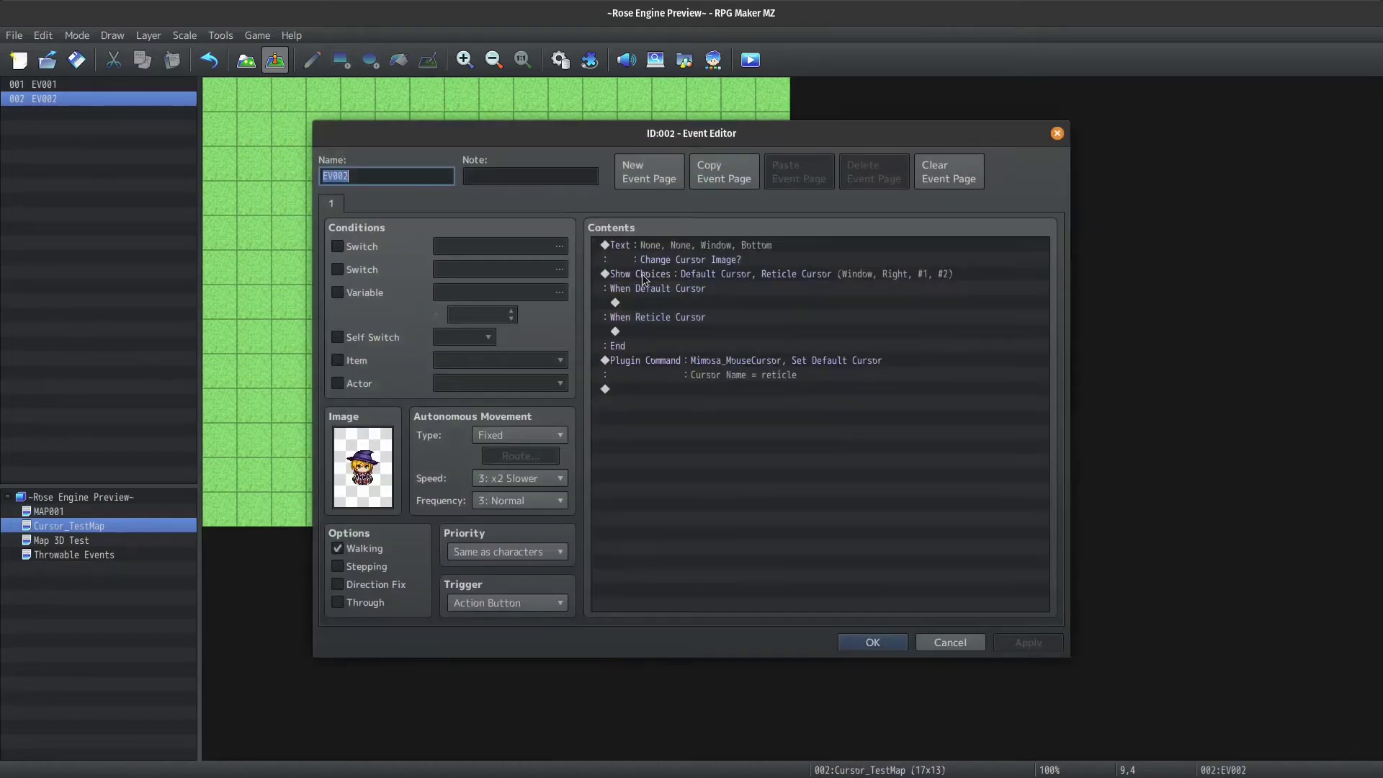
# - Move the Set Default Cursor command under When Reticle Cursor and paste a copy under When Default Cursor
pyautogui.click(712, 360)
pyautogui.press('Delete')
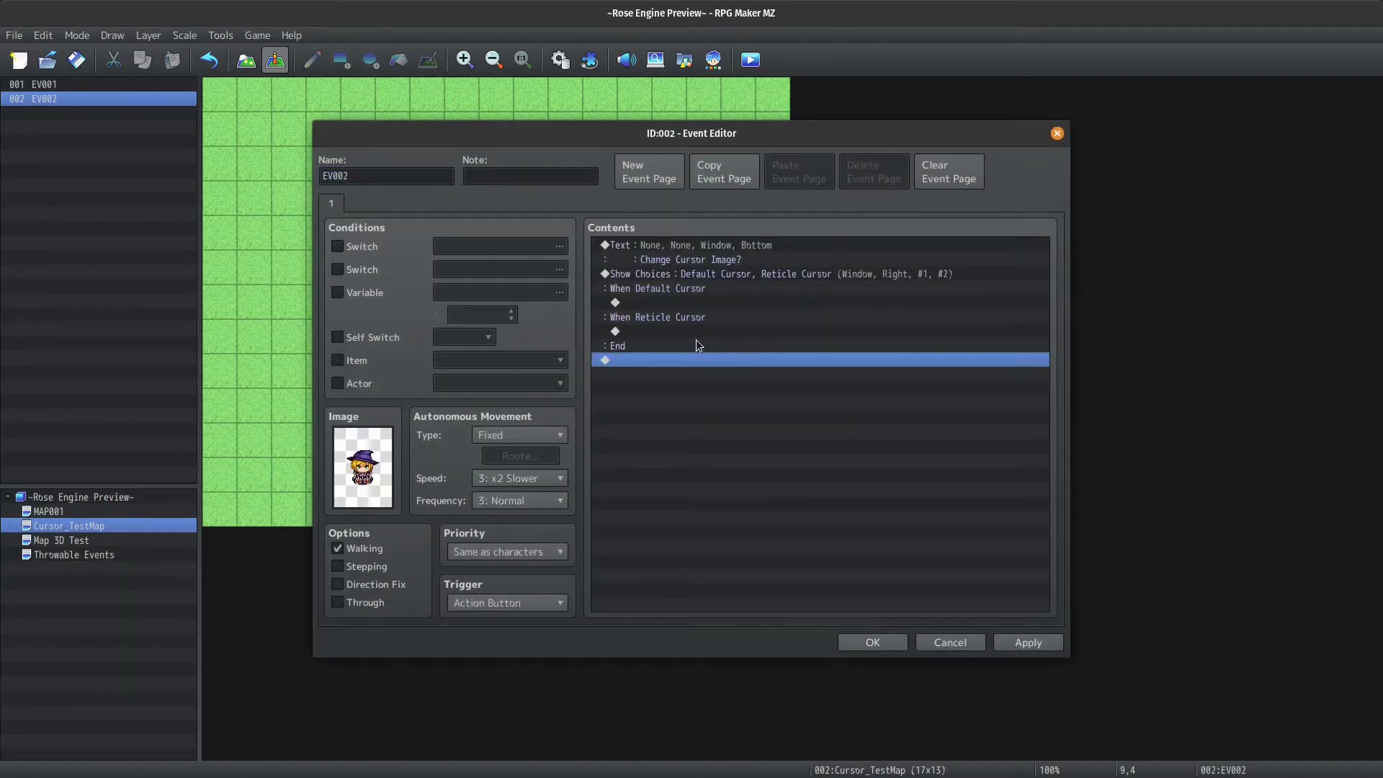
pyautogui.click(694, 333)
pyautogui.hotkey('ctrl', 'v')
pyautogui.click(694, 333)
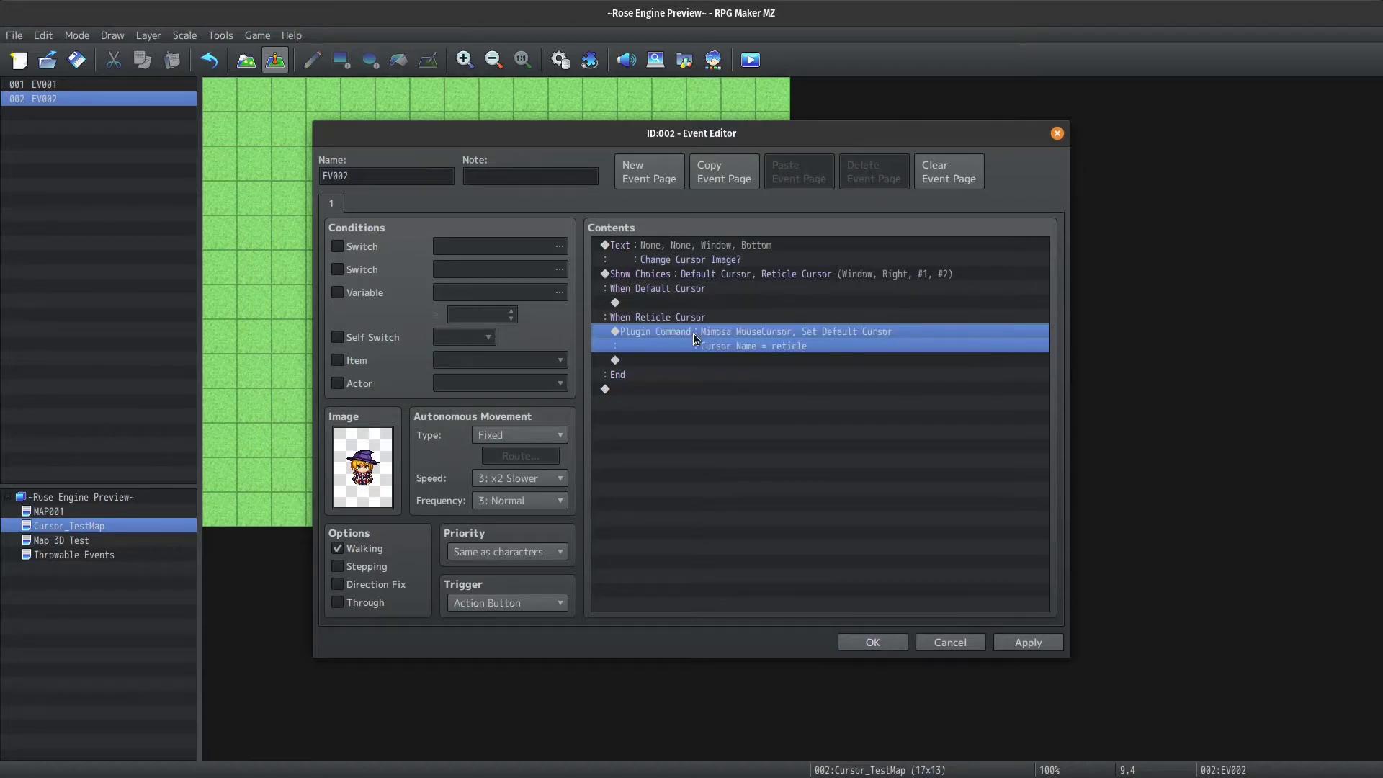
pyautogui.click(719, 304)
pyautogui.hotkey('ctrl', 'v')
# - Change the copy's Cursor Name to 'default' and close EV002, keeping the changes
pyautogui.doubleClick(725, 301)
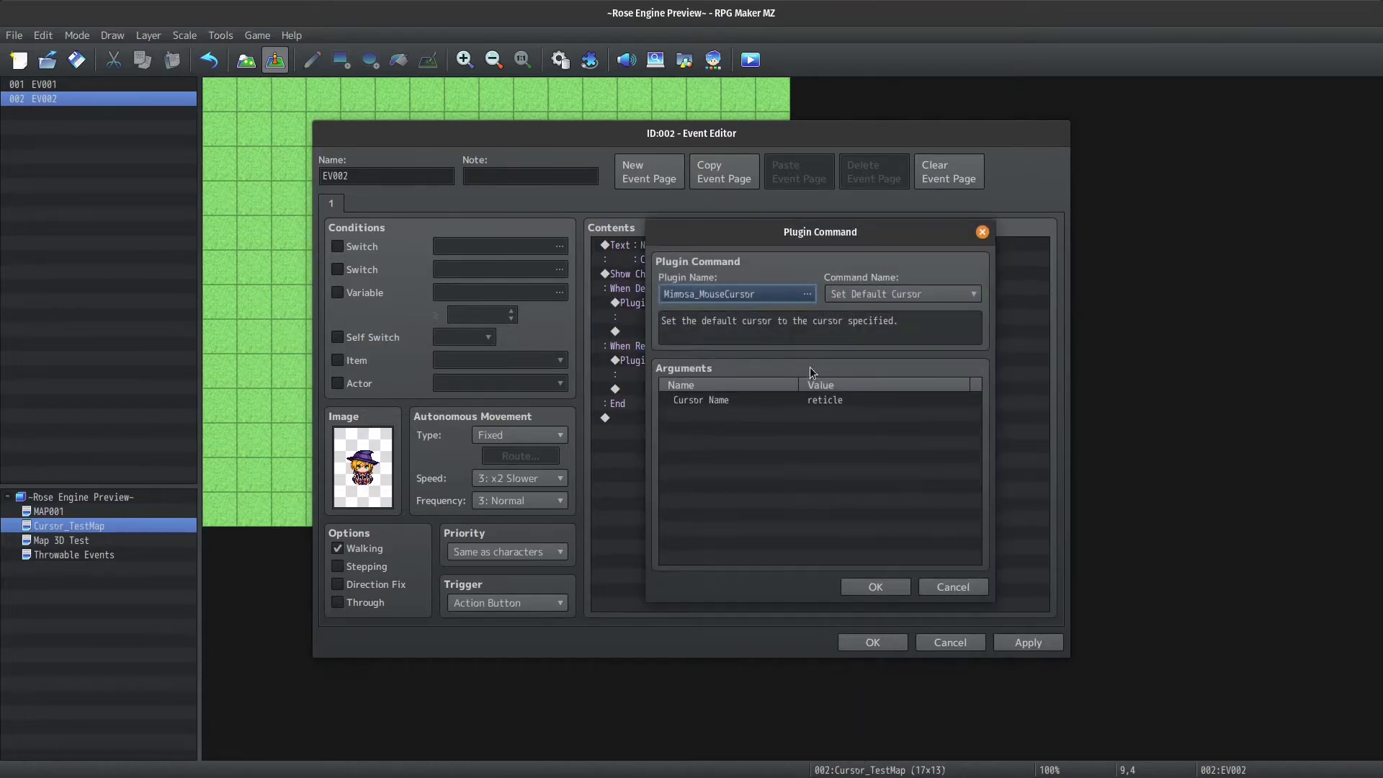
pyautogui.click(816, 398)
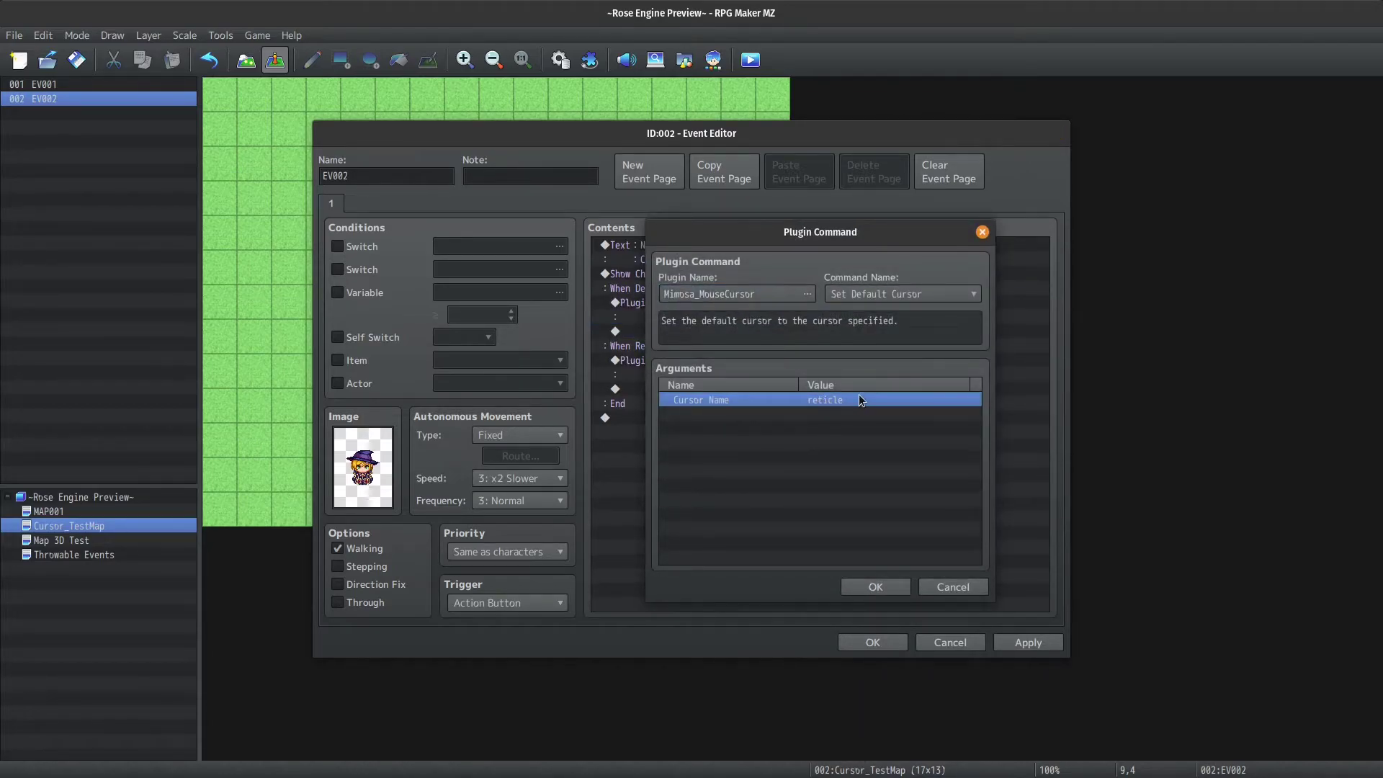
pyautogui.doubleClick(862, 397)
pyautogui.click(830, 410)
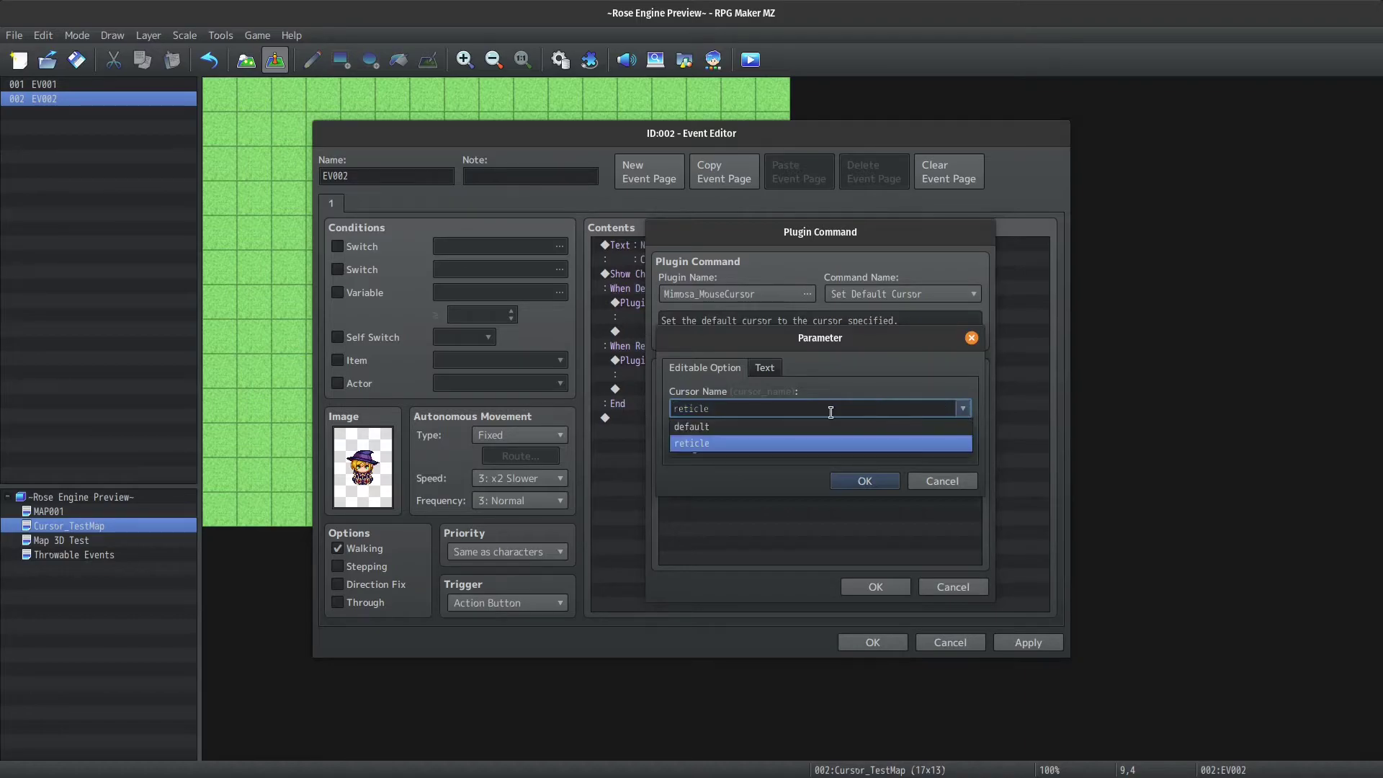
pyautogui.click(788, 427)
pyautogui.press('Return')
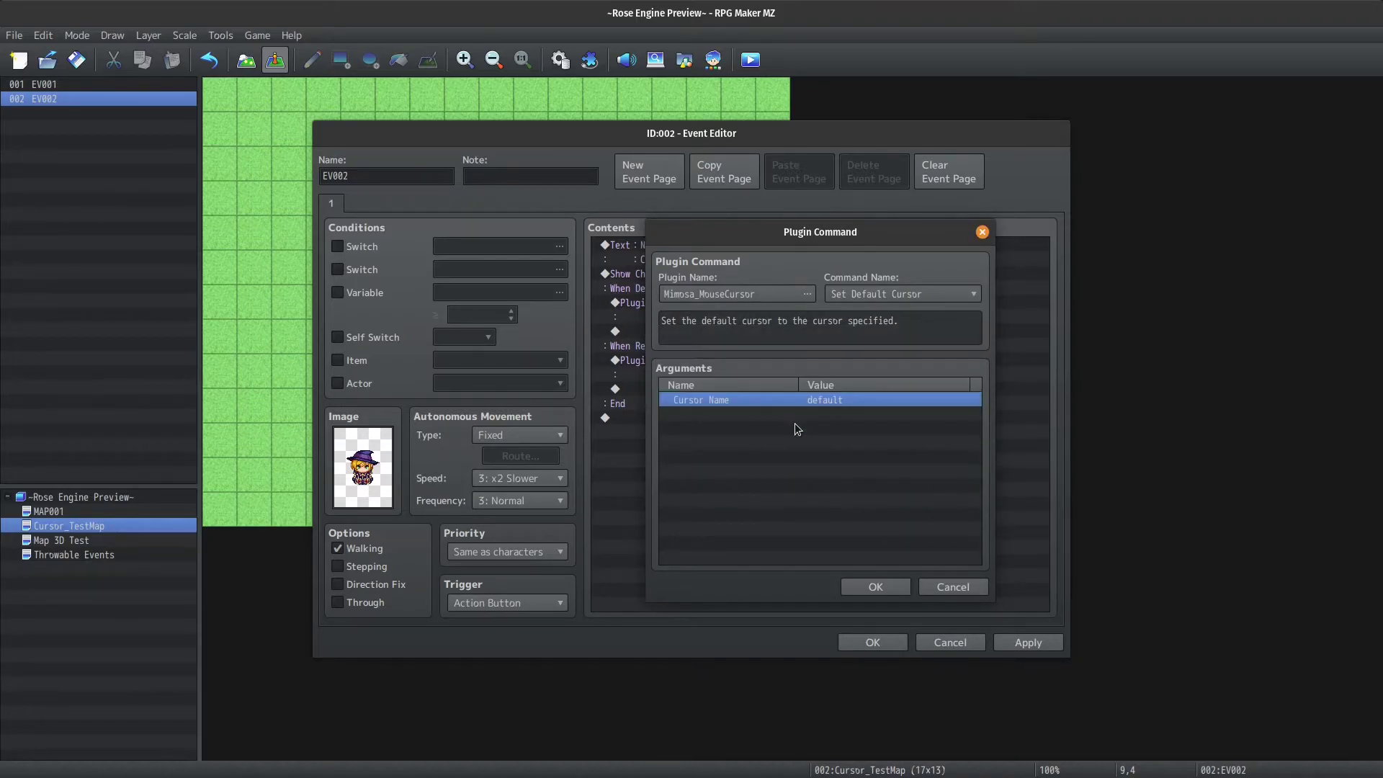
pyautogui.press('Return')
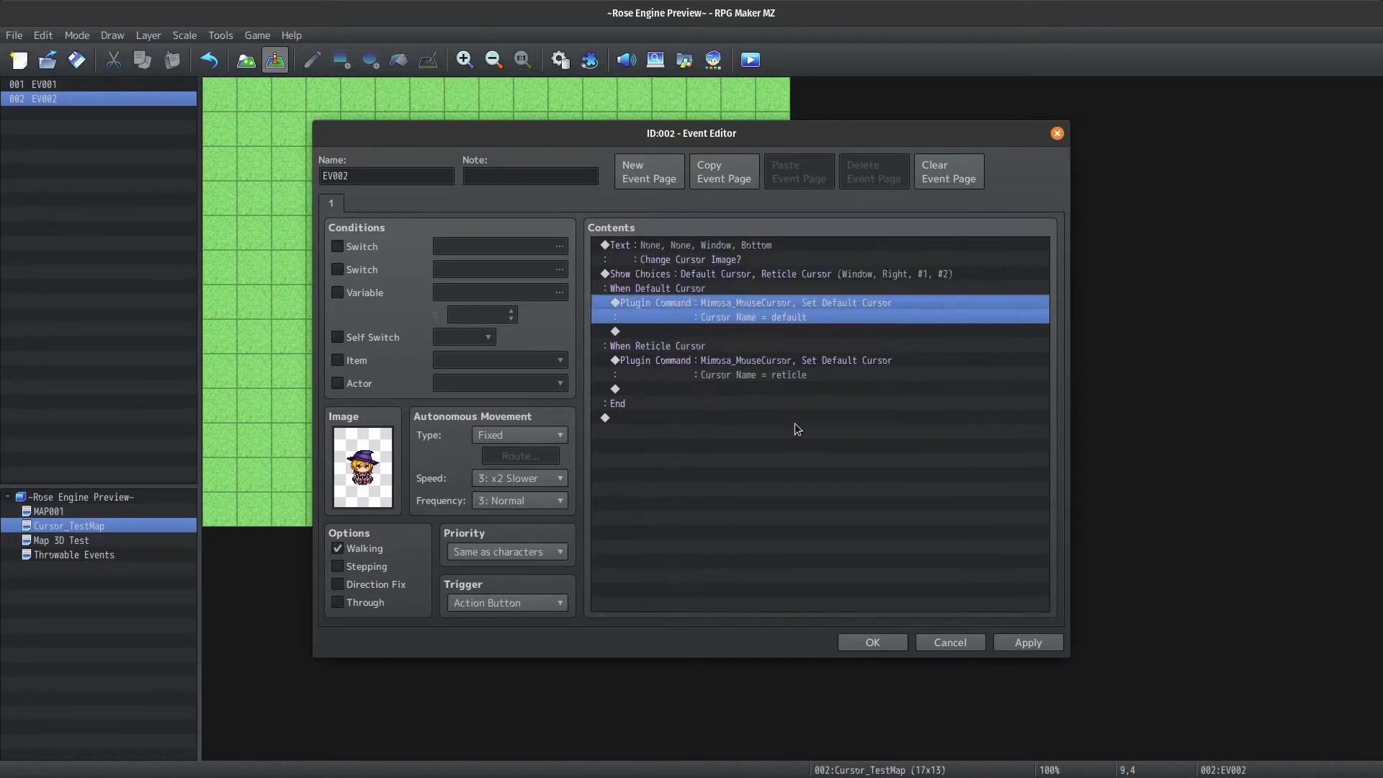
pyautogui.click(690, 289)
pyautogui.click(690, 347)
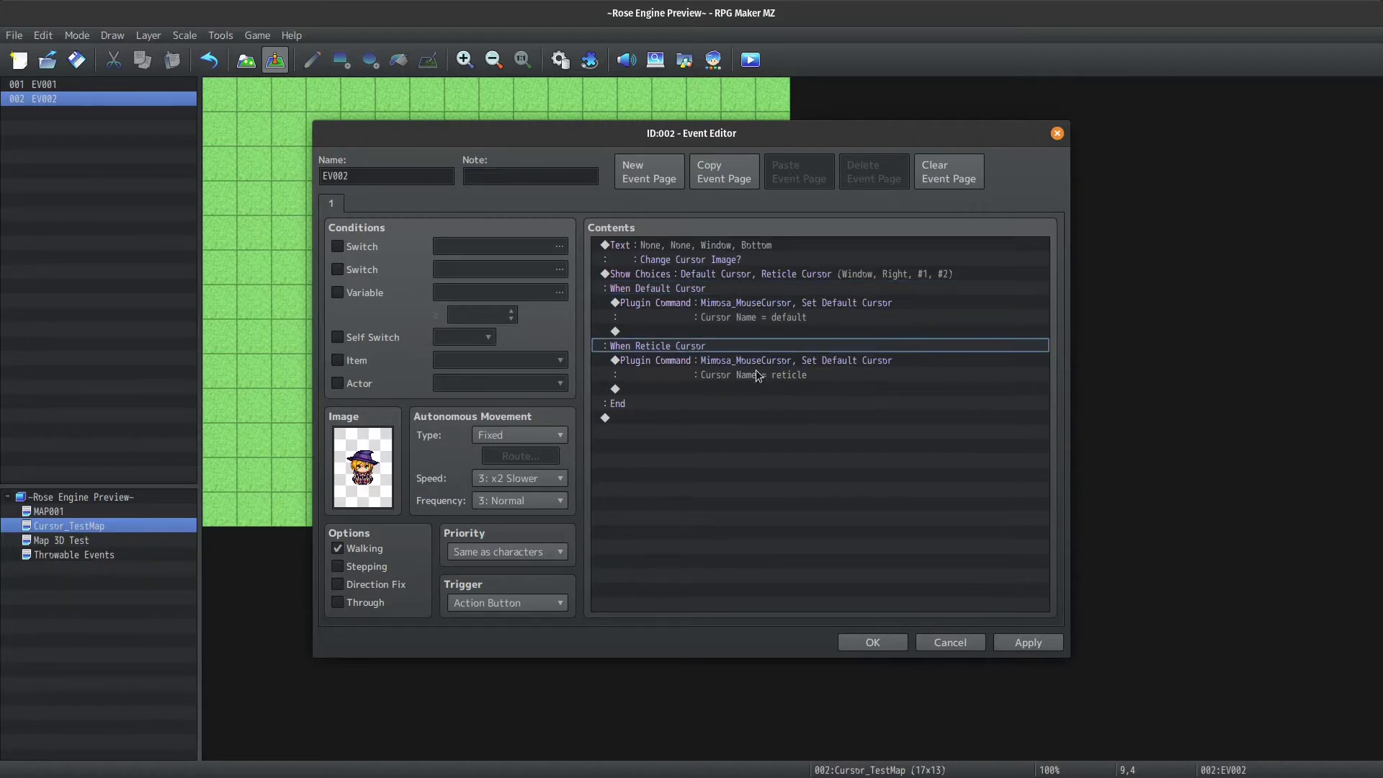
pyautogui.press('Return')
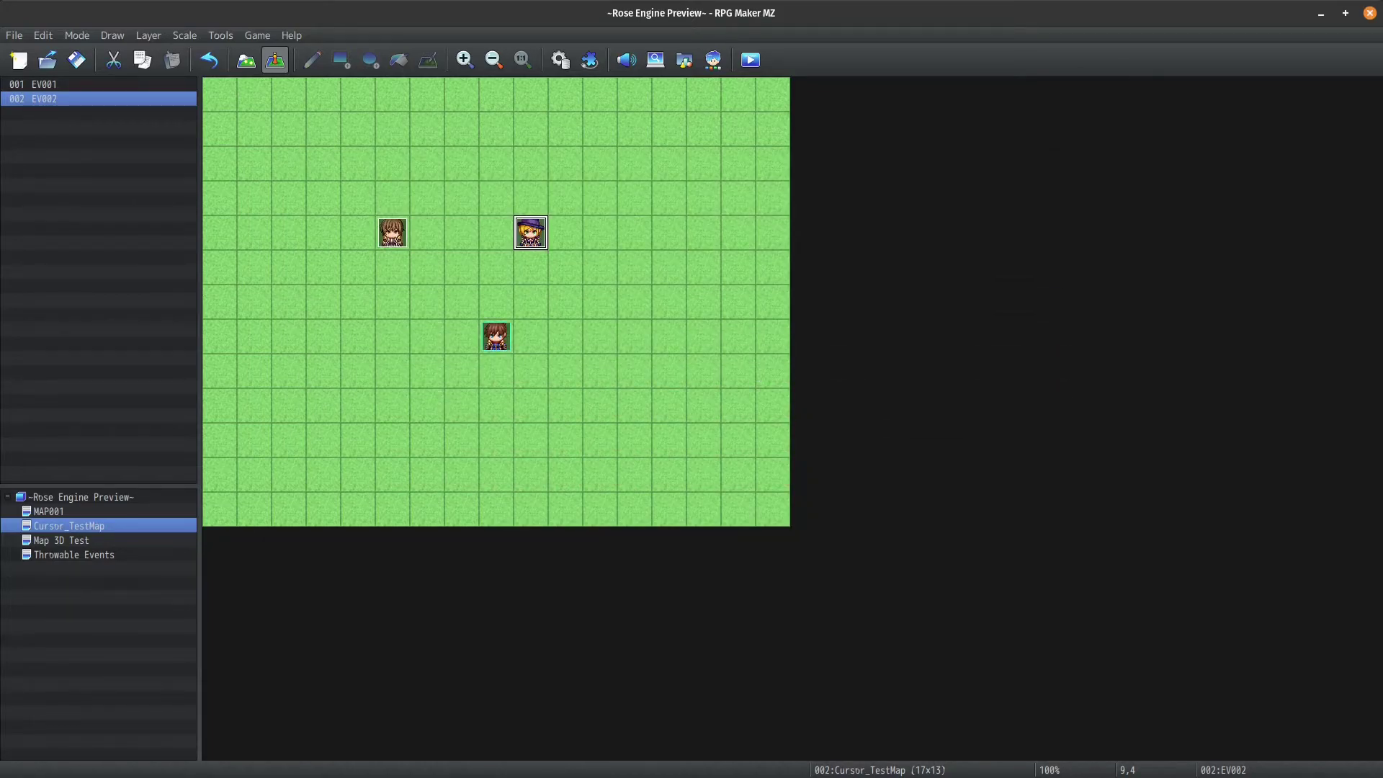
# - Playtest a new game, toggle the cursor via the brown-haired NPC, and walk to the witch
pyautogui.click(739, 71)
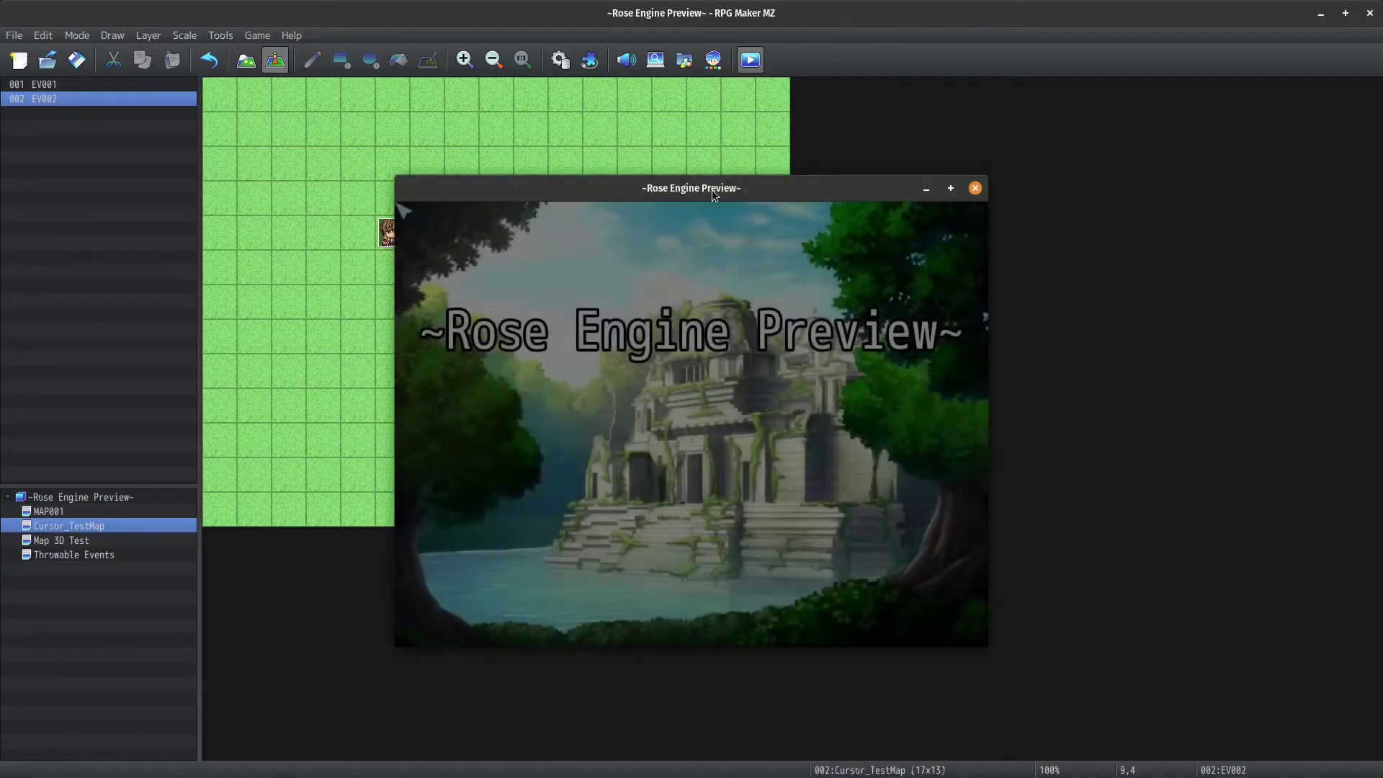
pyautogui.click(663, 487)
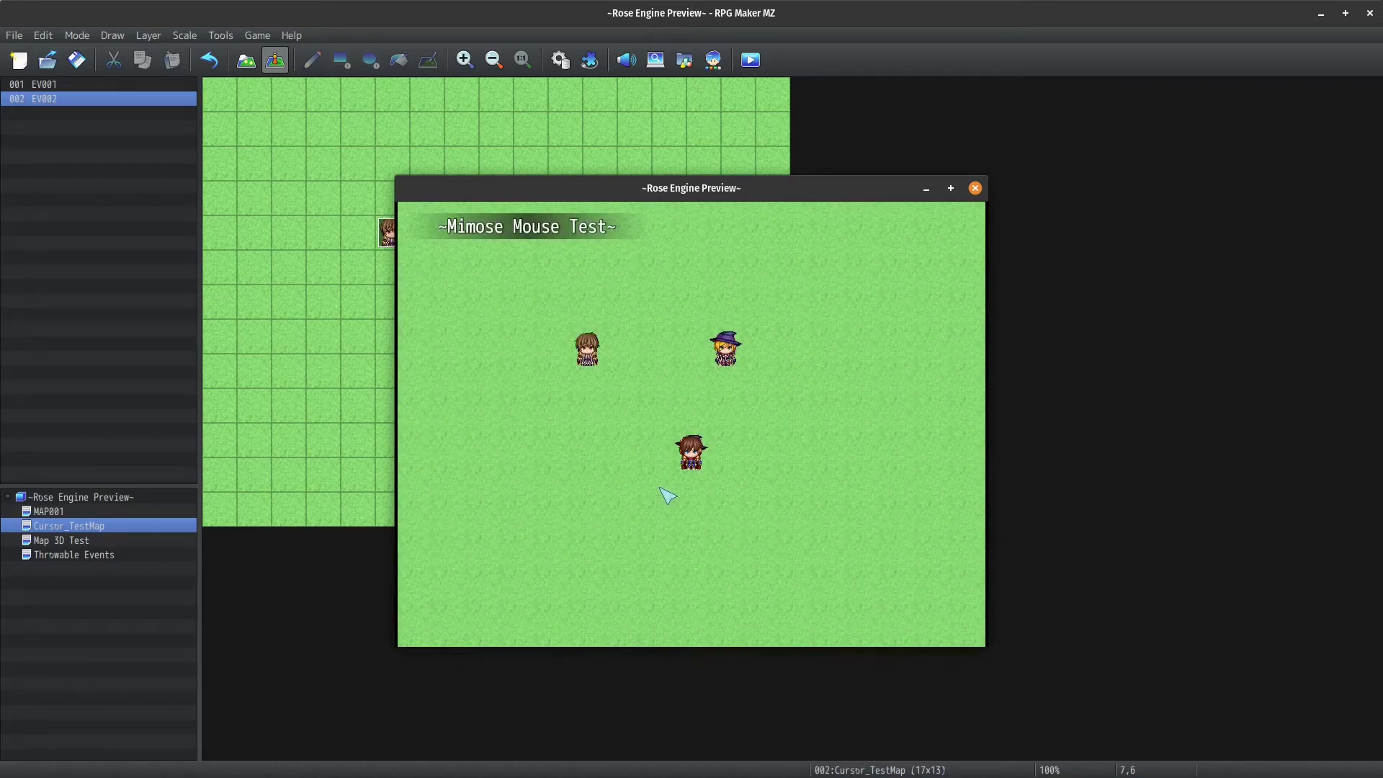
pyautogui.click(612, 360)
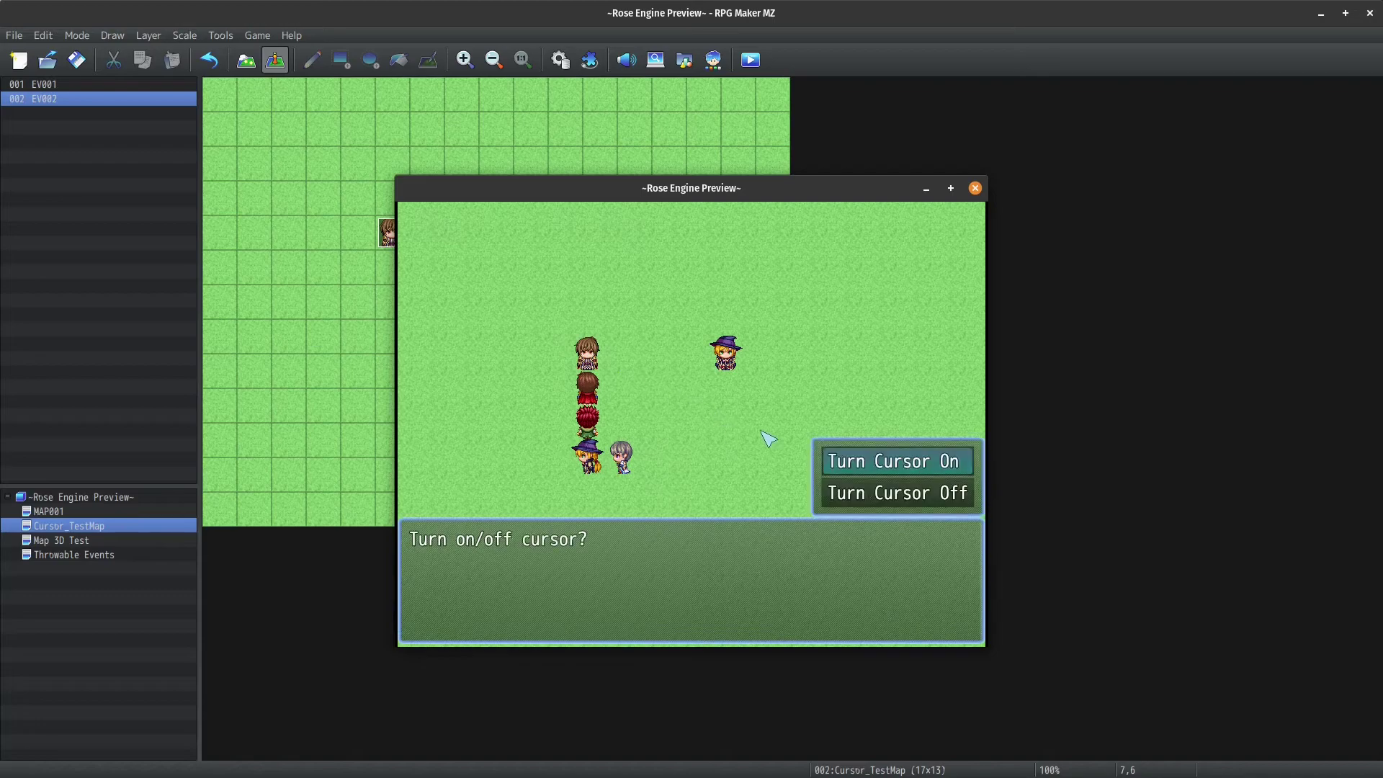
pyautogui.click(894, 493)
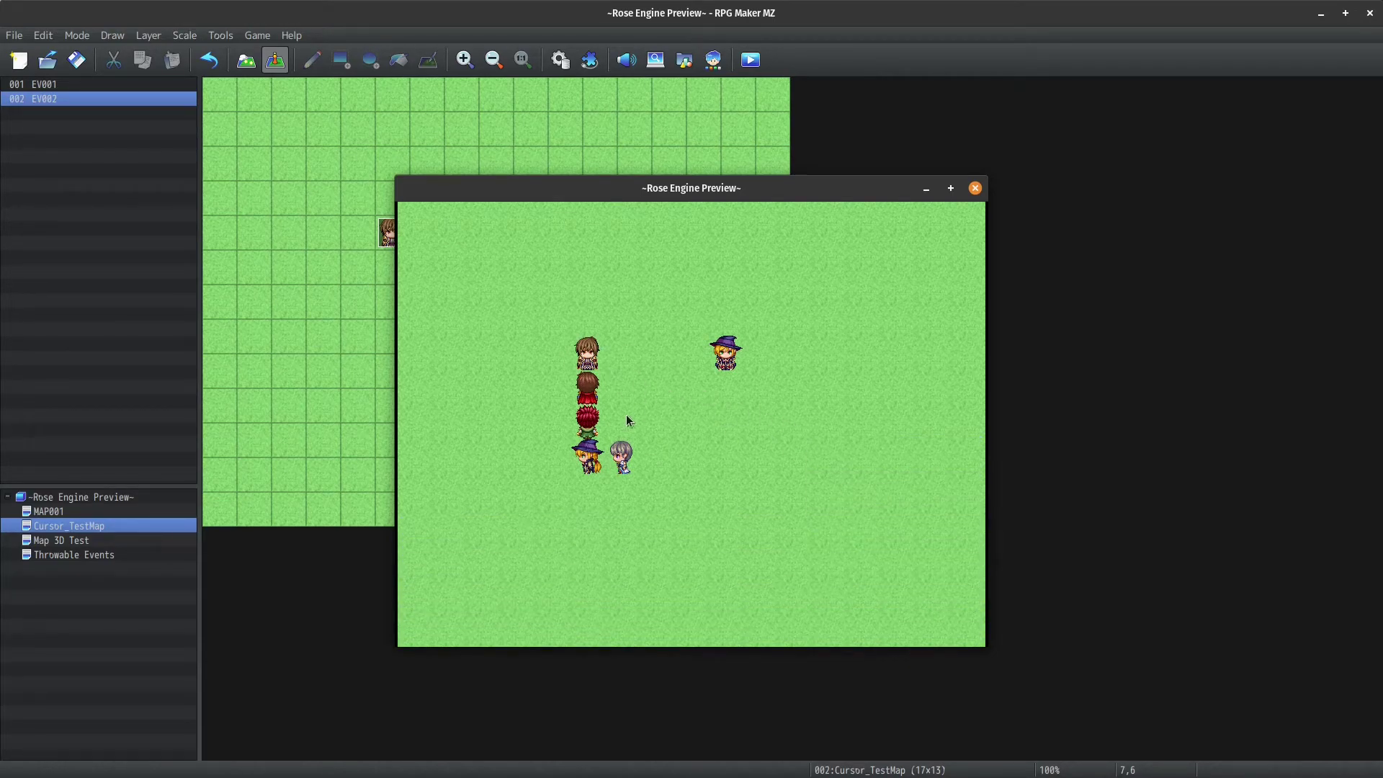
pyautogui.click(589, 363)
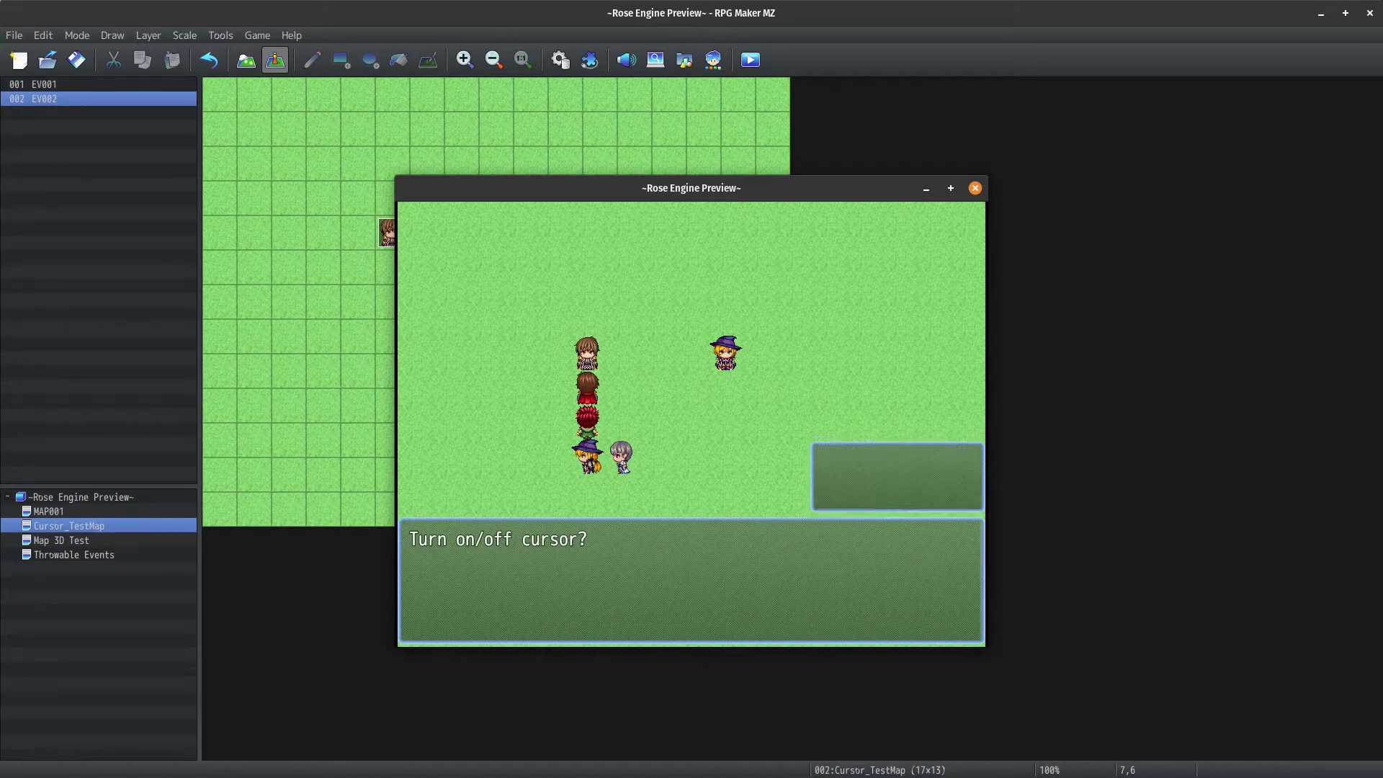
pyautogui.press('Return')
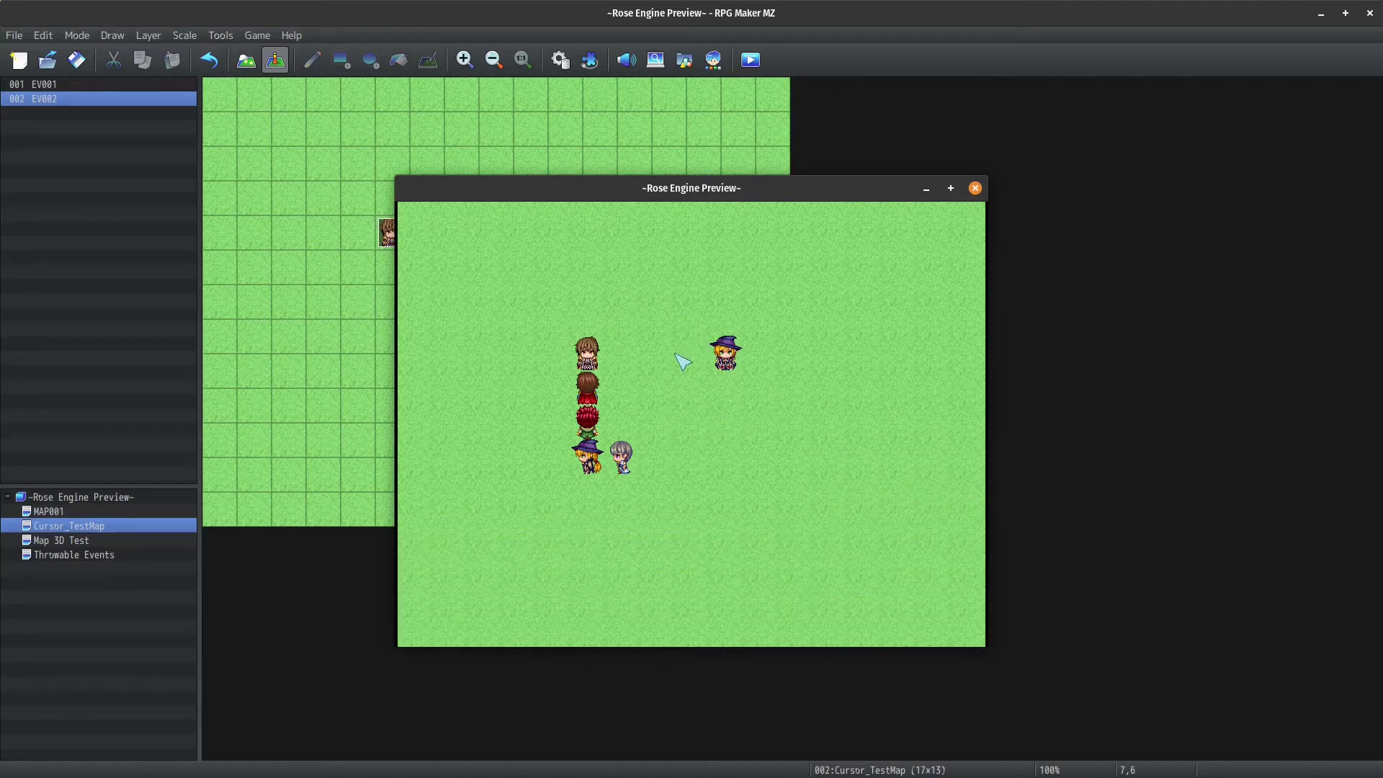
pyautogui.click(723, 396)
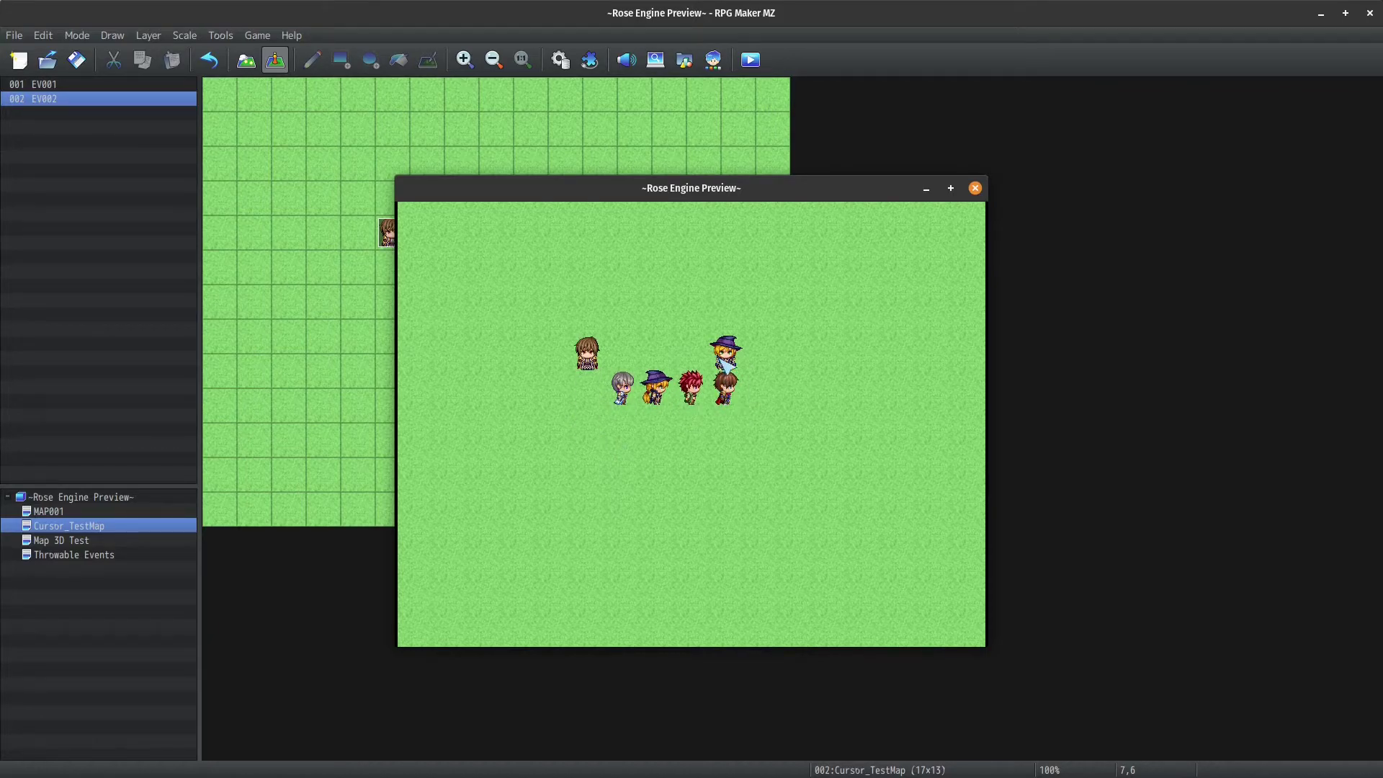
# - Talk to the witch, choose Reticle Cursor, then choose Default Cursor to restore the arrow
pyautogui.click(726, 365)
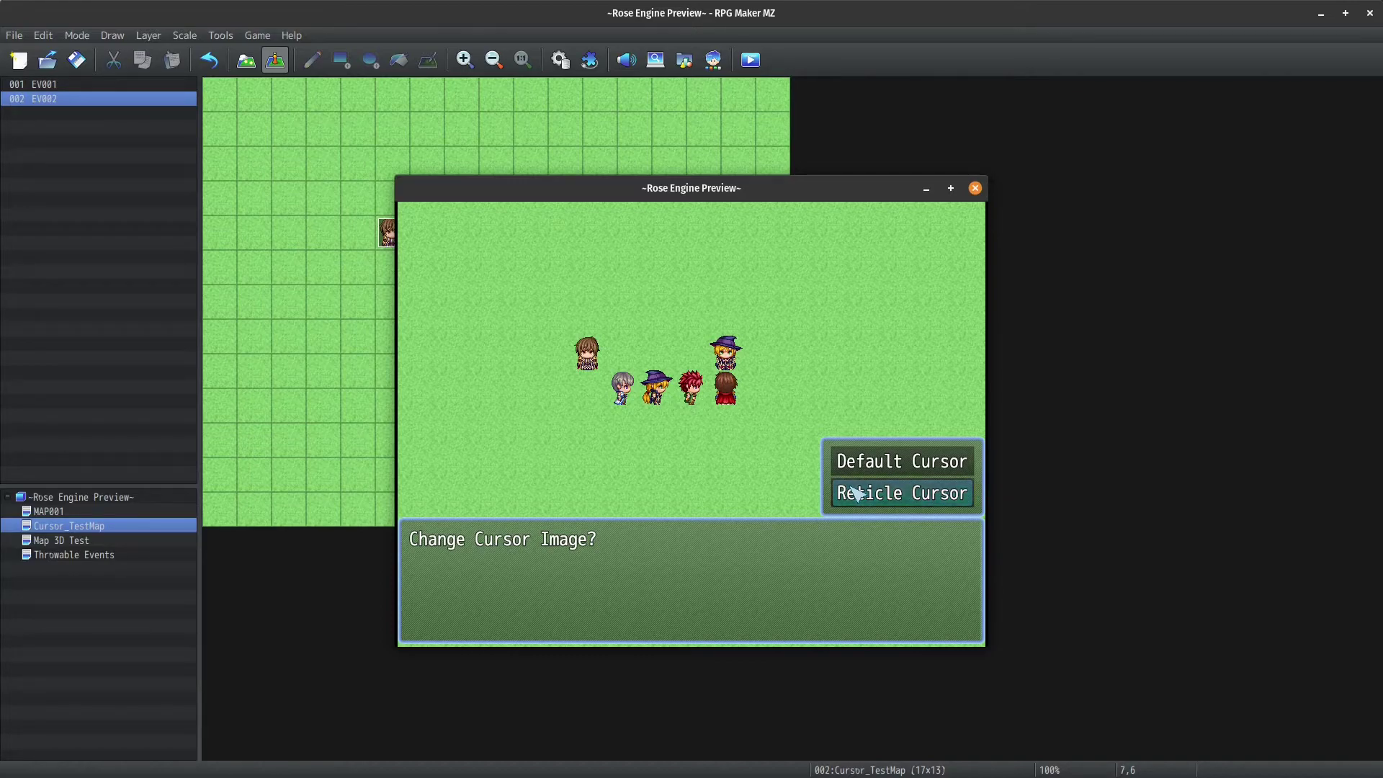
pyautogui.click(854, 493)
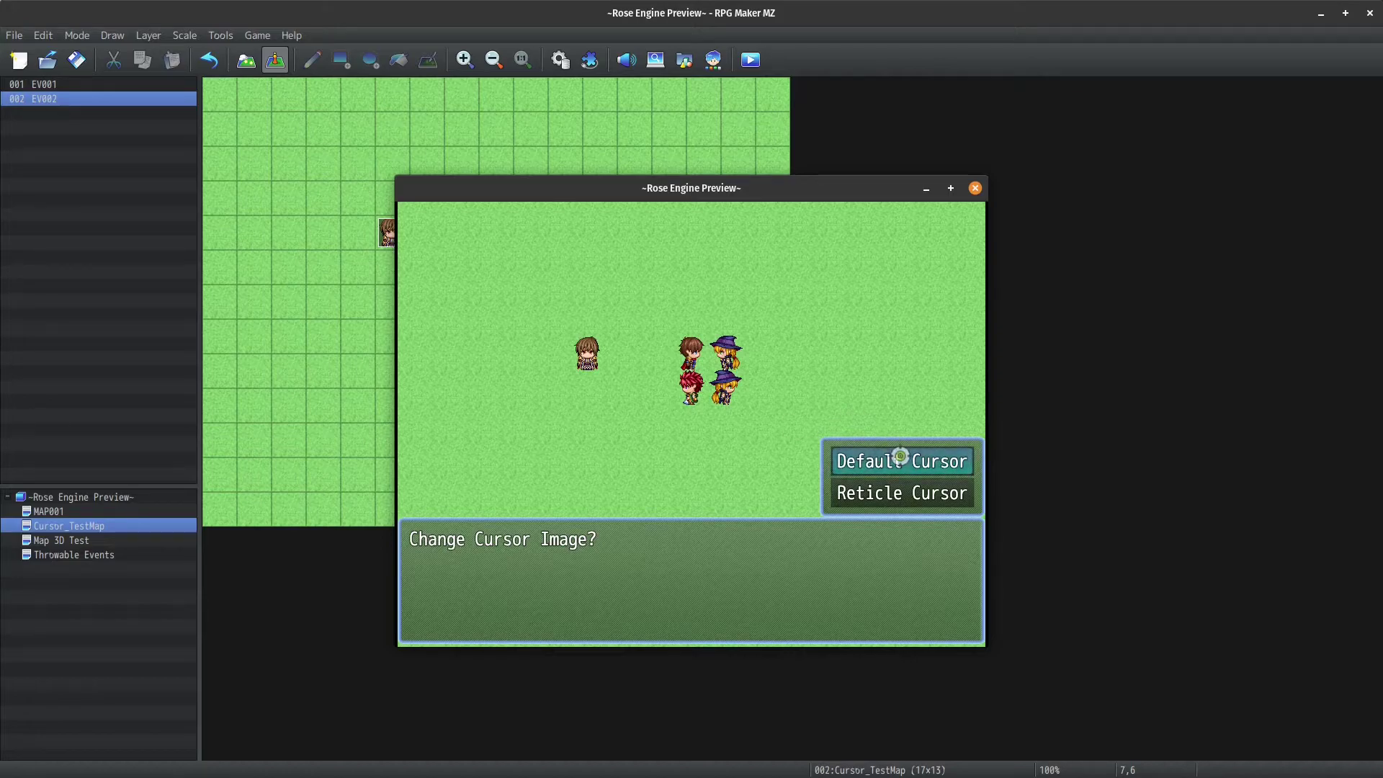
pyautogui.click(900, 457)
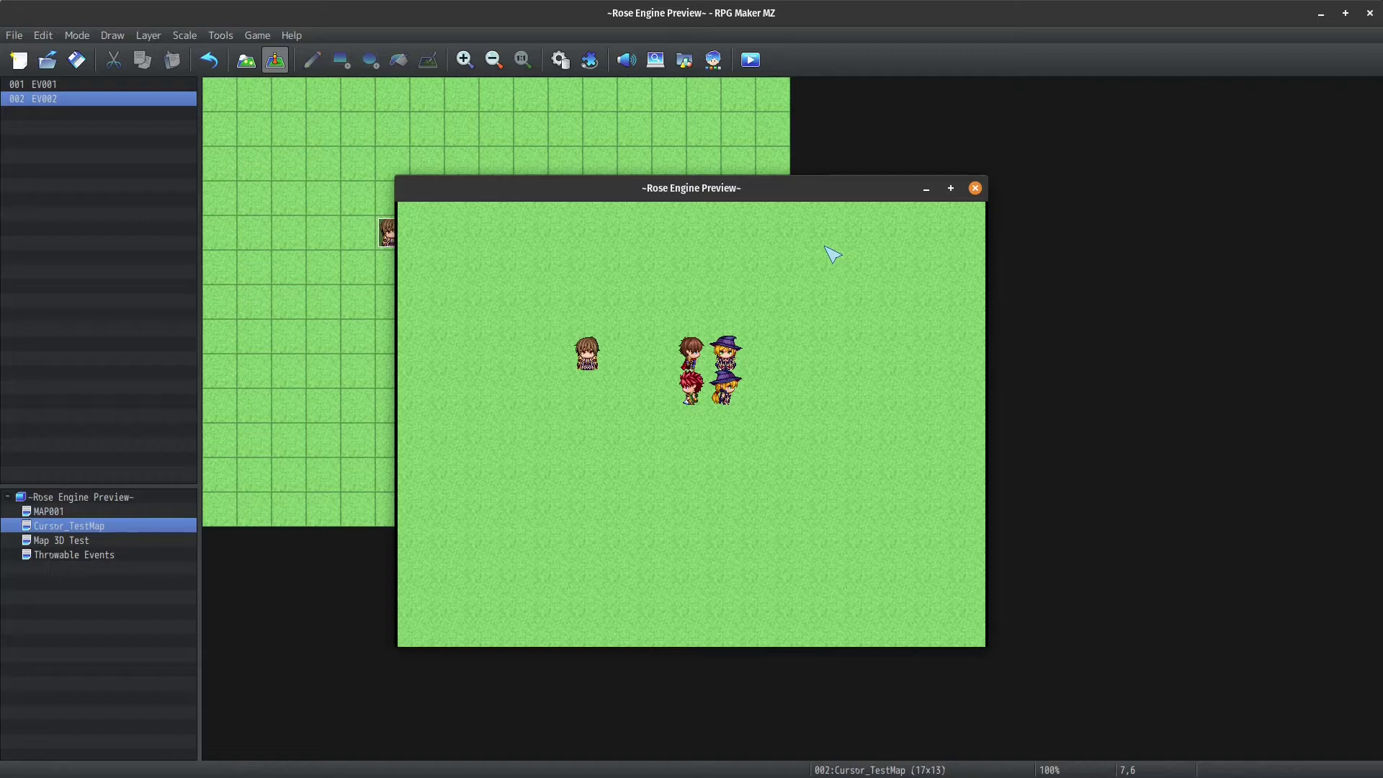
# - Close the Rose Engine Preview playtest window with Alt+F4
pyautogui.hotkey('alt', 'F4')
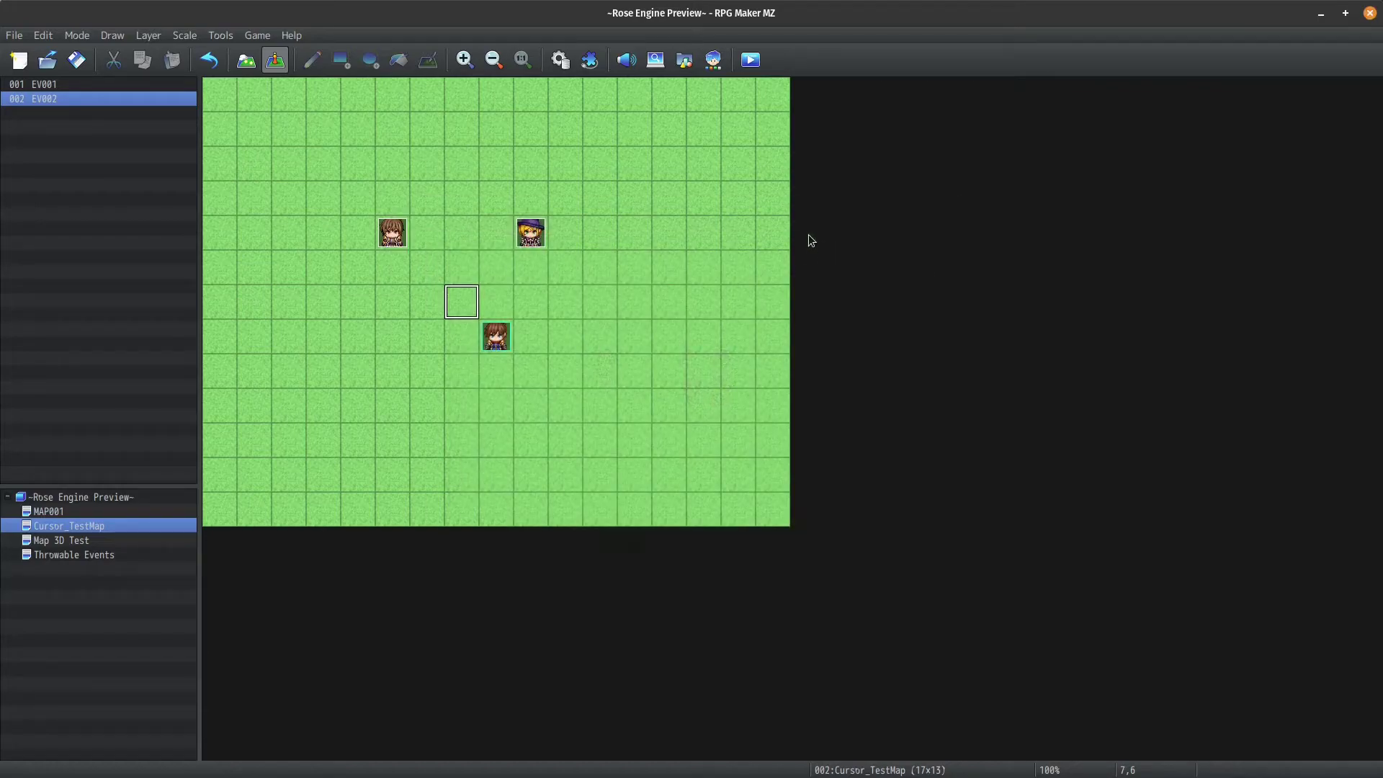
# - Add Mimosa_MouseCursorPlus in an empty Plugin Manager row and open its Default Cursor parameter
pyautogui.click(590, 60)
pyautogui.click(533, 333)
pyautogui.doubleClick(434, 331)
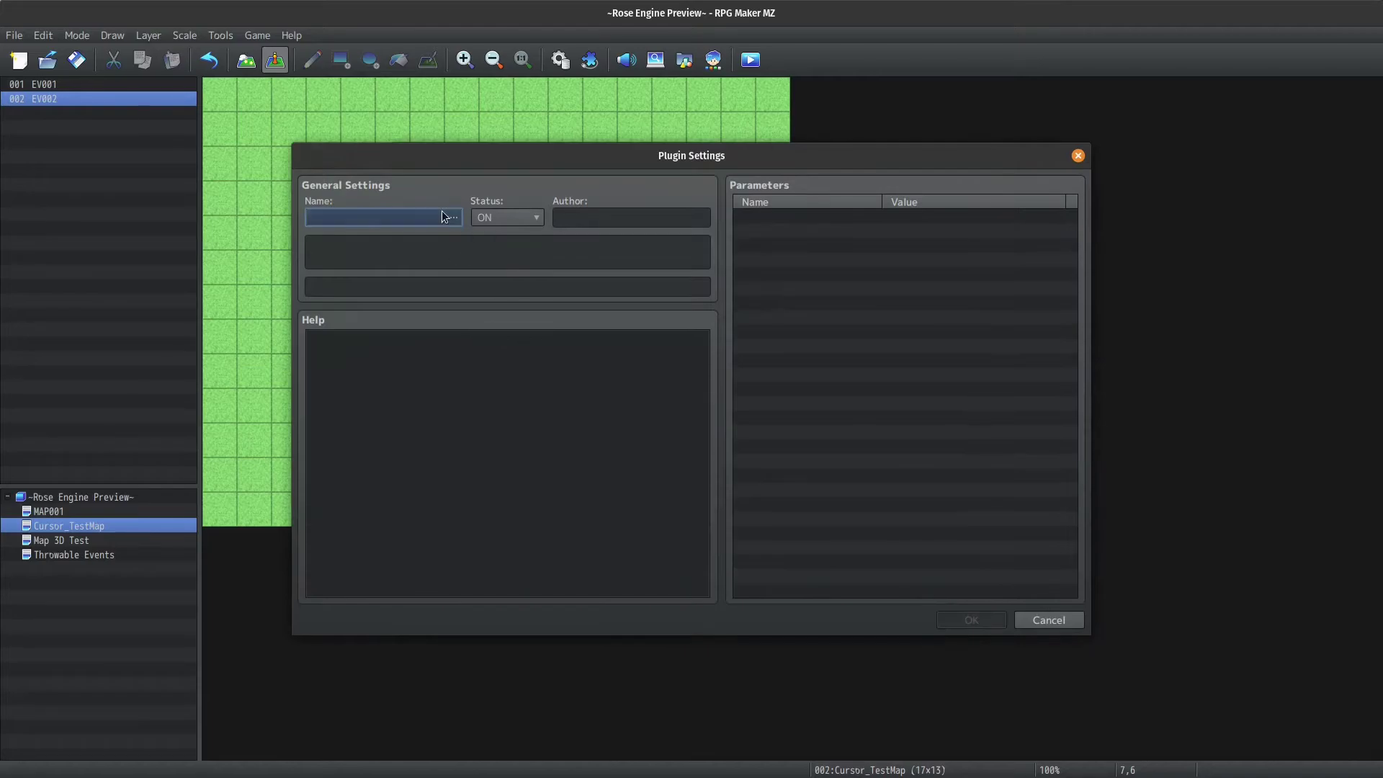
pyautogui.click(453, 217)
pyautogui.doubleClick(464, 410)
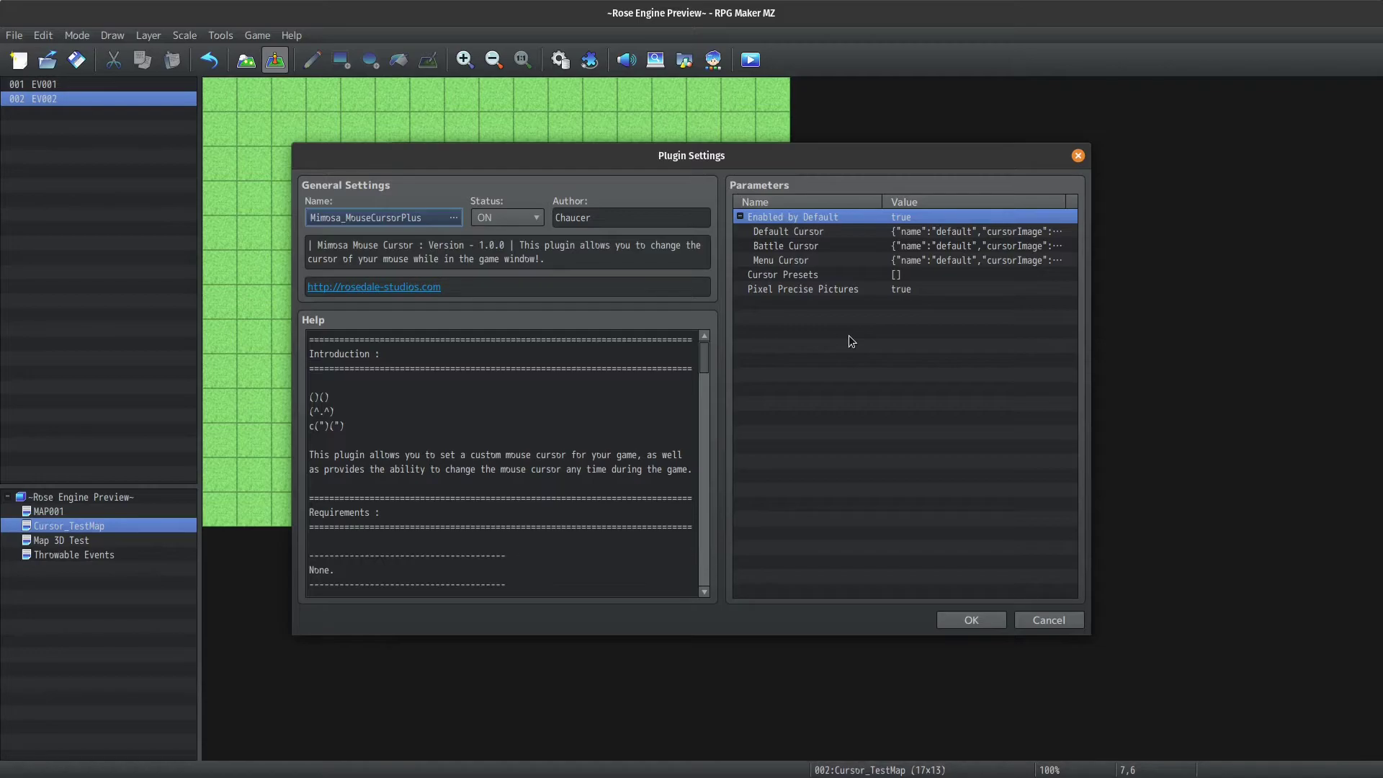
pyautogui.doubleClick(825, 231)
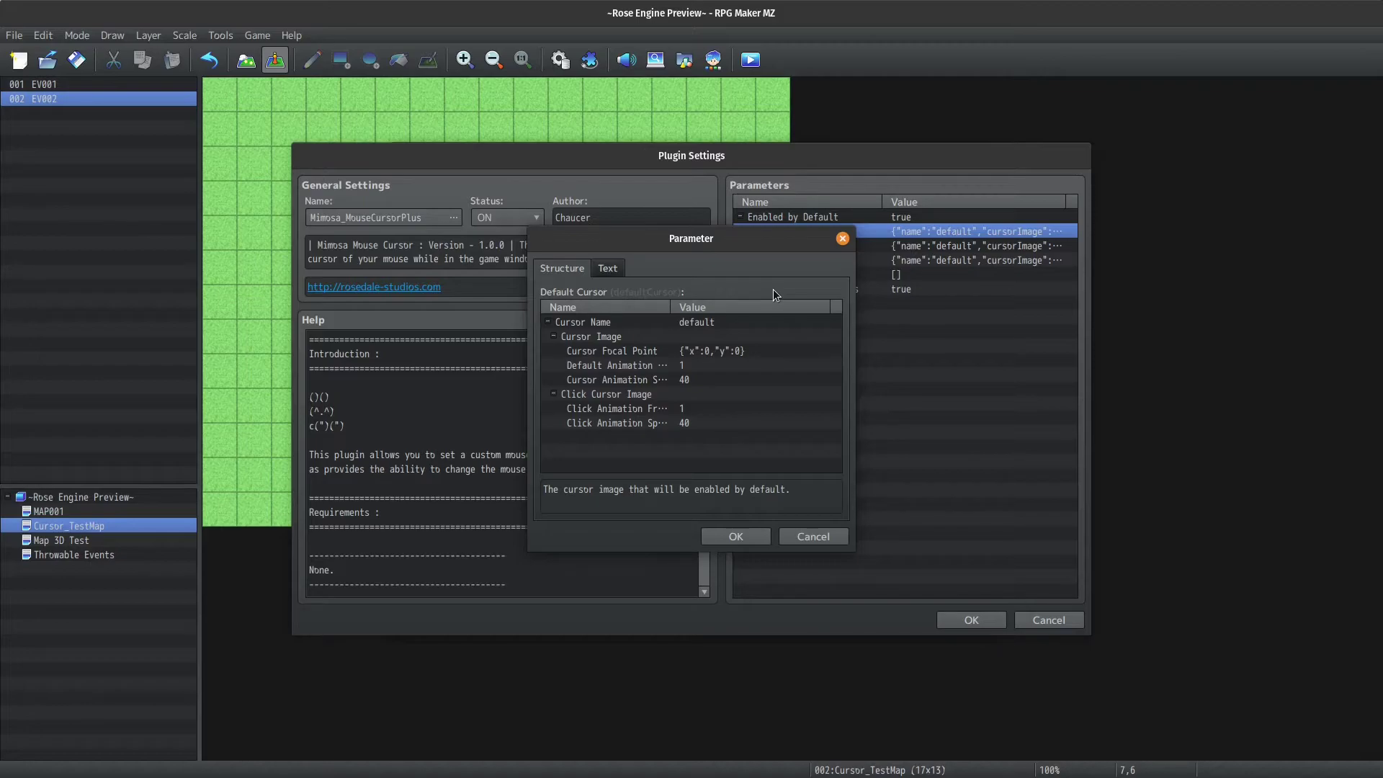
# - Set the default cursor image to cursor_animated with a Top-Left focal point
pyautogui.doubleClick(673, 337)
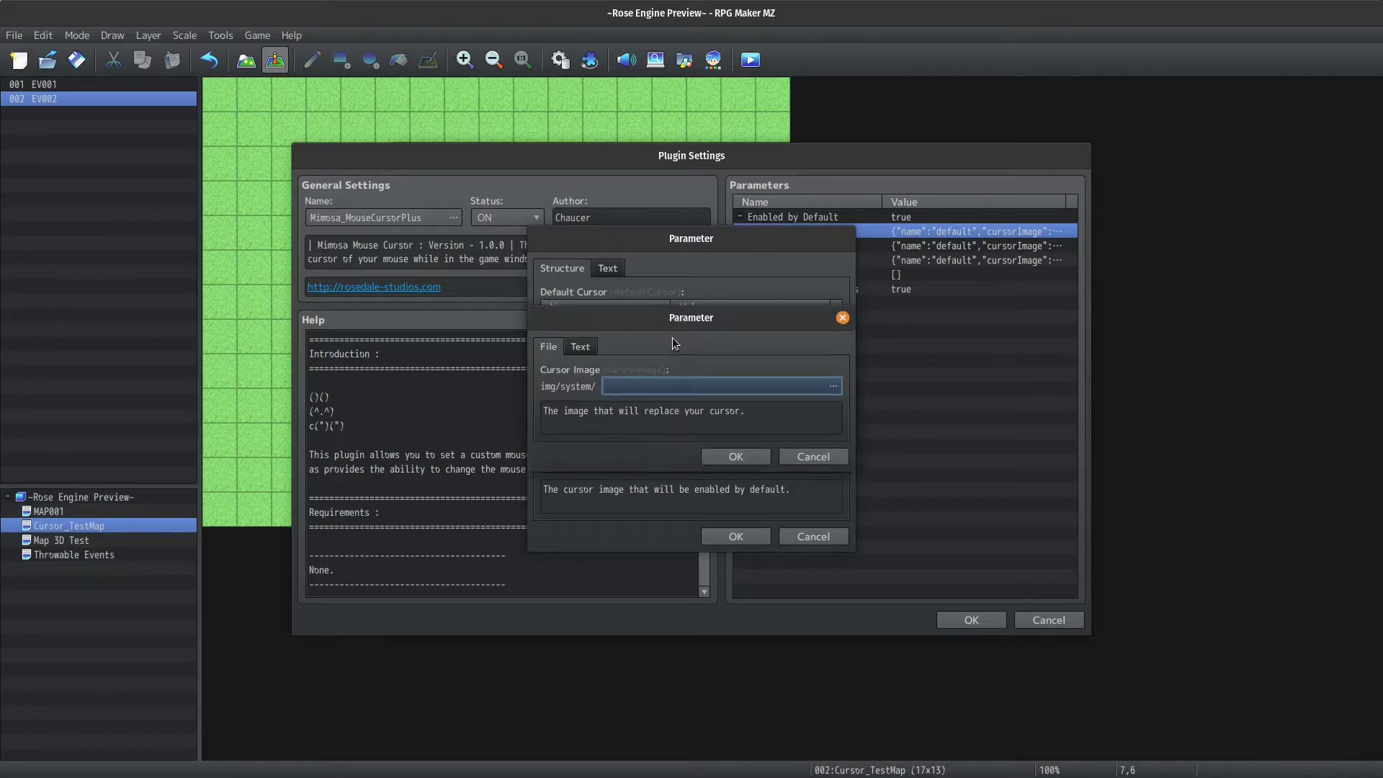
pyautogui.doubleClick(662, 385)
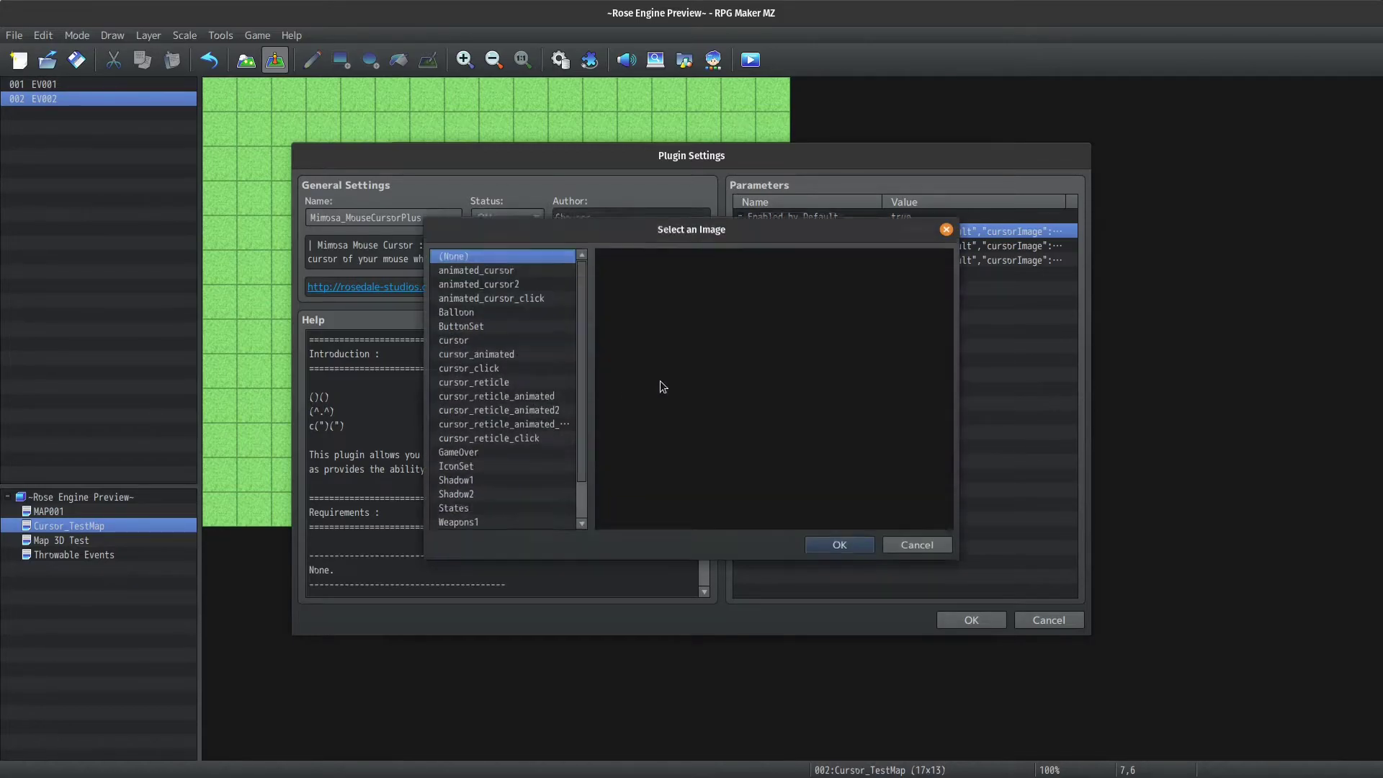
pyautogui.click(494, 355)
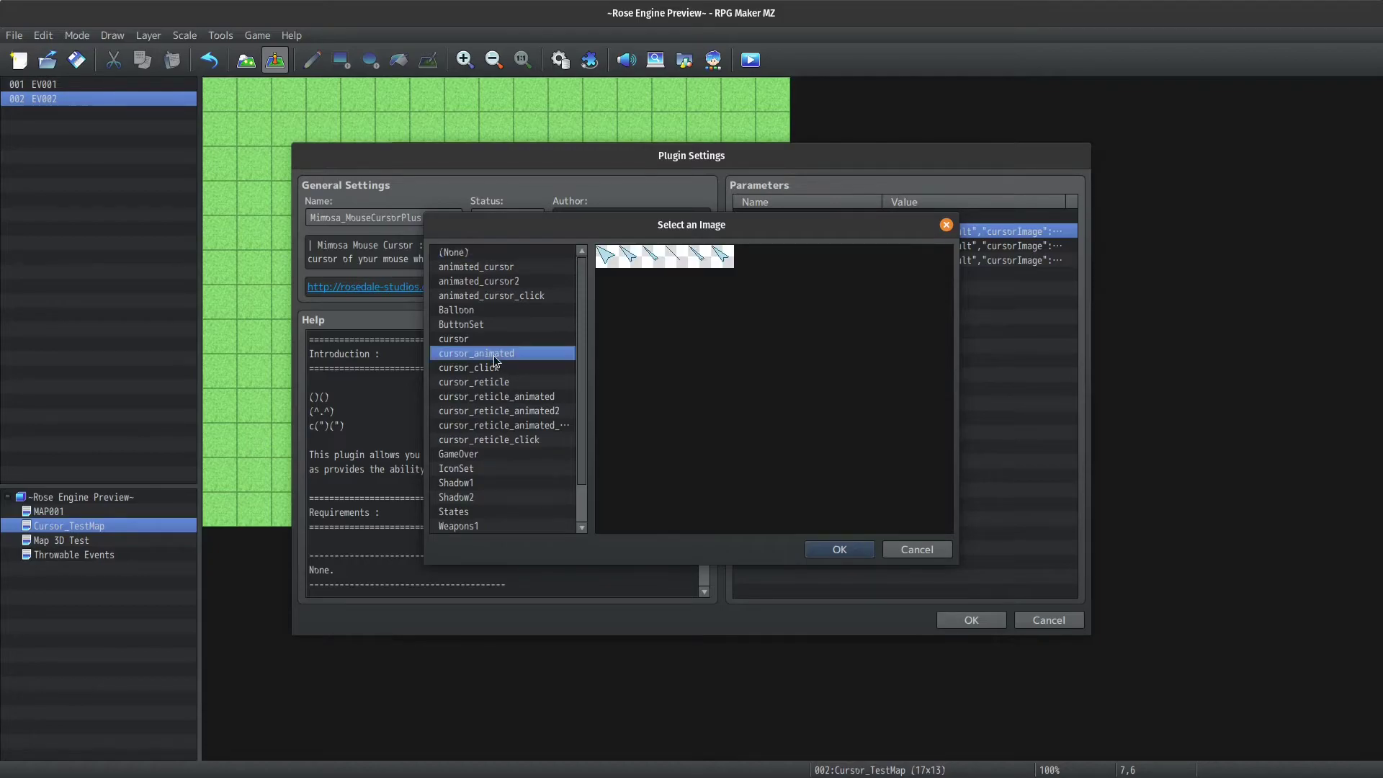
pyautogui.doubleClick(494, 355)
pyautogui.click(735, 459)
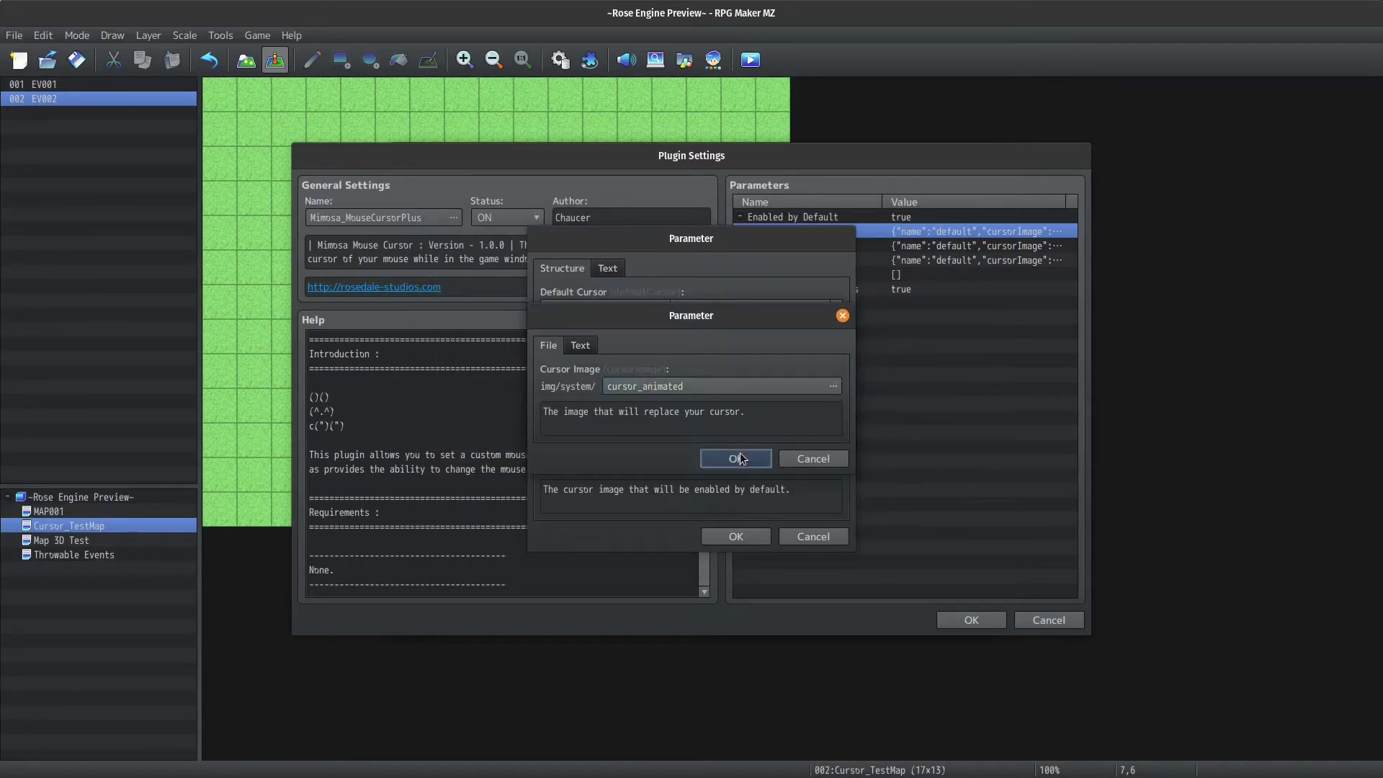
pyautogui.click(691, 351)
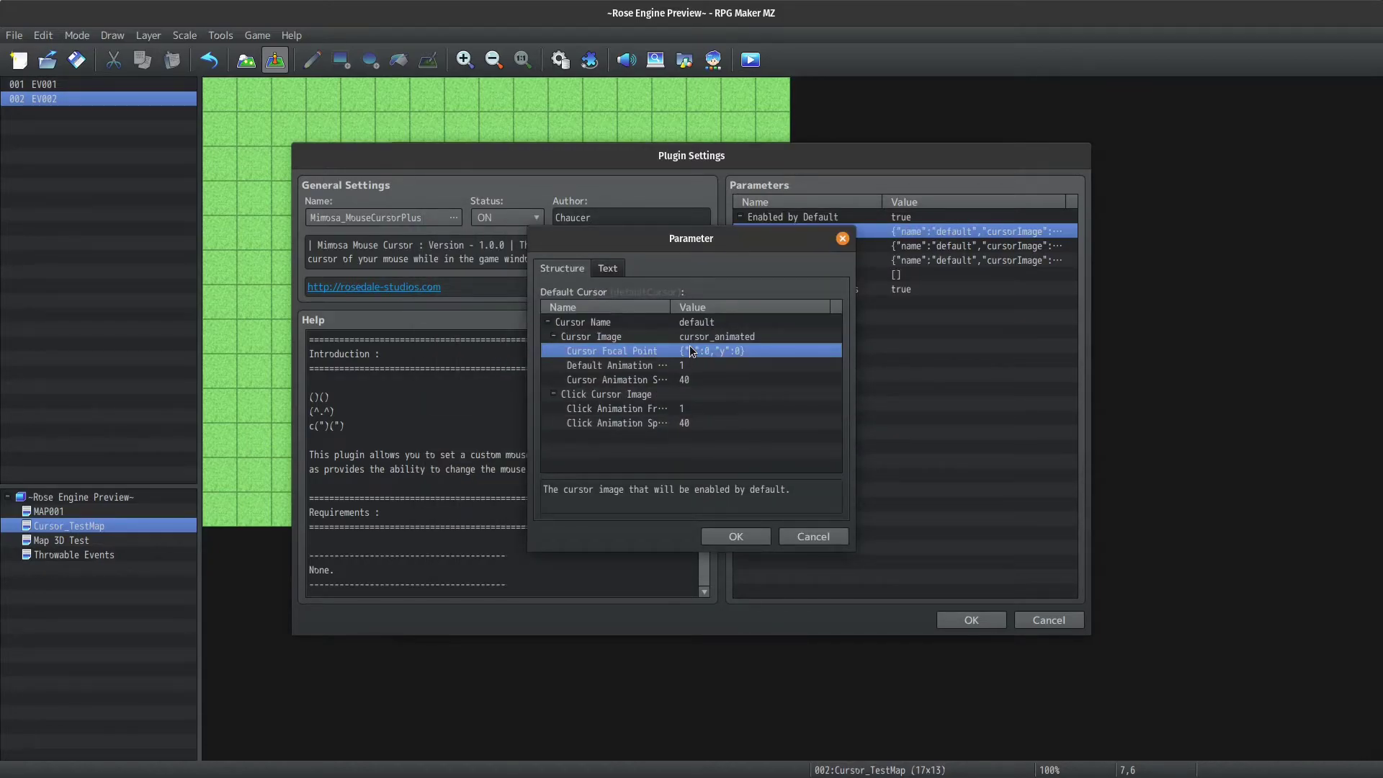
pyautogui.doubleClick(691, 351)
pyautogui.click(677, 384)
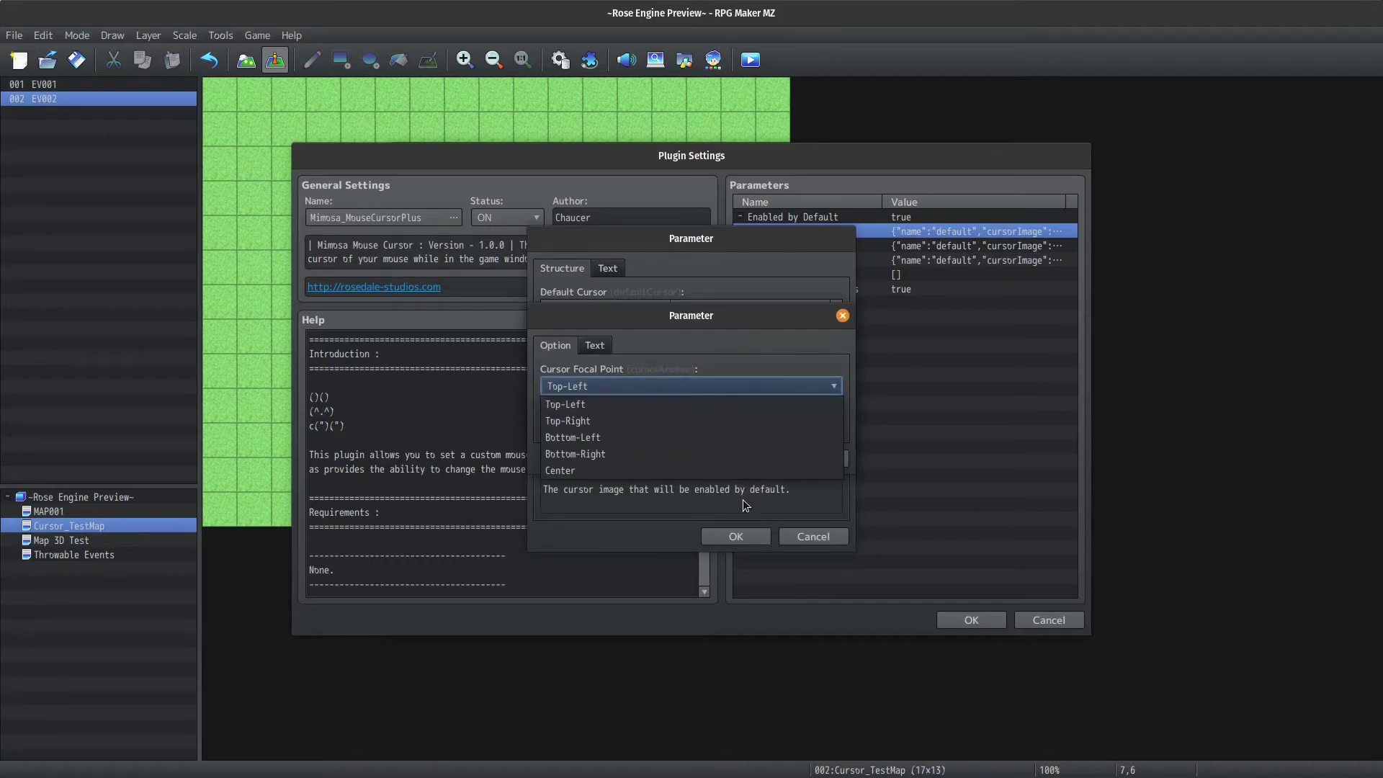
pyautogui.click(691, 392)
pyautogui.press('Return')
pyautogui.doubleClick(716, 339)
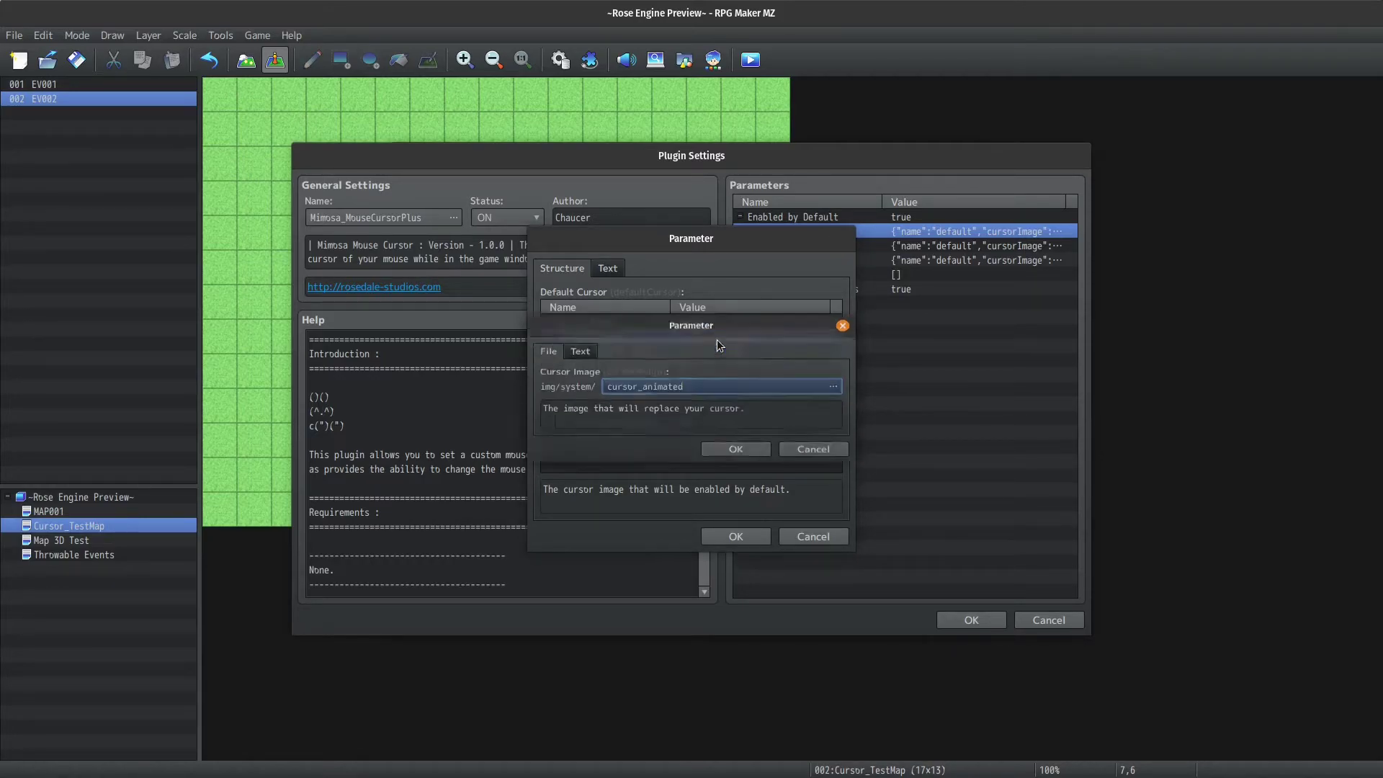
pyautogui.click(646, 366)
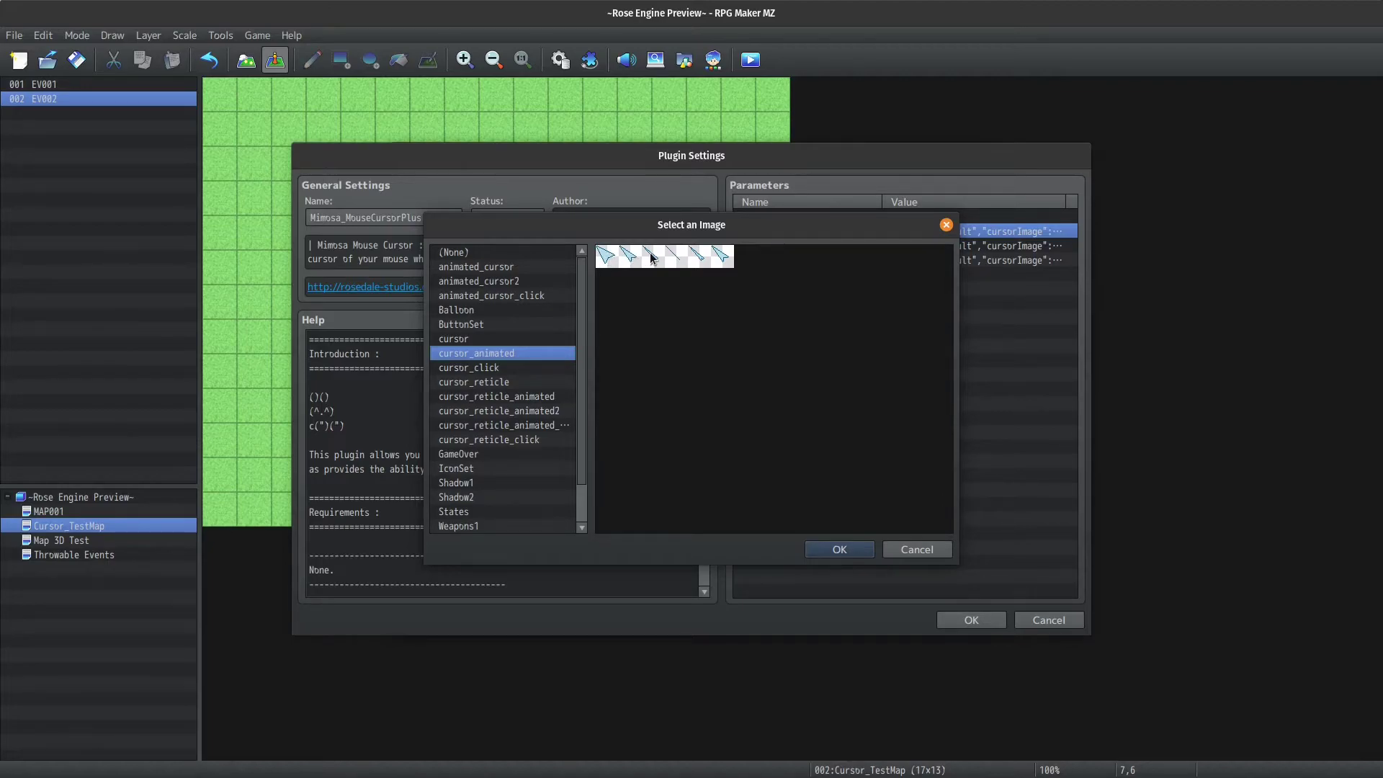
pyautogui.doubleClick(724, 255)
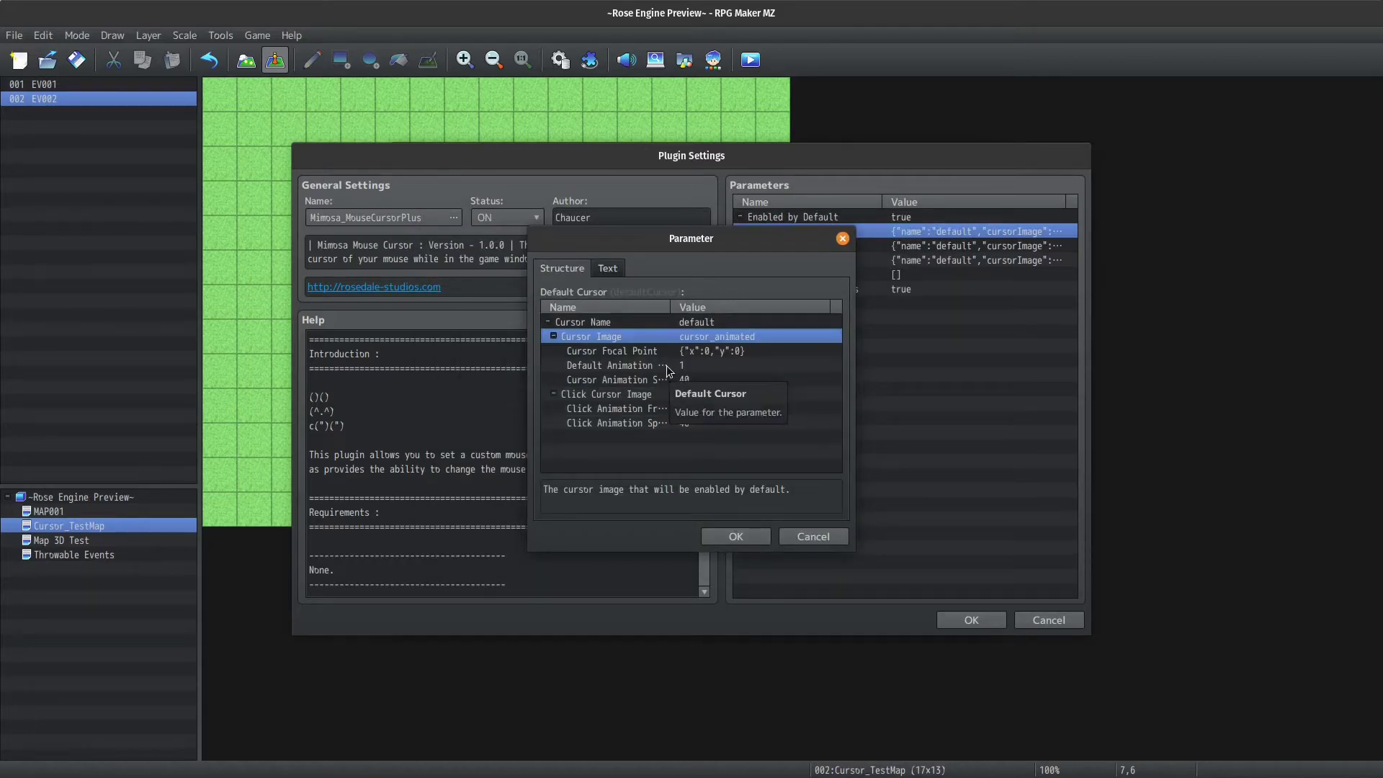
# - Set Default Animation Frames to 6 and Cursor Animation Speed to 48
pyautogui.doubleClick(667, 366)
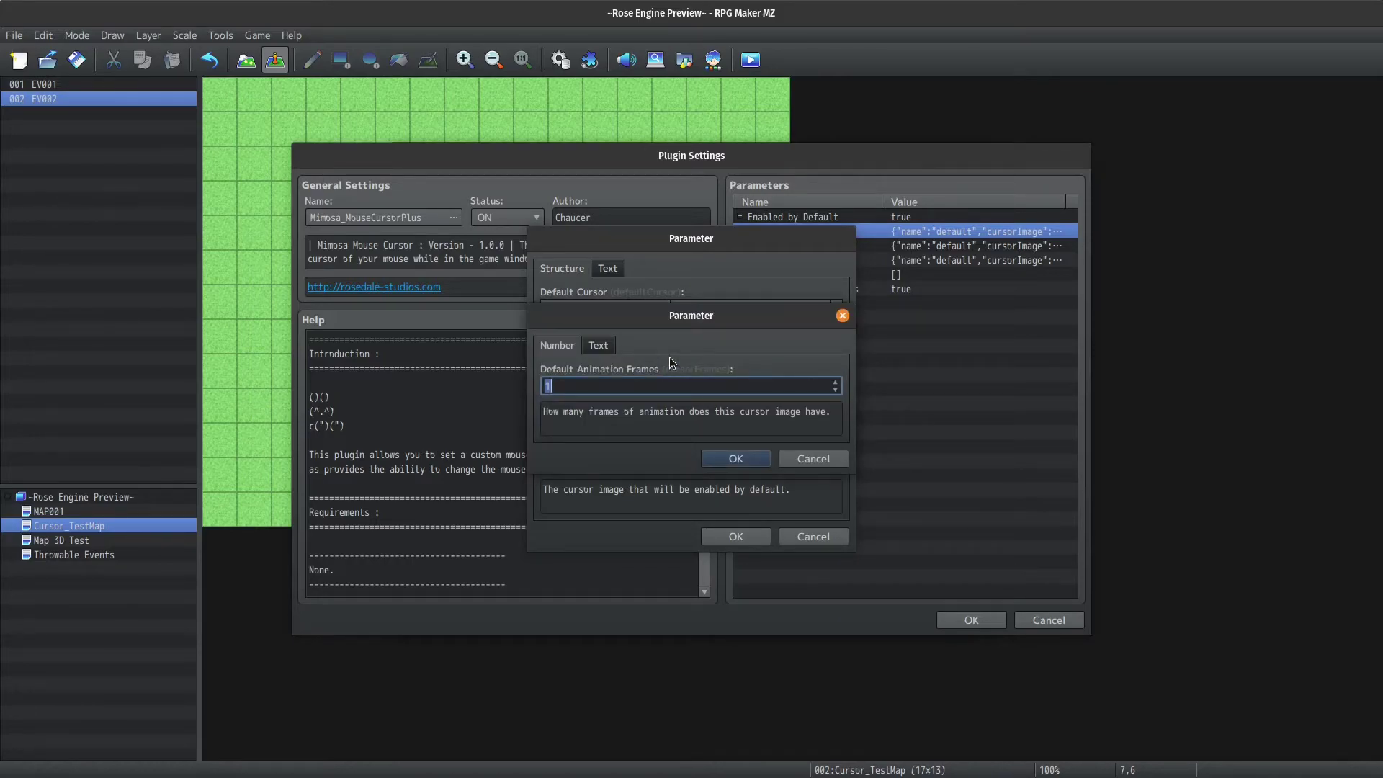
pyautogui.write('6')
pyautogui.press('Return')
pyautogui.press('Down')
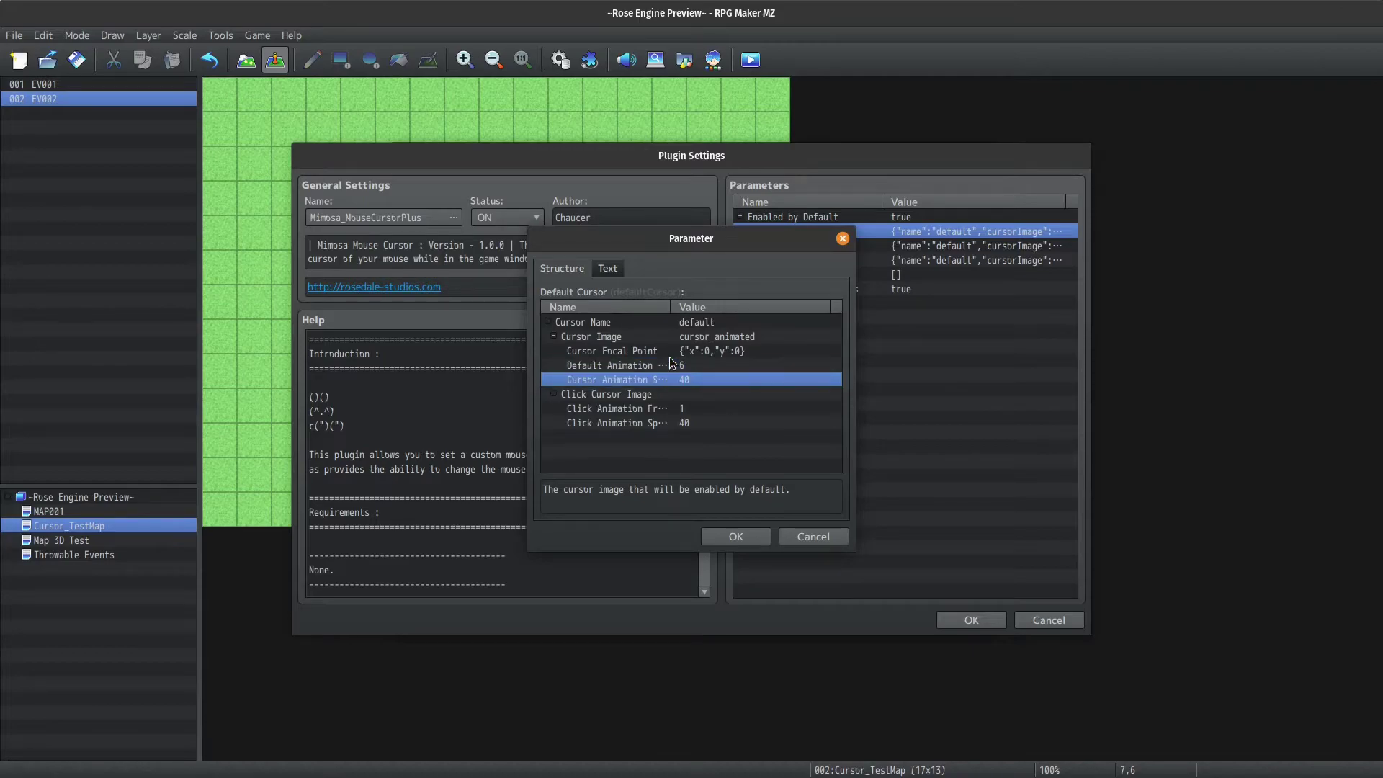
pyautogui.press('Return')
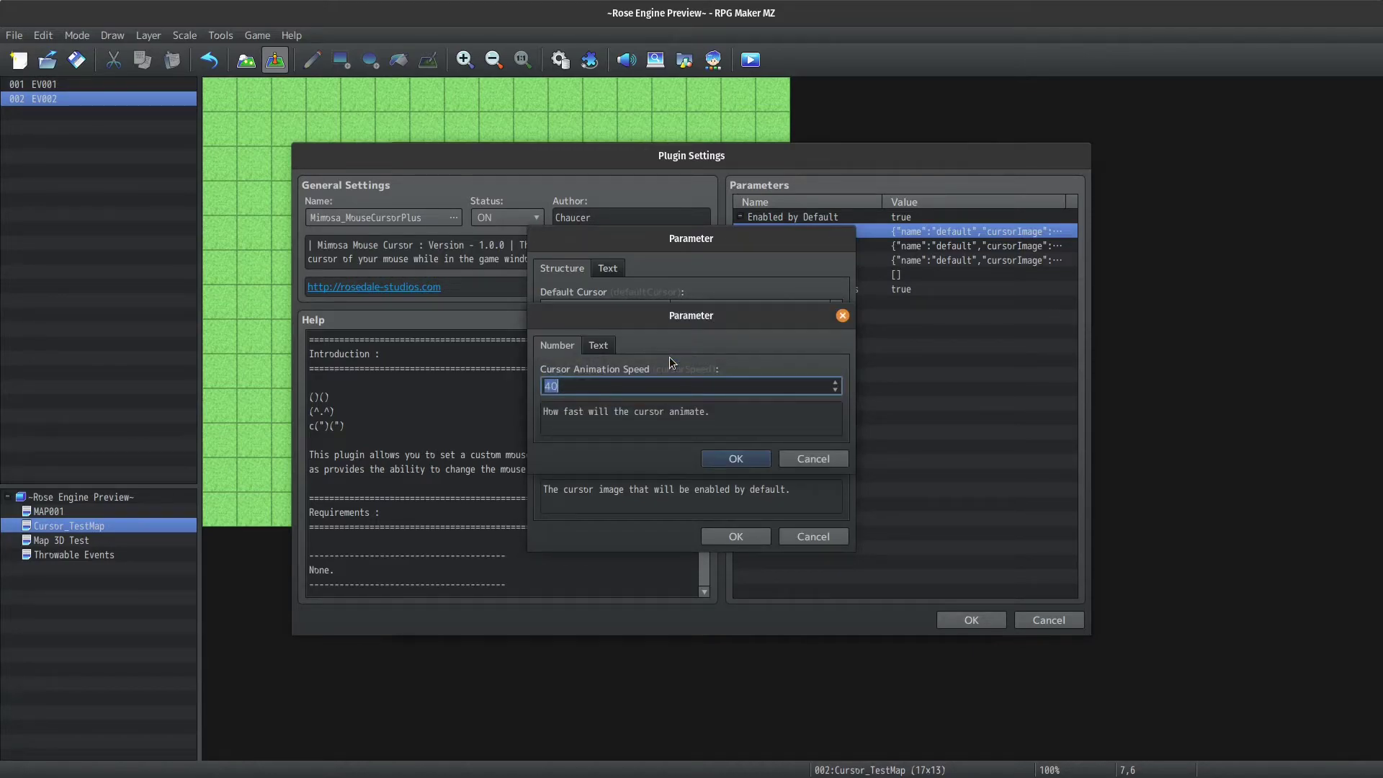
pyautogui.write('48')
pyautogui.press('Return')
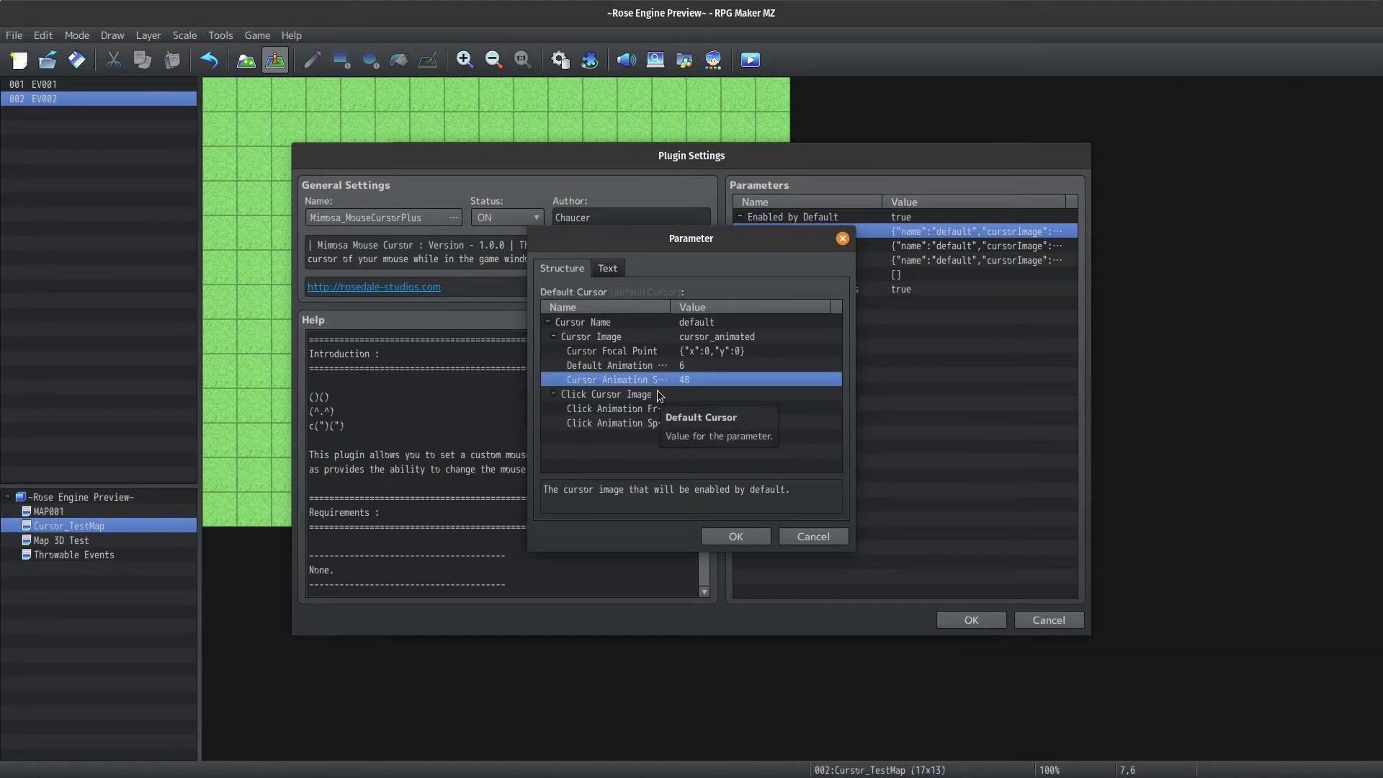
# - Set the default cursor's Click Cursor Image to animated_cursor_click
pyautogui.doubleClick(657, 394)
pyautogui.doubleClick(657, 391)
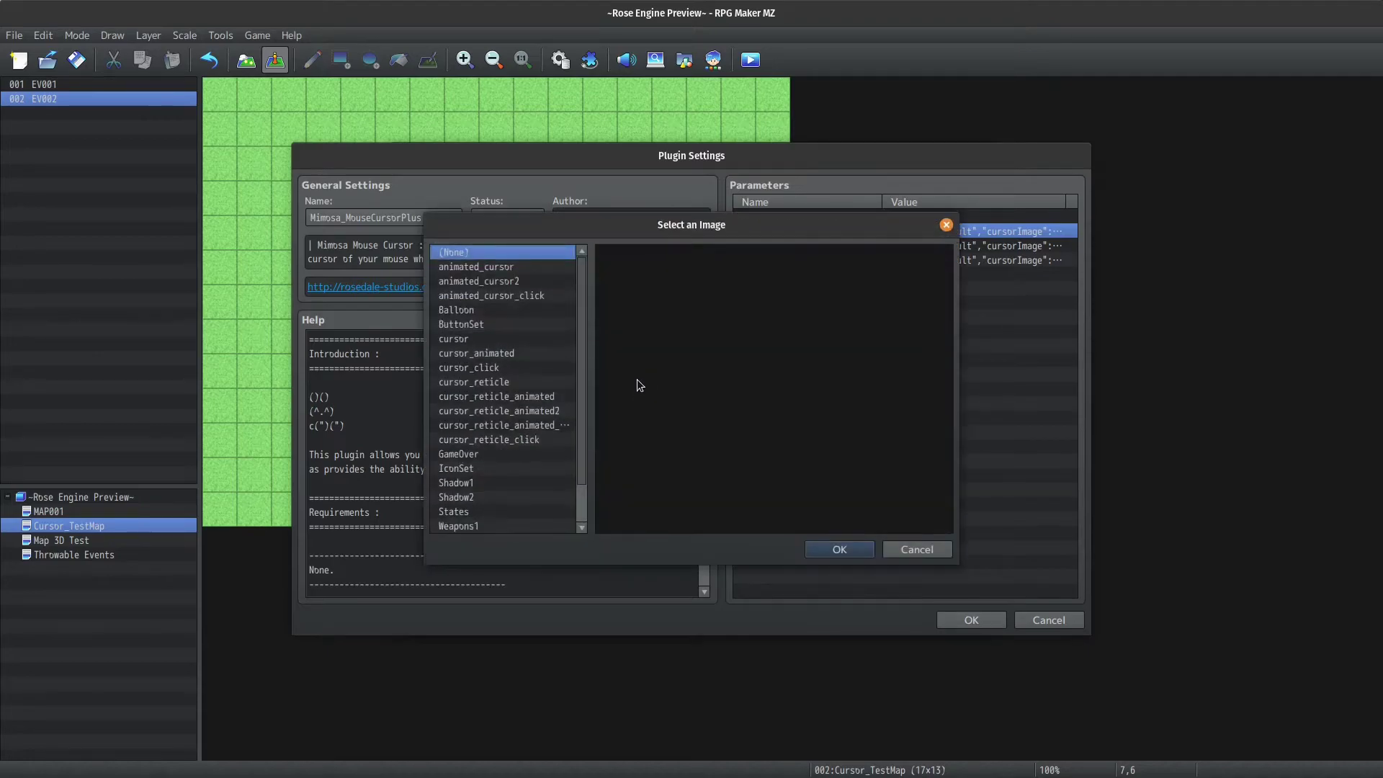
pyautogui.click(503, 298)
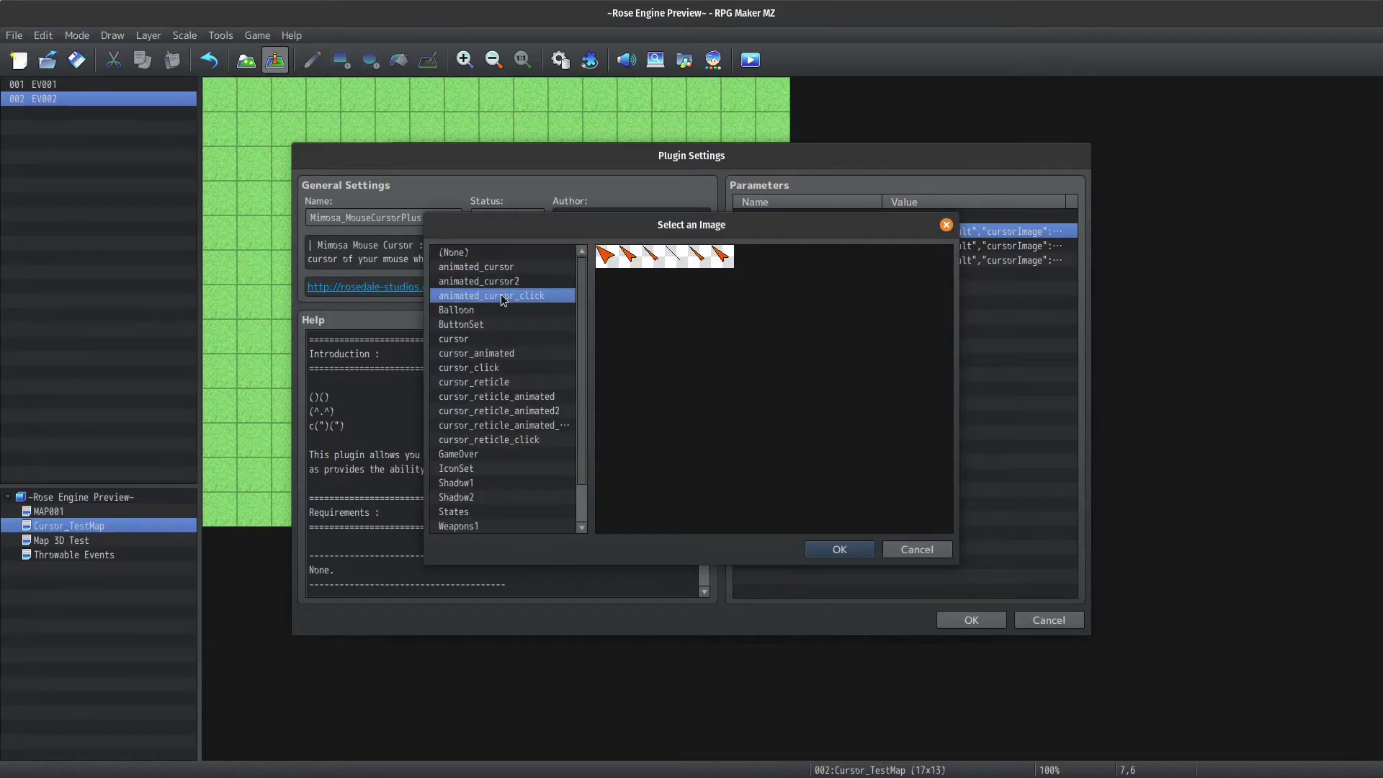
pyautogui.click(836, 552)
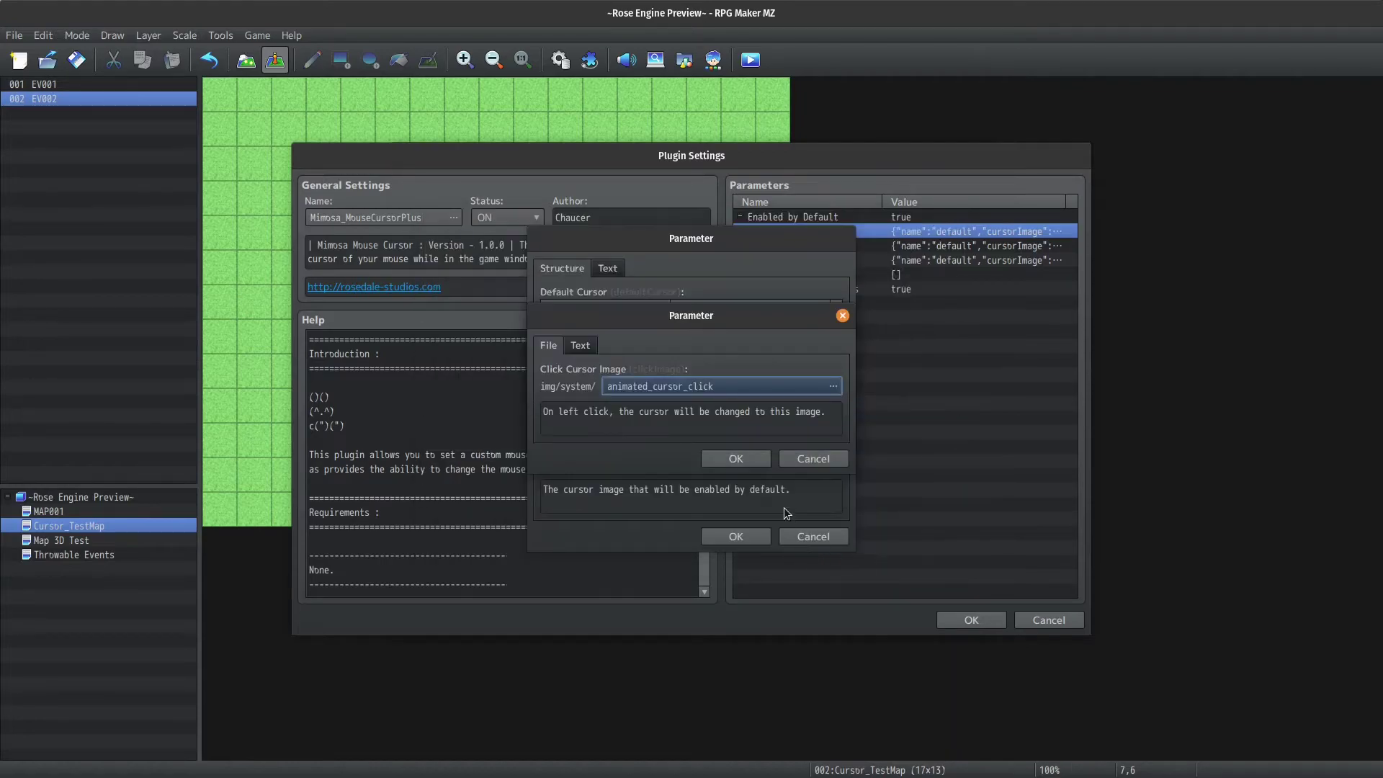
pyautogui.click(736, 459)
# - Enter the click animation frame count and set Click Animation Speed to 46
pyautogui.doubleClick(685, 409)
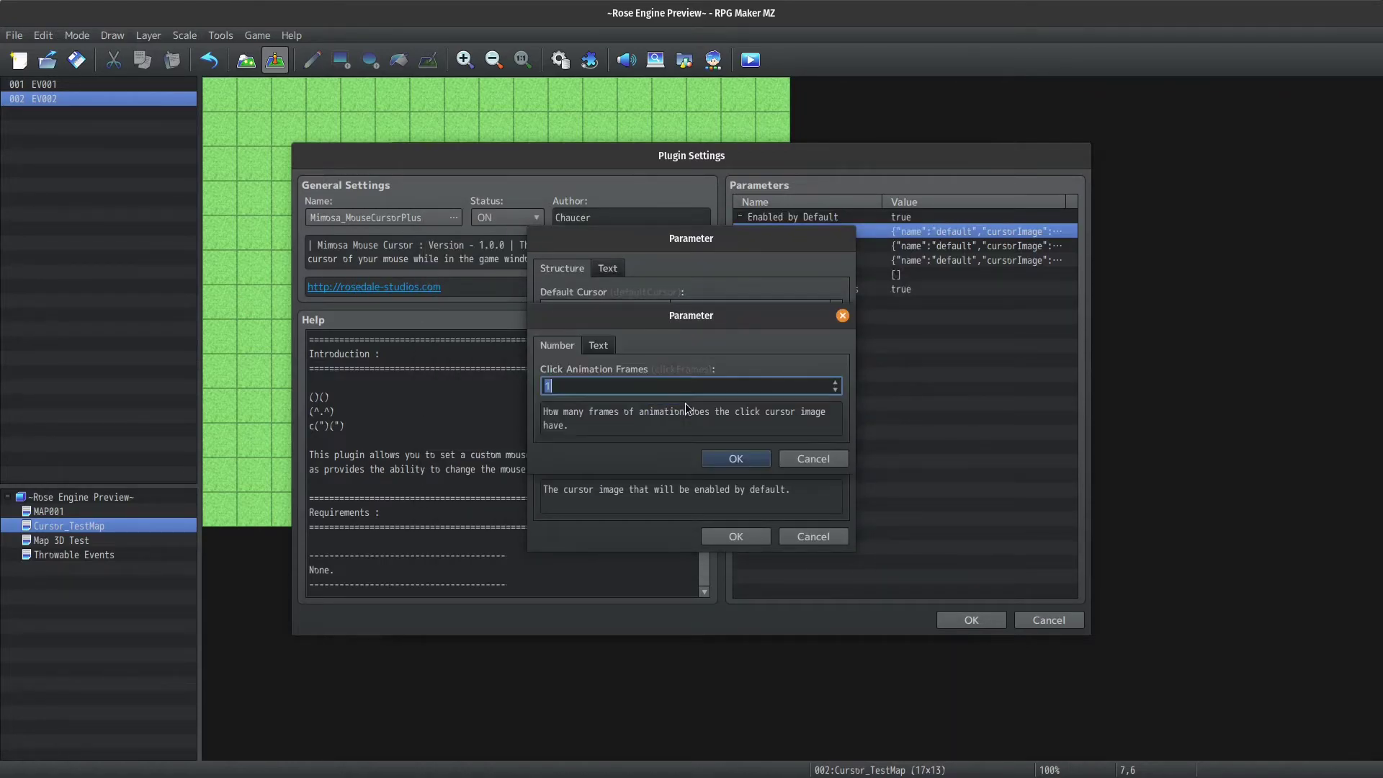
pyautogui.write('4')
pyautogui.press('Return')
pyautogui.press('Down')
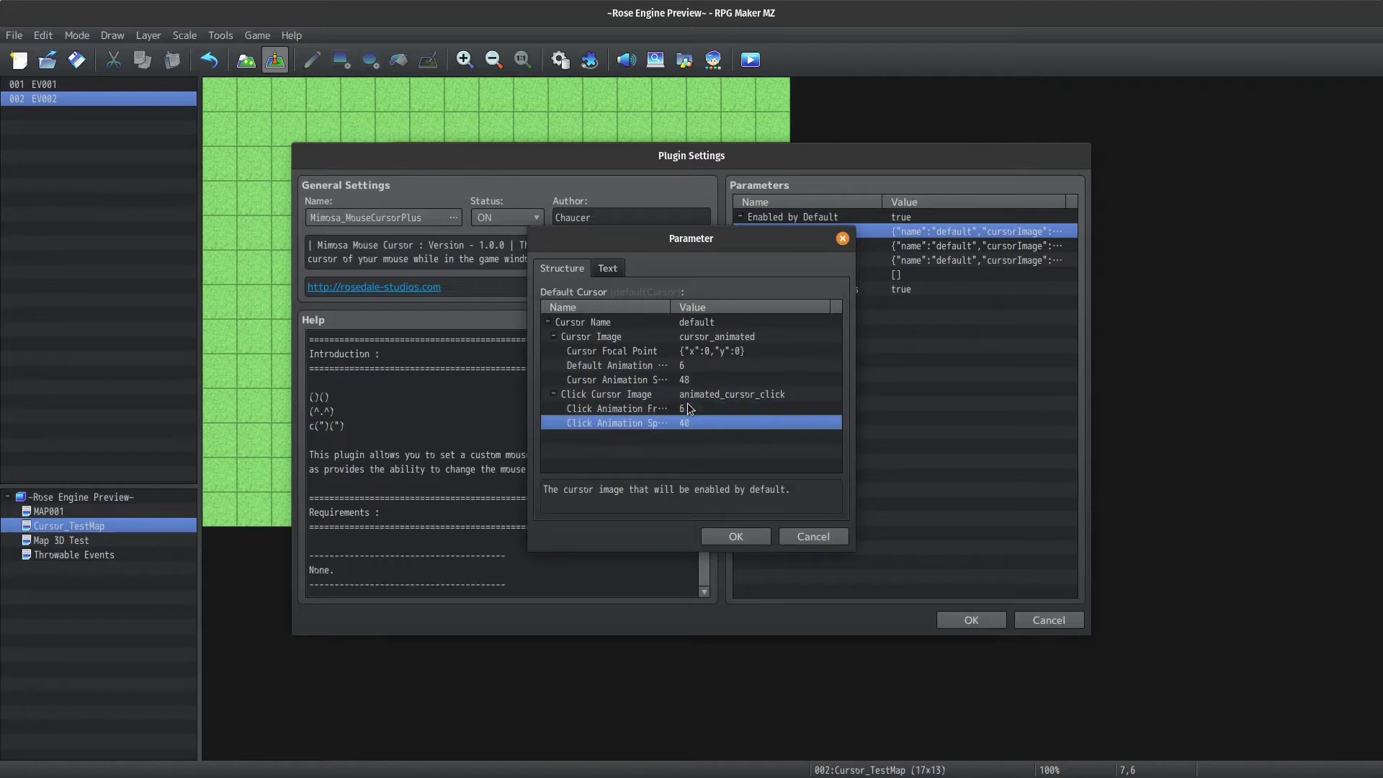
pyautogui.press('Return')
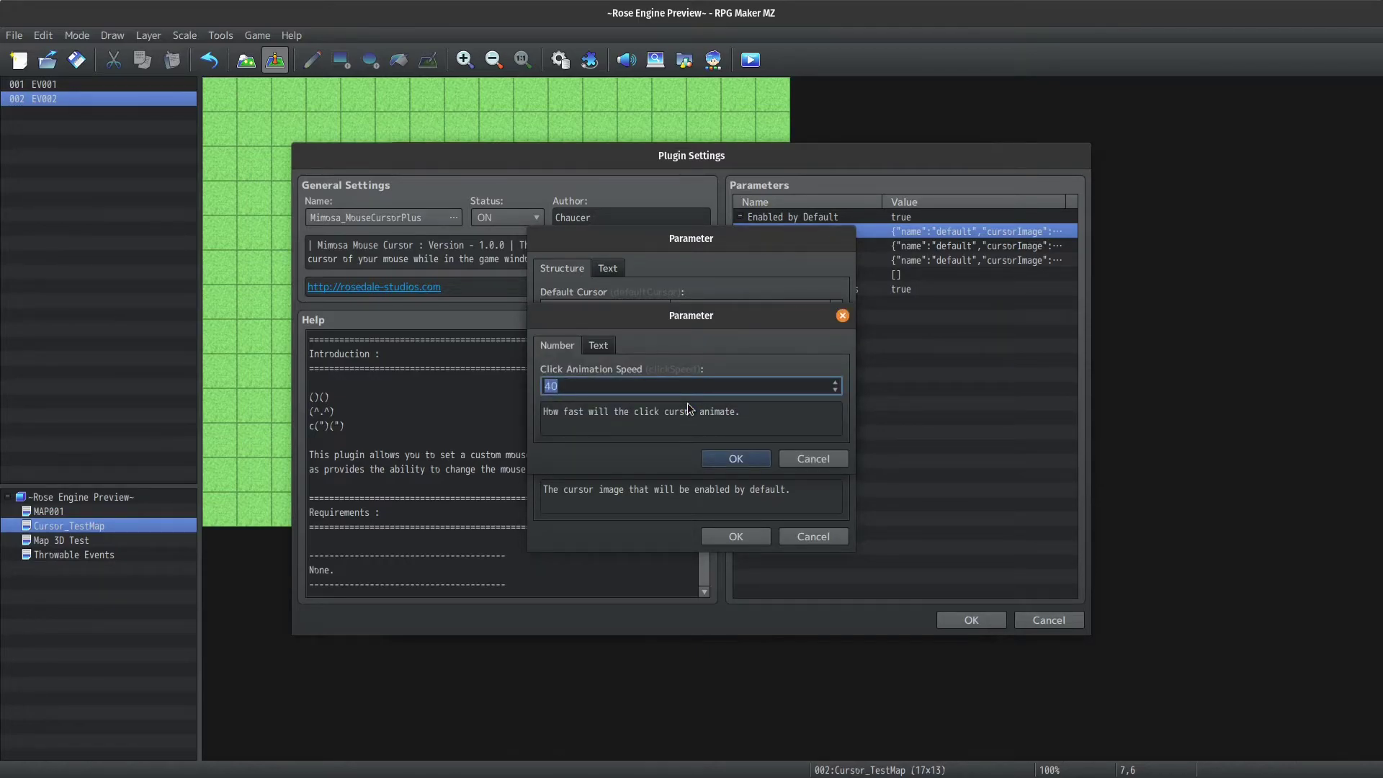
pyautogui.write('46')
pyautogui.press('Return')
pyautogui.press('Return')
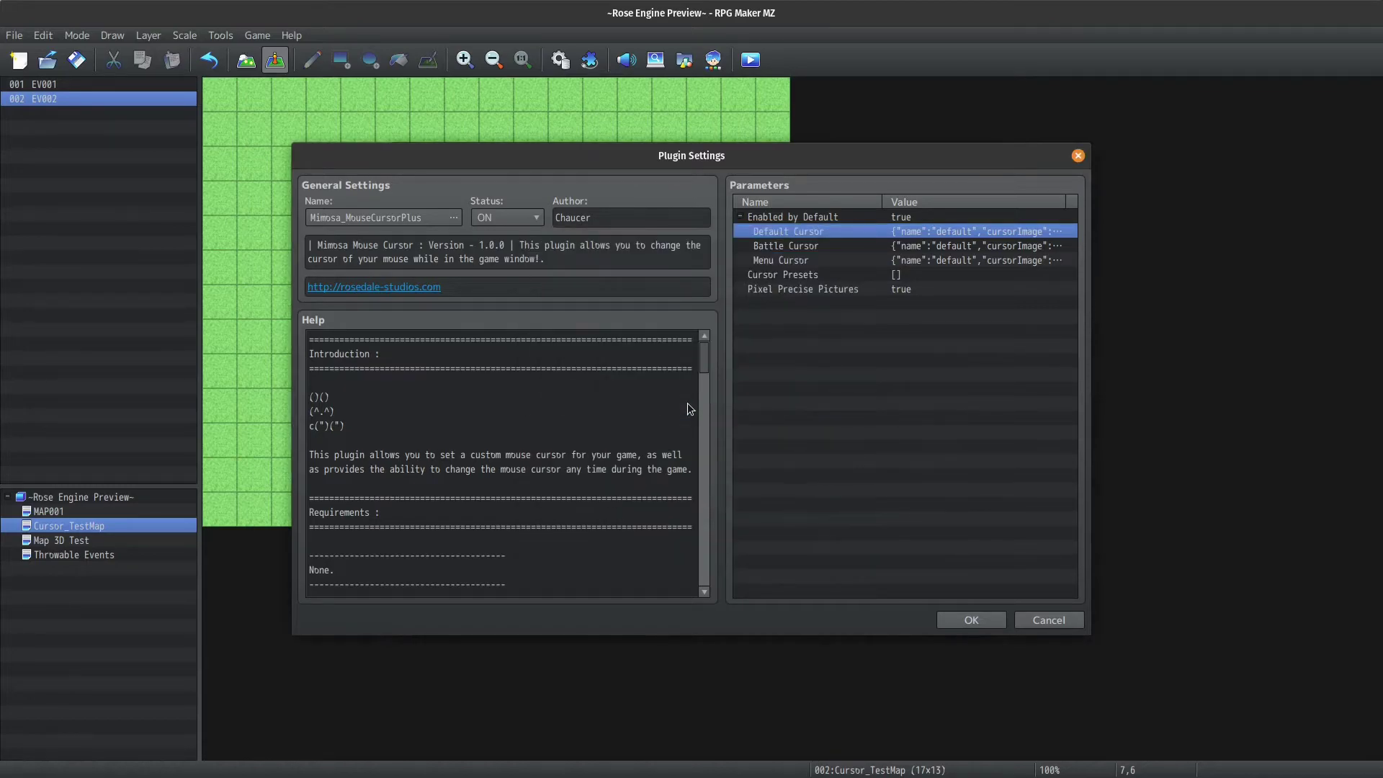
# - Add a new cursor preset named reticle
pyautogui.doubleClick(836, 277)
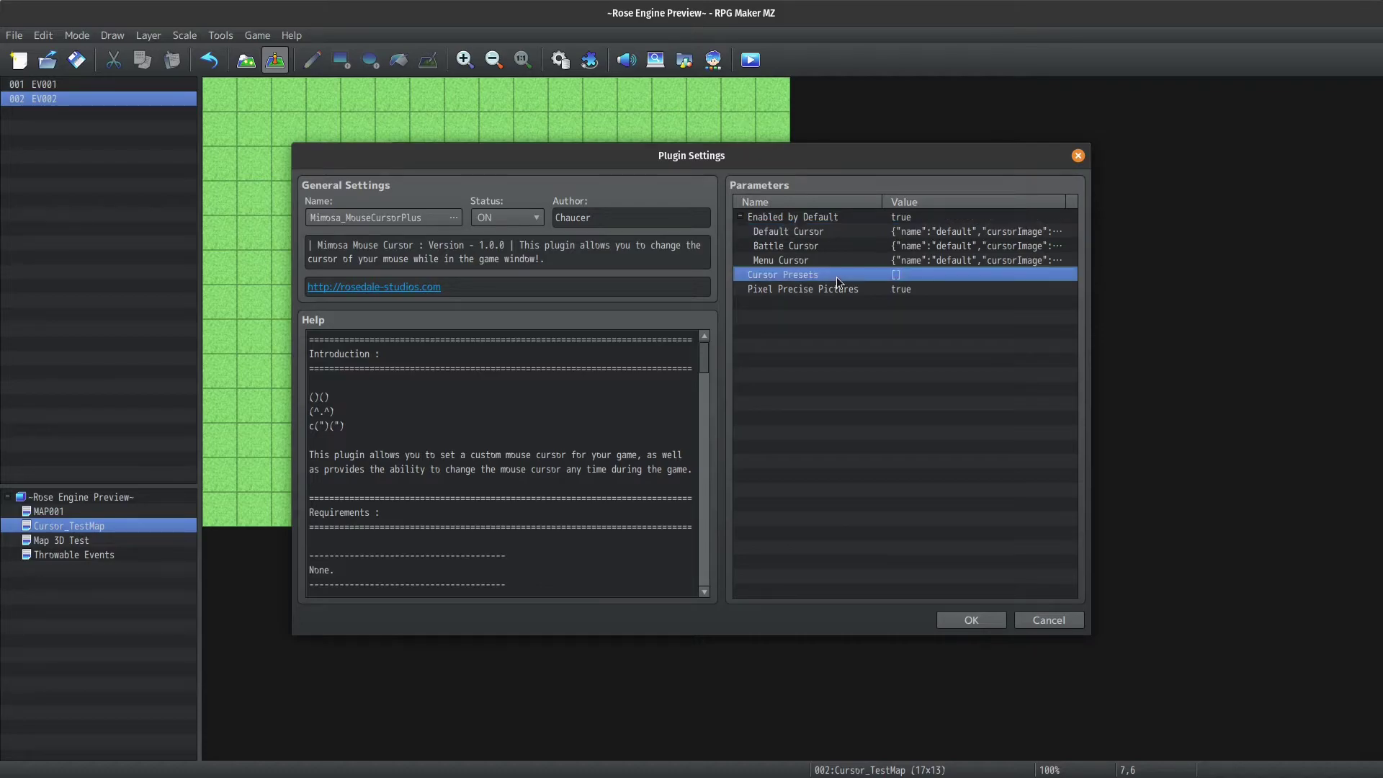
pyautogui.doubleClick(664, 314)
pyautogui.doubleClick(601, 324)
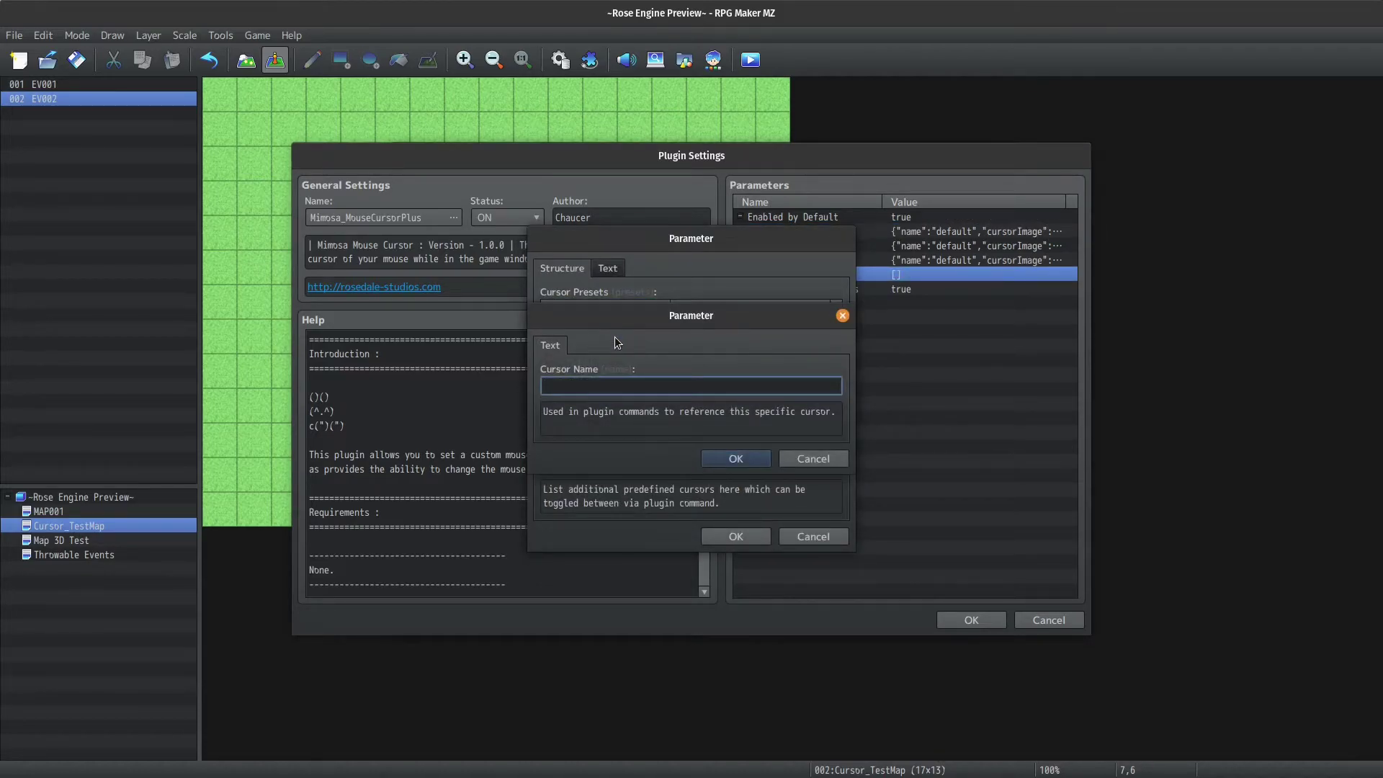
pyautogui.write('reticle')
pyautogui.press('Return')
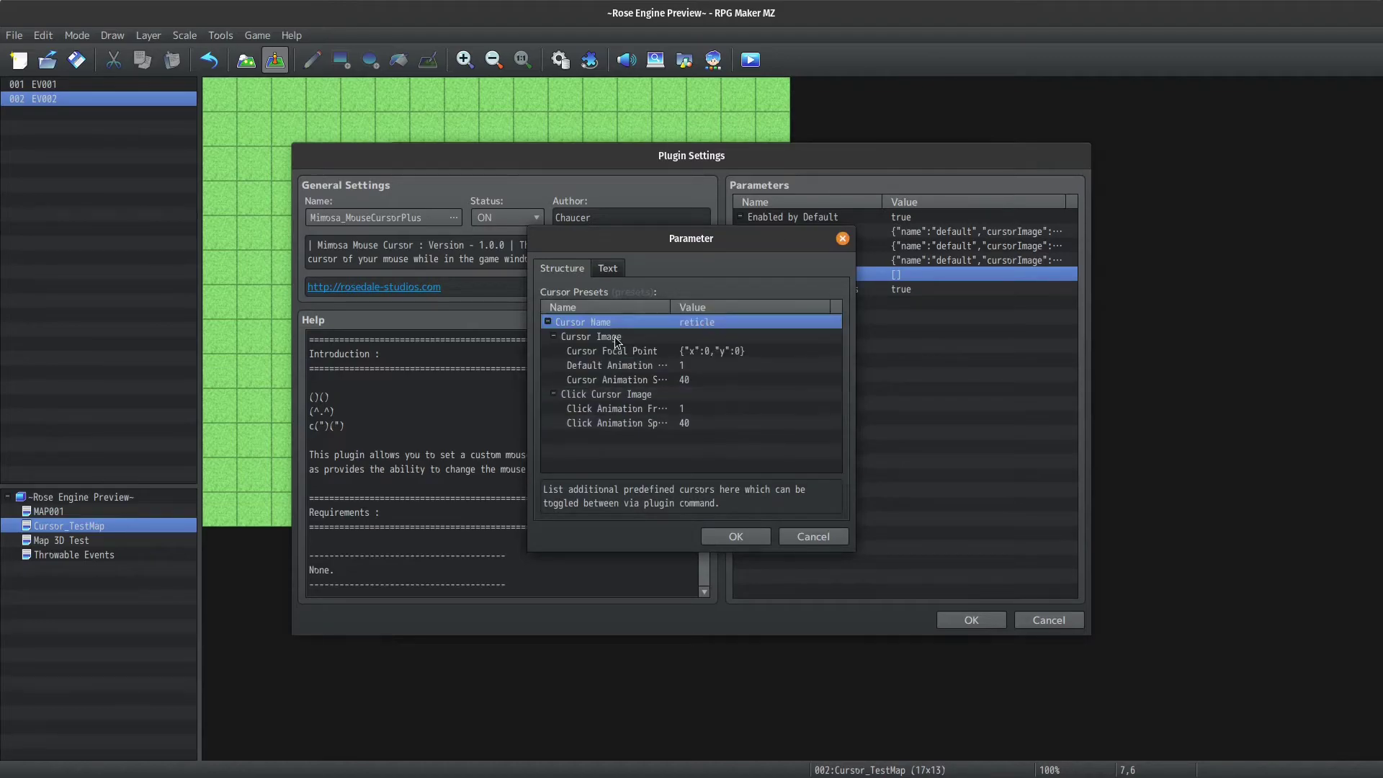
# - Set the reticle preset's cursor image to cursor_reticle_animated
pyautogui.doubleClick(617, 339)
pyautogui.click(630, 382)
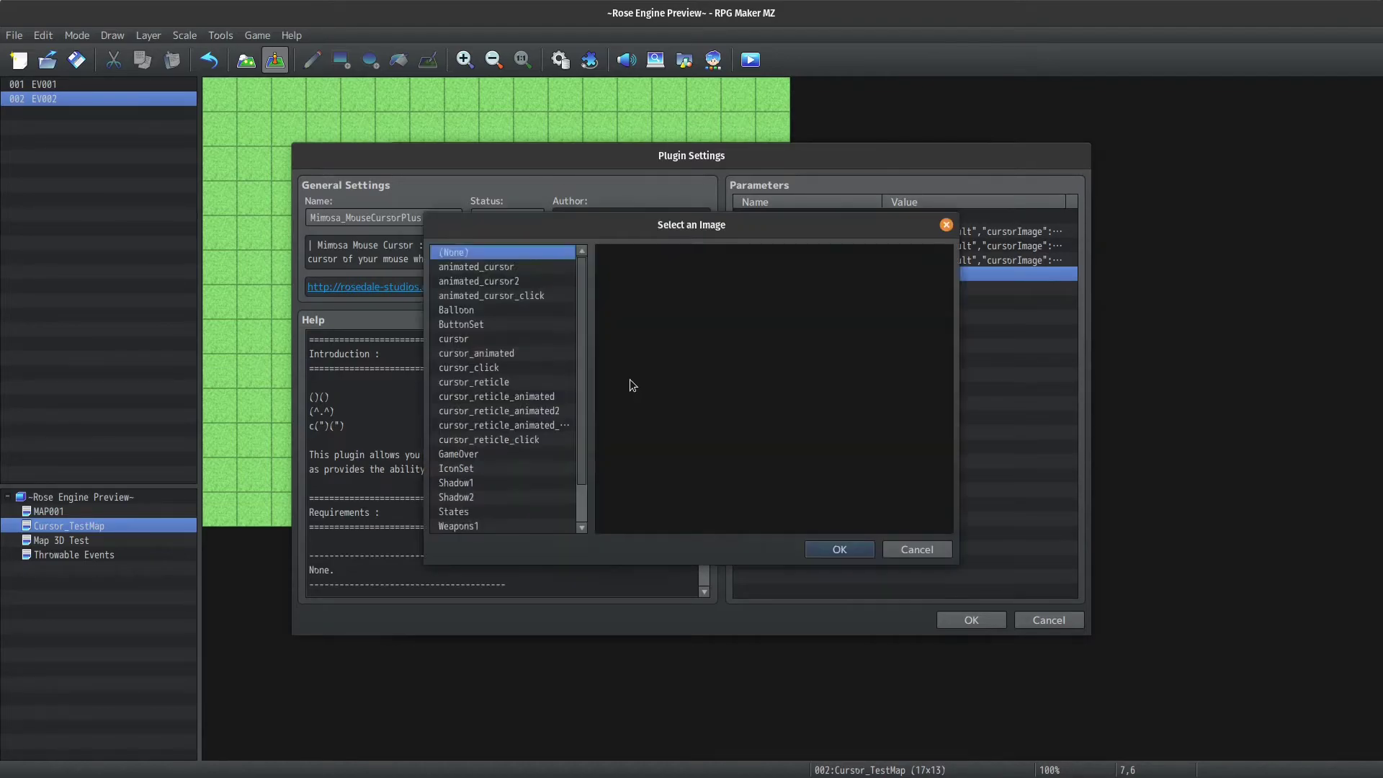
pyautogui.click(516, 398)
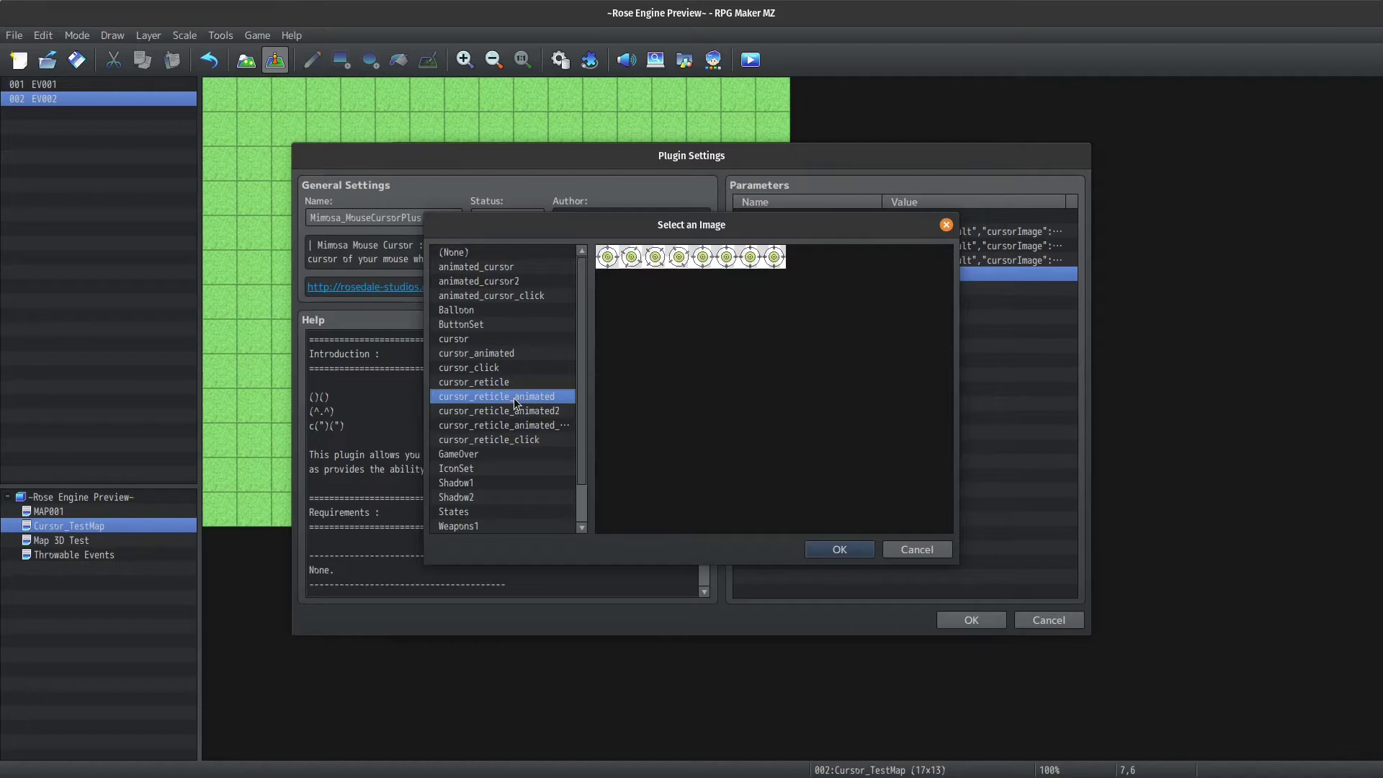
pyautogui.click(840, 549)
pyautogui.click(757, 456)
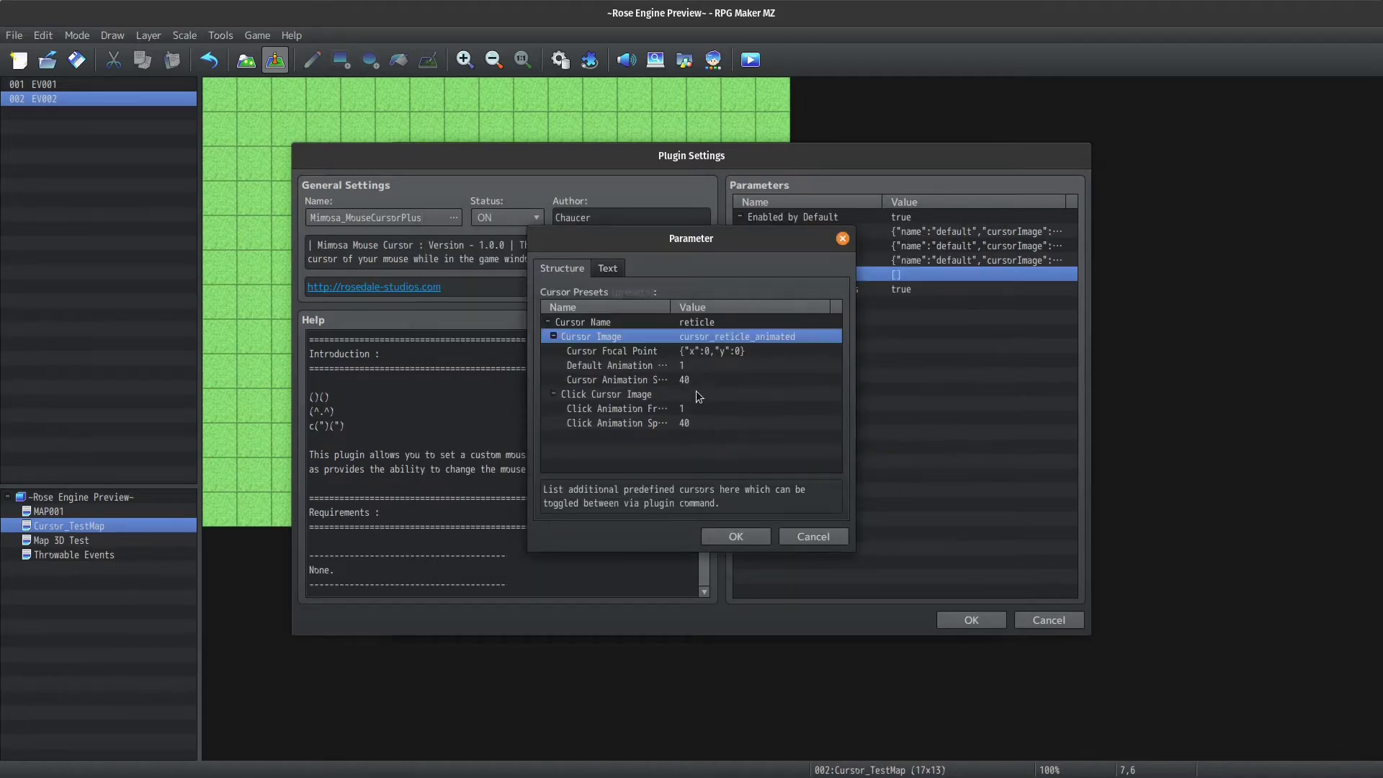
# - Center the reticle preset's focal point
pyautogui.doubleClick(688, 354)
pyautogui.click(621, 386)
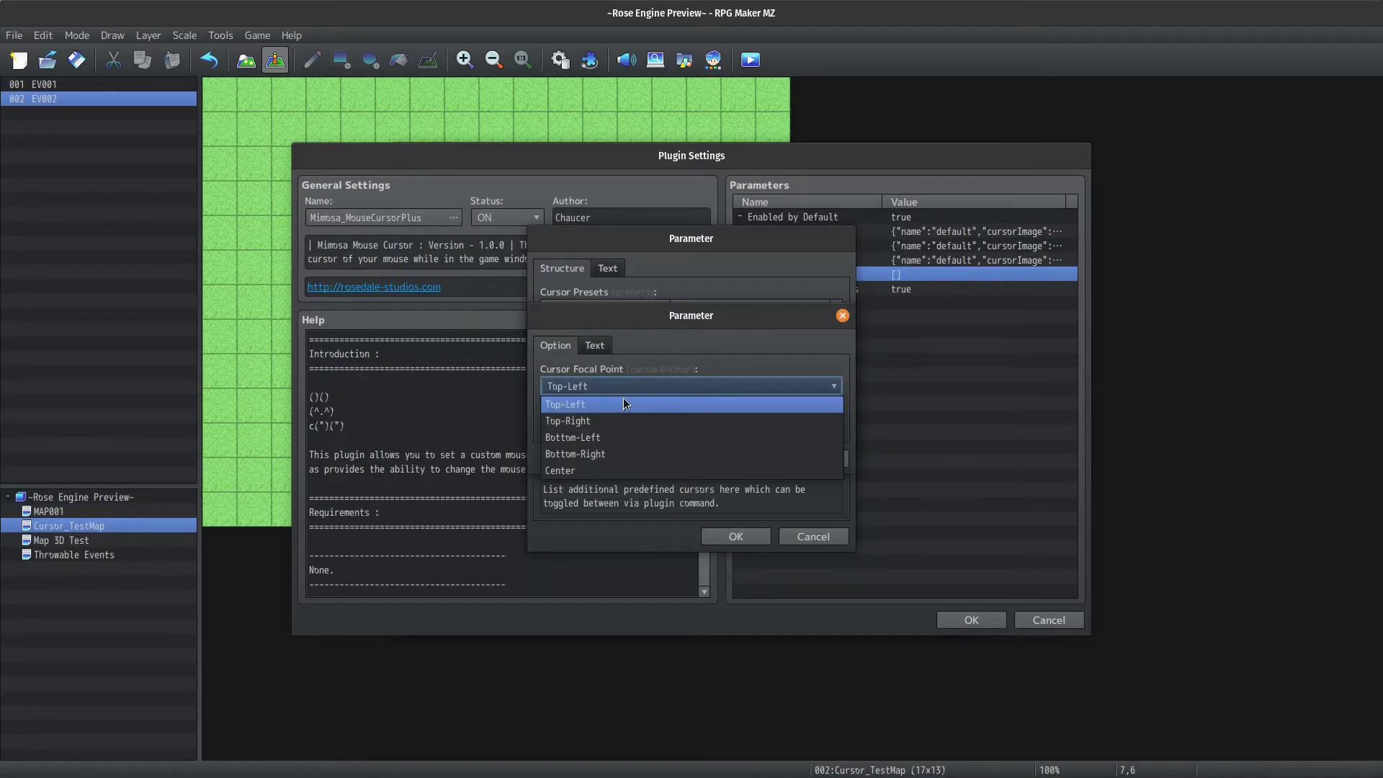
pyautogui.click(588, 471)
pyautogui.click(726, 455)
# - Revisit the preset's frame count and image, keeping cursor_reticle_animated
pyautogui.click(677, 375)
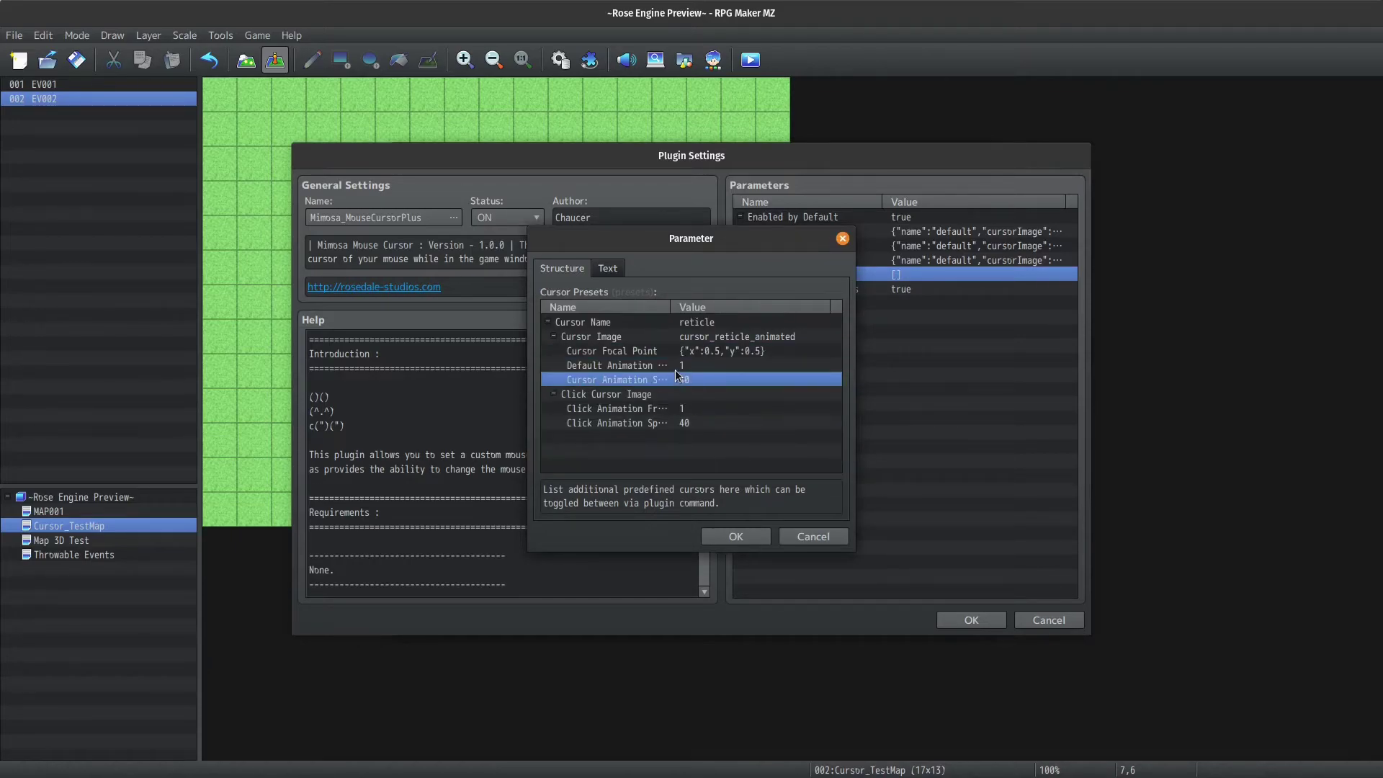
pyautogui.doubleClick(674, 367)
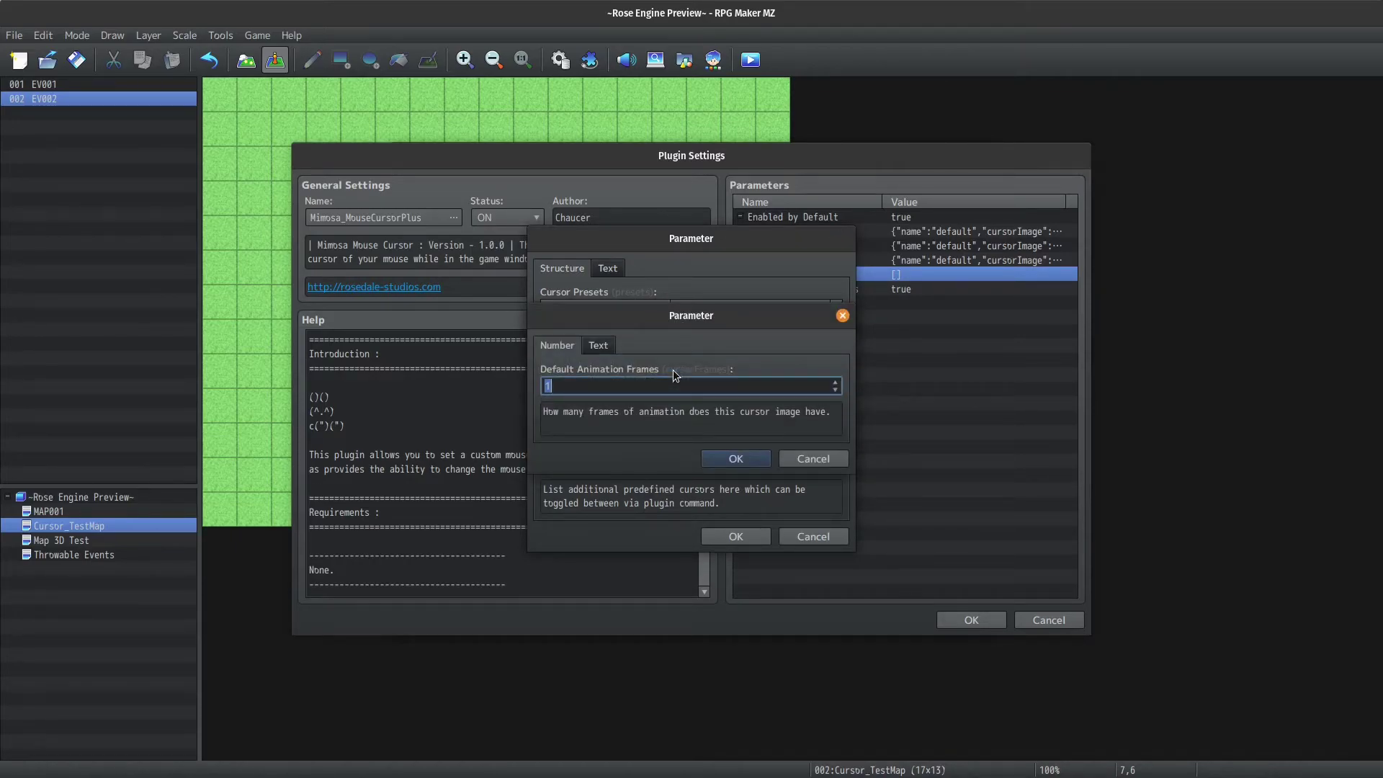
pyautogui.press('Return')
pyautogui.press('Return')
pyautogui.press('Escape')
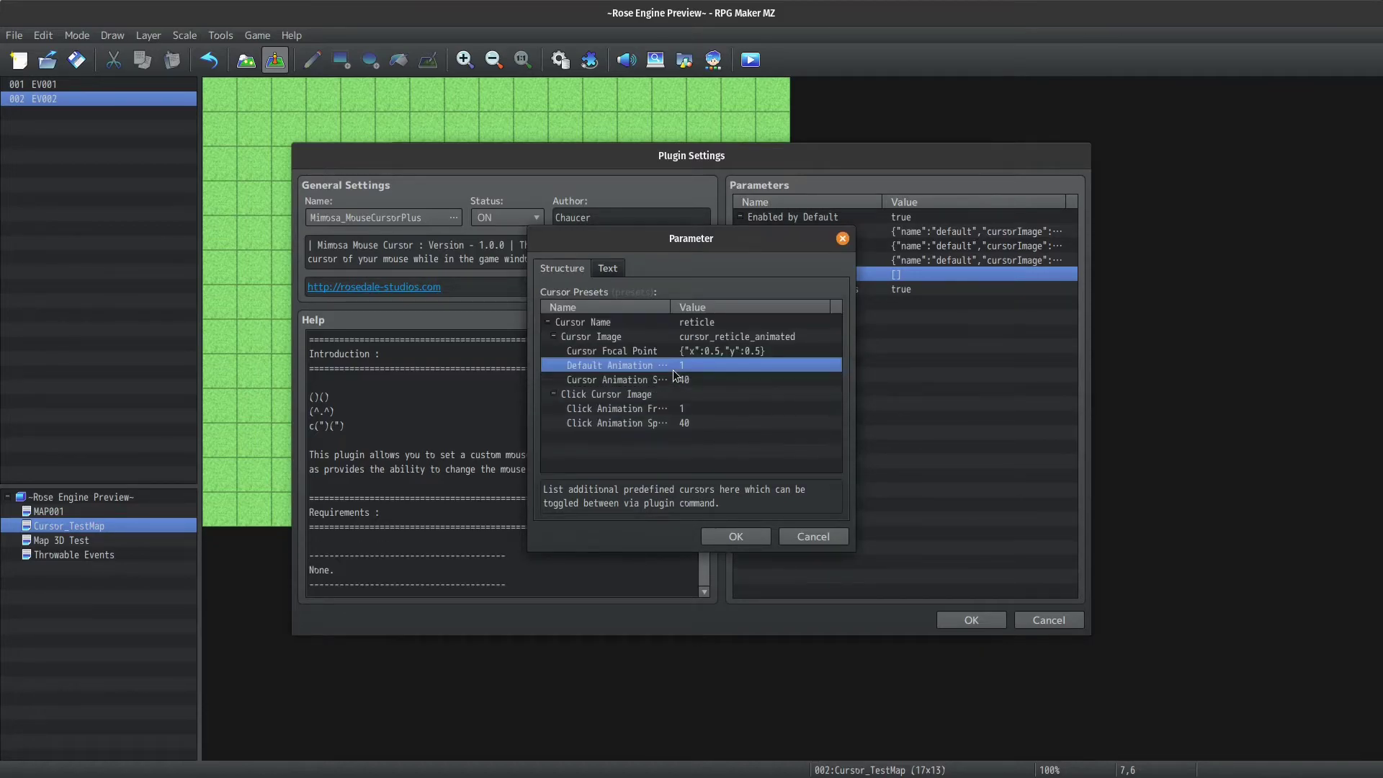
pyautogui.press('Up')
pyautogui.press('Up')
pyautogui.press('Return')
pyautogui.press('Return')
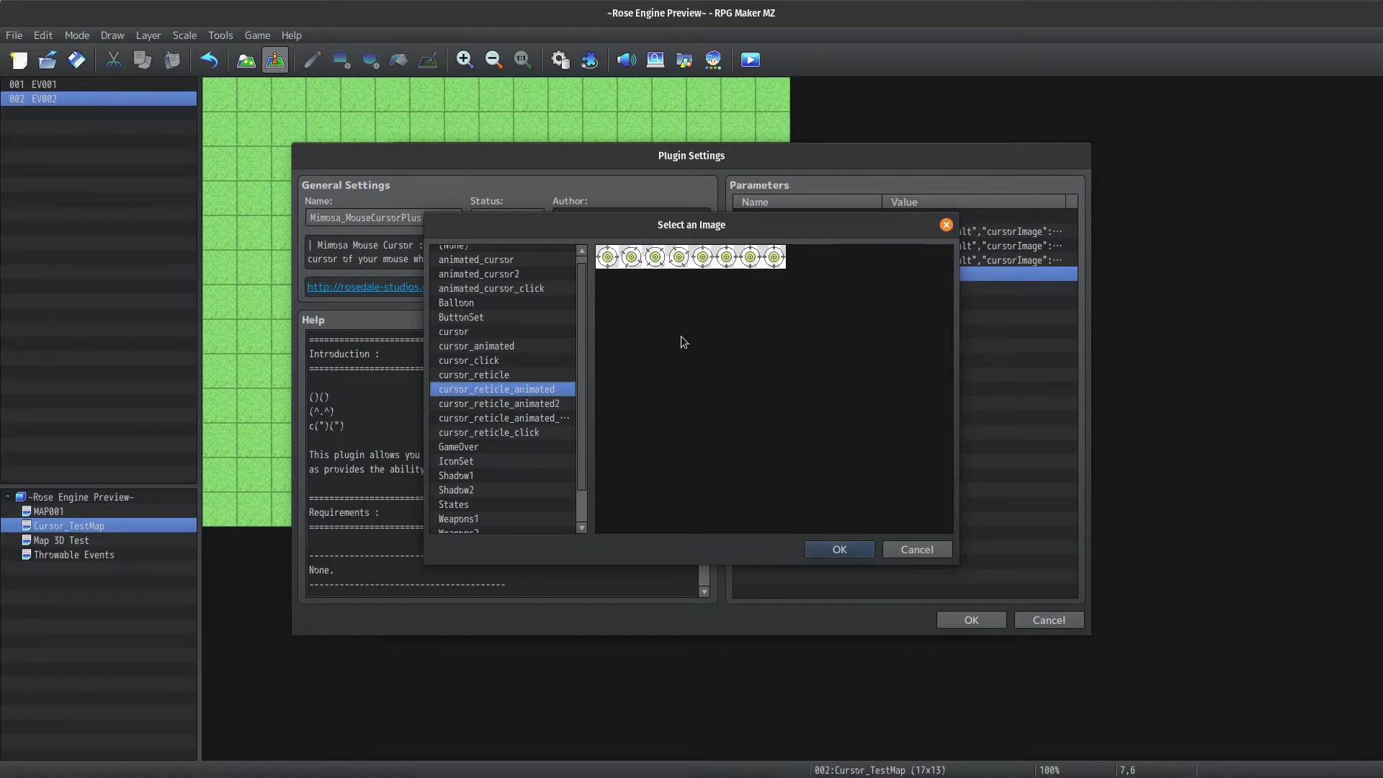
pyautogui.click(839, 549)
pyautogui.click(812, 537)
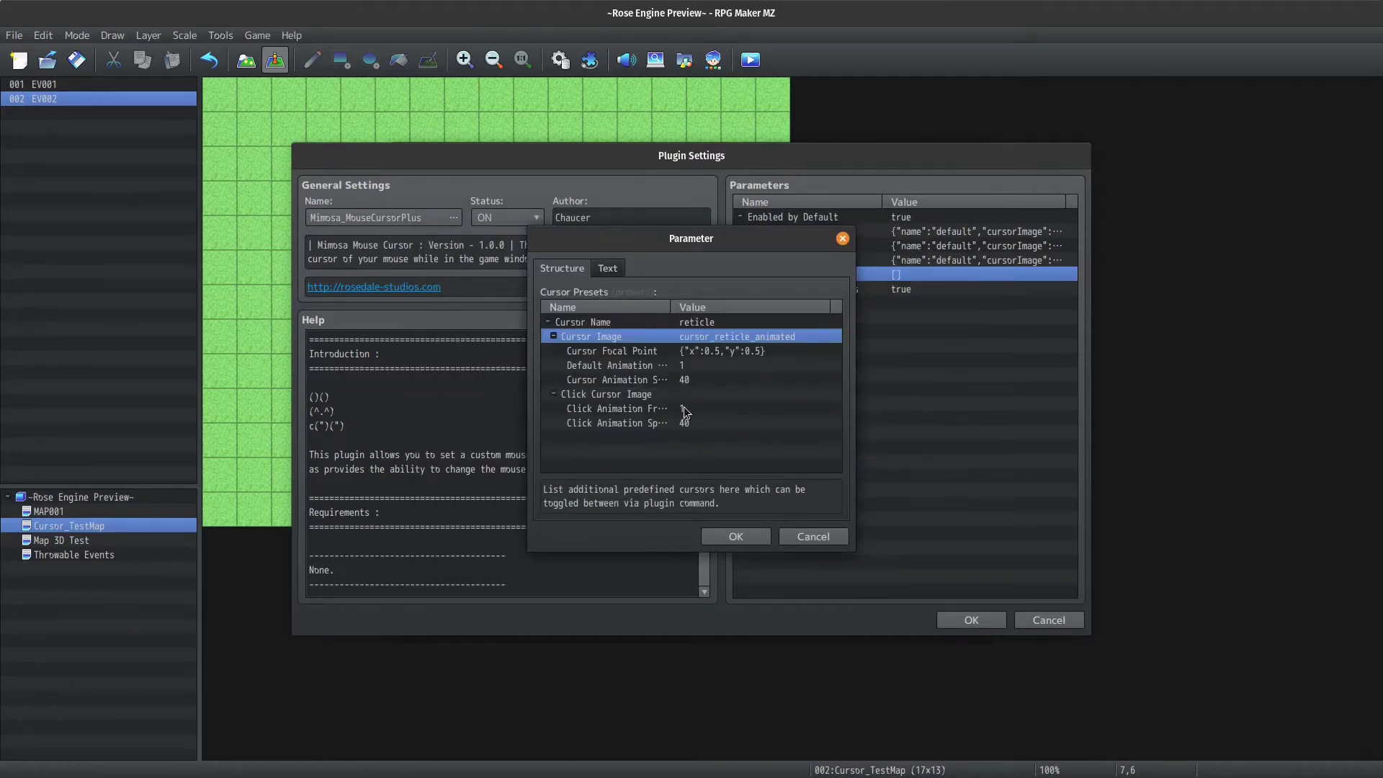
# - Set the reticle animation to 8 frames and Cursor Animation Speed to 50
pyautogui.click(680, 366)
pyautogui.press('Return')
pyautogui.write('8')
pyautogui.press('Return')
pyautogui.press('Down')
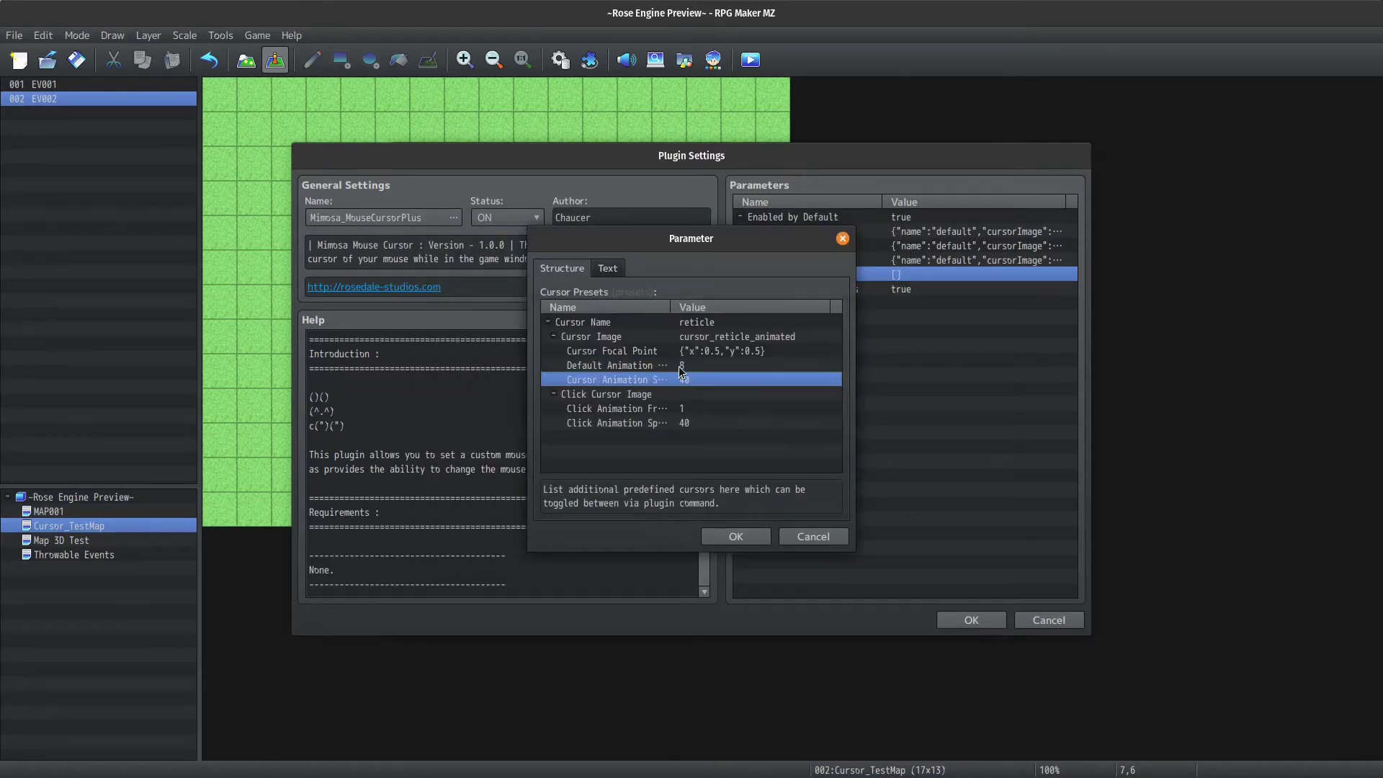
pyautogui.press('Return')
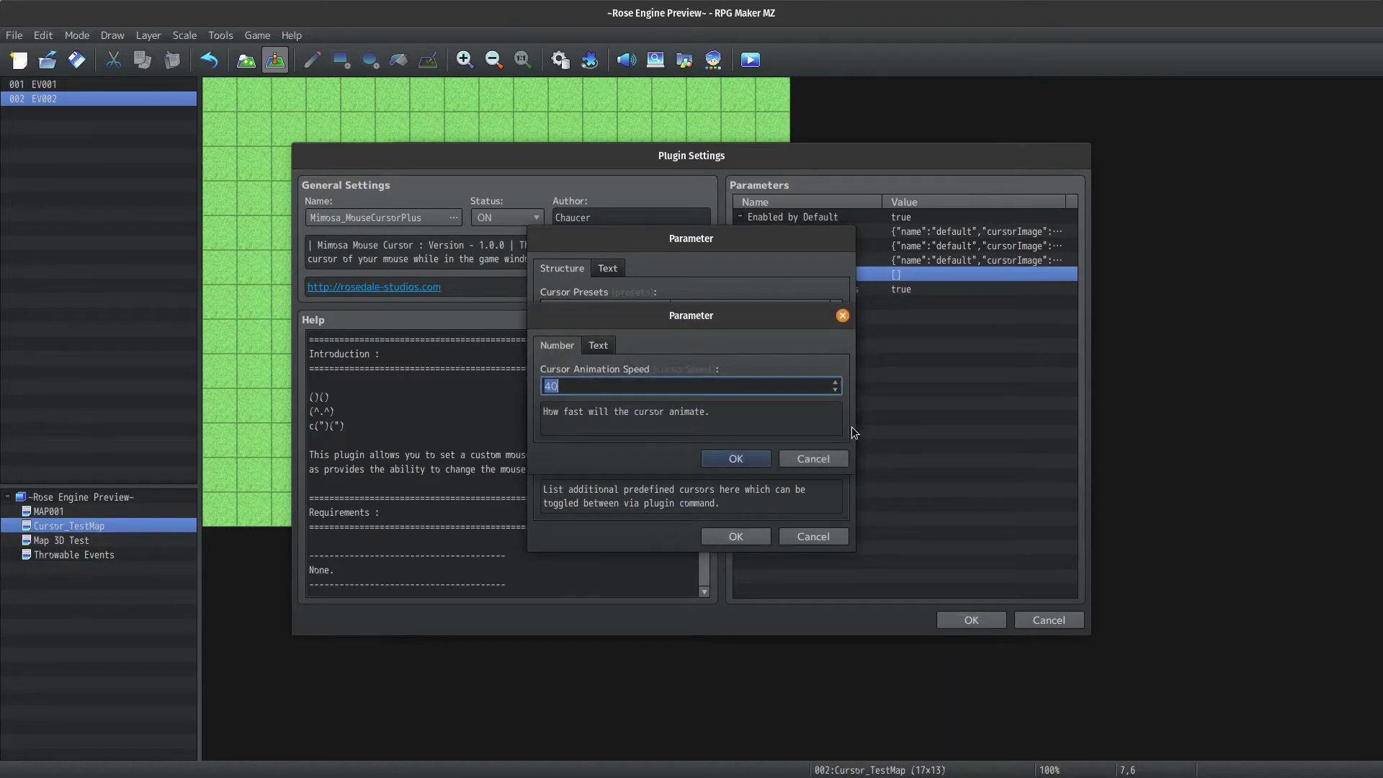
pyautogui.write('50')
pyautogui.press('Return')
# - Set the preset's Click Cursor Image to the animated reticle image
pyautogui.press('Down')
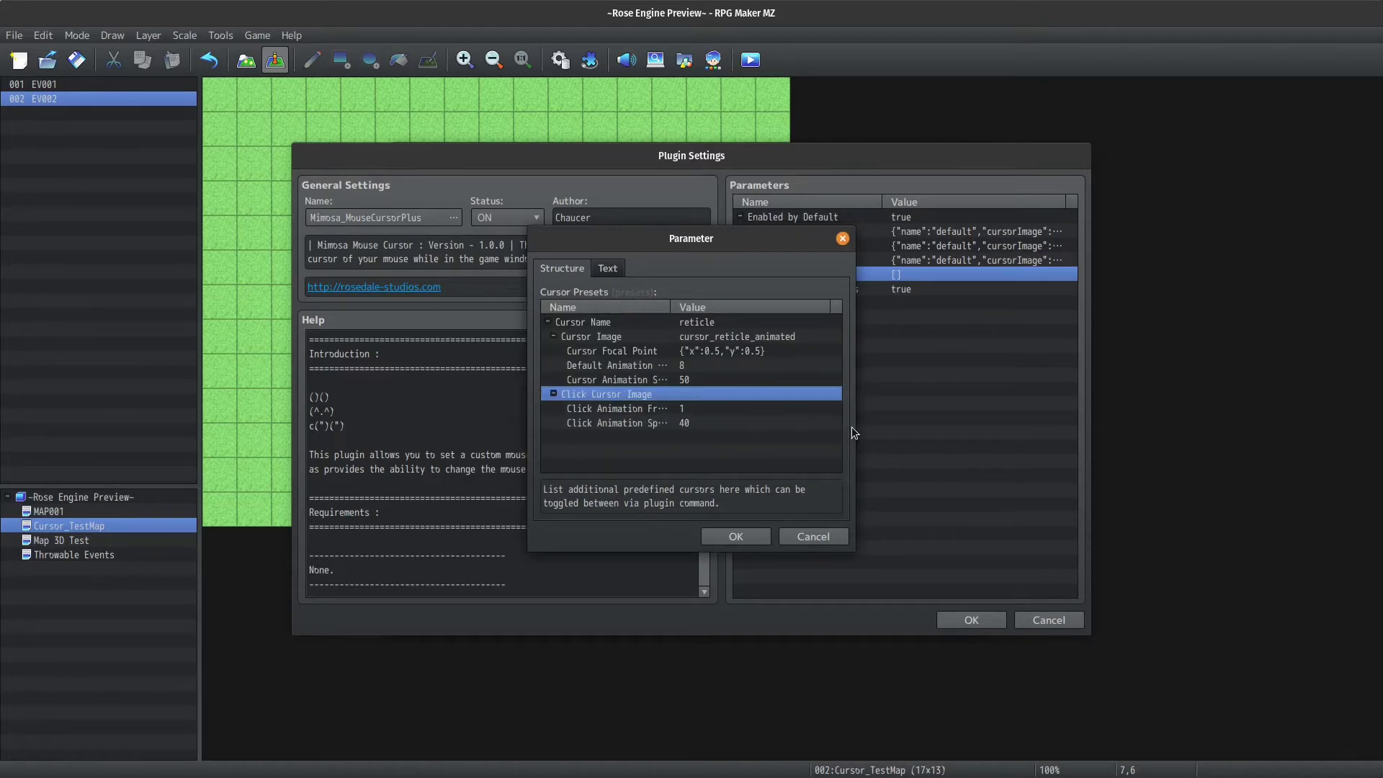
pyautogui.press('Return')
pyautogui.doubleClick(669, 387)
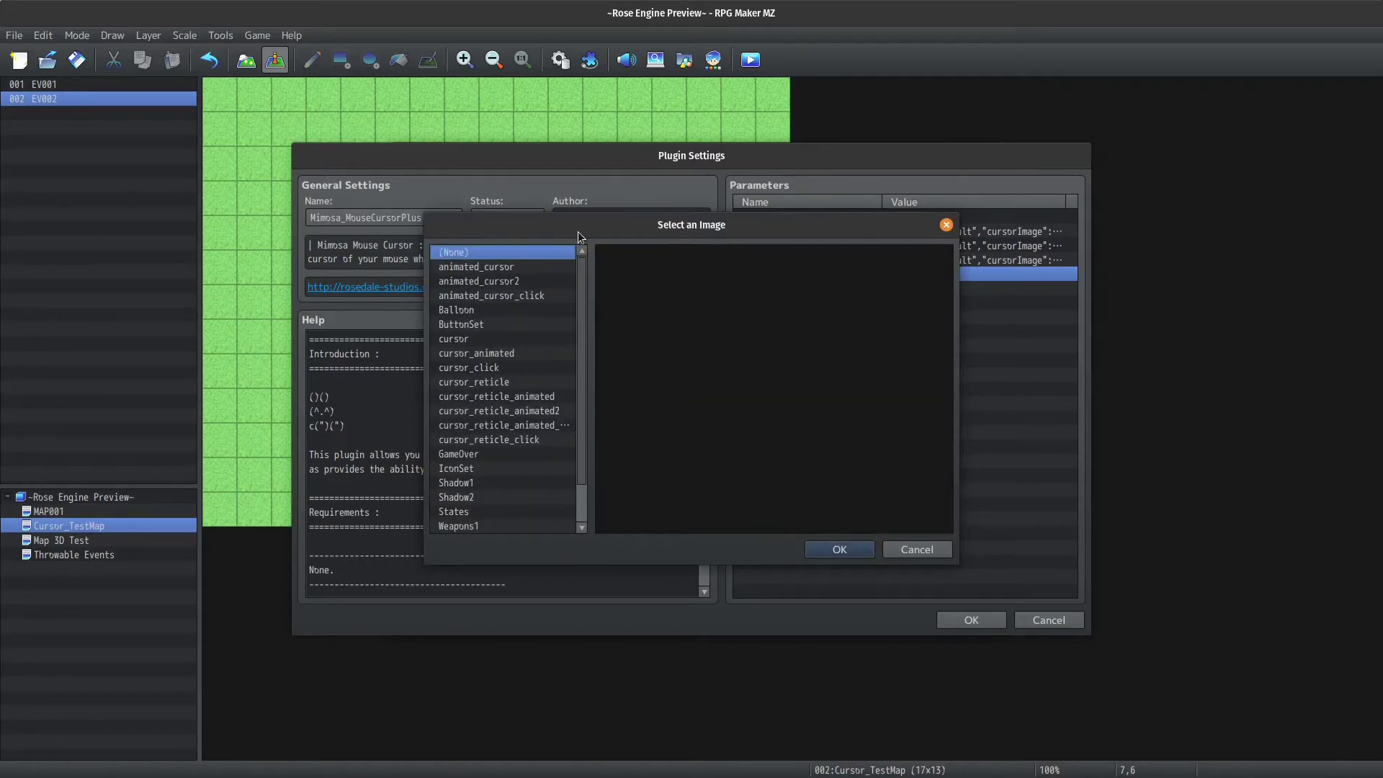
pyautogui.moveTo(578, 231); pyautogui.dragTo(855, 182)
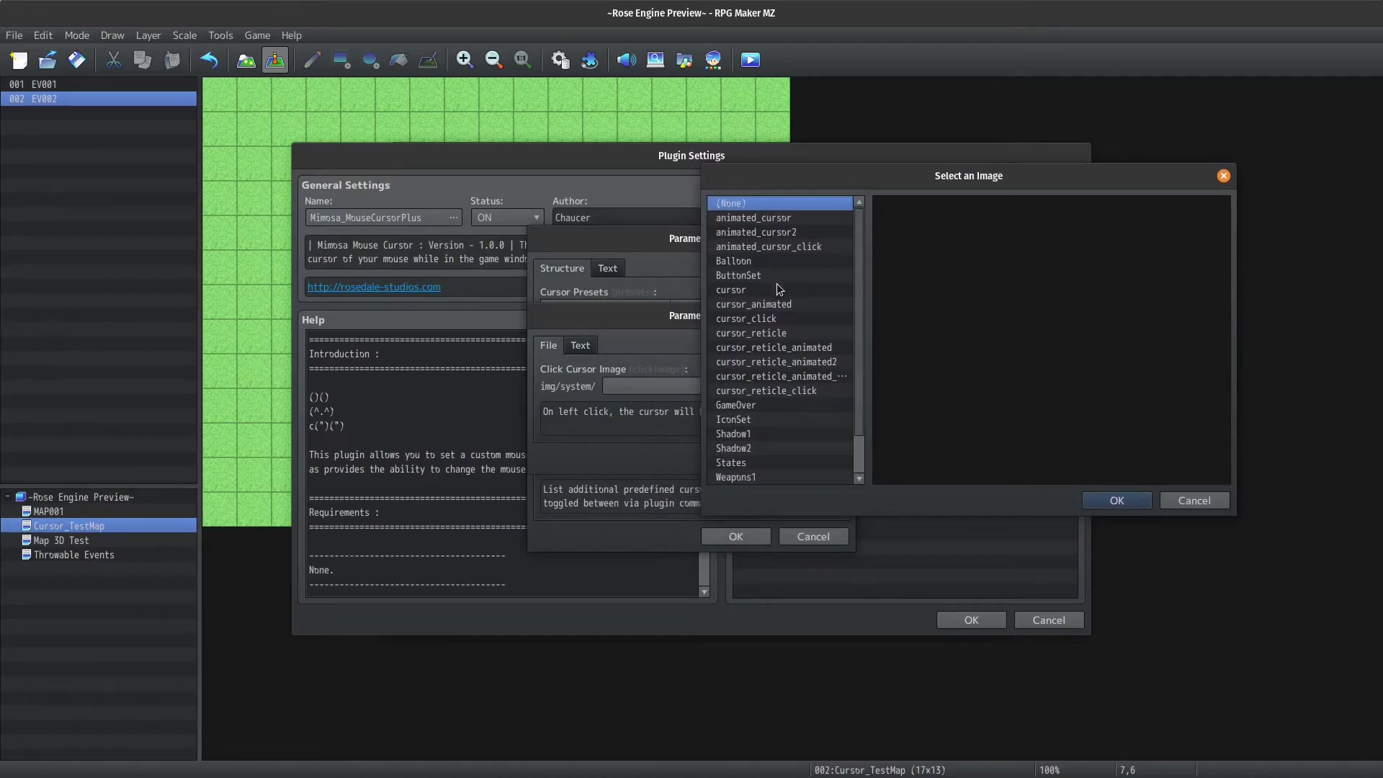
pyautogui.click(752, 366)
pyautogui.click(774, 376)
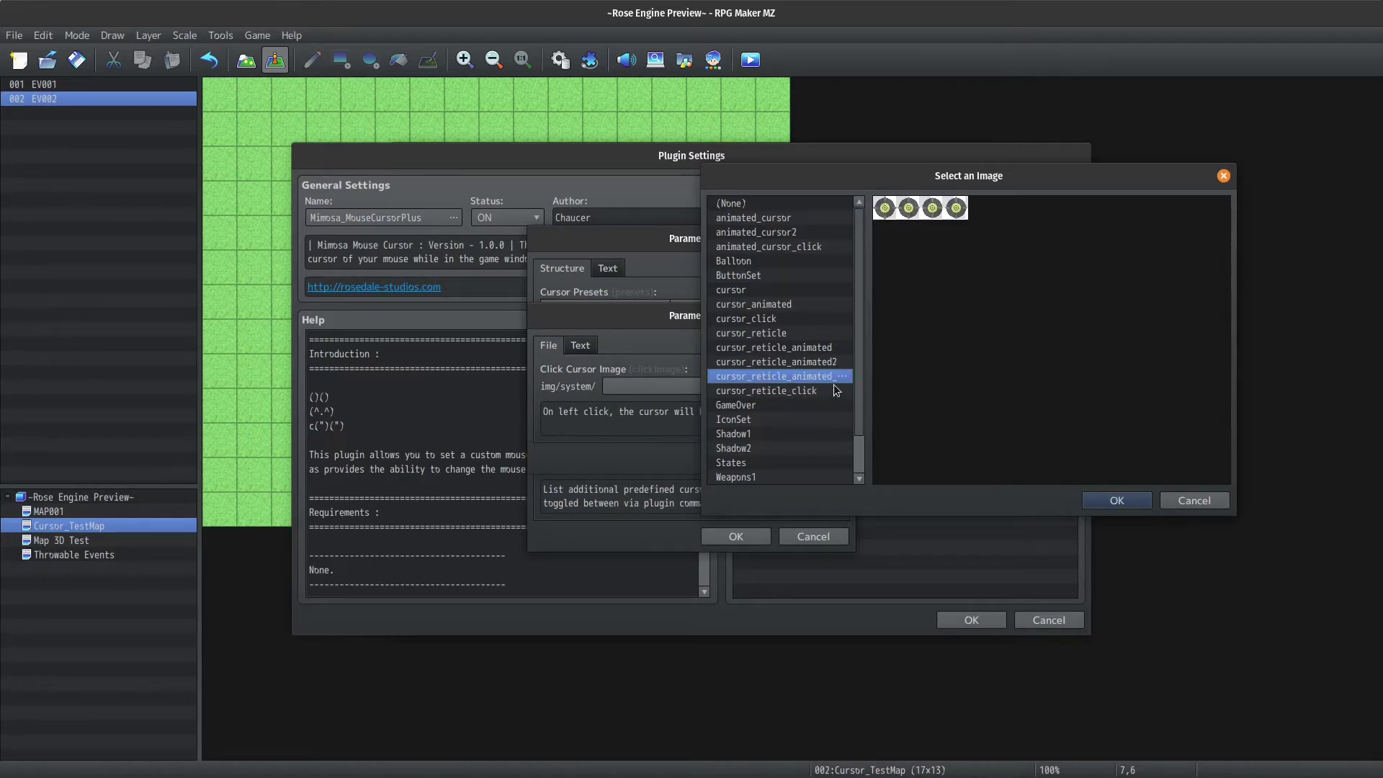
pyautogui.click(1117, 501)
pyautogui.click(718, 458)
# - Set Click Animation Frames to 4 and Click Animation Speed to 42
pyautogui.click(666, 409)
pyautogui.doubleClick(666, 409)
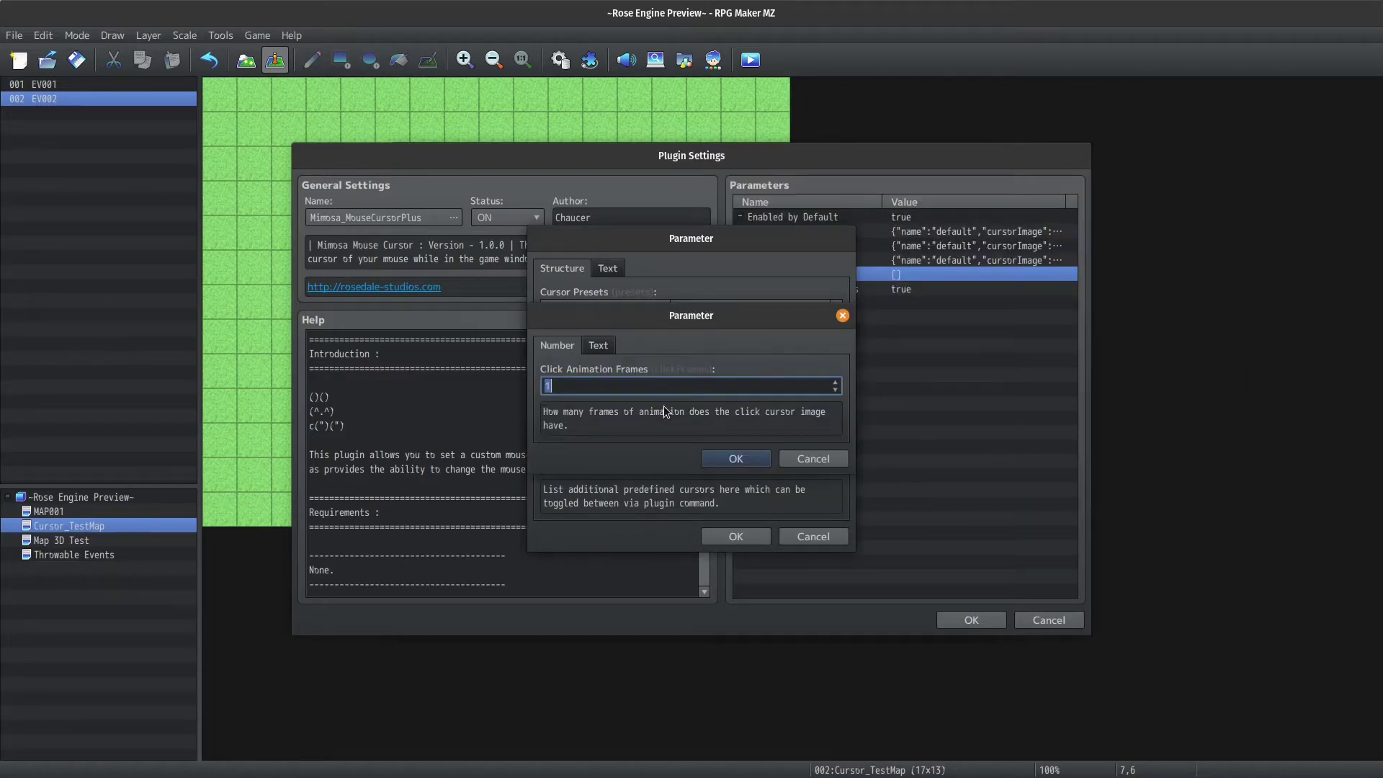
pyautogui.write('4')
pyautogui.press('Return')
pyautogui.press('Down')
pyautogui.press('Return')
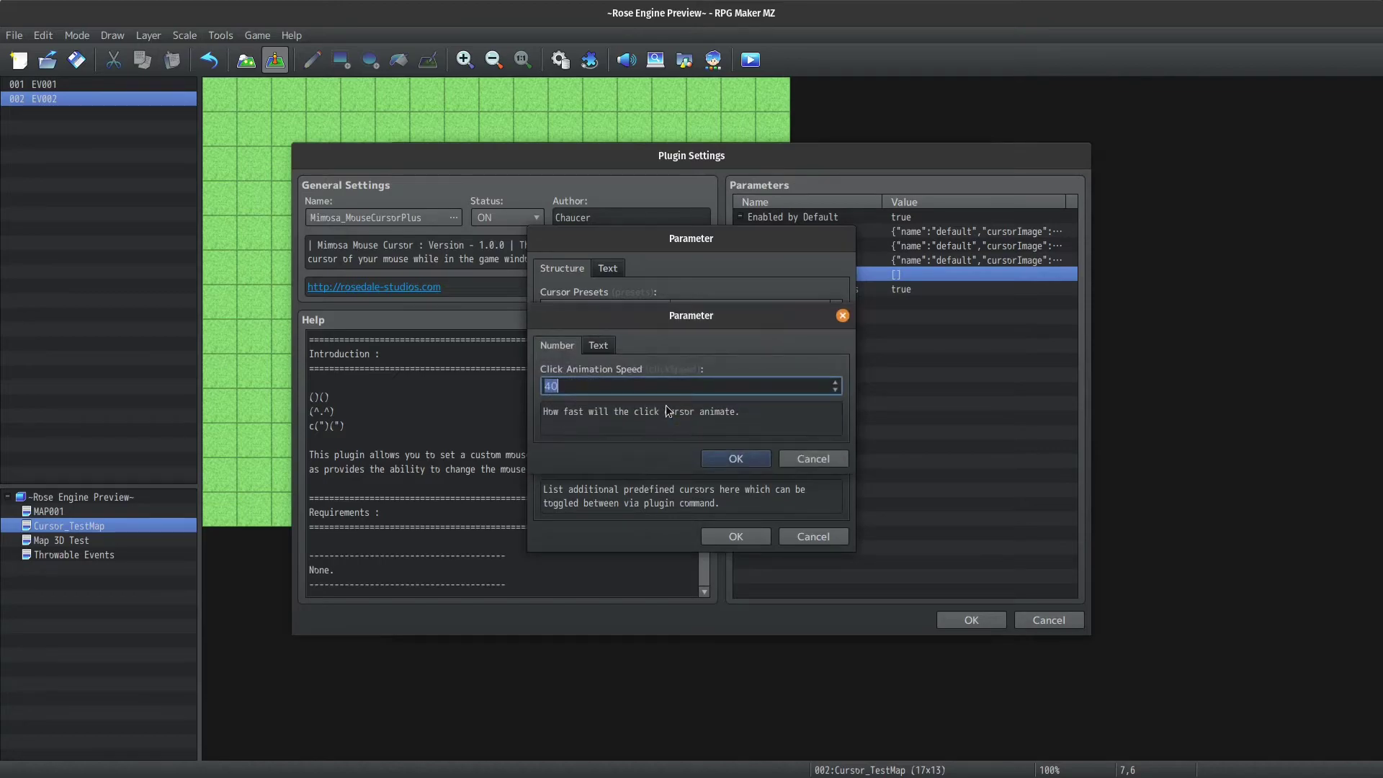
pyautogui.write('42')
pyautogui.press('Return')
# - Finish the reticle preset and save the Mimosa_MouseCursorPlus plugin settings
pyautogui.press('Return')
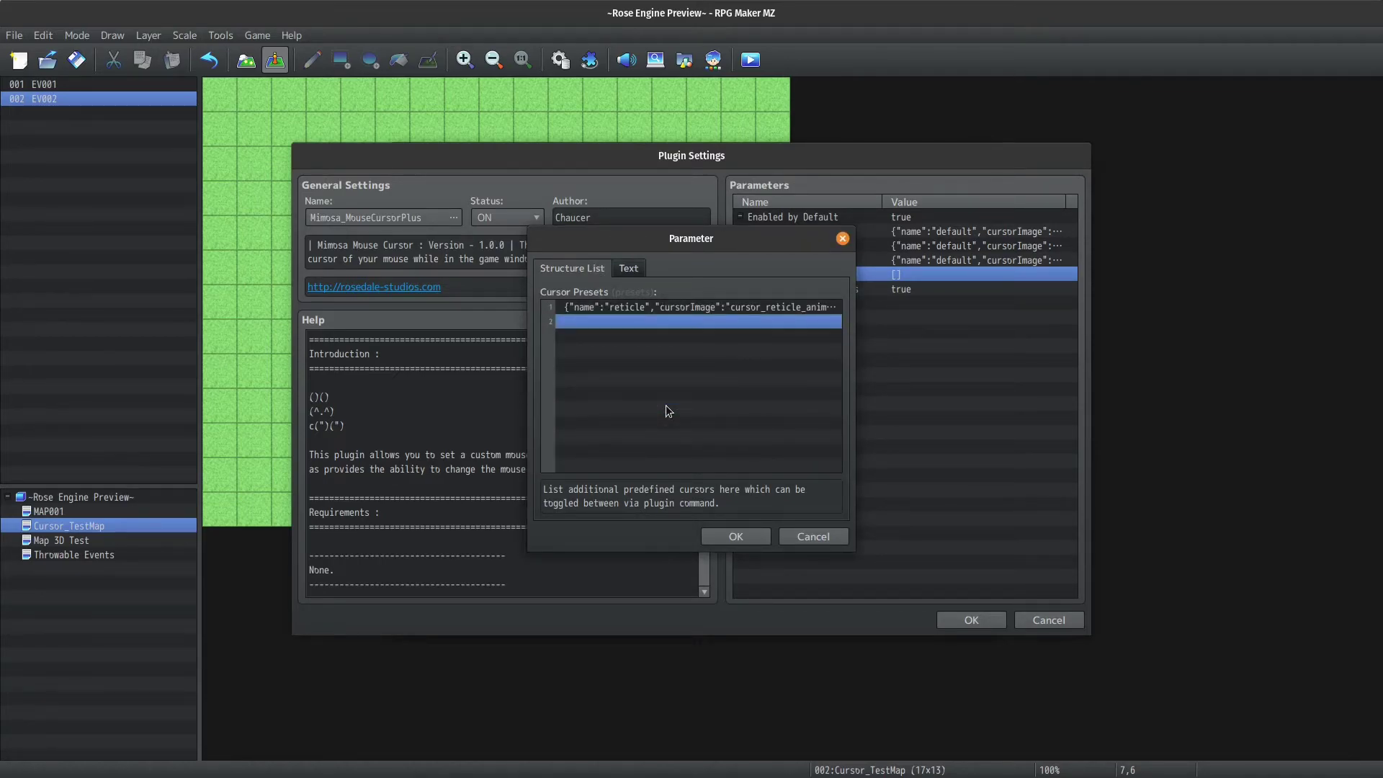
pyautogui.press('Return')
pyautogui.click(846, 288)
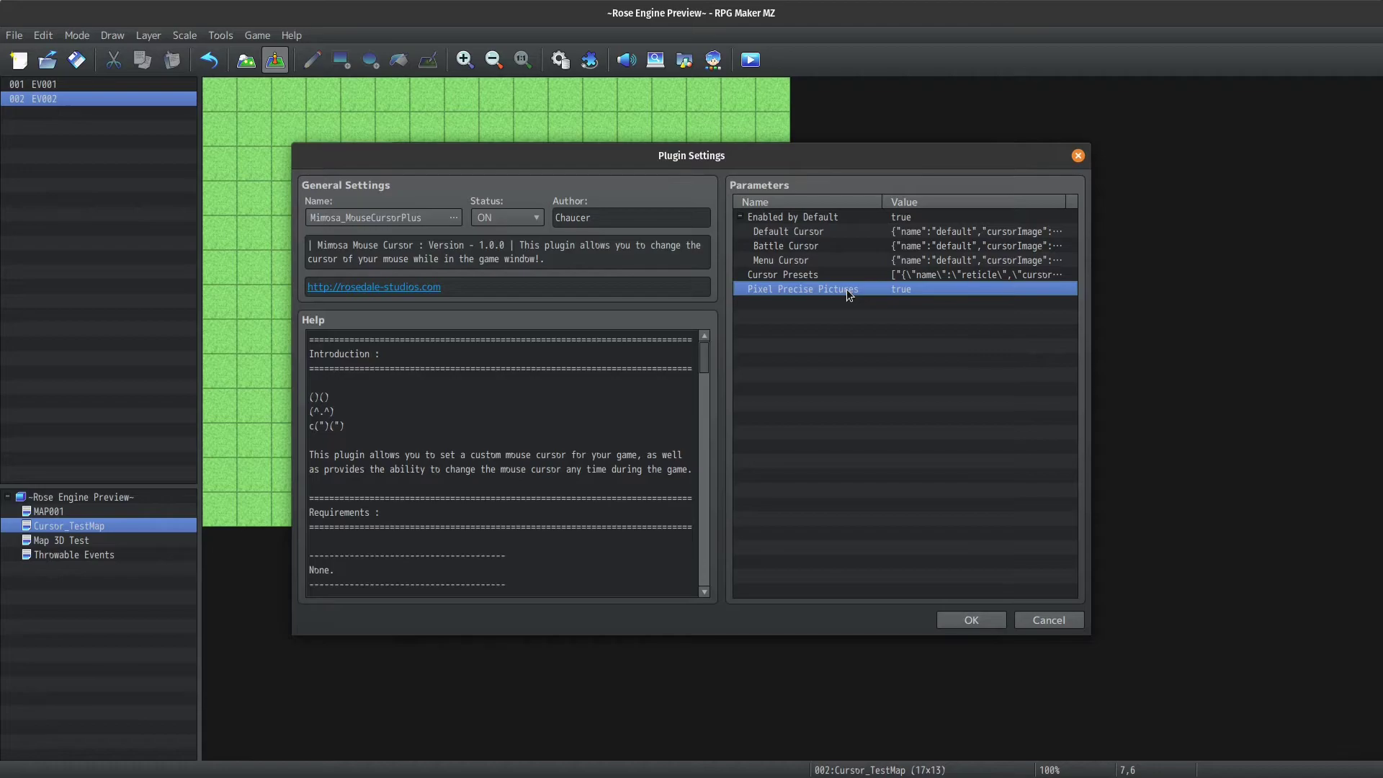
pyautogui.click(970, 621)
# - Save the plugin list, then delete the witch event EV002's old cursor-choice commands
pyautogui.click(764, 624)
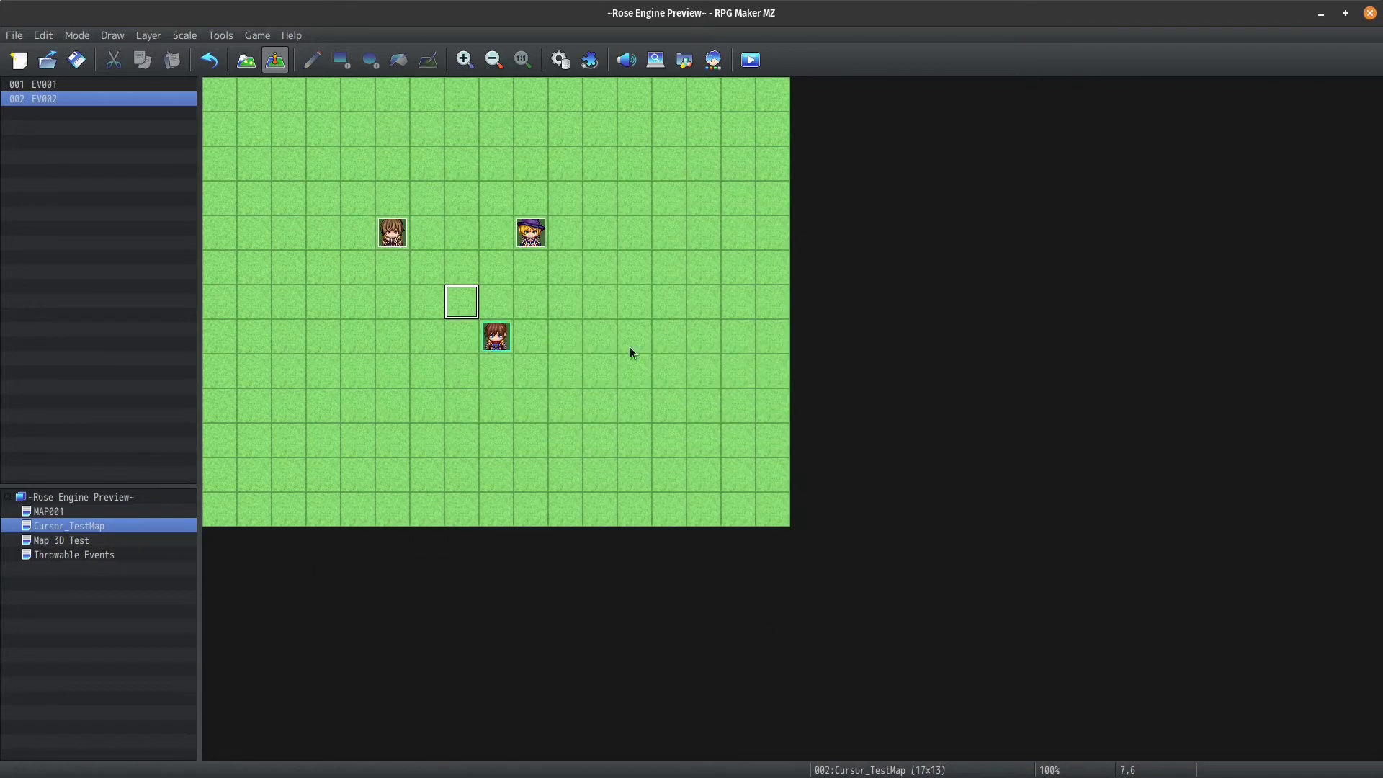
pyautogui.doubleClick(531, 233)
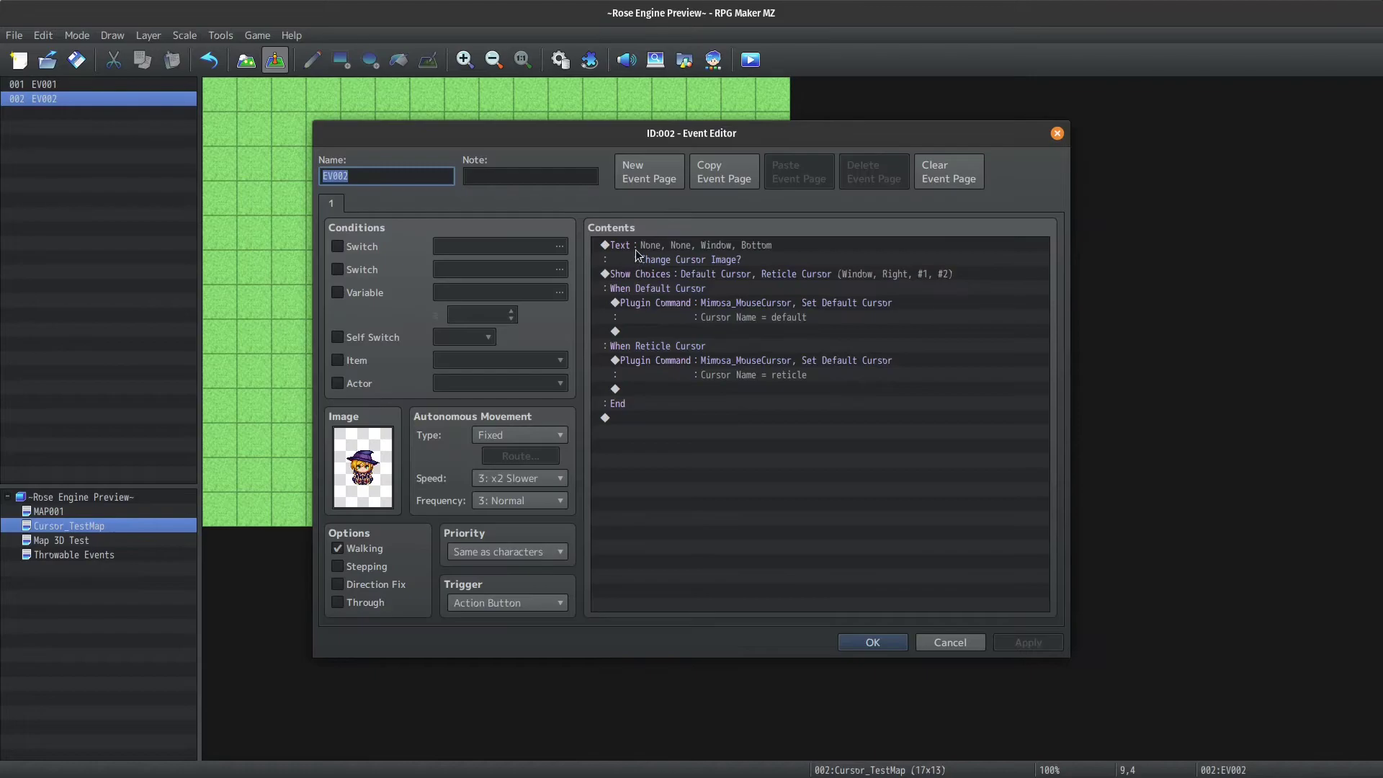
pyautogui.keyDown('shift'); pyautogui.click(634, 352); pyautogui.keyUp('shift')
pyautogui.press('Delete')
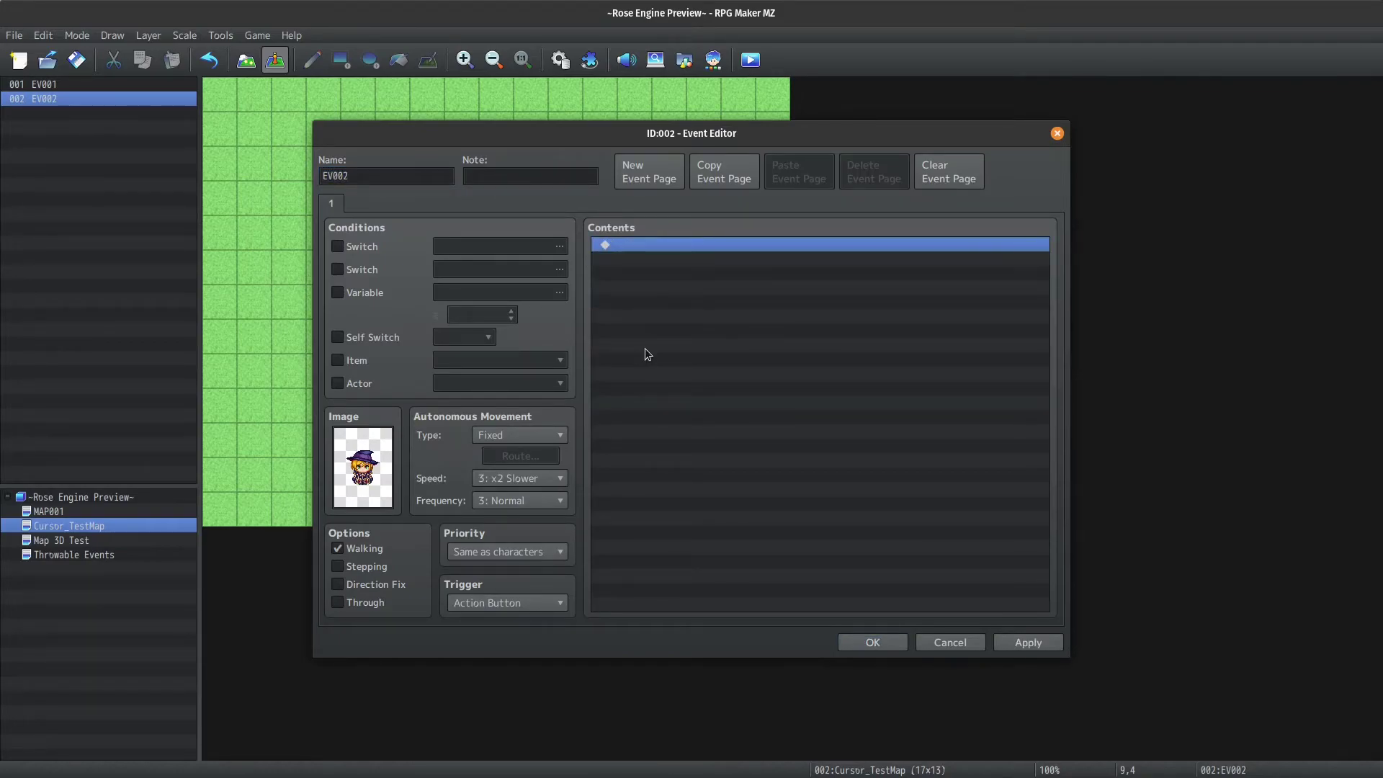
# - Add a Comment and copy the 'setcursor: CURSOR_NAME' line from the plugin help
pyautogui.doubleClick(659, 310)
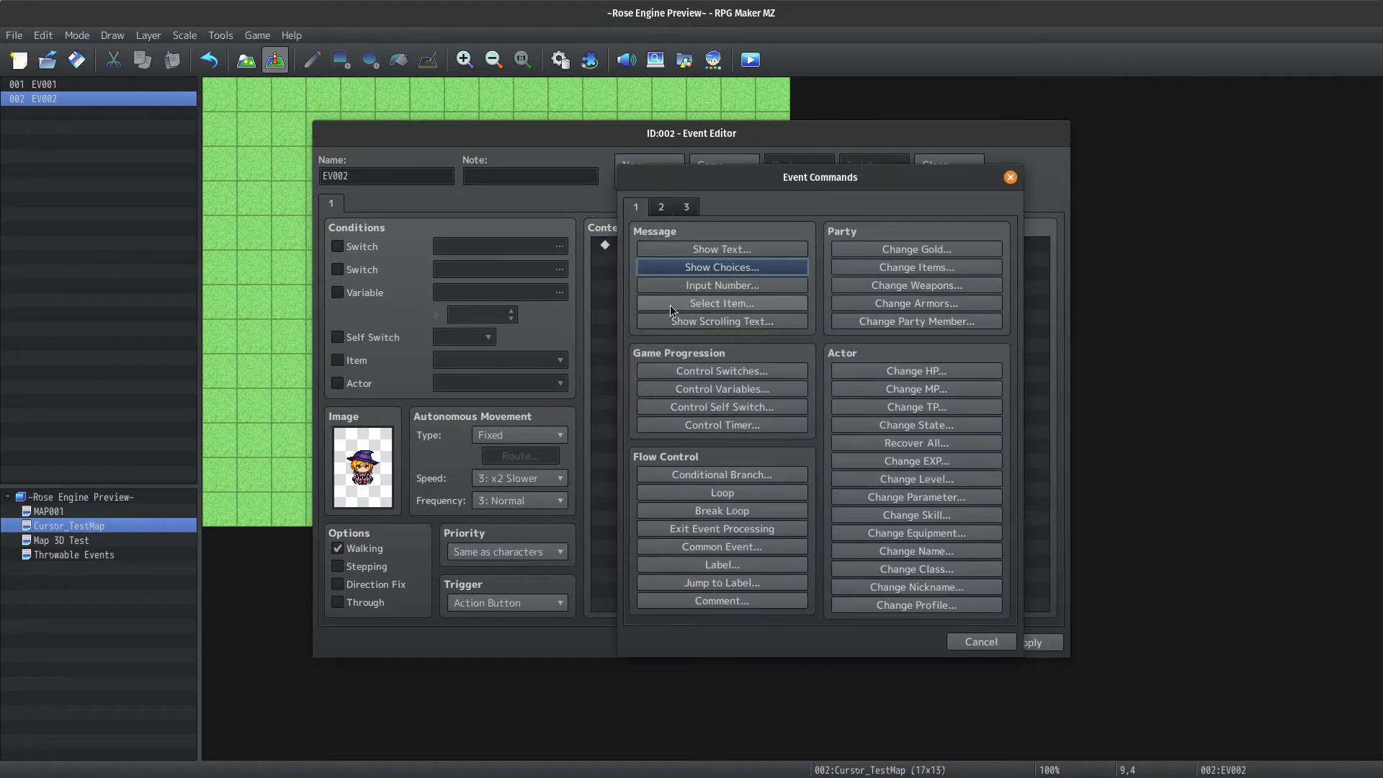
pyautogui.click(685, 207)
pyautogui.click(635, 207)
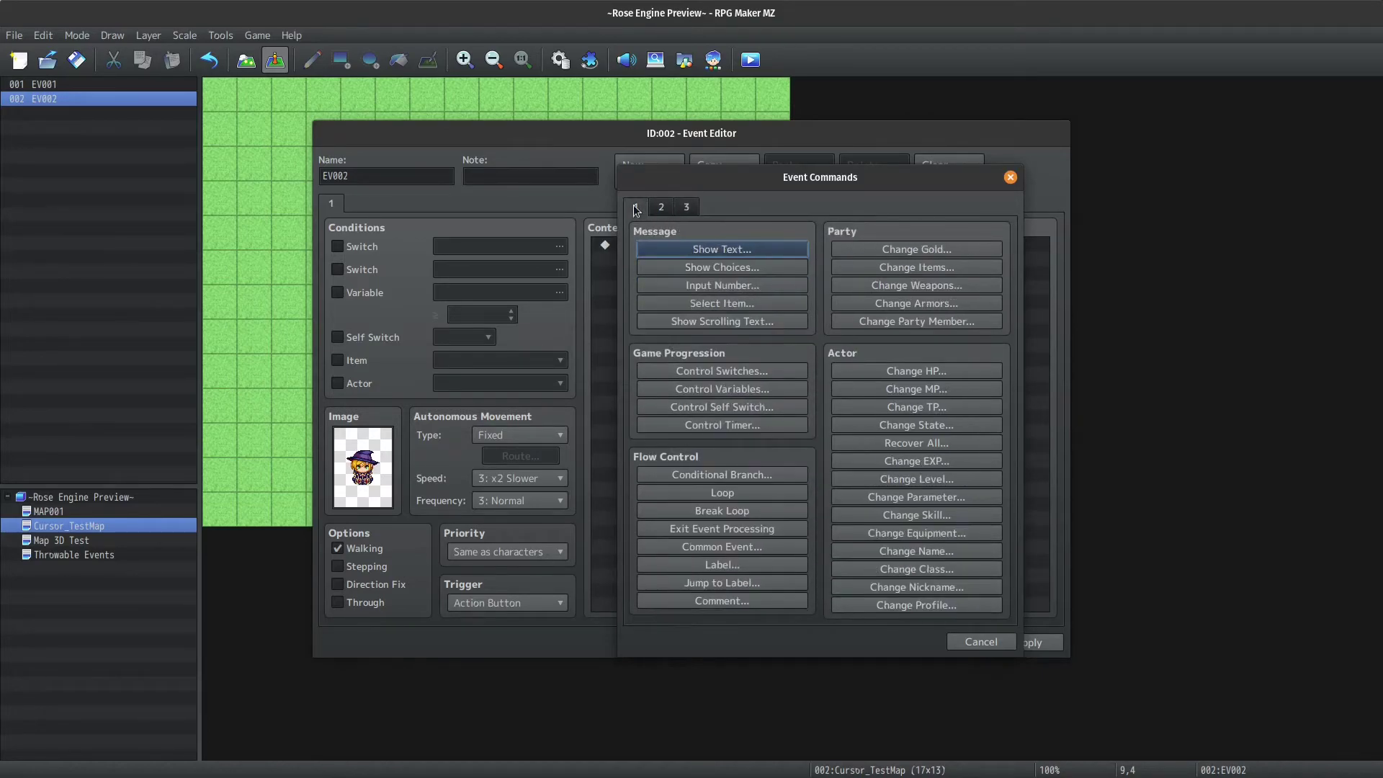
pyautogui.click(722, 601)
pyautogui.press('F1')
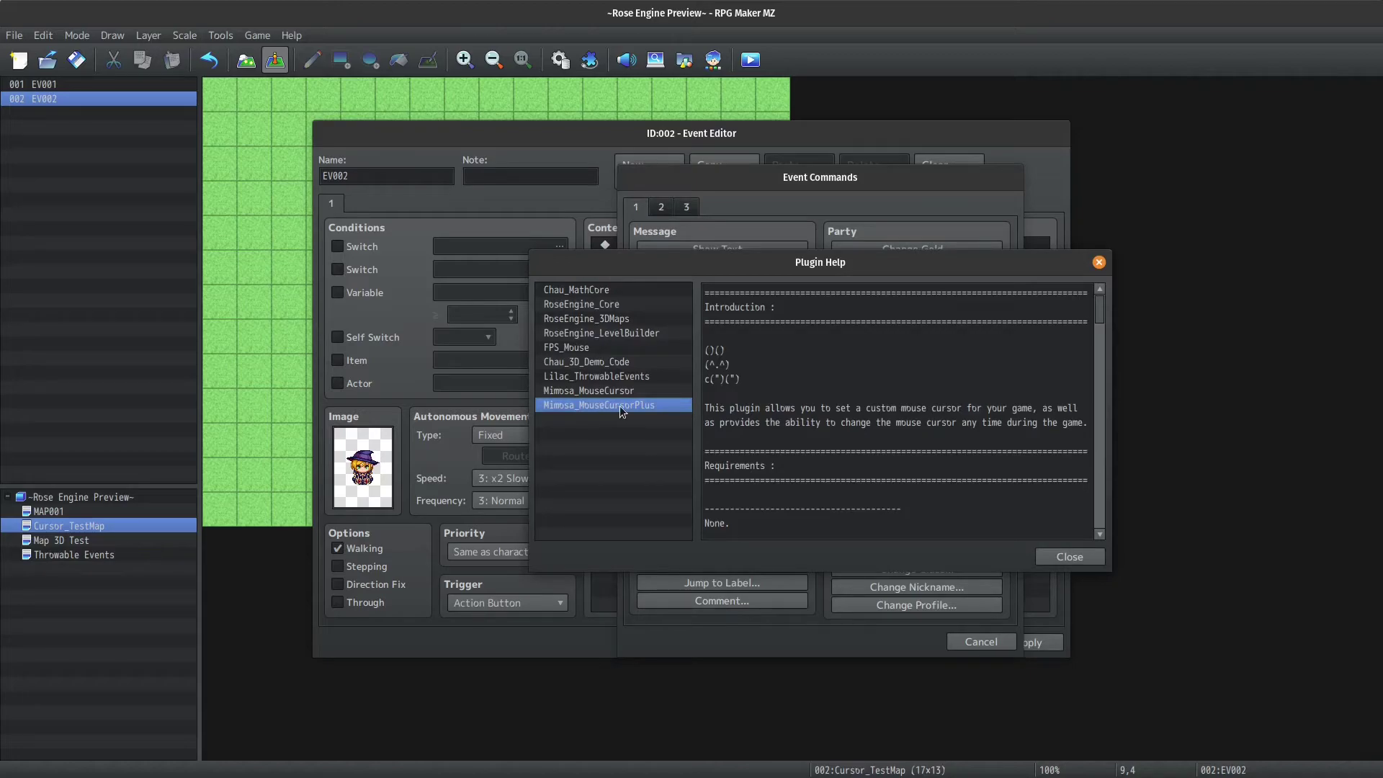
pyautogui.moveTo(1099, 320); pyautogui.dragTo(1104, 427)
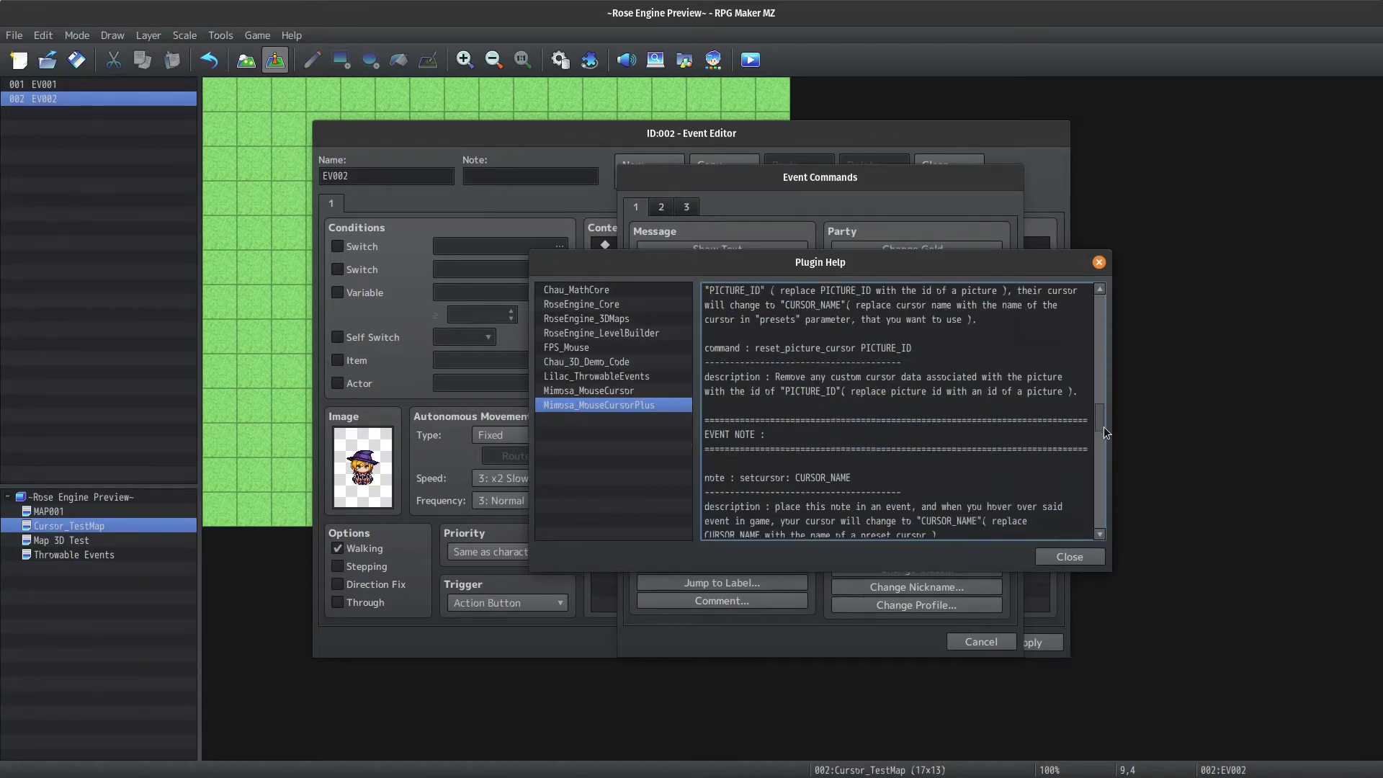
pyautogui.scroll(-1, 834, 446)
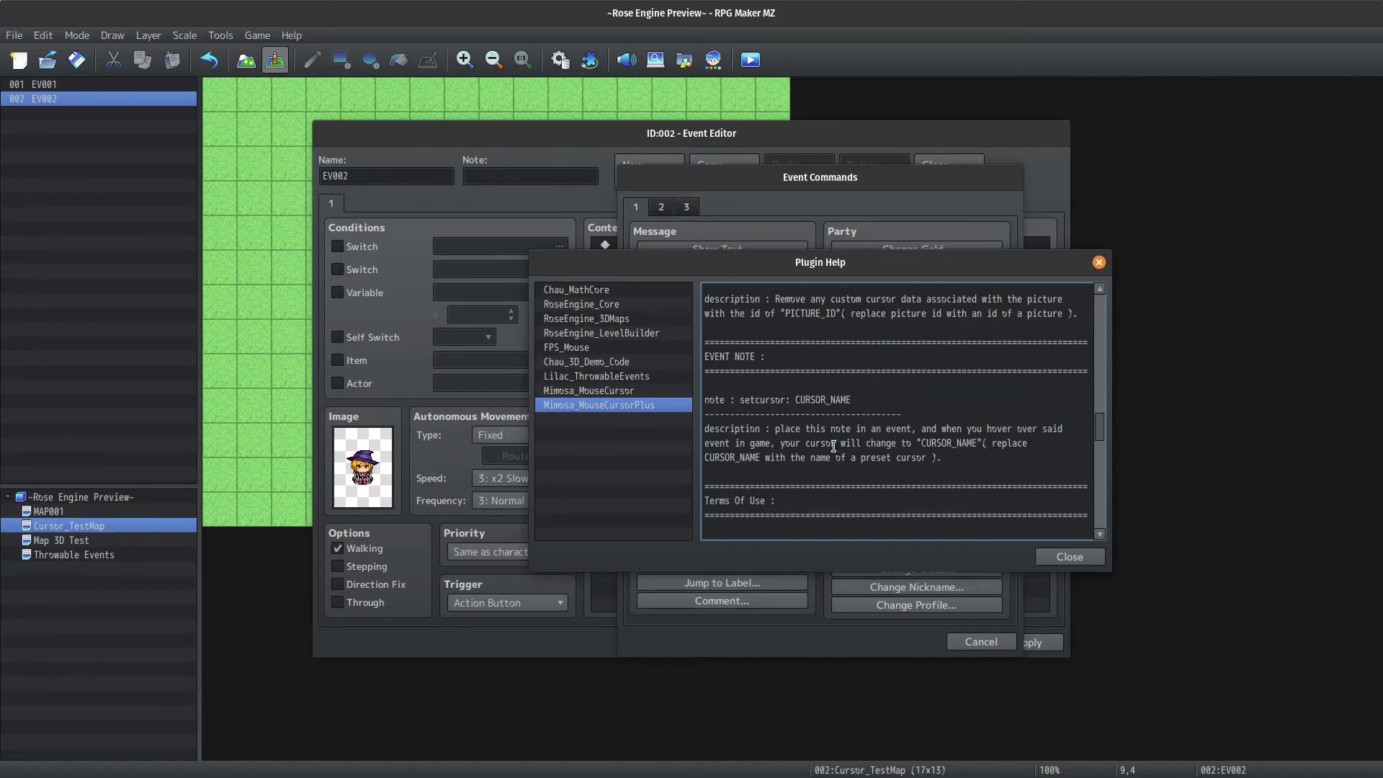
pyautogui.doubleClick(765, 401)
pyautogui.keyDown('shift'); pyautogui.click(857, 403); pyautogui.keyUp('shift')
pyautogui.hotkey('ctrl', 'c')
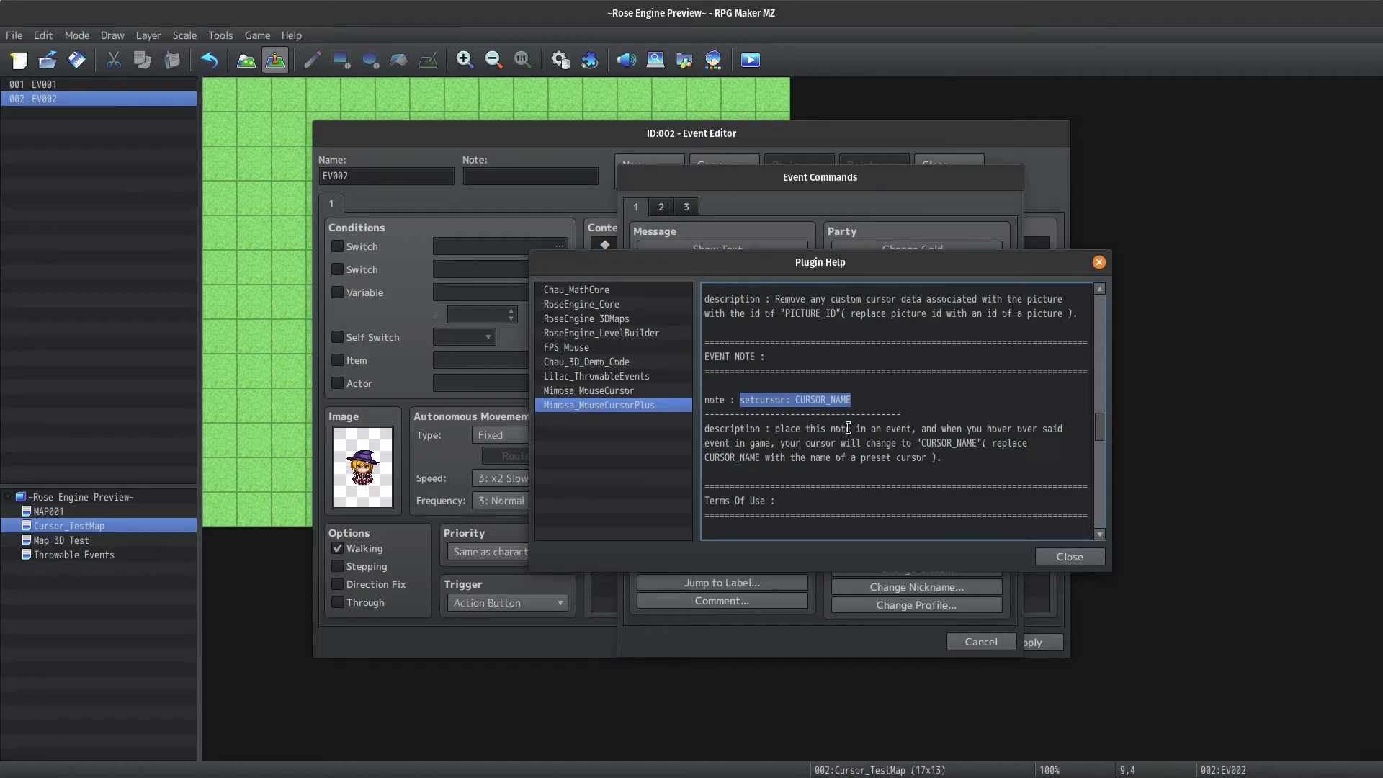
pyautogui.rightClick(820, 405)
pyautogui.click(865, 433)
pyautogui.click(1065, 558)
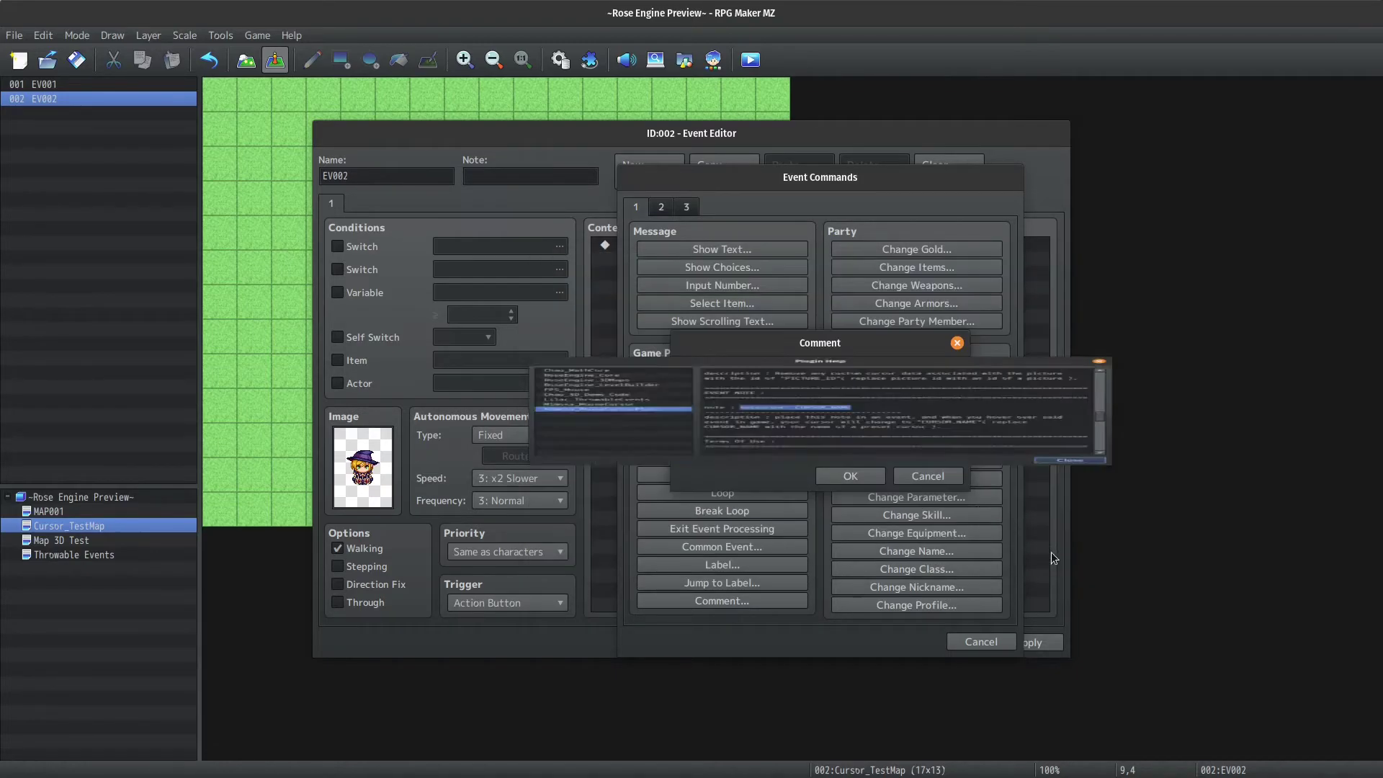
# - Paste the note, replace CURSOR_NAME with reticle, and confirm the comment
pyautogui.hotkey('ctrl', 'v')
pyautogui.hotkey('ctrl', 'shift', 'Left')
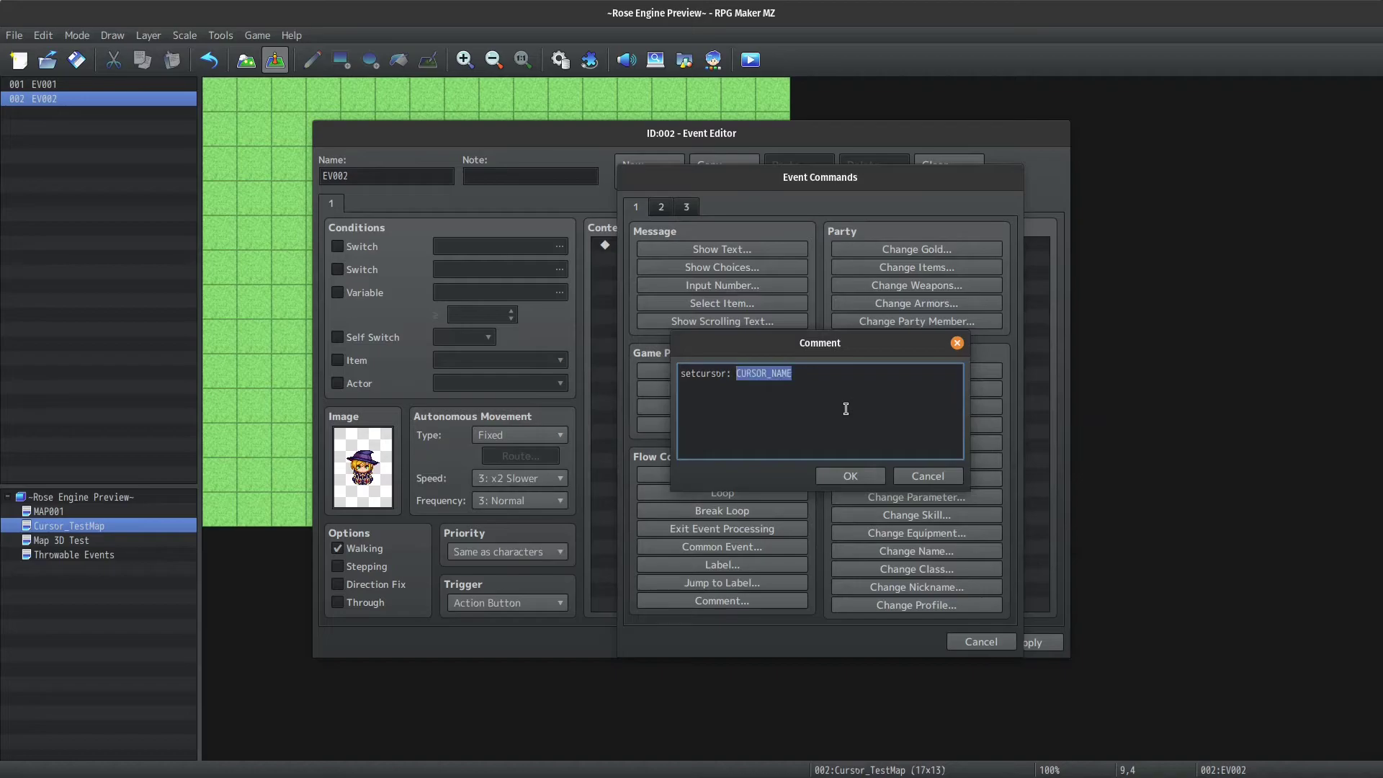
pyautogui.write('reticle')
pyautogui.hotkey('ctrl', 'Return')
pyautogui.hotkey('ctrl', 'Return')
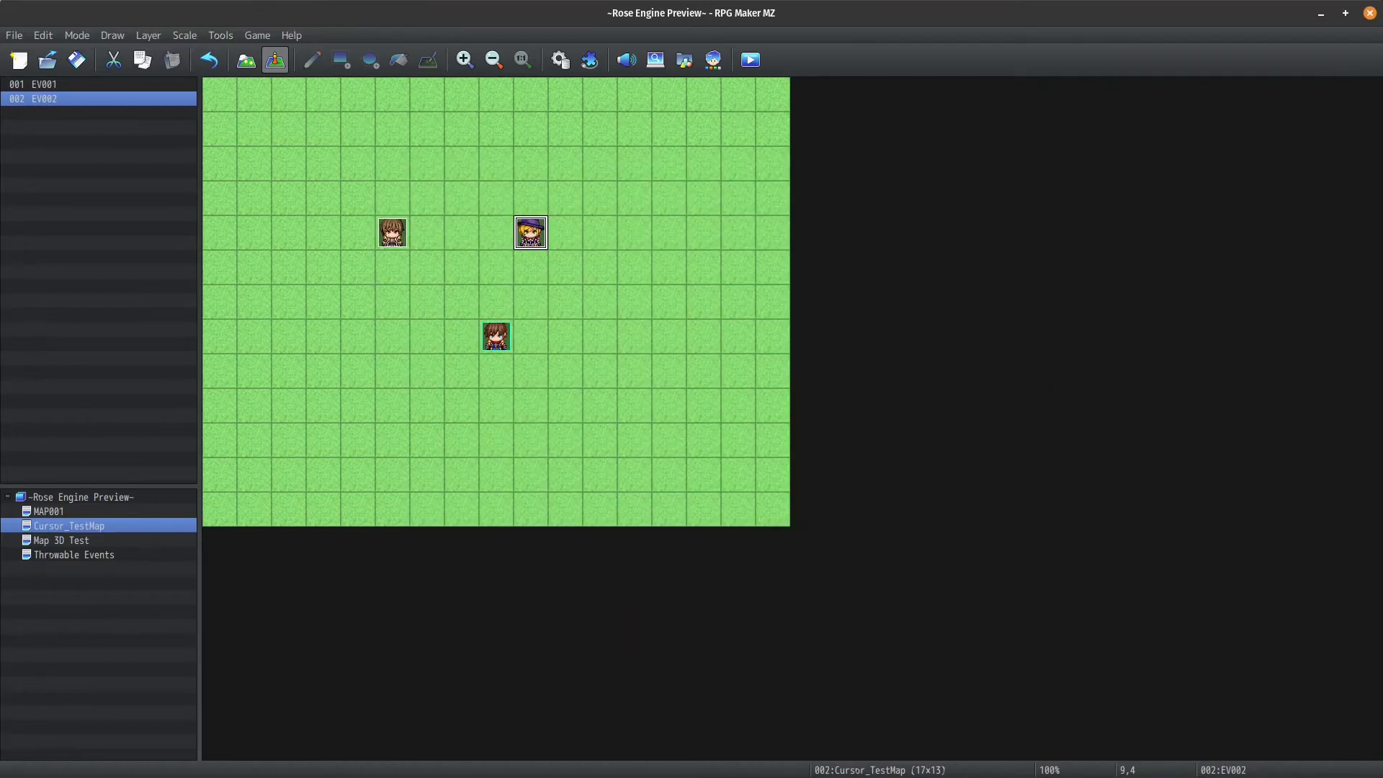
# - Run a fullscreen playtest, peek at Continue, and return to the title menu
pyautogui.click(750, 63)
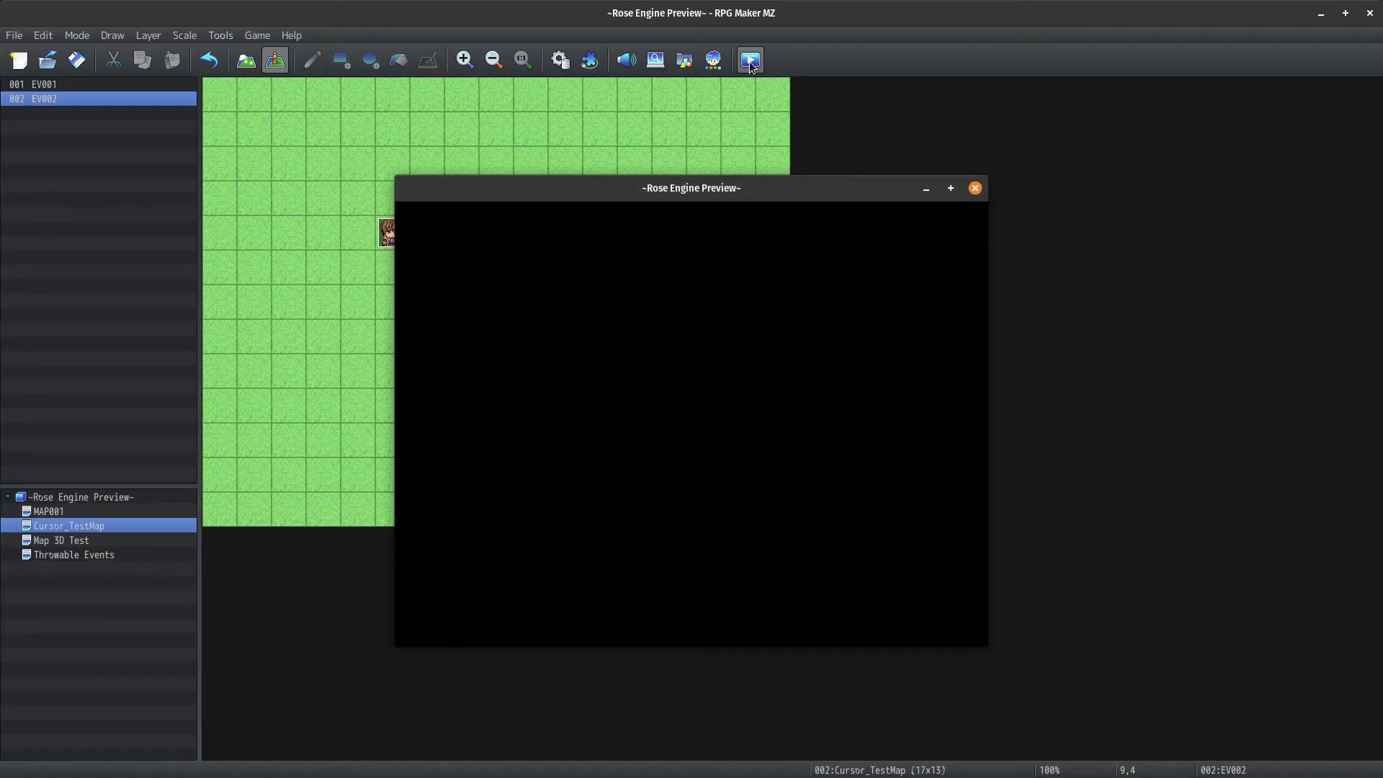
pyautogui.press('F4')
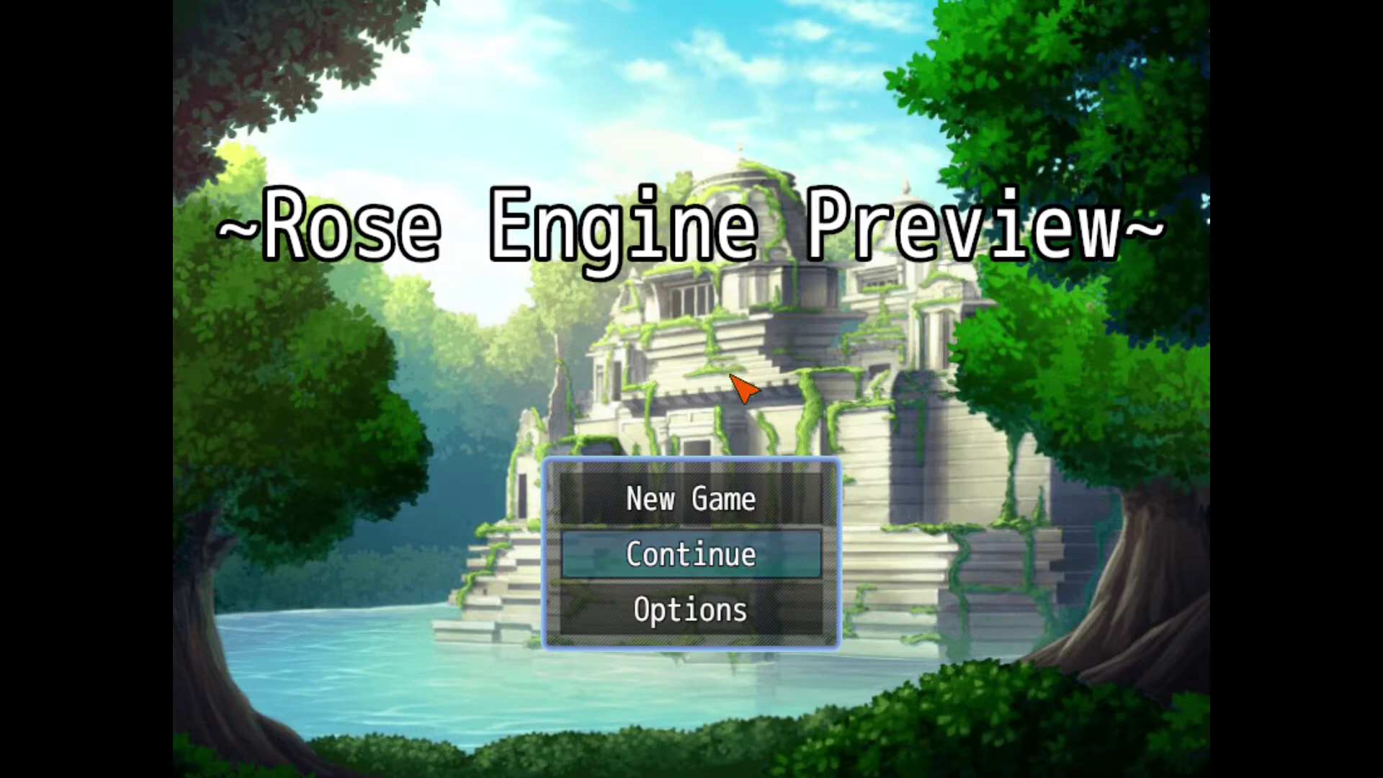
pyautogui.click(673, 555)
pyautogui.press('Escape')
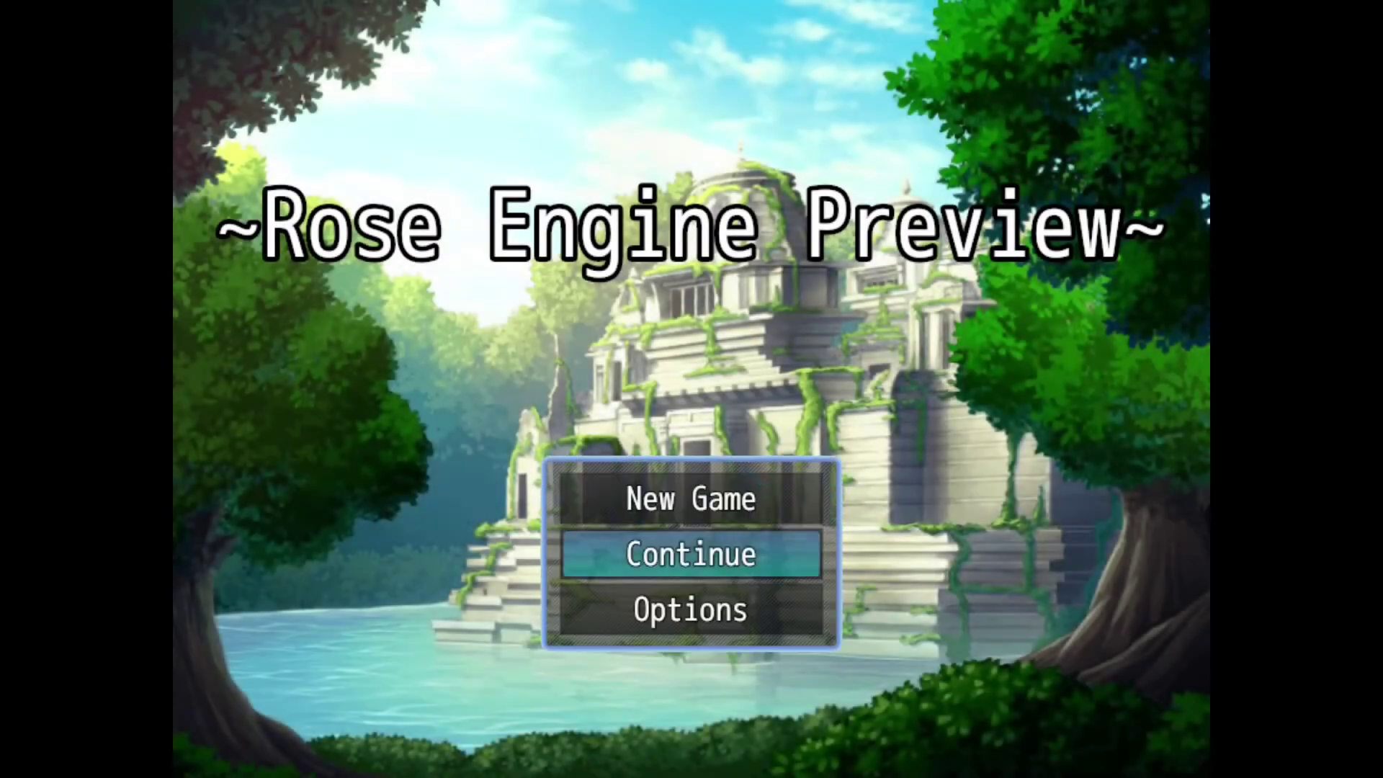
# - Start a New Game, click the witch to check the reticle cursor, then exit fullscreen
pyautogui.click(690, 499)
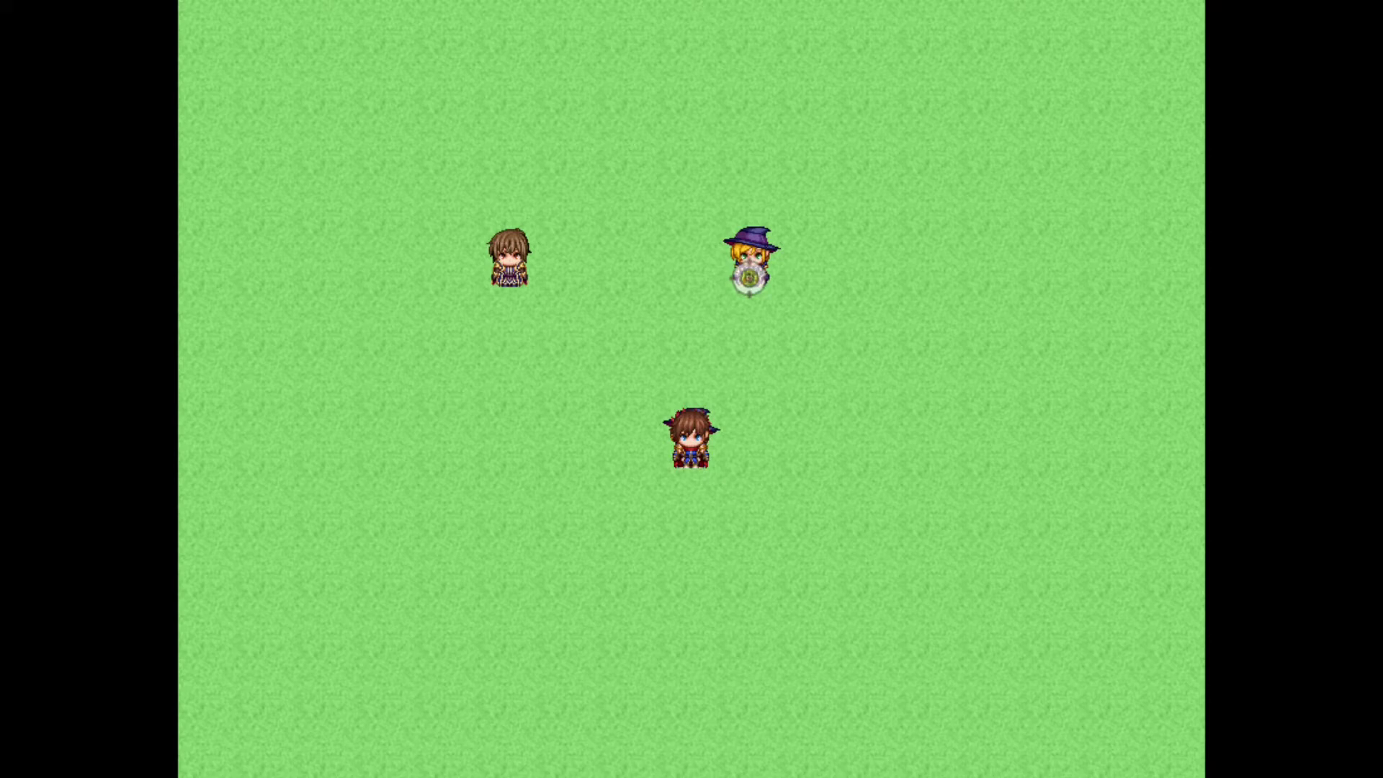
pyautogui.click(749, 278)
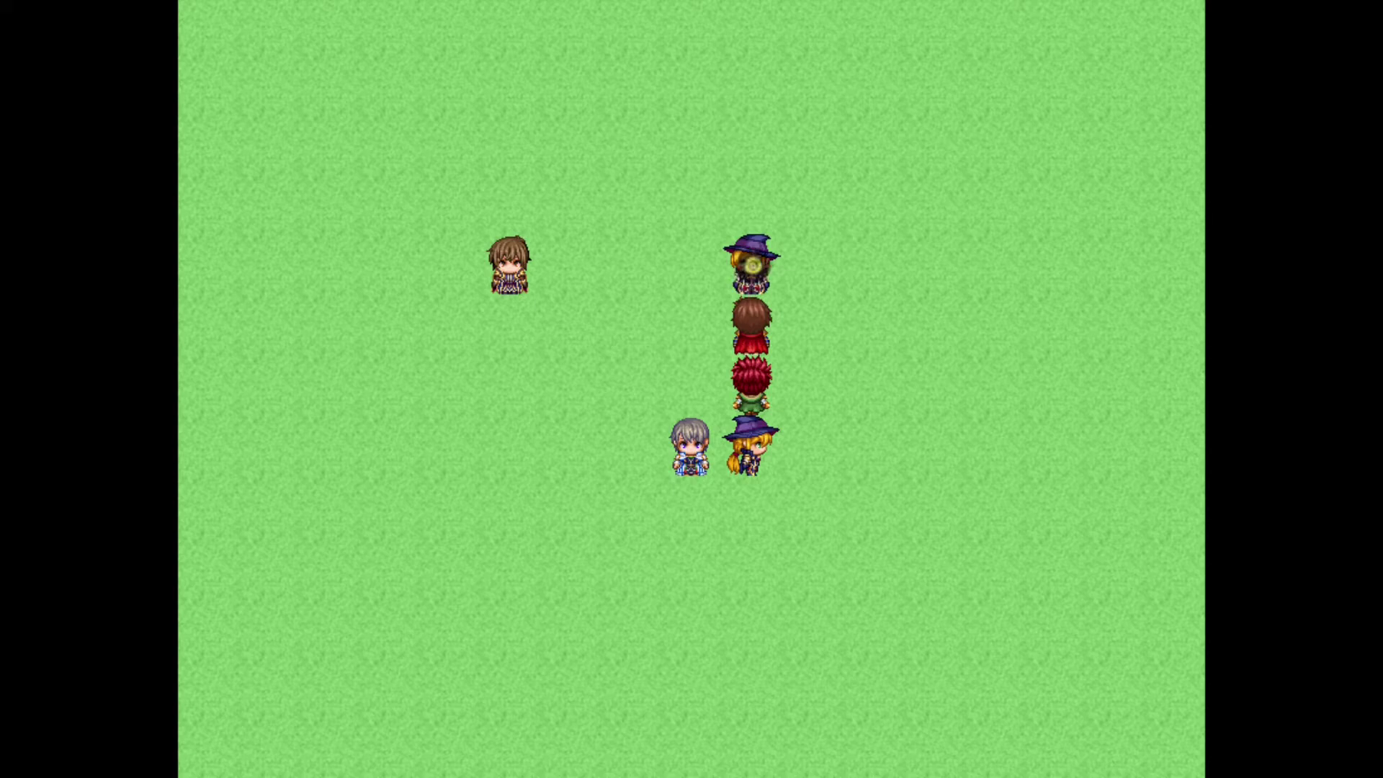
pyautogui.press('F4')
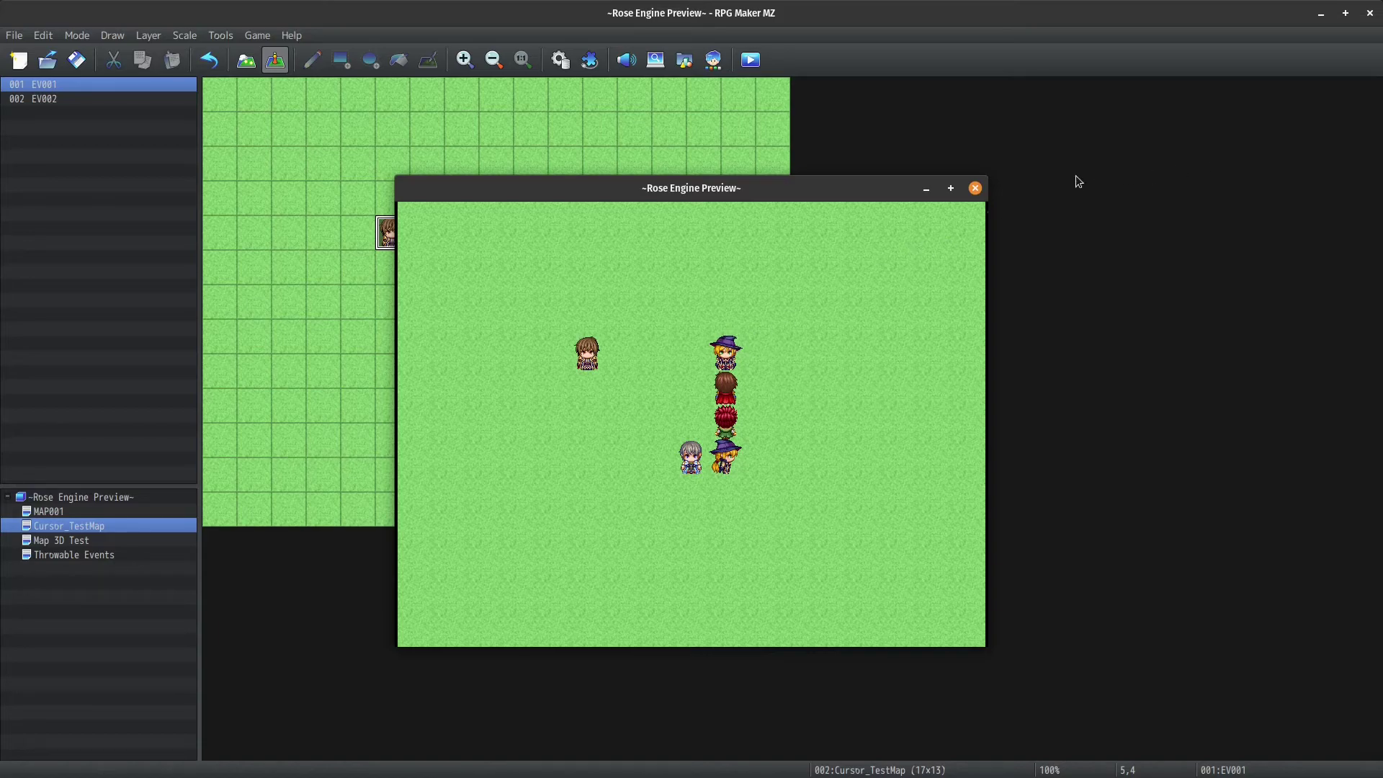
# - Close the playtest, add ButtonPicture, and move Mimosa_MouseCursorPlus below it in the plugin list
pyautogui.click(976, 190)
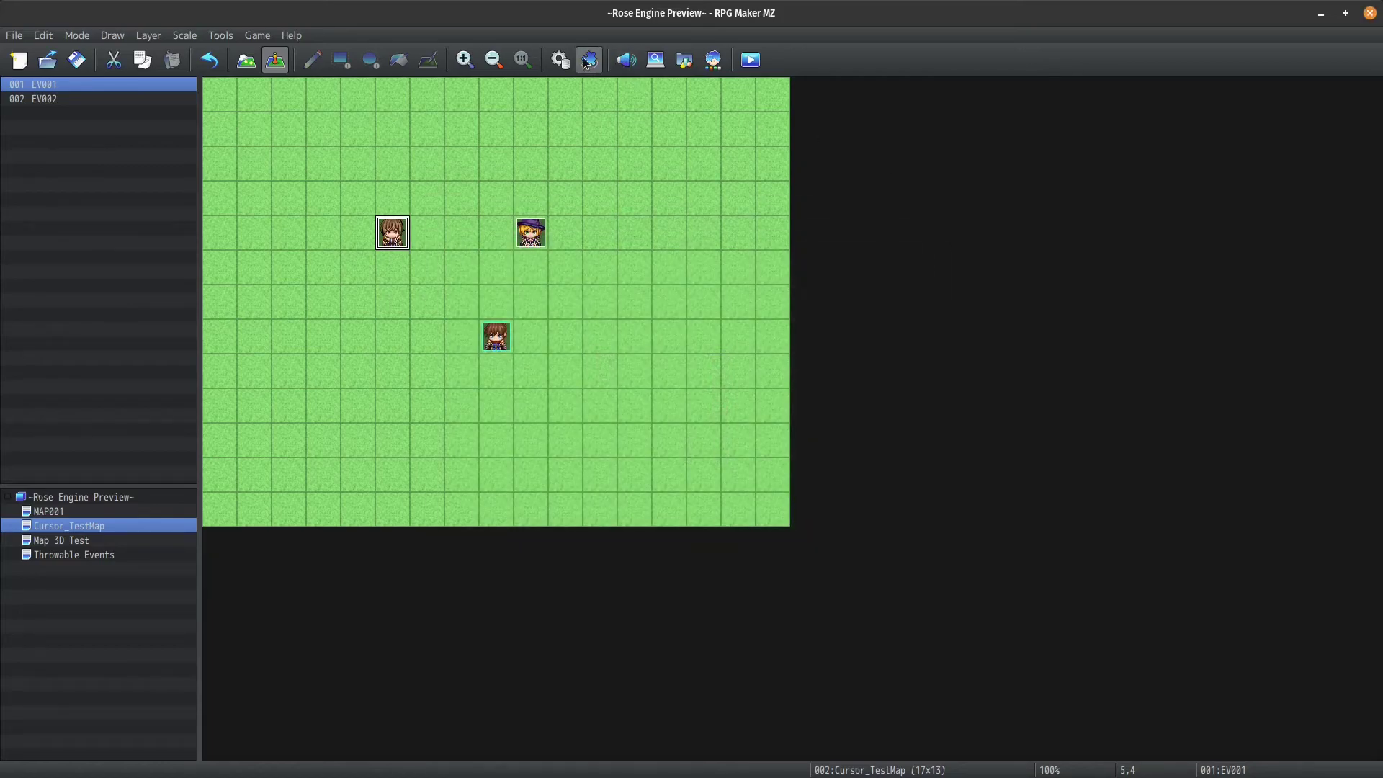
pyautogui.click(589, 60)
pyautogui.click(549, 348)
pyautogui.doubleClick(547, 347)
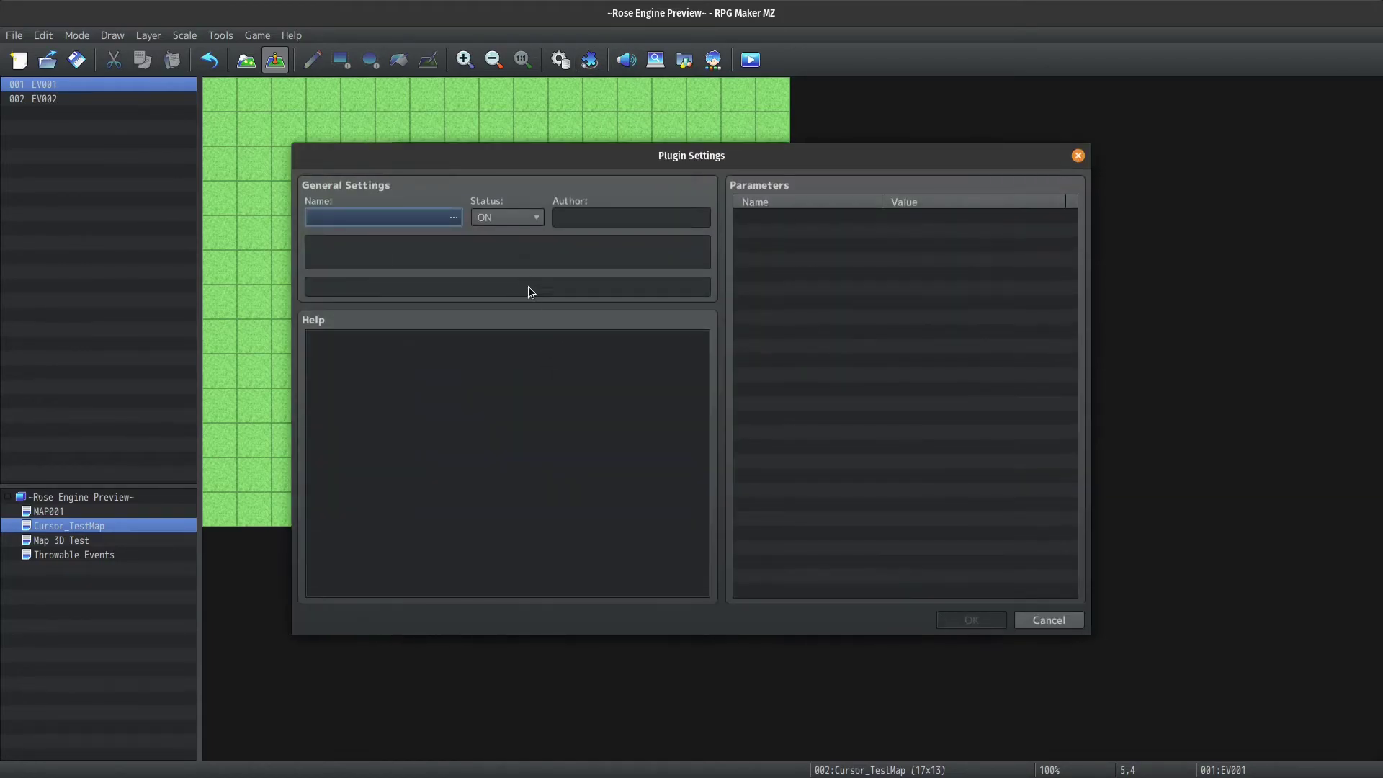
pyautogui.click(441, 217)
pyautogui.doubleClick(452, 295)
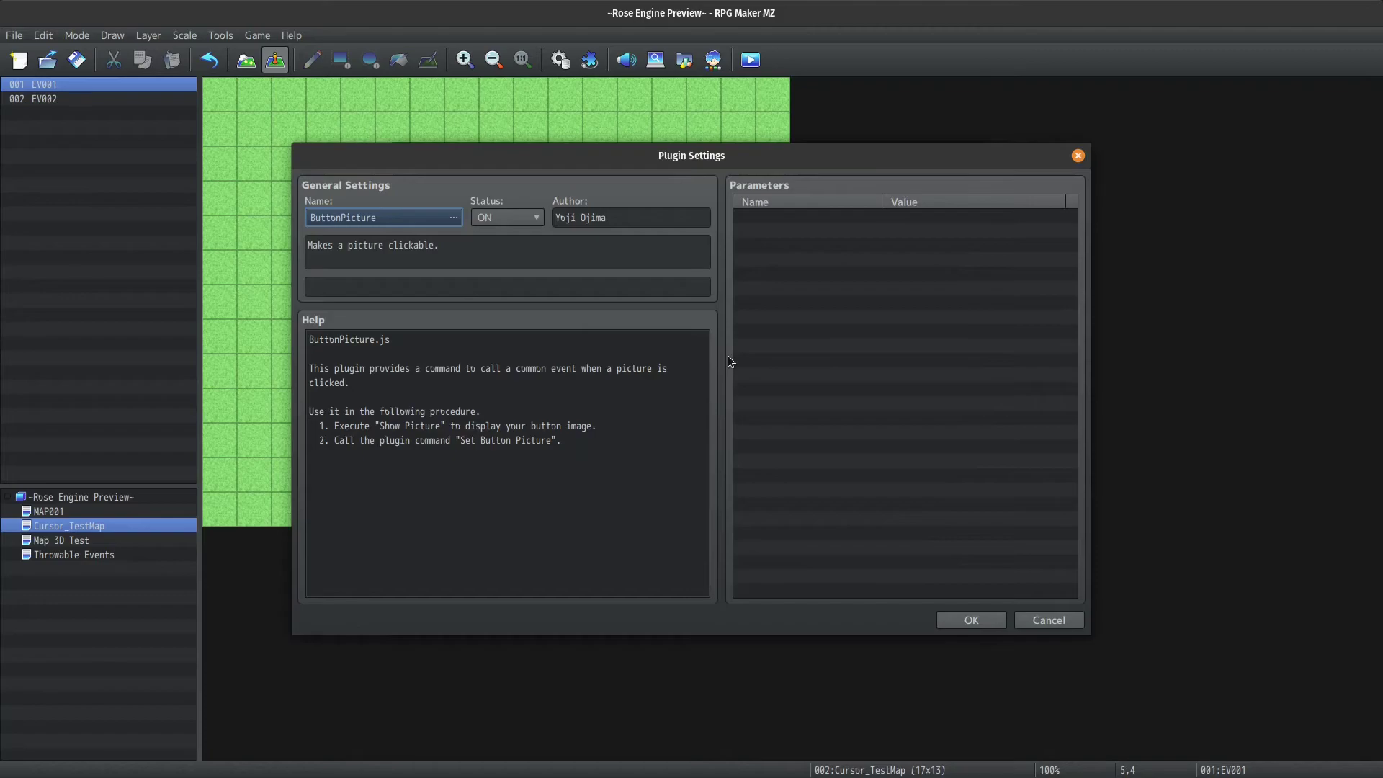
pyautogui.click(972, 620)
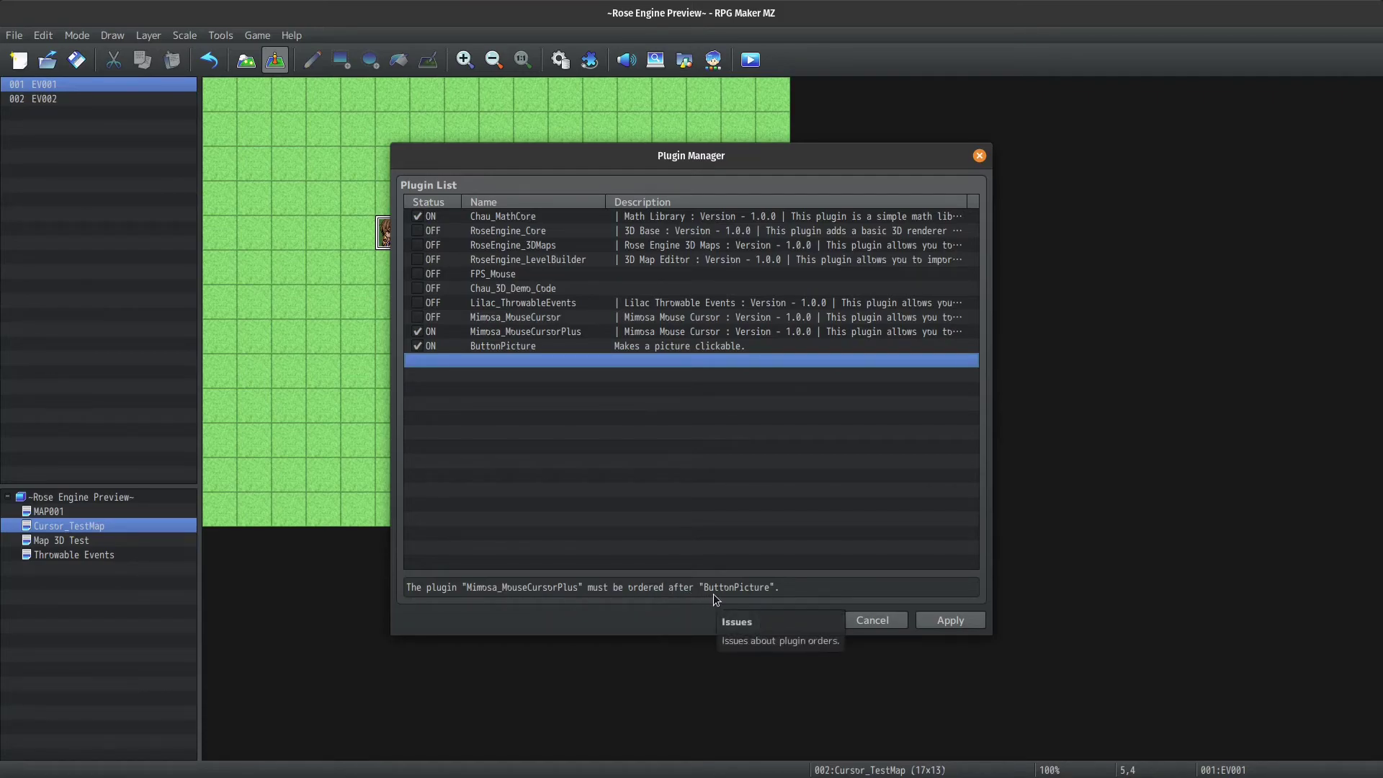
pyautogui.moveTo(508, 331); pyautogui.dragTo(503, 360)
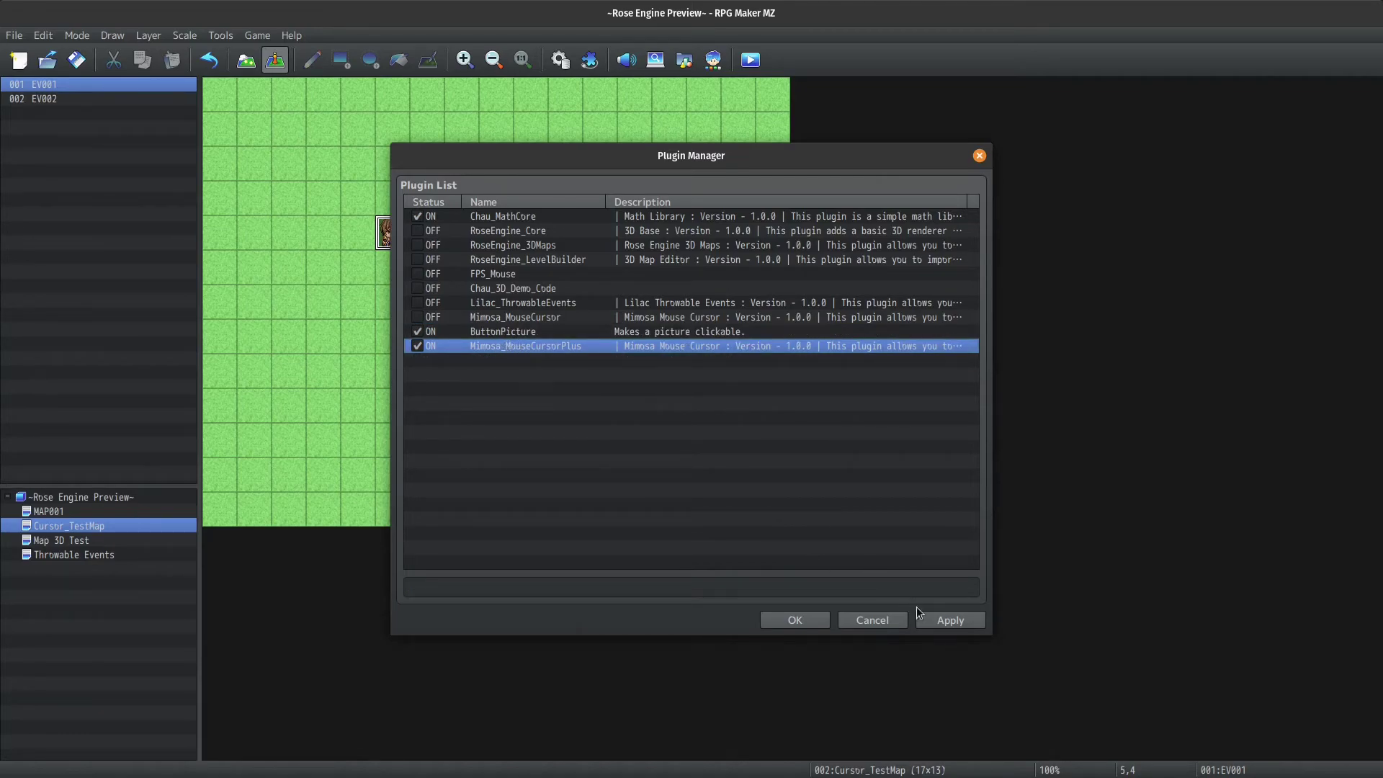
pyautogui.click(943, 621)
pyautogui.click(797, 621)
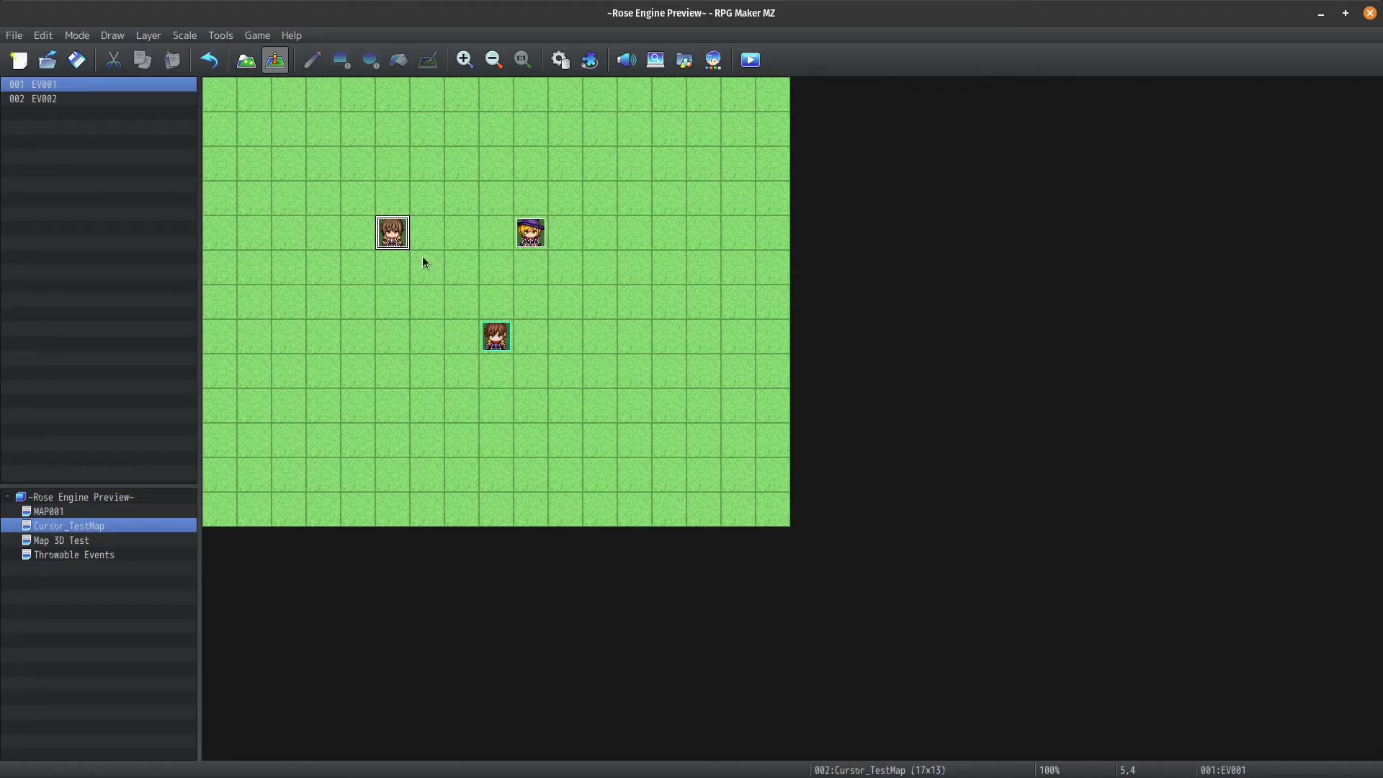
# - Delete all of EV001's existing cursor on/off dialogue commands
pyautogui.doubleClick(392, 231)
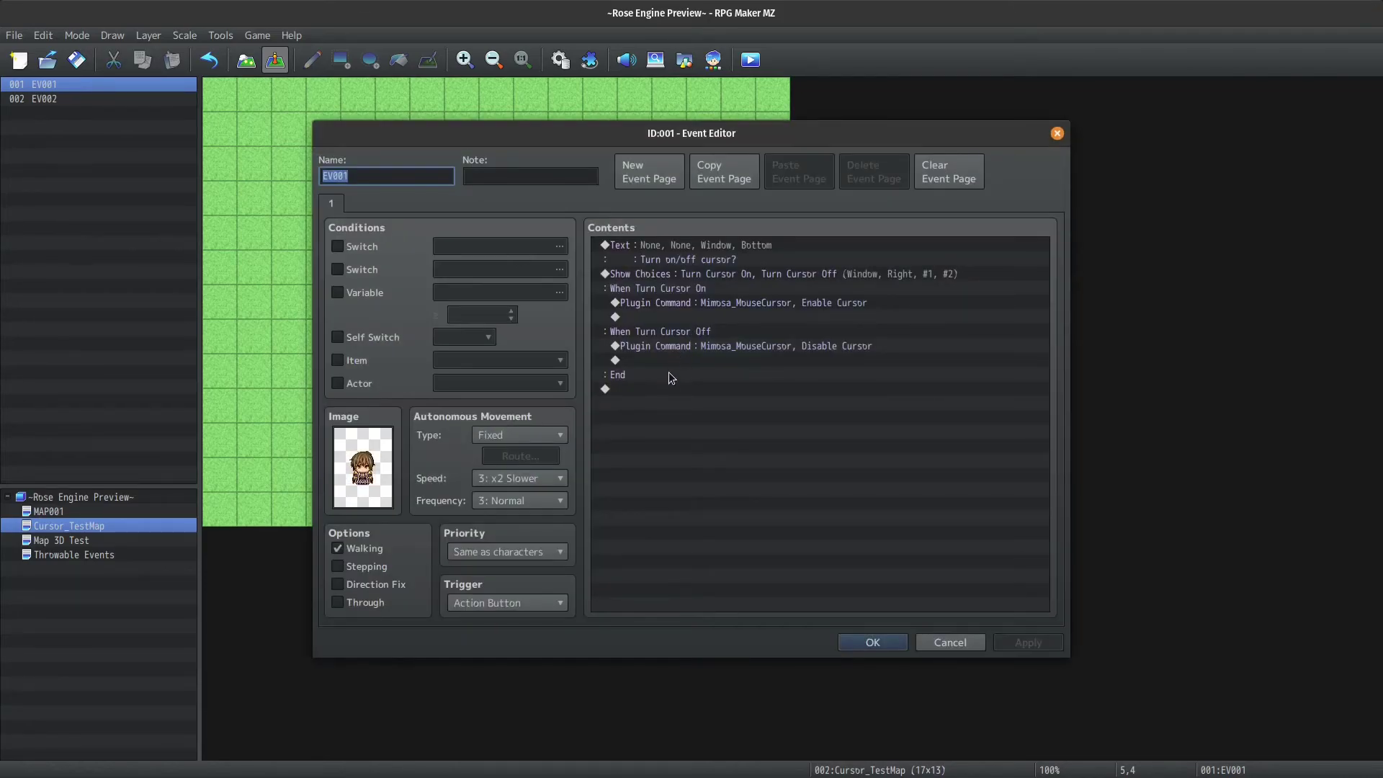
pyautogui.click(657, 256)
pyautogui.keyDown('shift'); pyautogui.click(647, 343); pyautogui.keyUp('shift')
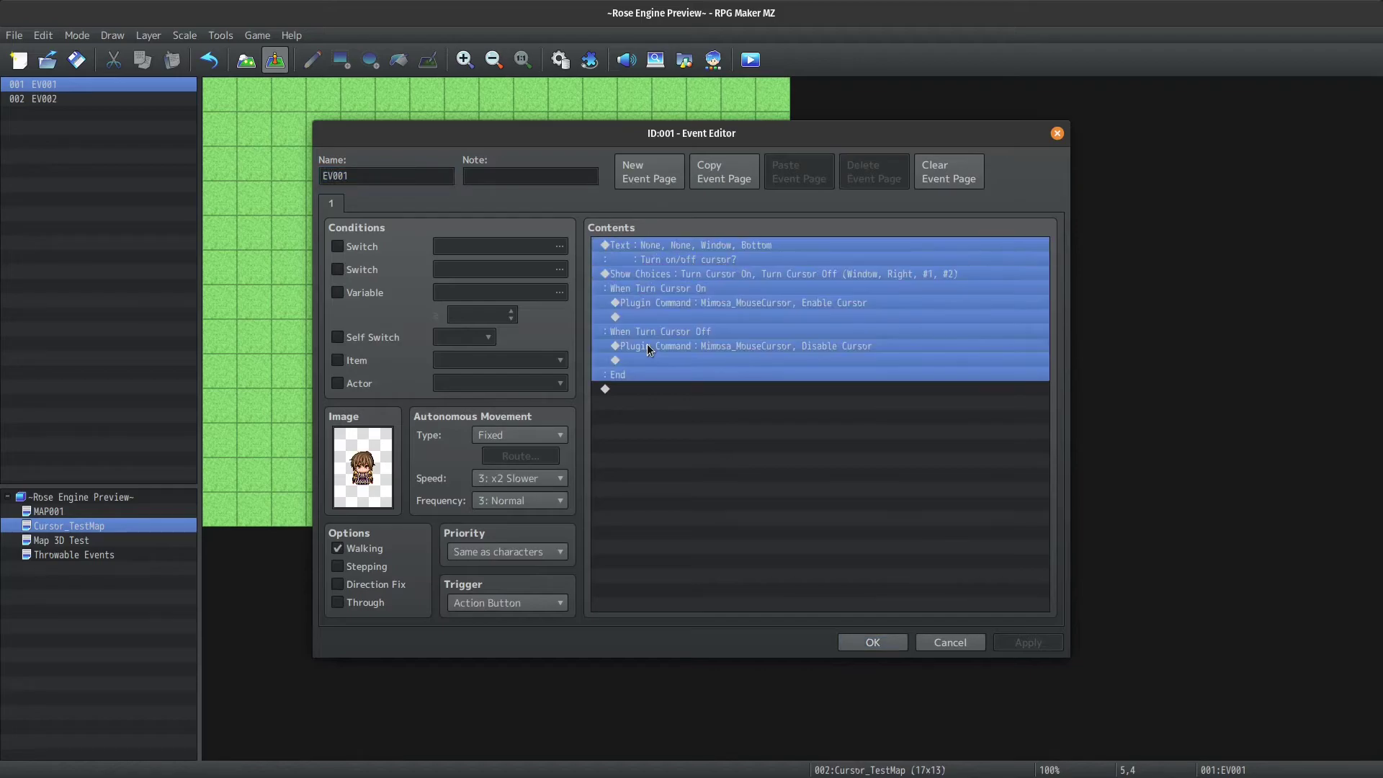
pyautogui.press('Delete')
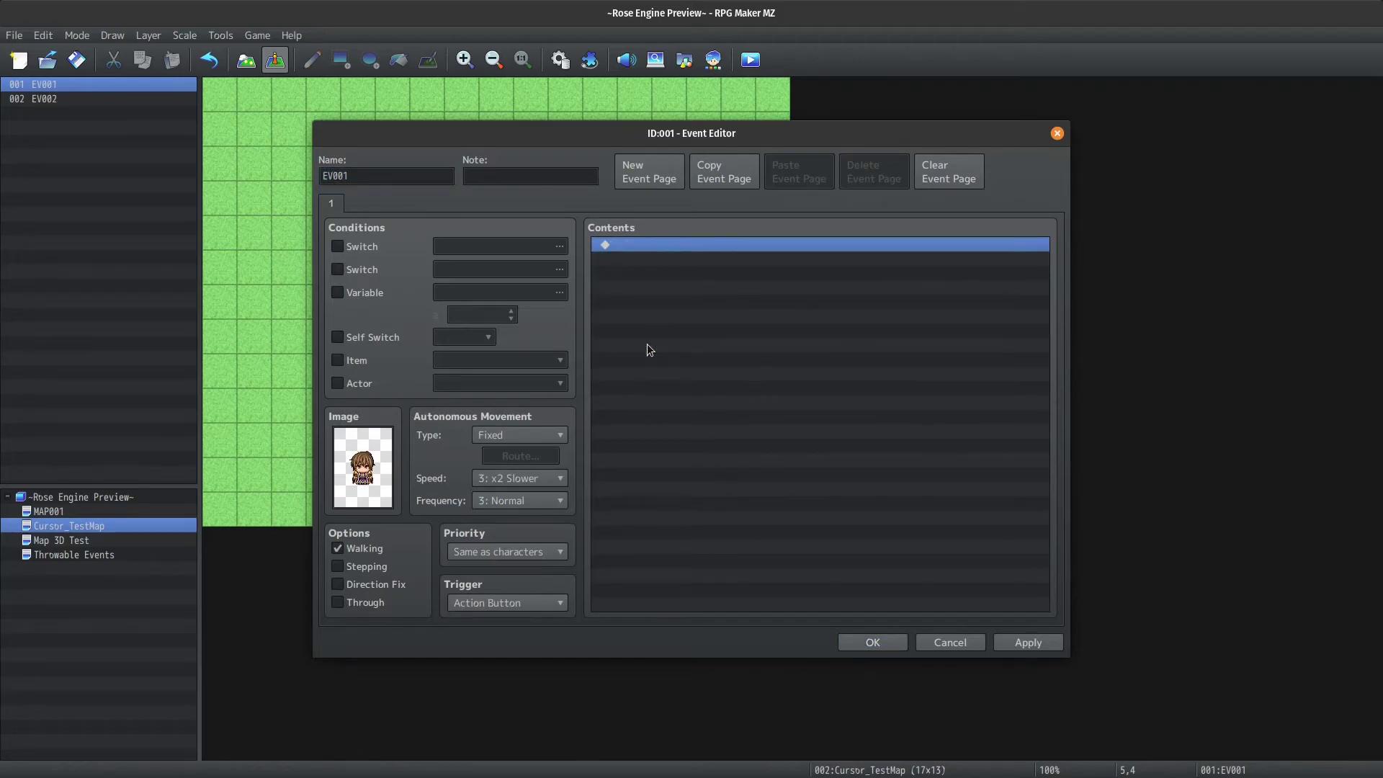
# - Insert Show Picture #1 using Actor2_5 at Upper Left, X 0, Y 0
pyautogui.doubleClick(673, 290)
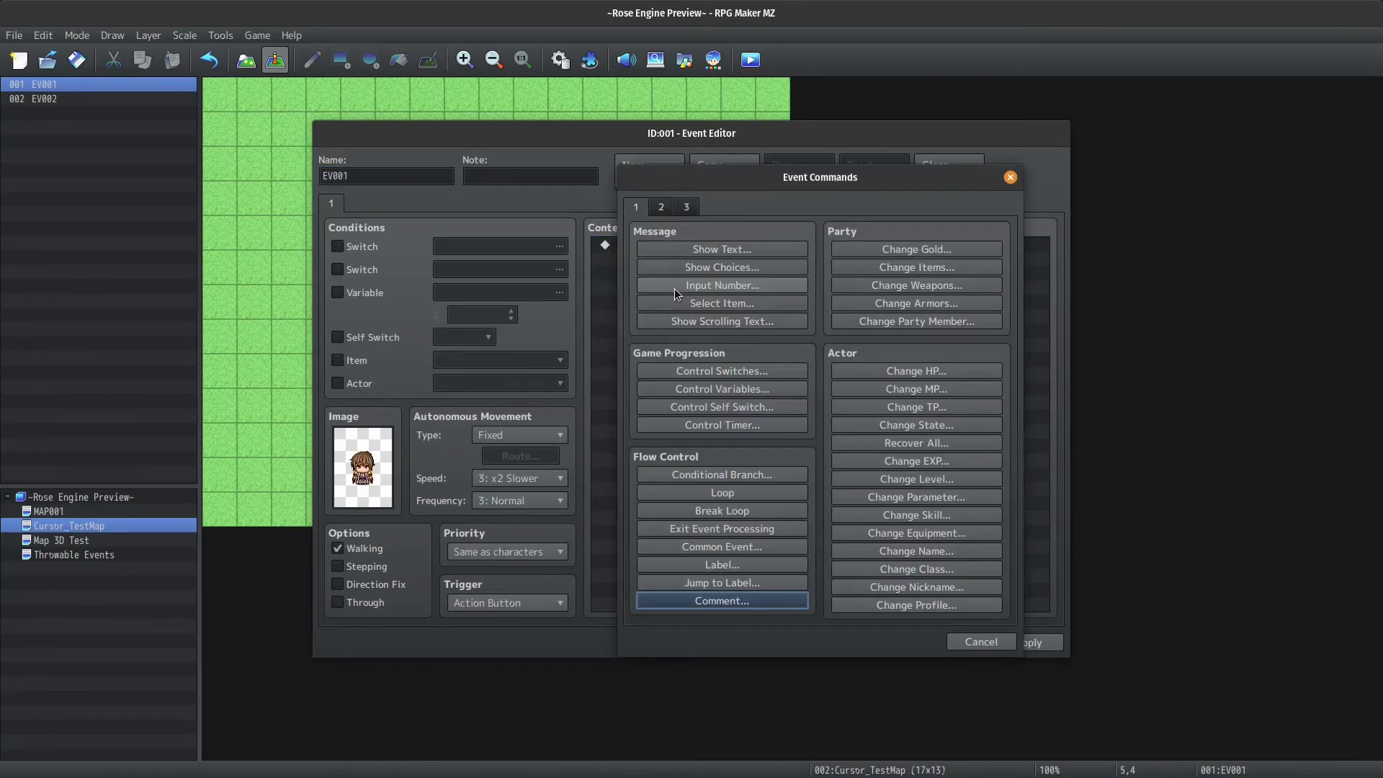
pyautogui.click(662, 209)
pyautogui.click(687, 209)
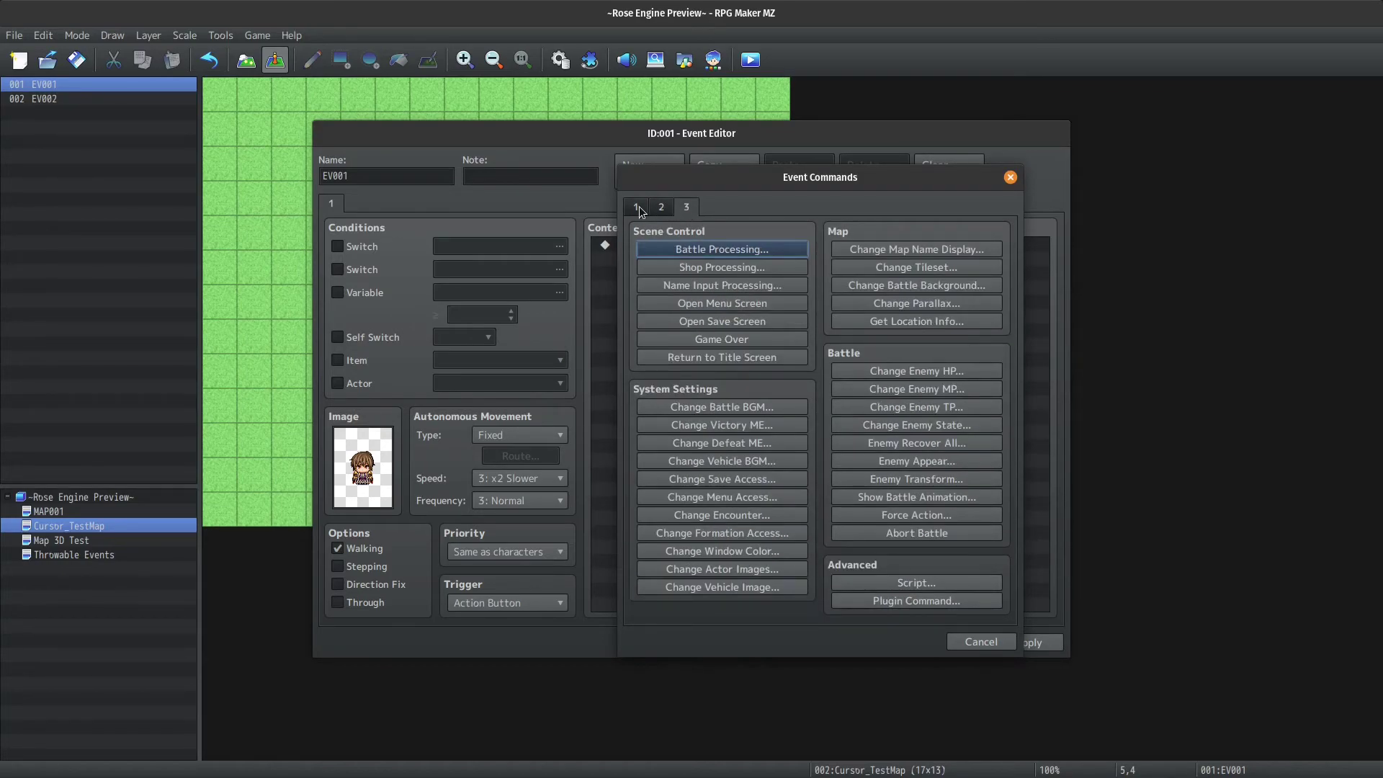
pyautogui.click(661, 208)
pyautogui.click(706, 530)
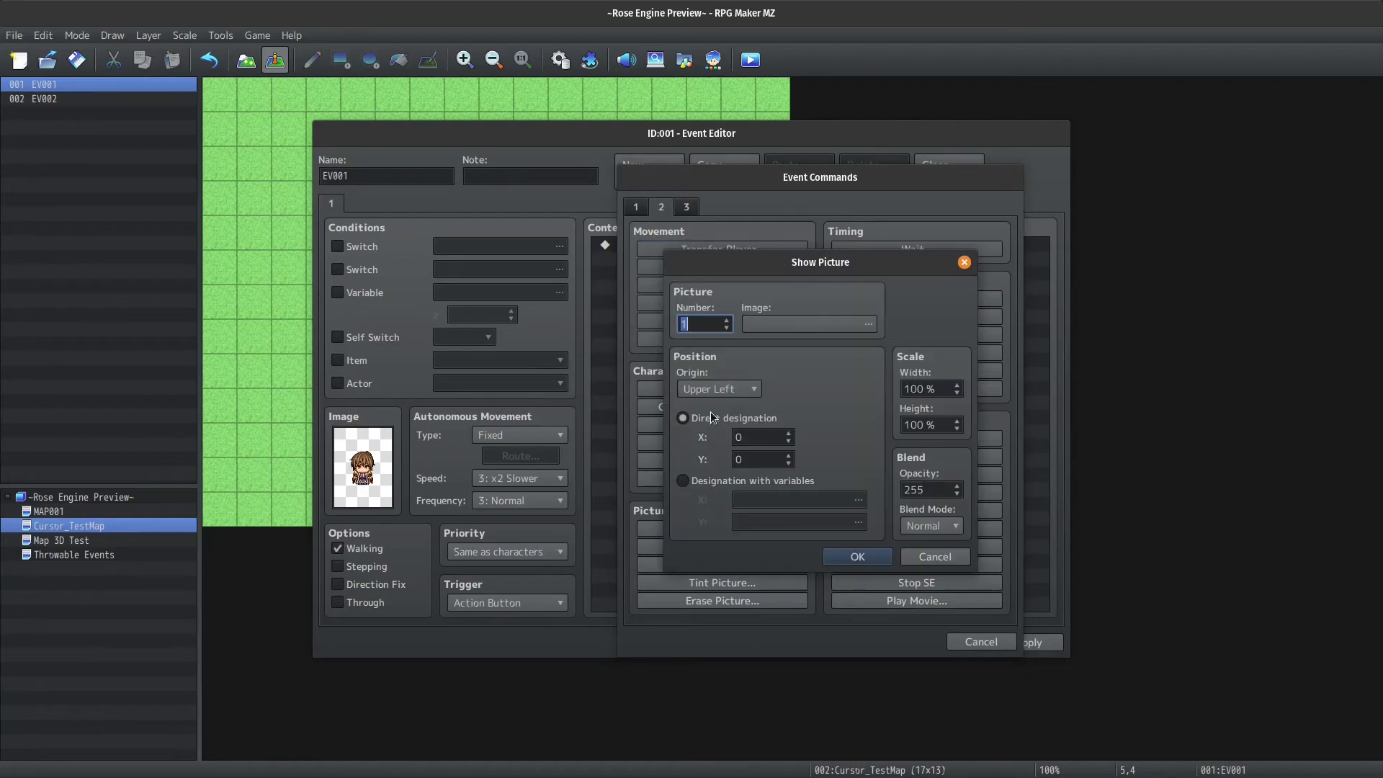
pyautogui.click(768, 322)
pyautogui.click(605, 361)
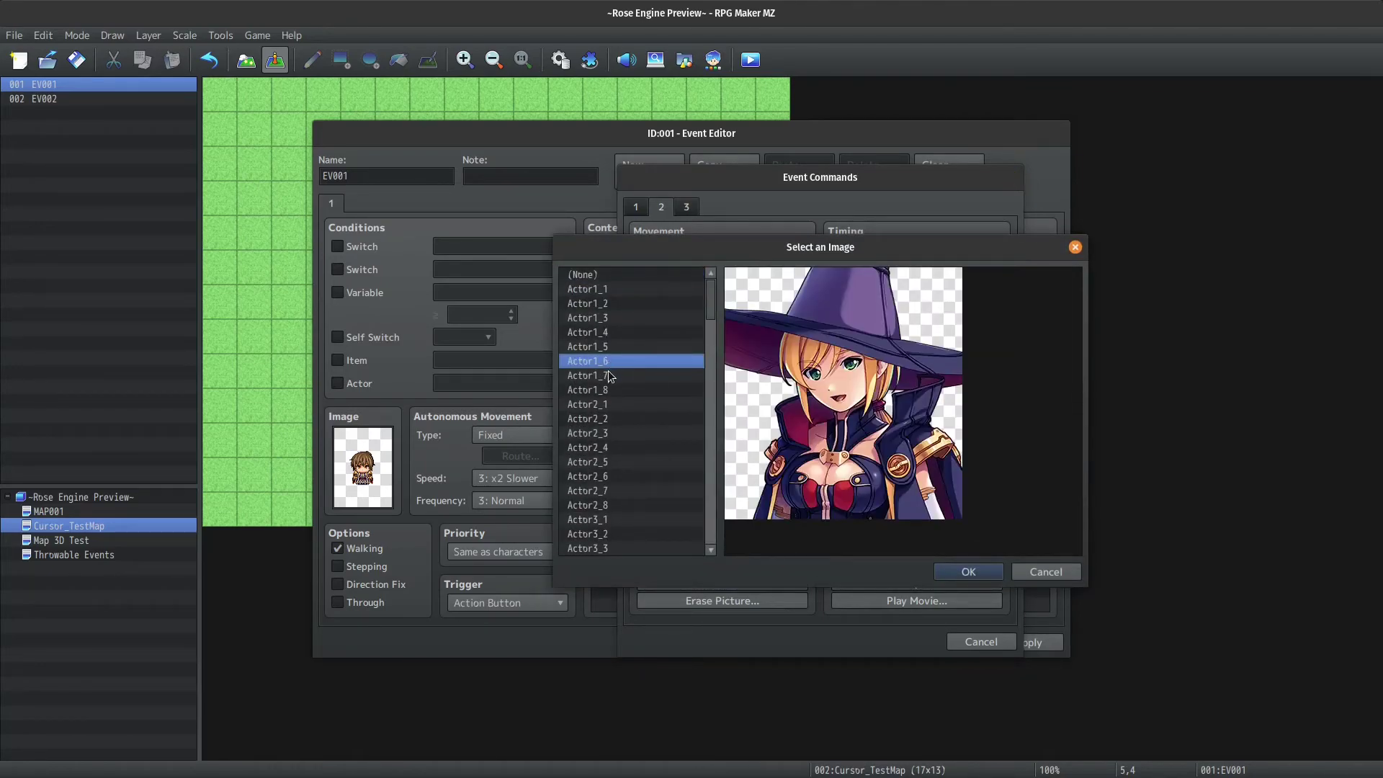
pyautogui.click(673, 461)
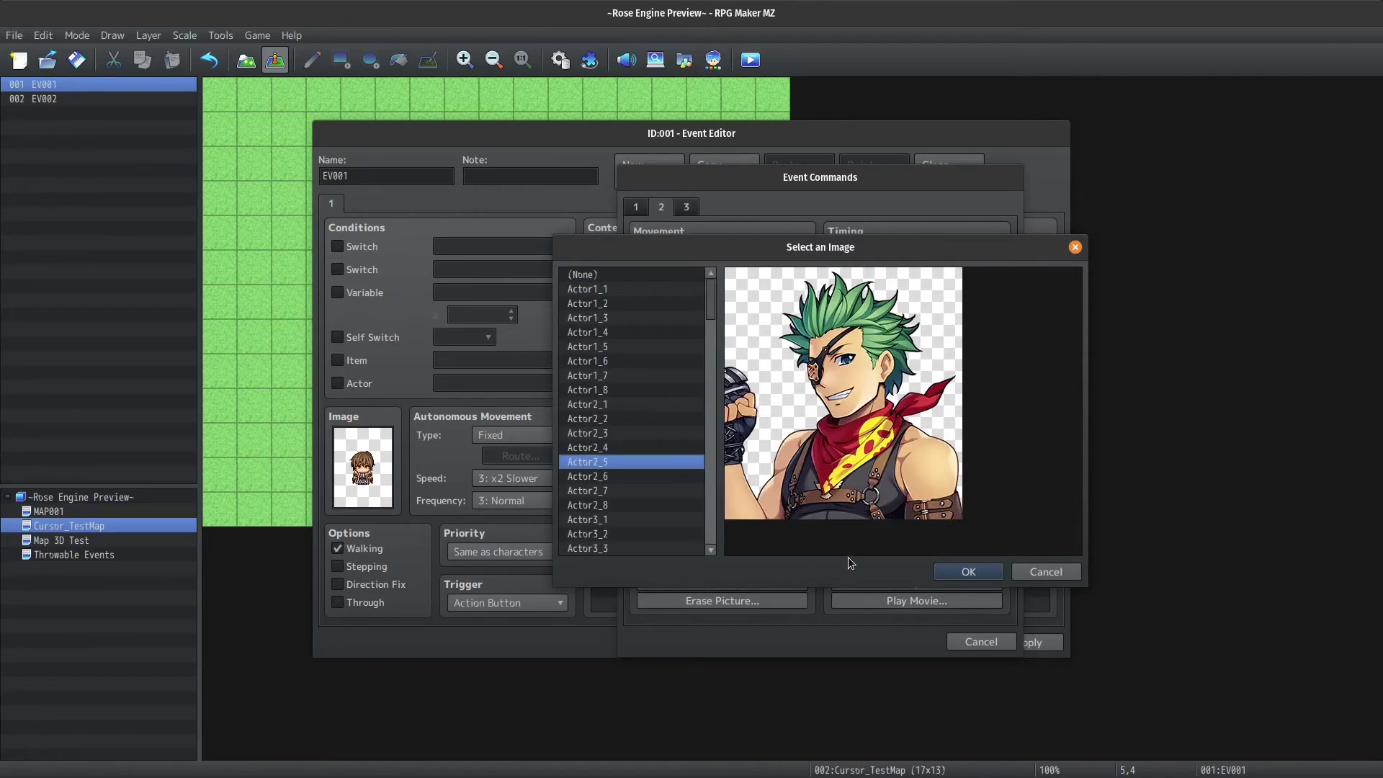
pyautogui.click(944, 573)
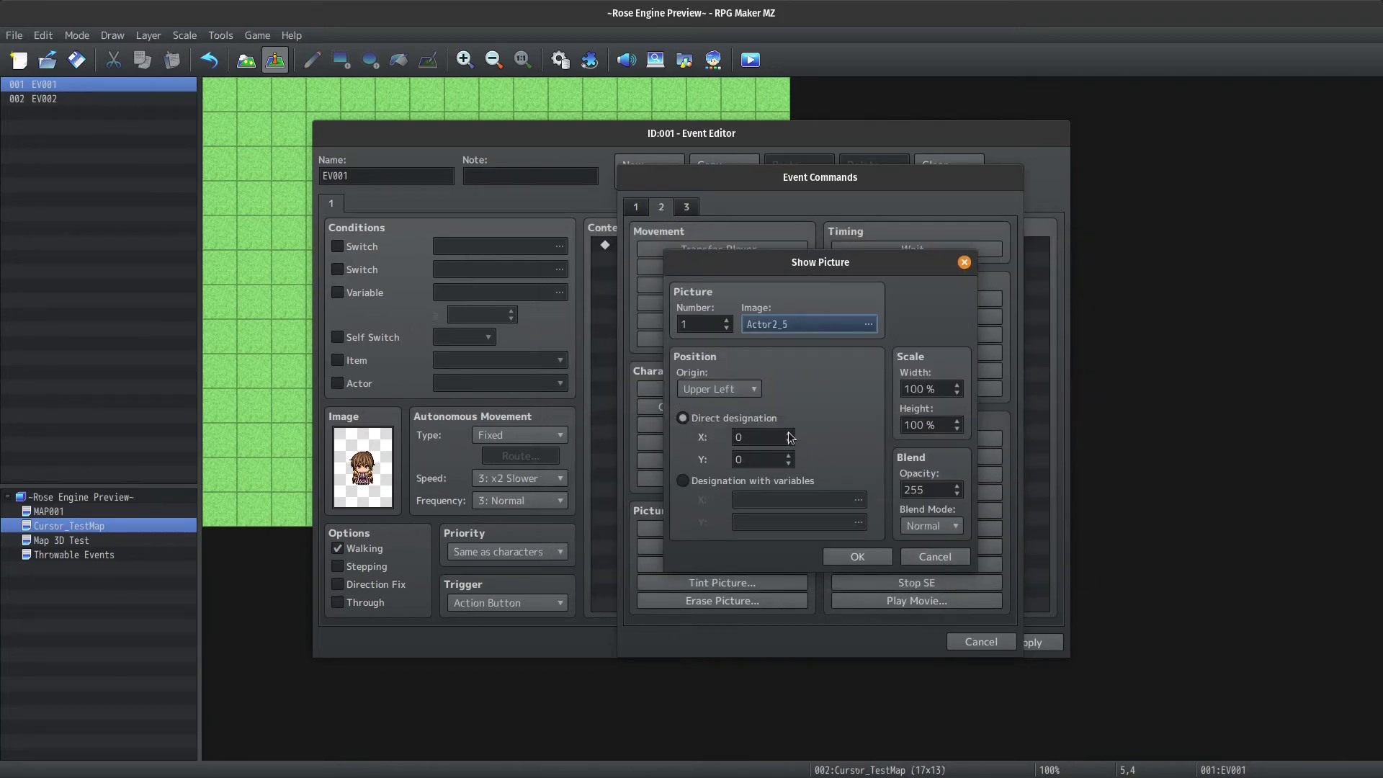
pyautogui.click(838, 558)
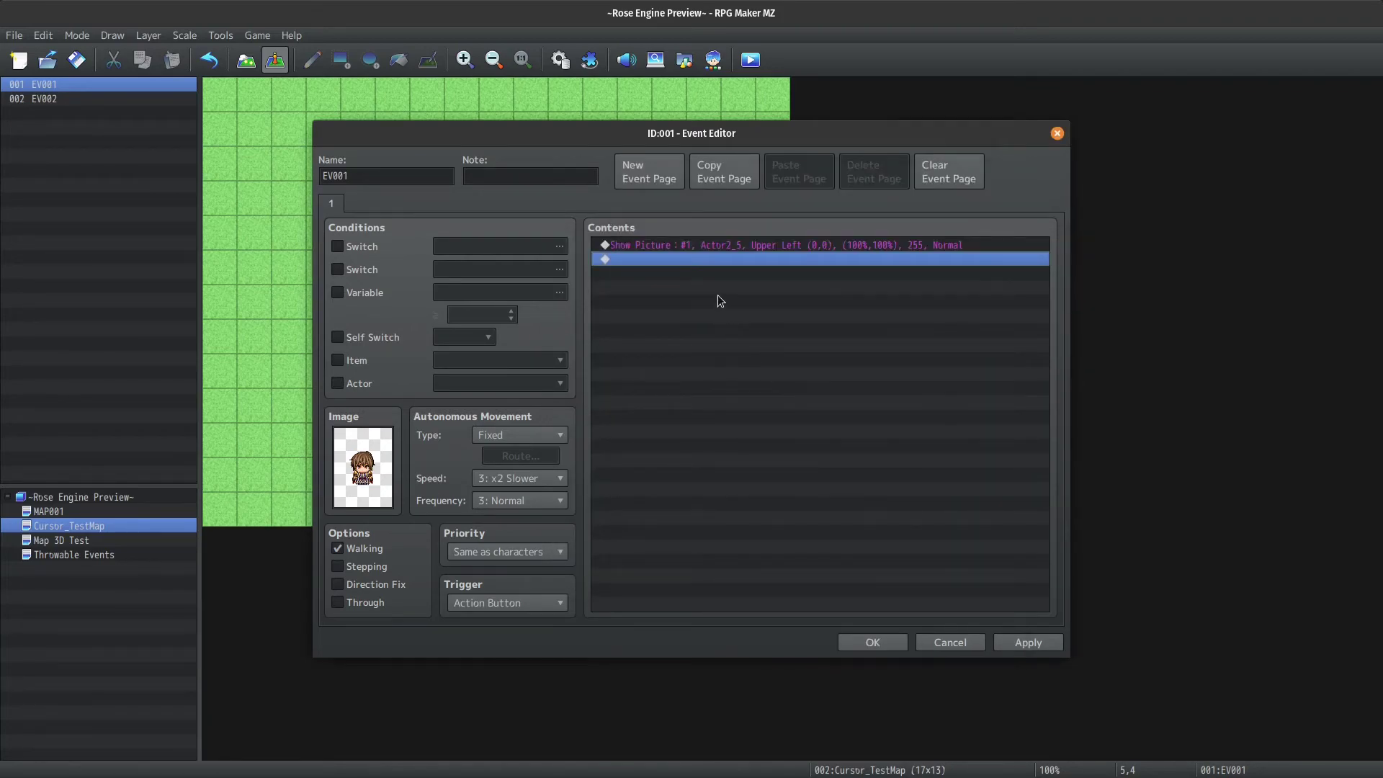
pyautogui.doubleClick(670, 261)
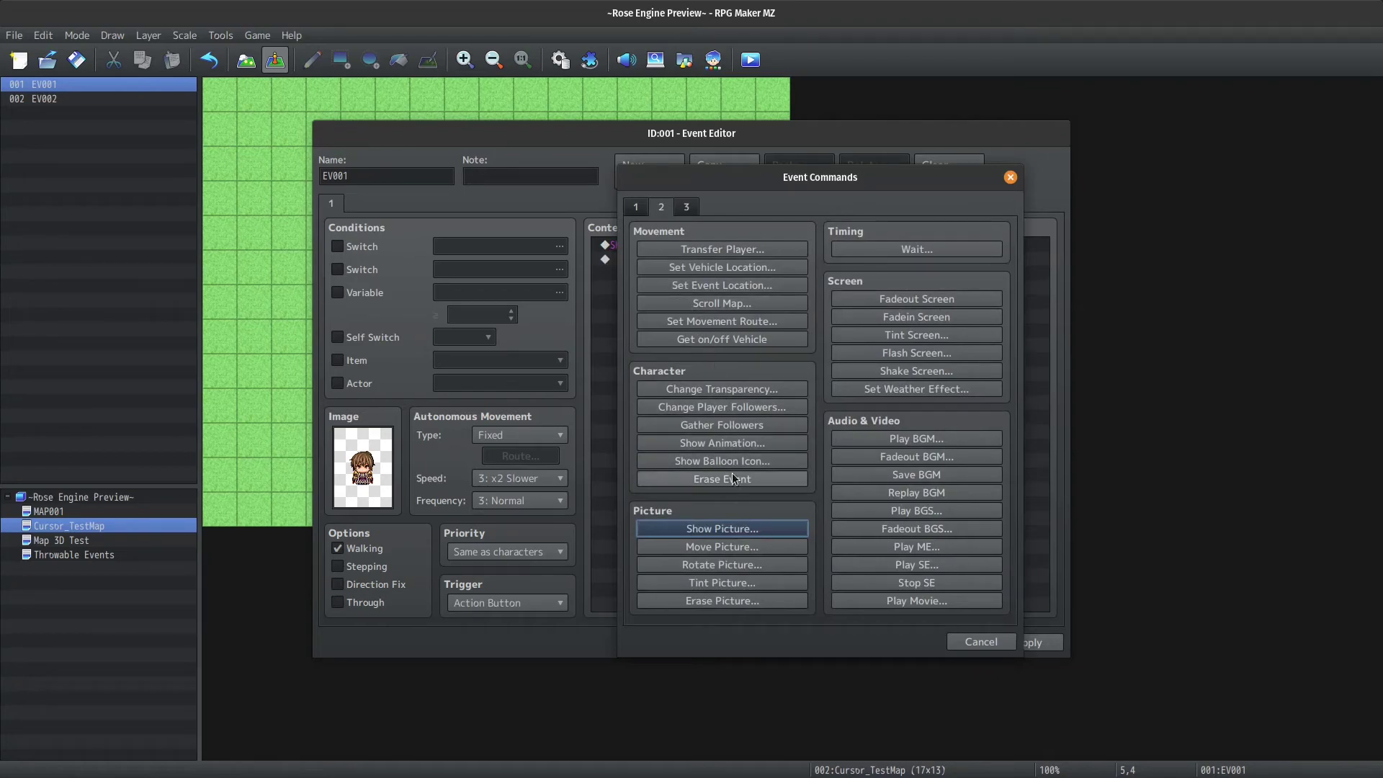
# - Add a ButtonPicture Set Button Picture command for picture 1 calling common event 1
pyautogui.click(687, 209)
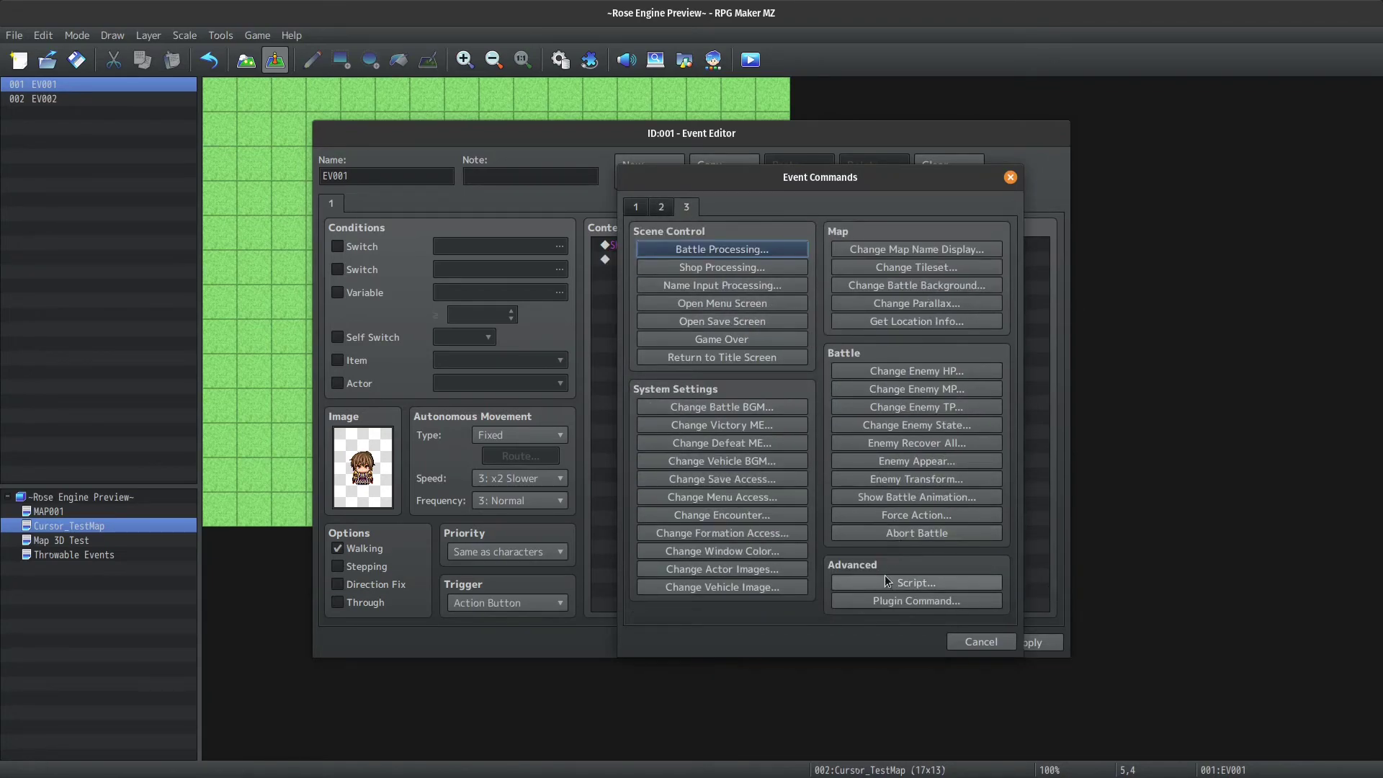
pyautogui.click(919, 601)
pyautogui.click(779, 299)
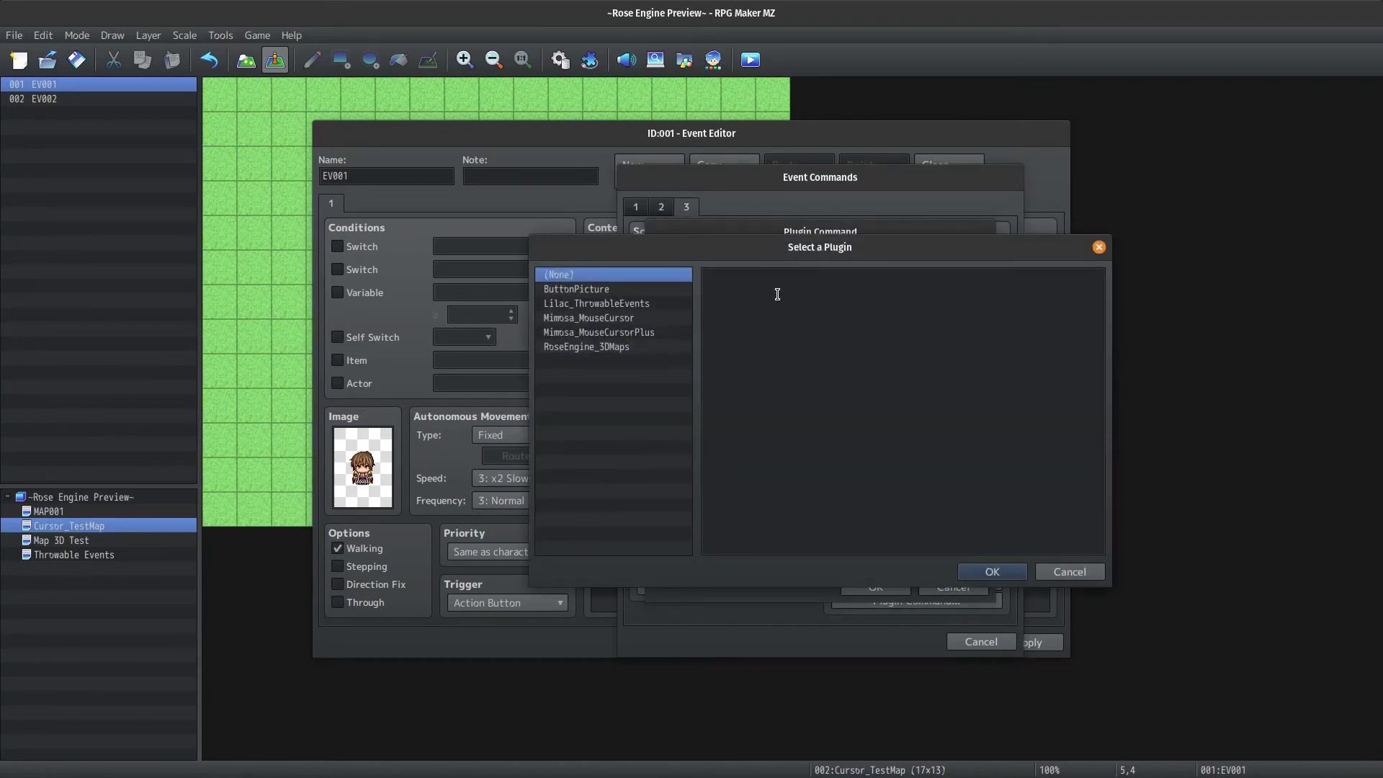
pyautogui.click(617, 334)
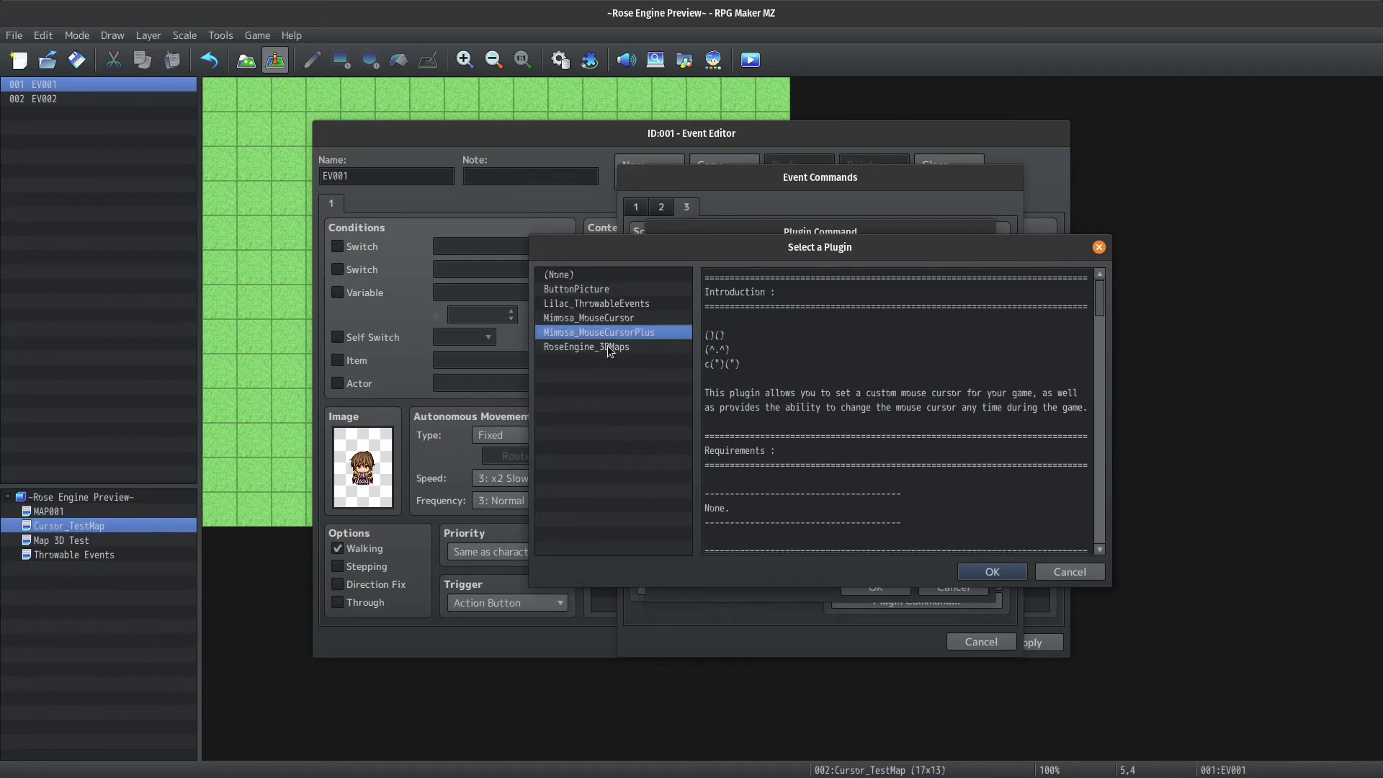
pyautogui.click(587, 290)
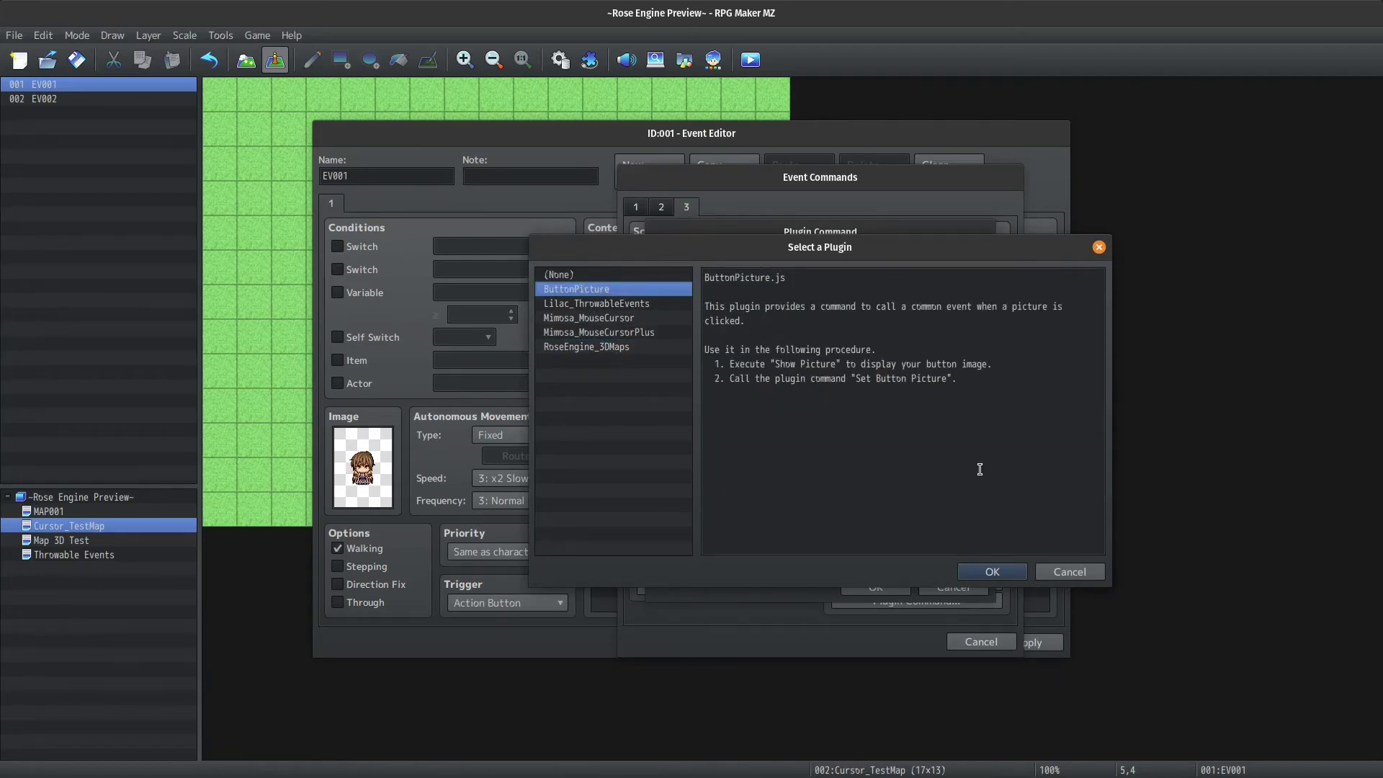
pyautogui.click(1009, 573)
pyautogui.click(900, 296)
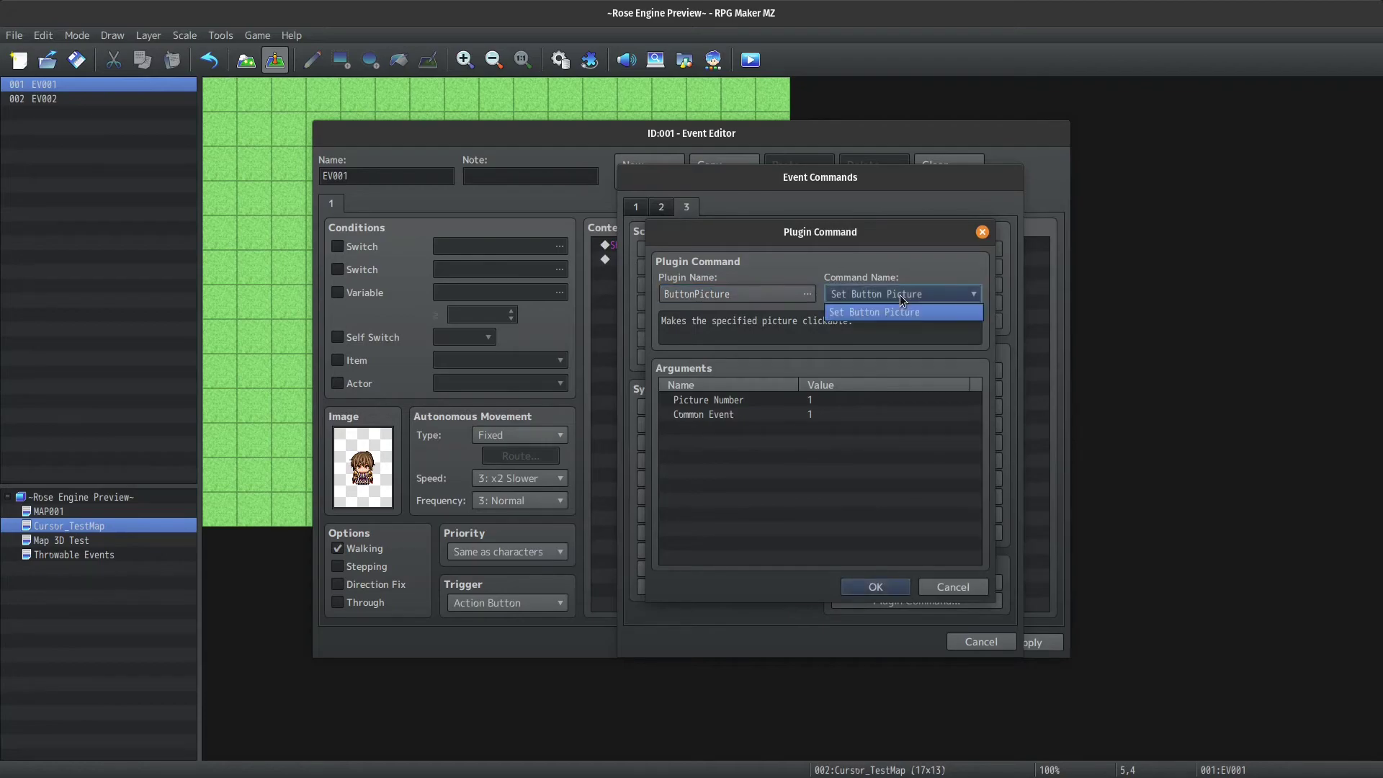
pyautogui.click(901, 296)
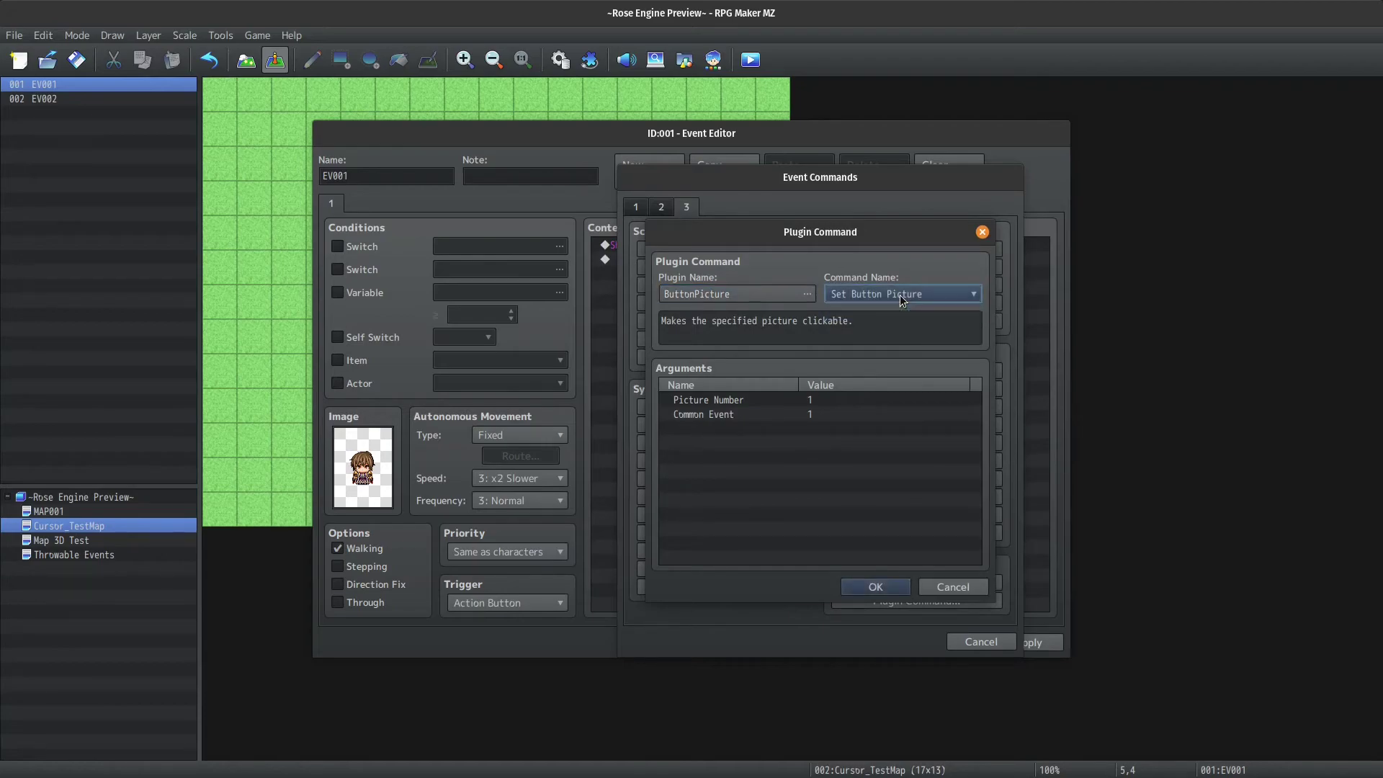
pyautogui.click(763, 401)
pyautogui.doubleClick(792, 413)
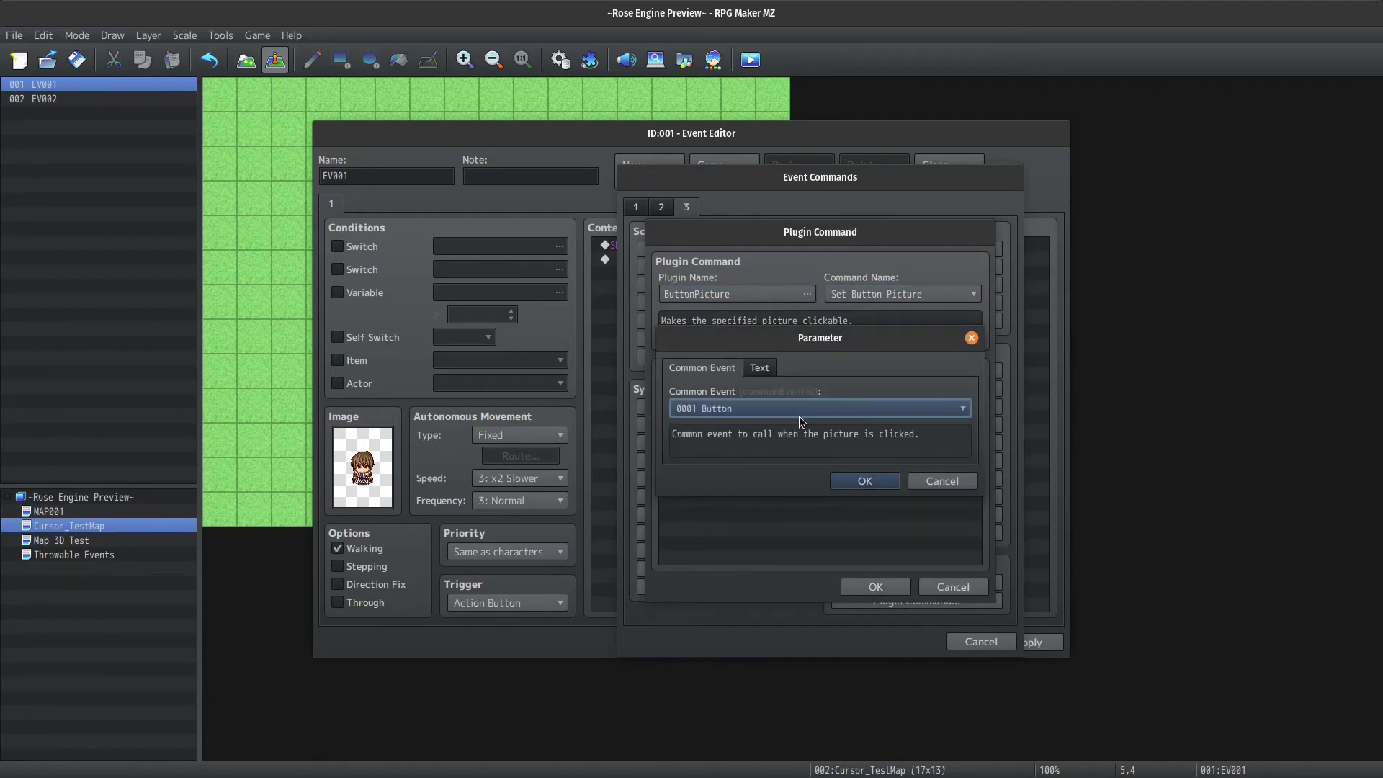
pyautogui.press('Return')
pyautogui.press('Return')
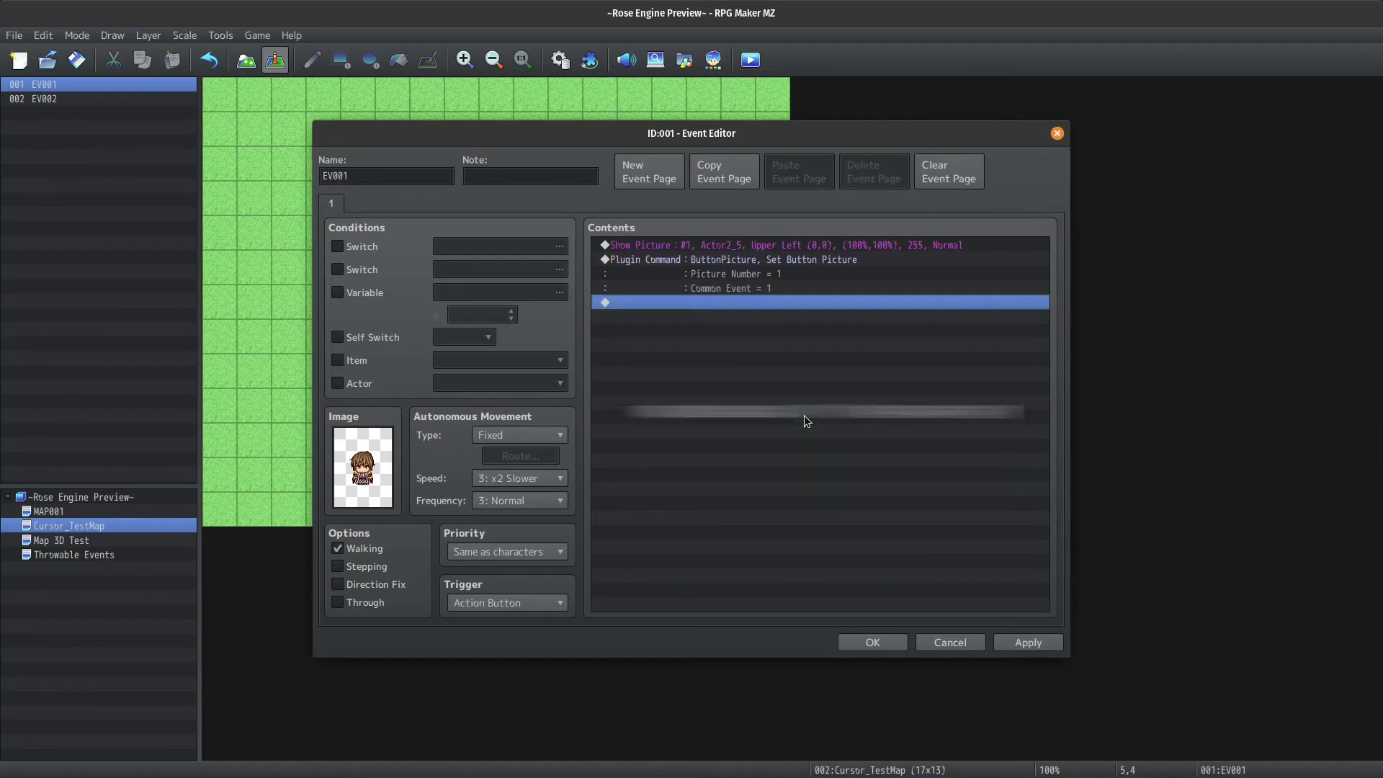
pyautogui.press('Escape')
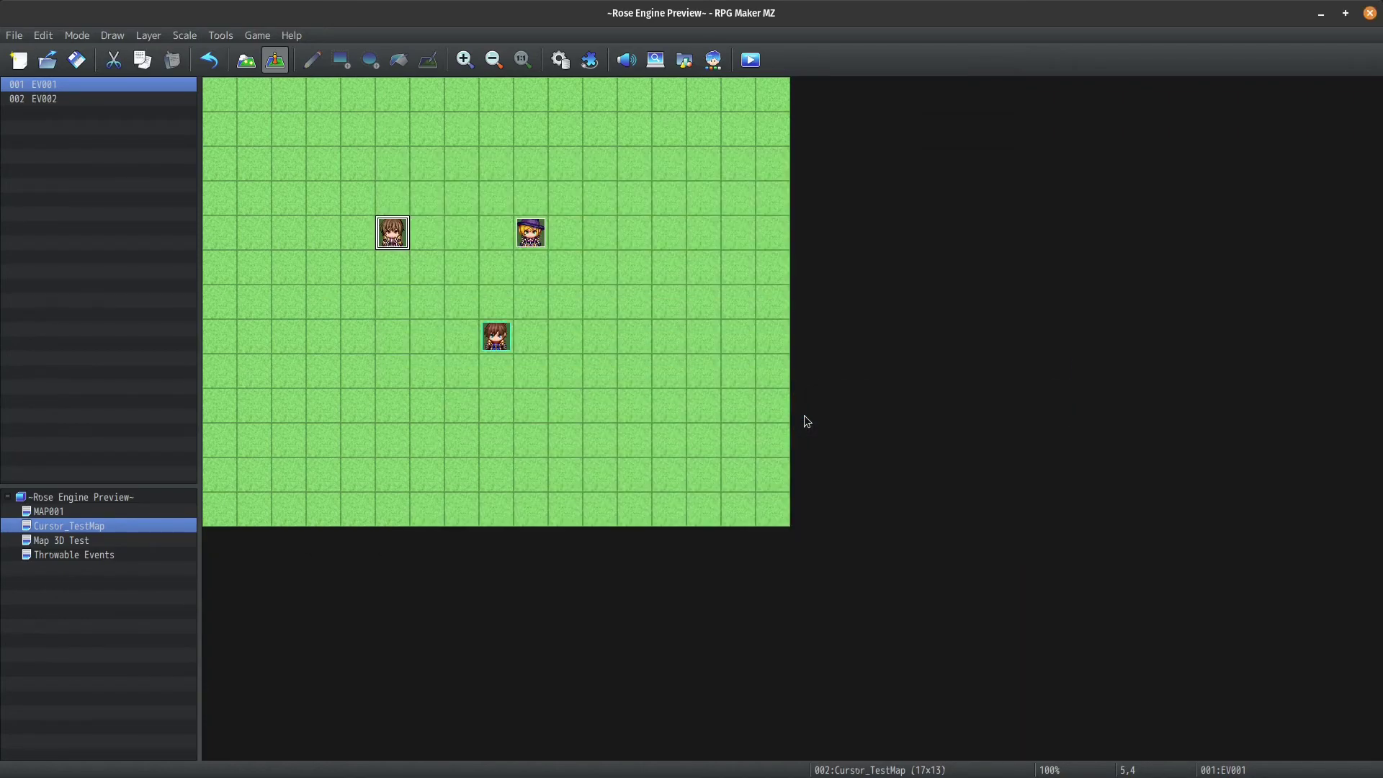
# - Add Show Text 'Whoa watch where your clickin buddy!' to common event 0001 Button, then reopen EV001
pyautogui.click(561, 61)
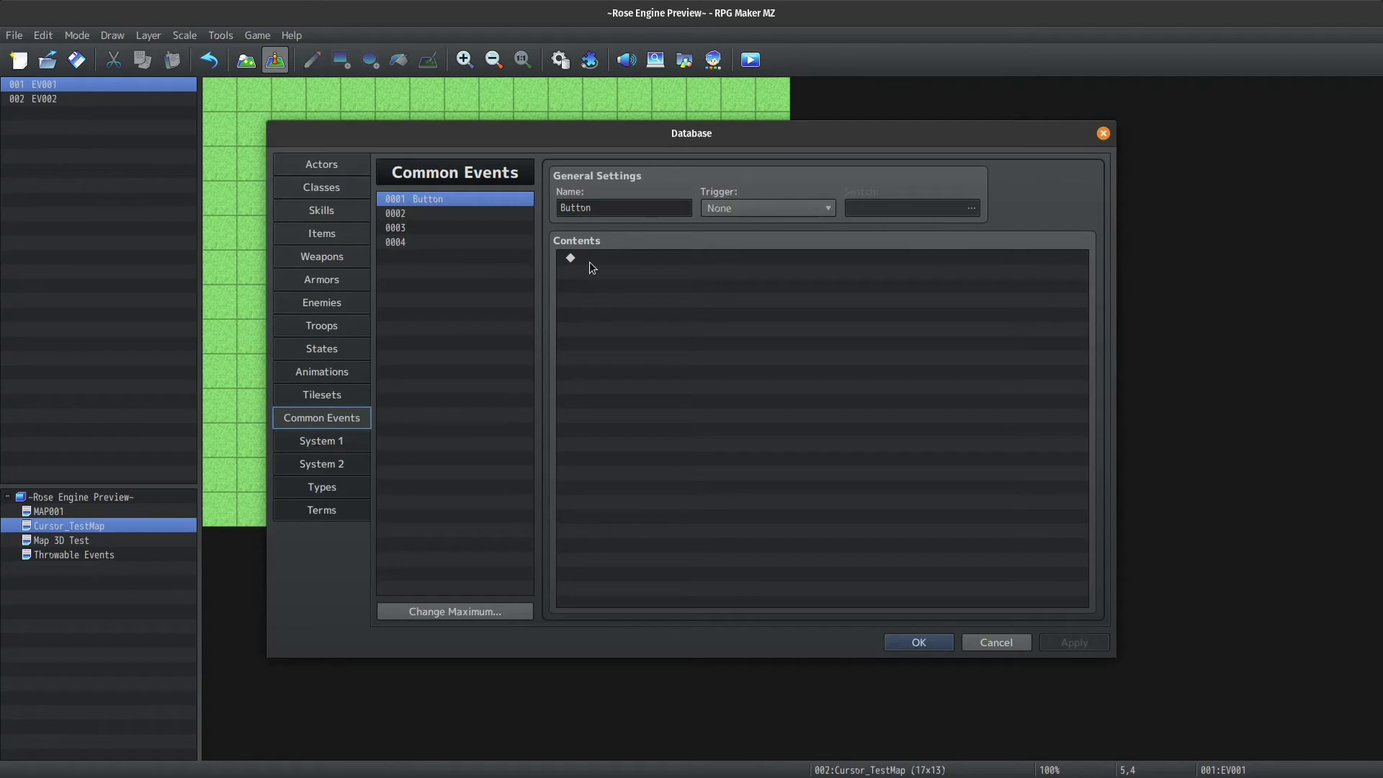
pyautogui.doubleClick(591, 264)
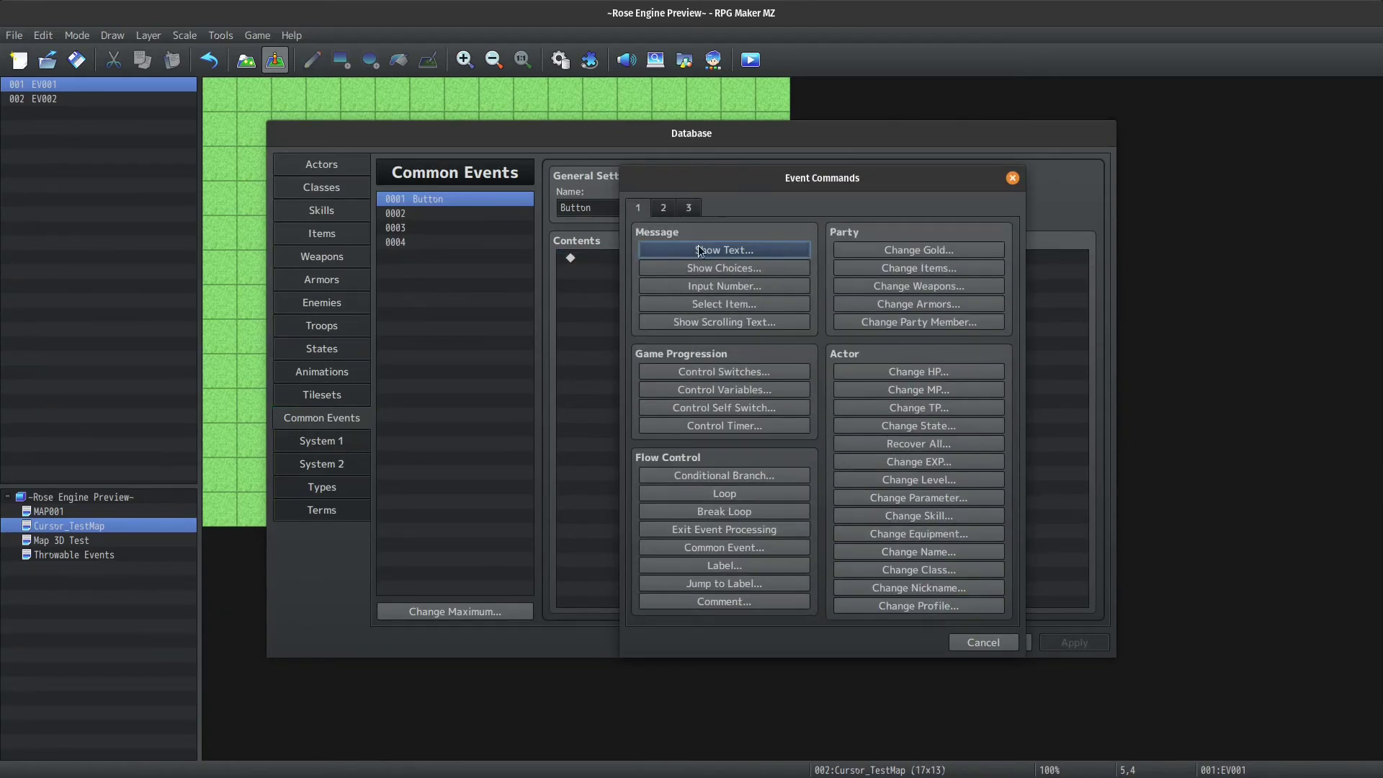
pyautogui.click(700, 251)
pyautogui.write('Whoa watch where your ')
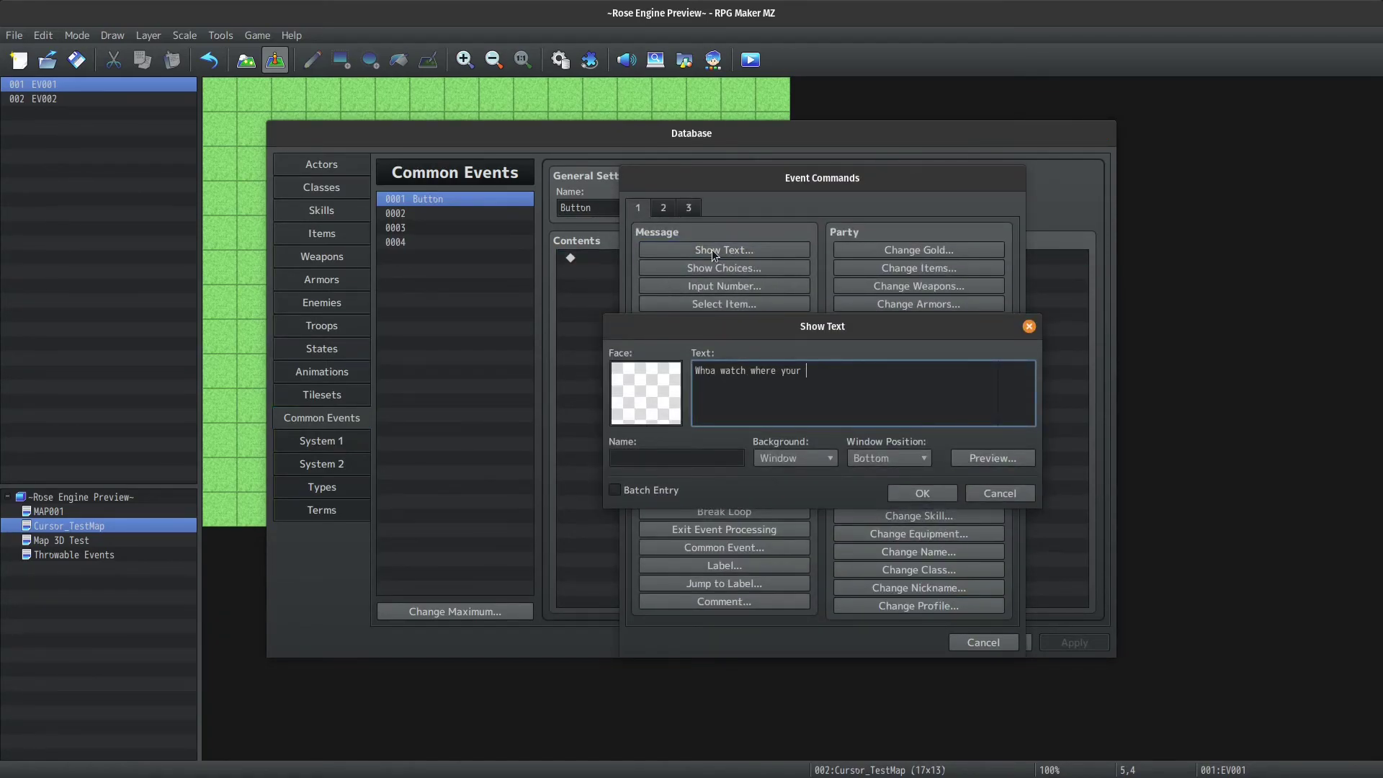
pyautogui.write('clickin buddy!')
pyautogui.hotkey('ctrl', 'Return')
pyautogui.press('Return')
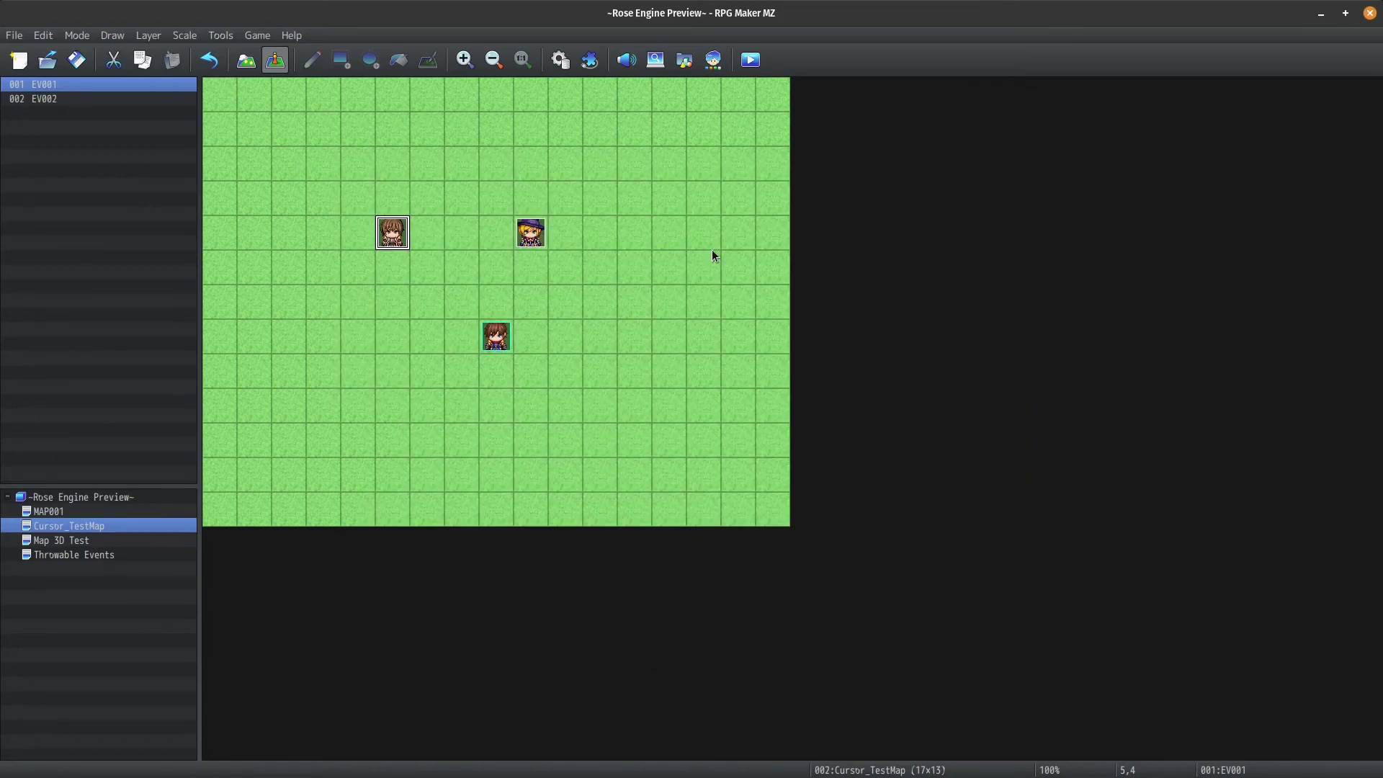
pyautogui.doubleClick(395, 234)
pyautogui.click(729, 303)
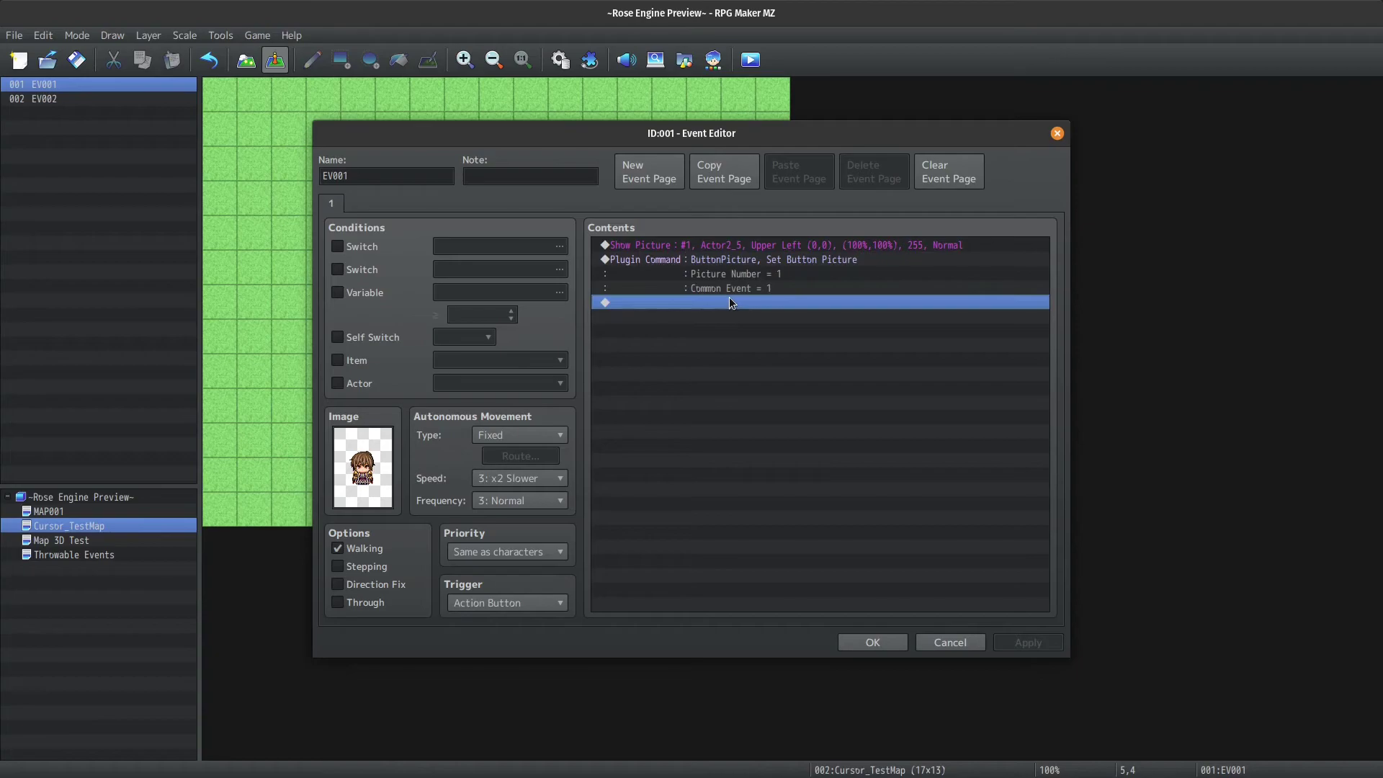
# - Add a Plugin Command to EV001 using the Mimosa_MouseCursorPlus plugin
pyautogui.doubleClick(730, 301)
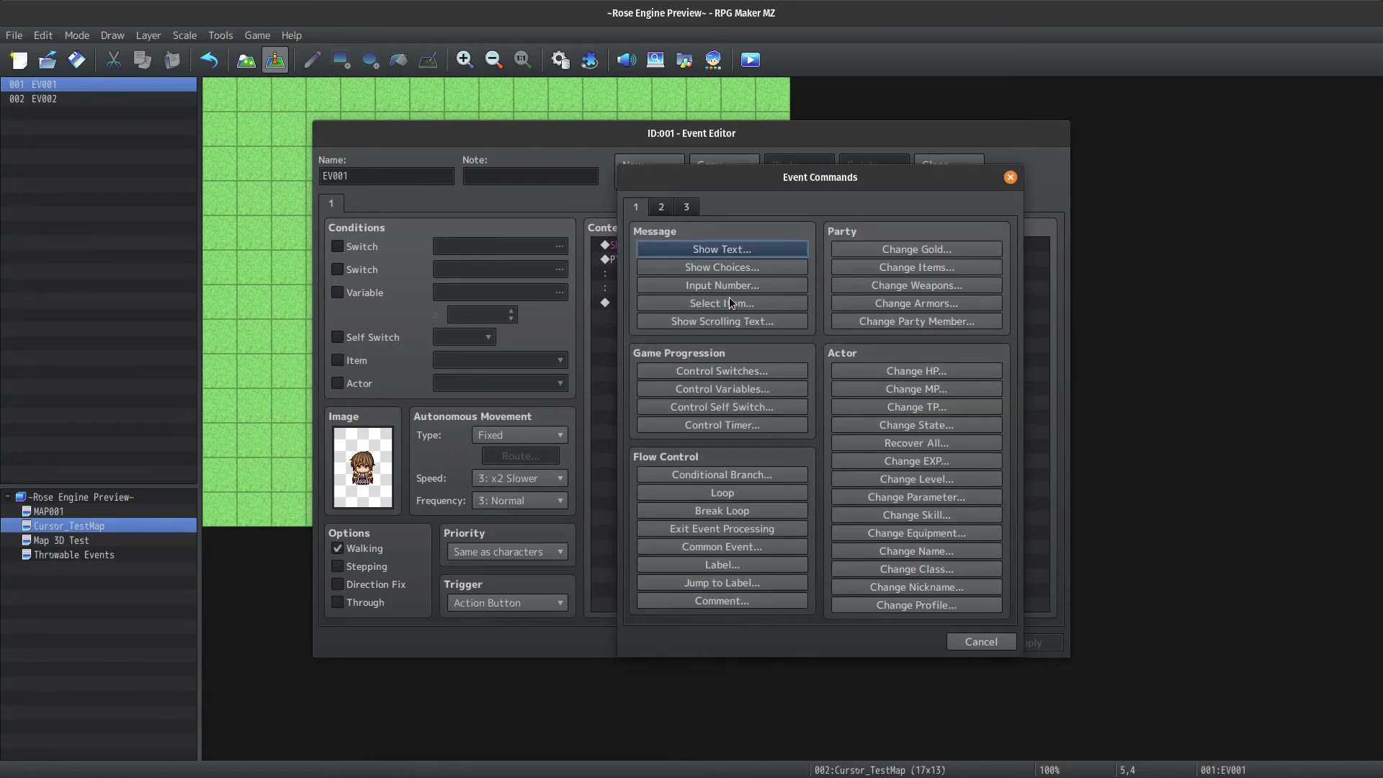
pyautogui.click(687, 208)
pyautogui.click(895, 600)
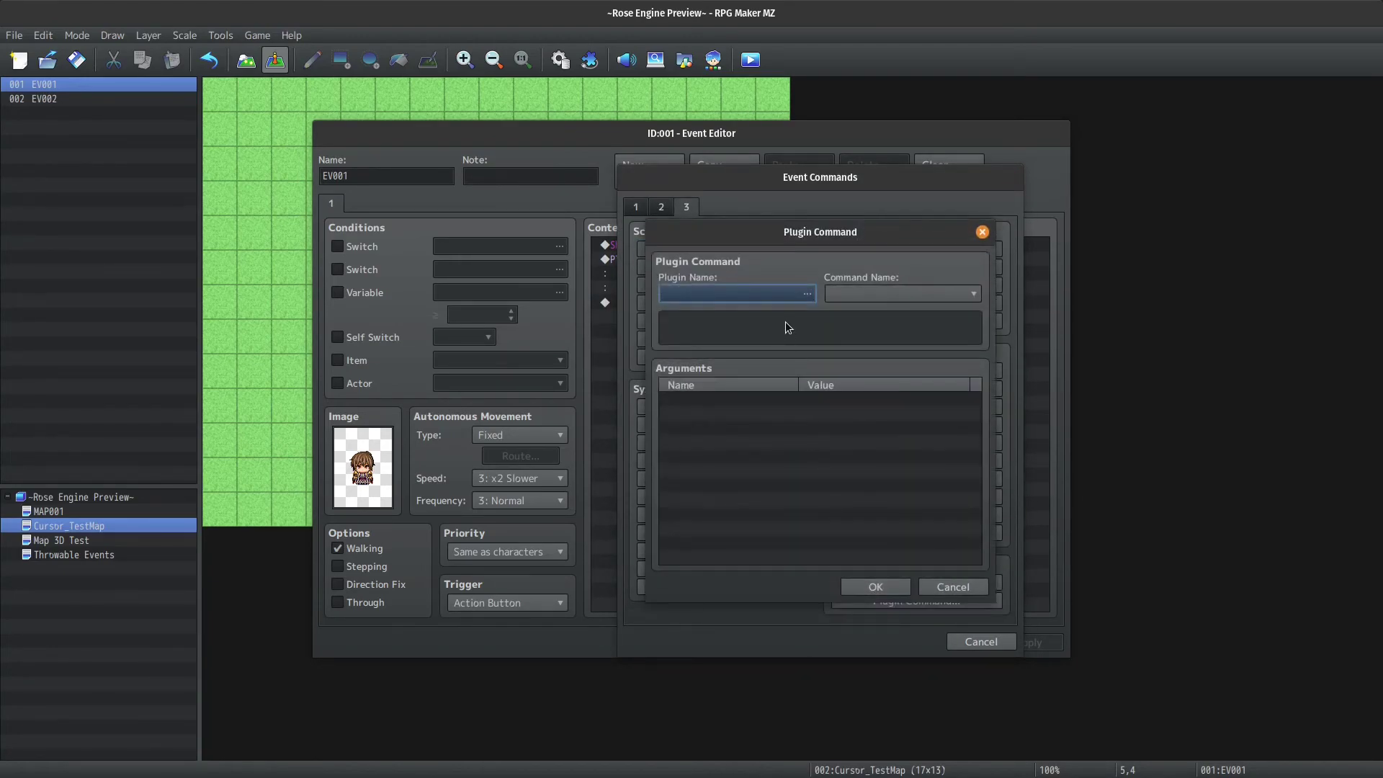
pyautogui.click(775, 297)
pyautogui.click(603, 333)
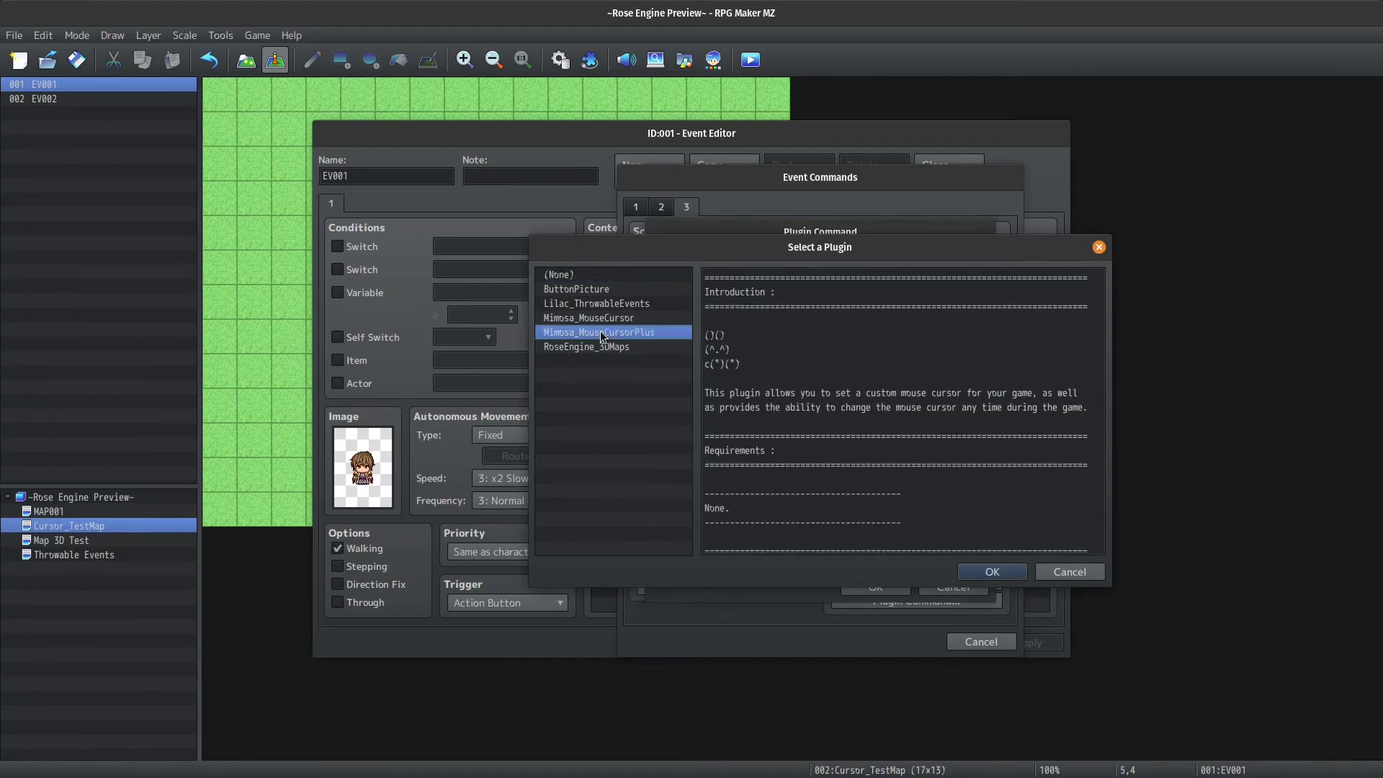
pyautogui.doubleClick(604, 334)
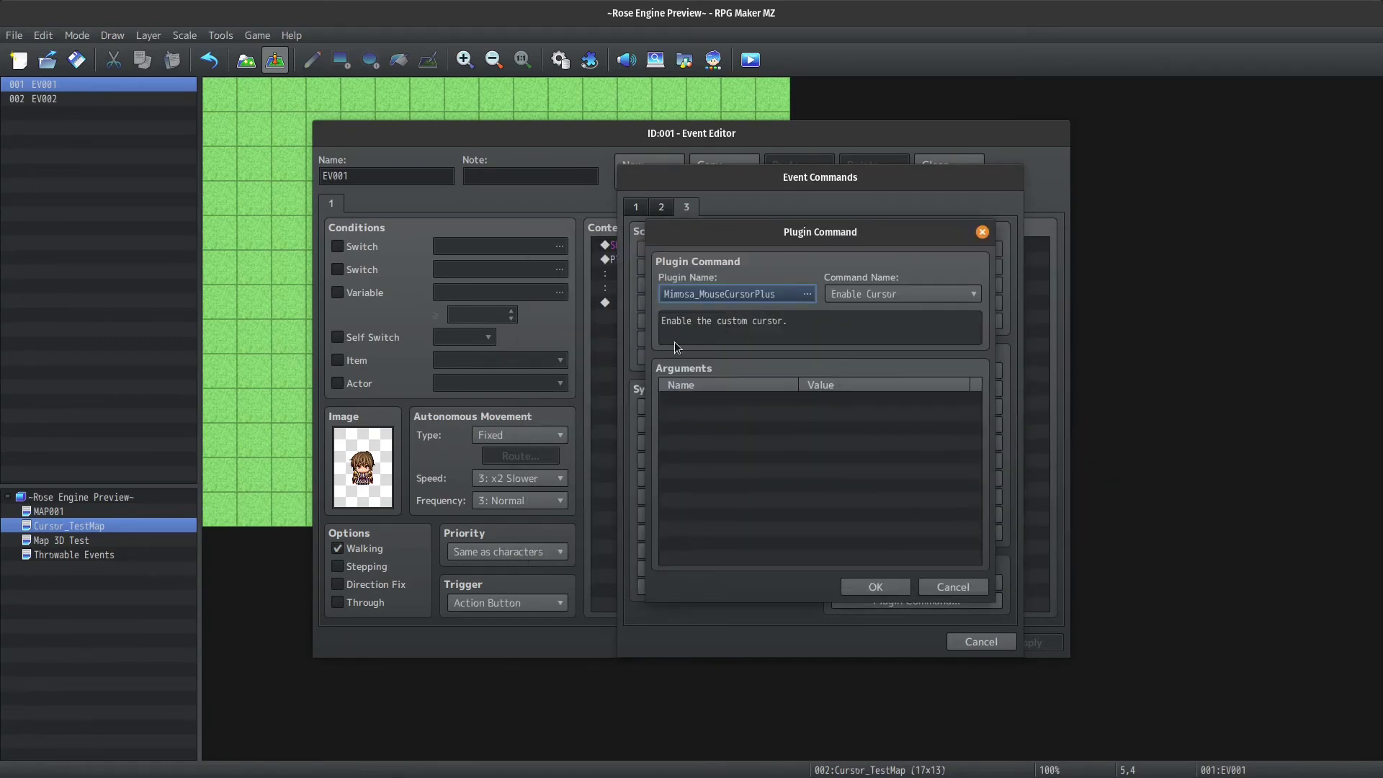
# - Choose Set Picture Cursor Image with Picture ID 1 and Cursor Name reticle, then close the editor
pyautogui.click(885, 300)
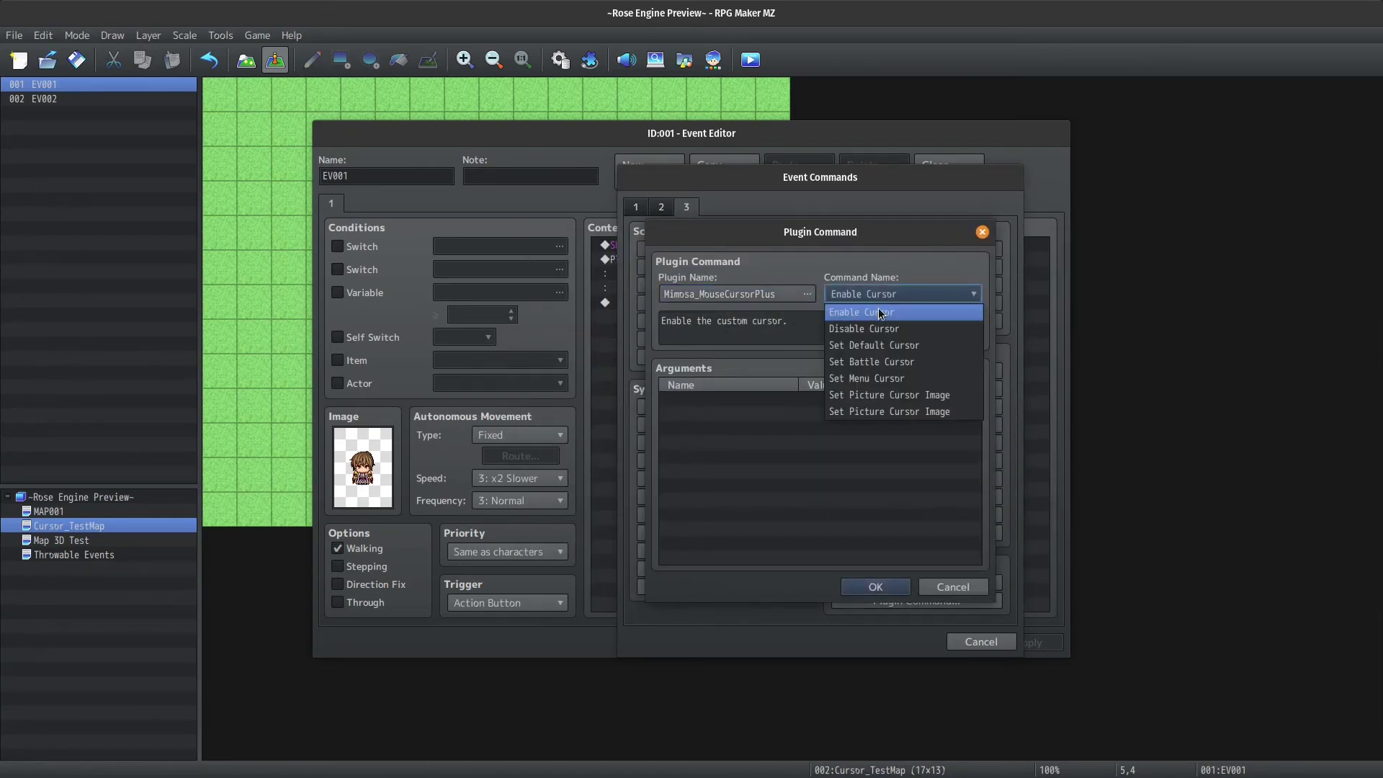
pyautogui.click(869, 397)
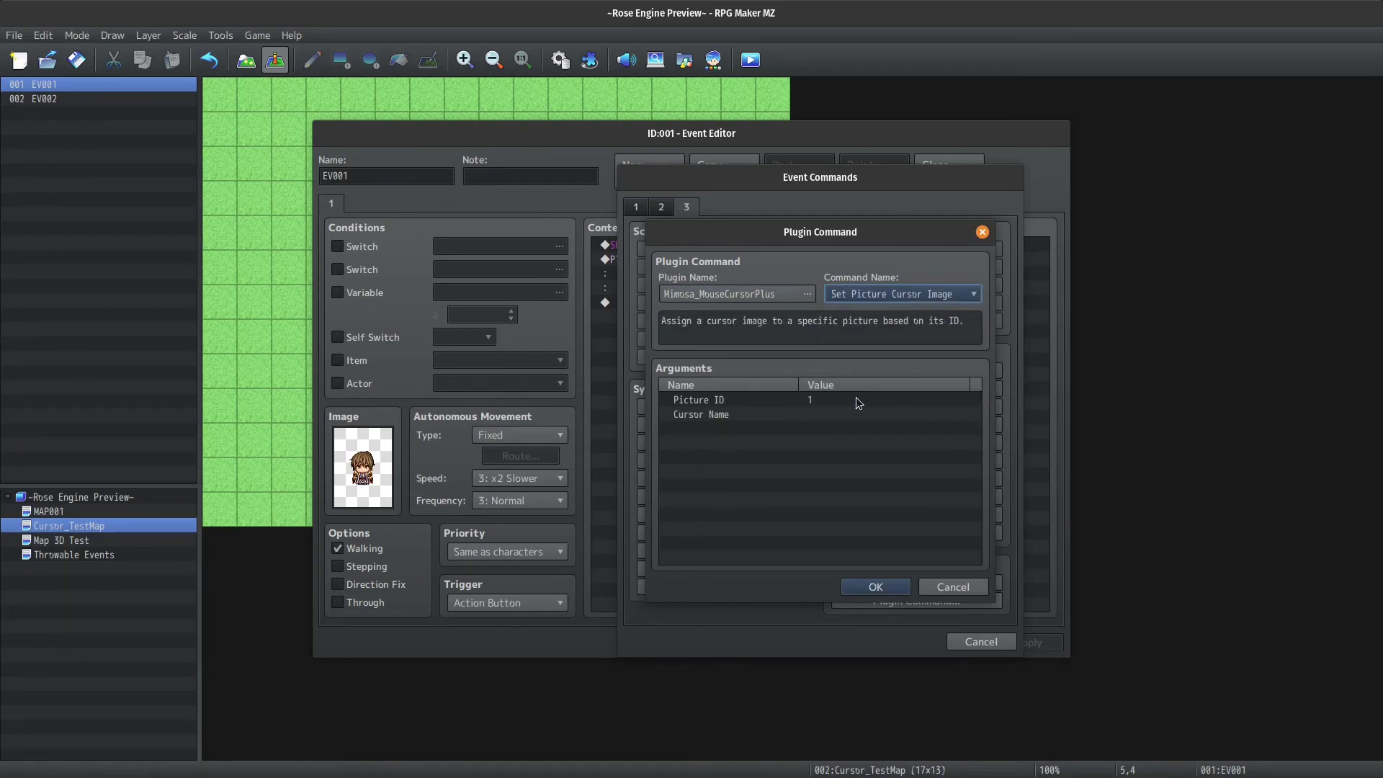
pyautogui.doubleClick(763, 401)
pyautogui.press('Return')
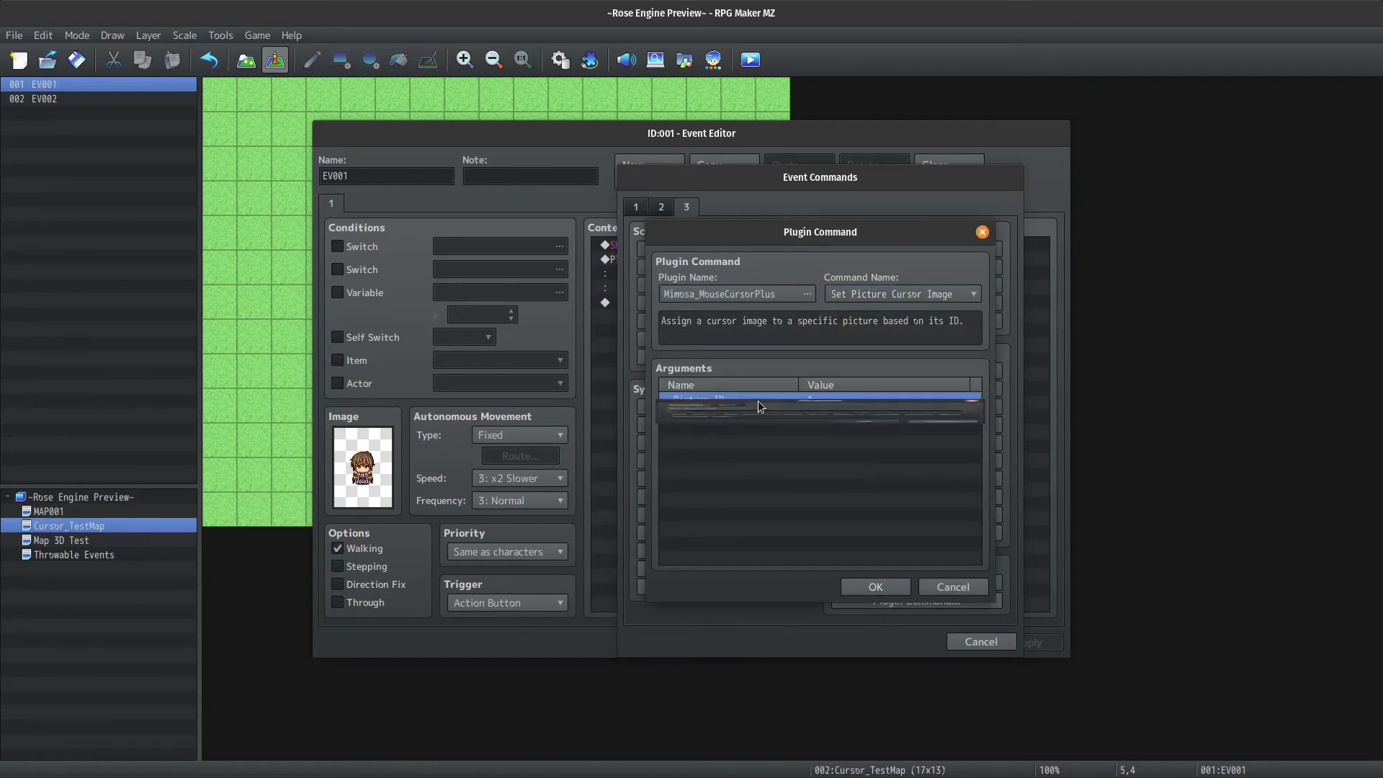
pyautogui.doubleClick(764, 417)
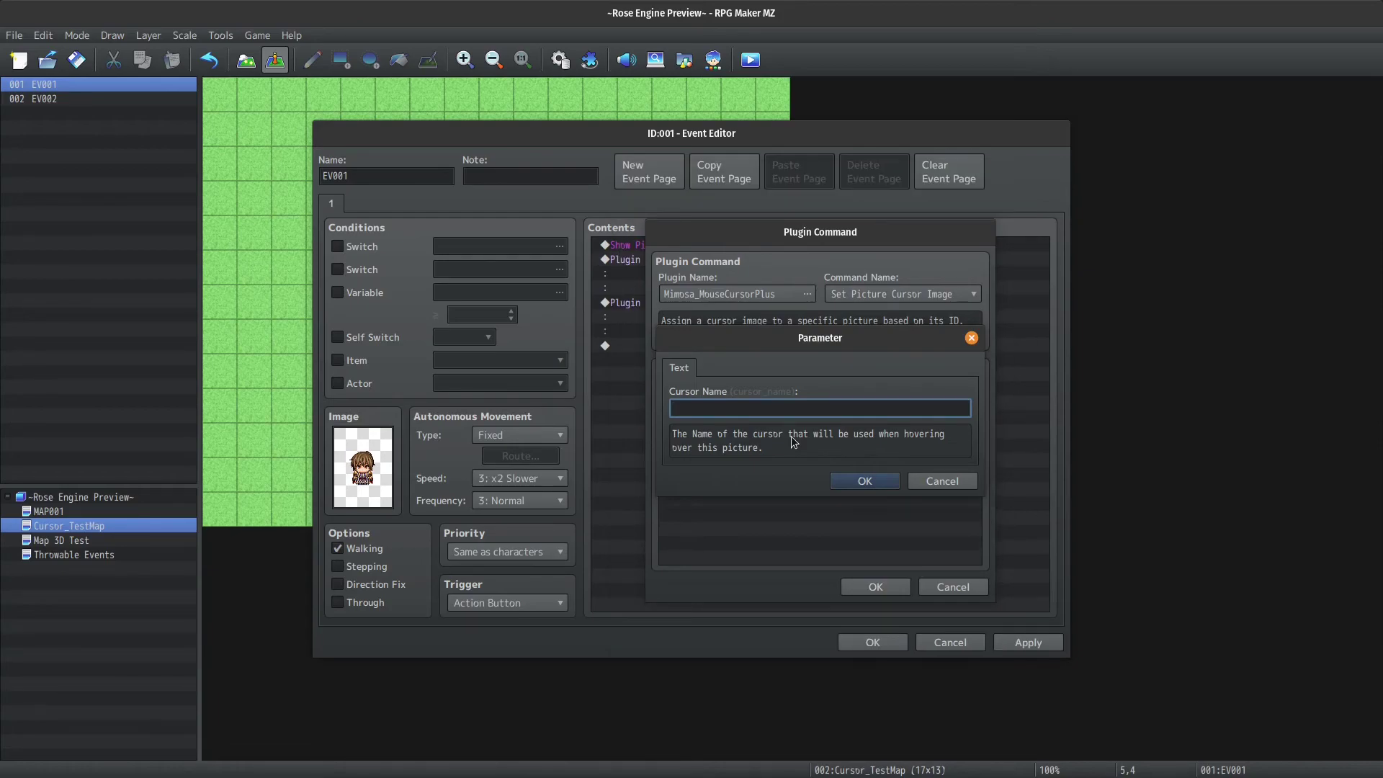
pyautogui.write('ticle')
pyautogui.press('Return')
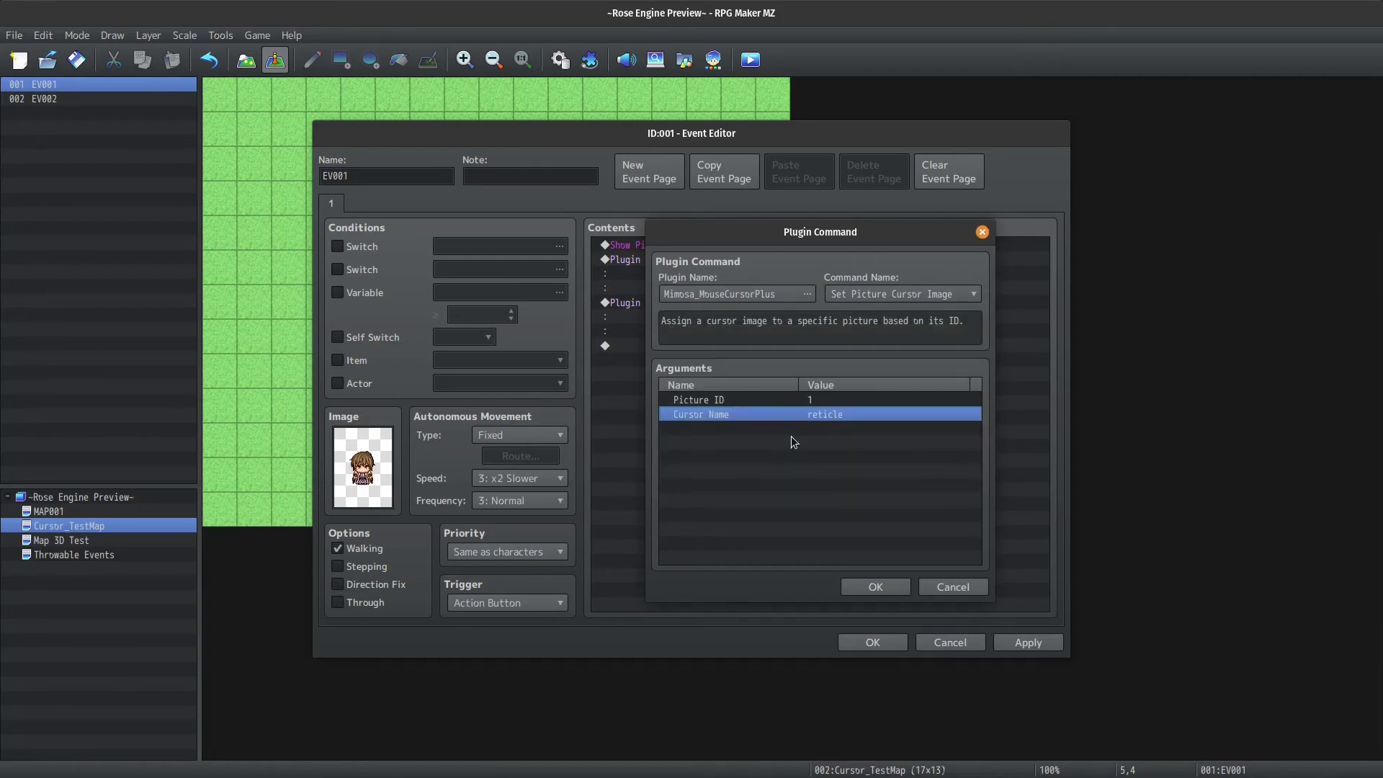
pyautogui.press('Return')
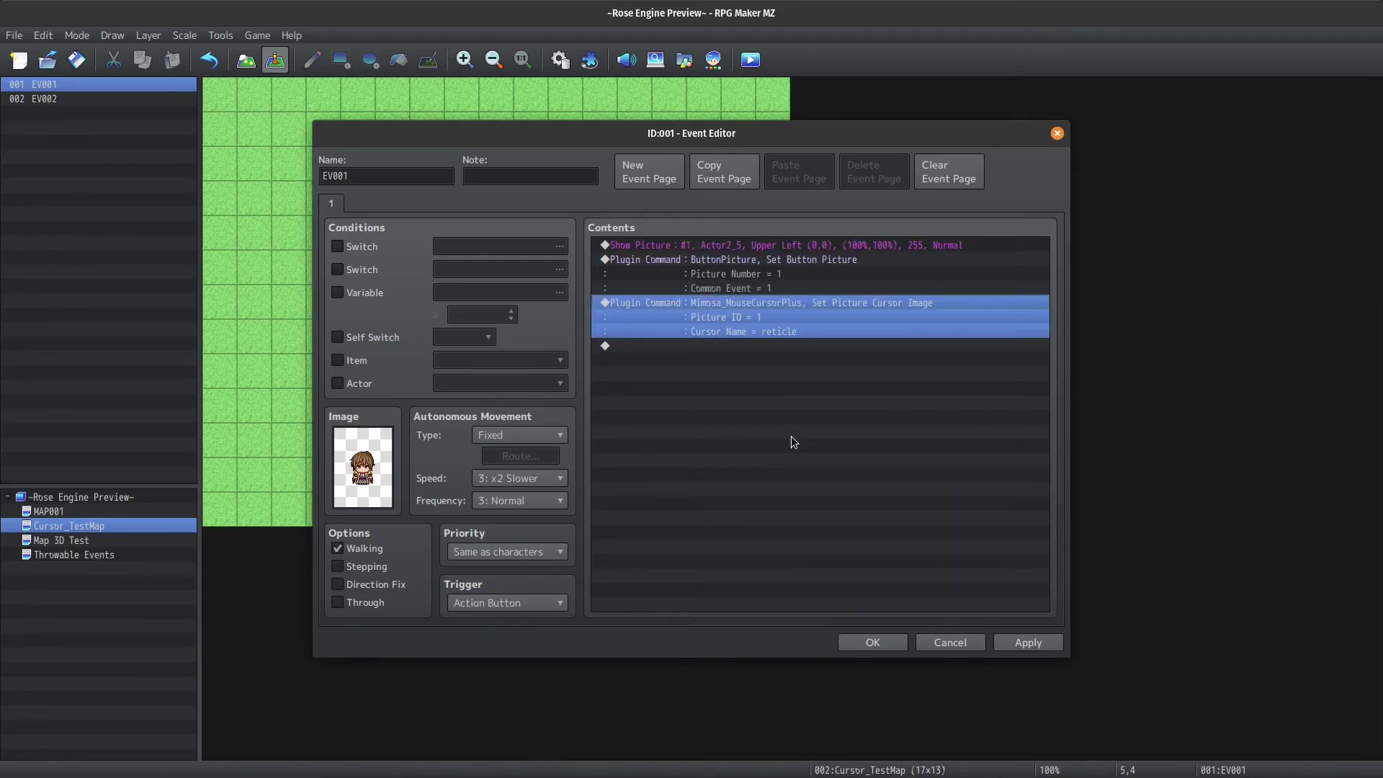
pyautogui.press('Return')
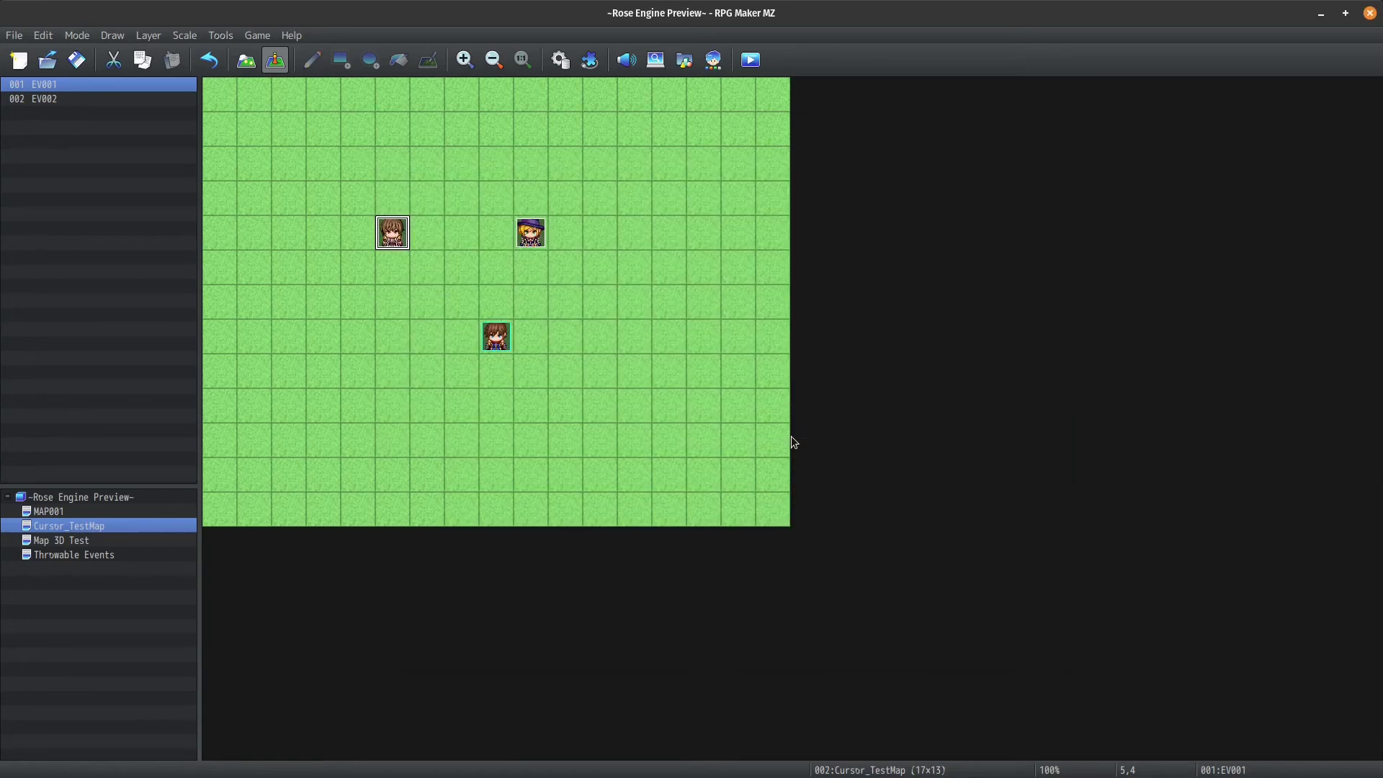
# - Playtest a new game, walk to the girl, click the bust picture and dismiss its message
pyautogui.click(747, 72)
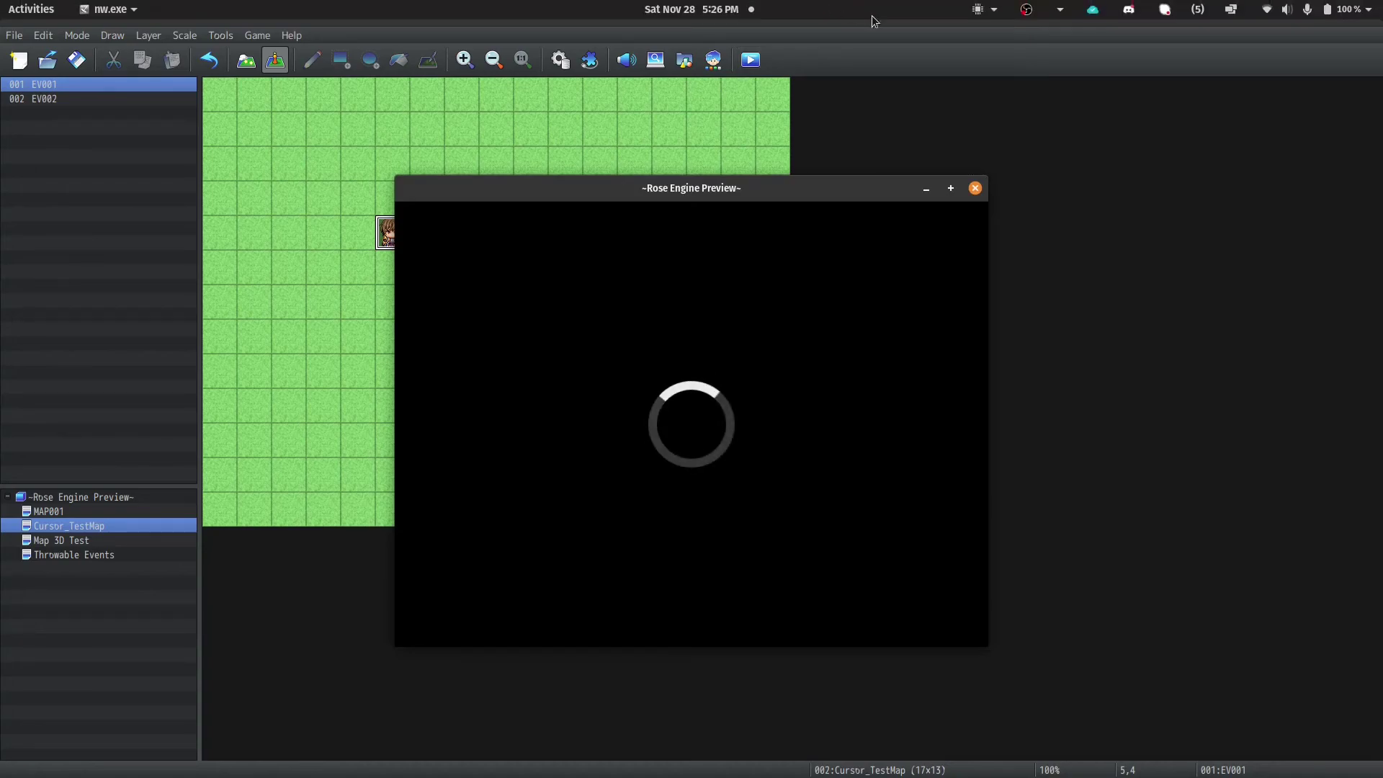
pyautogui.press('Return')
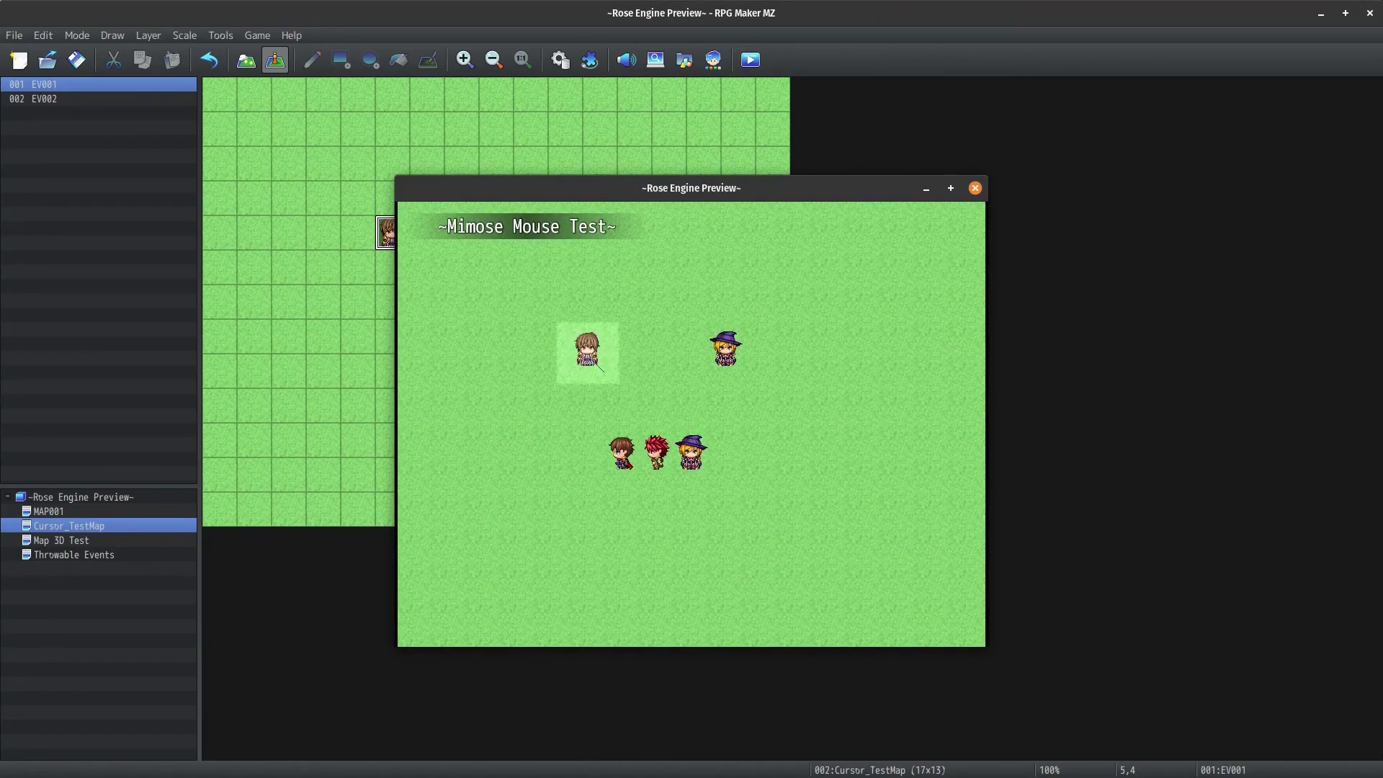
pyautogui.click(597, 363)
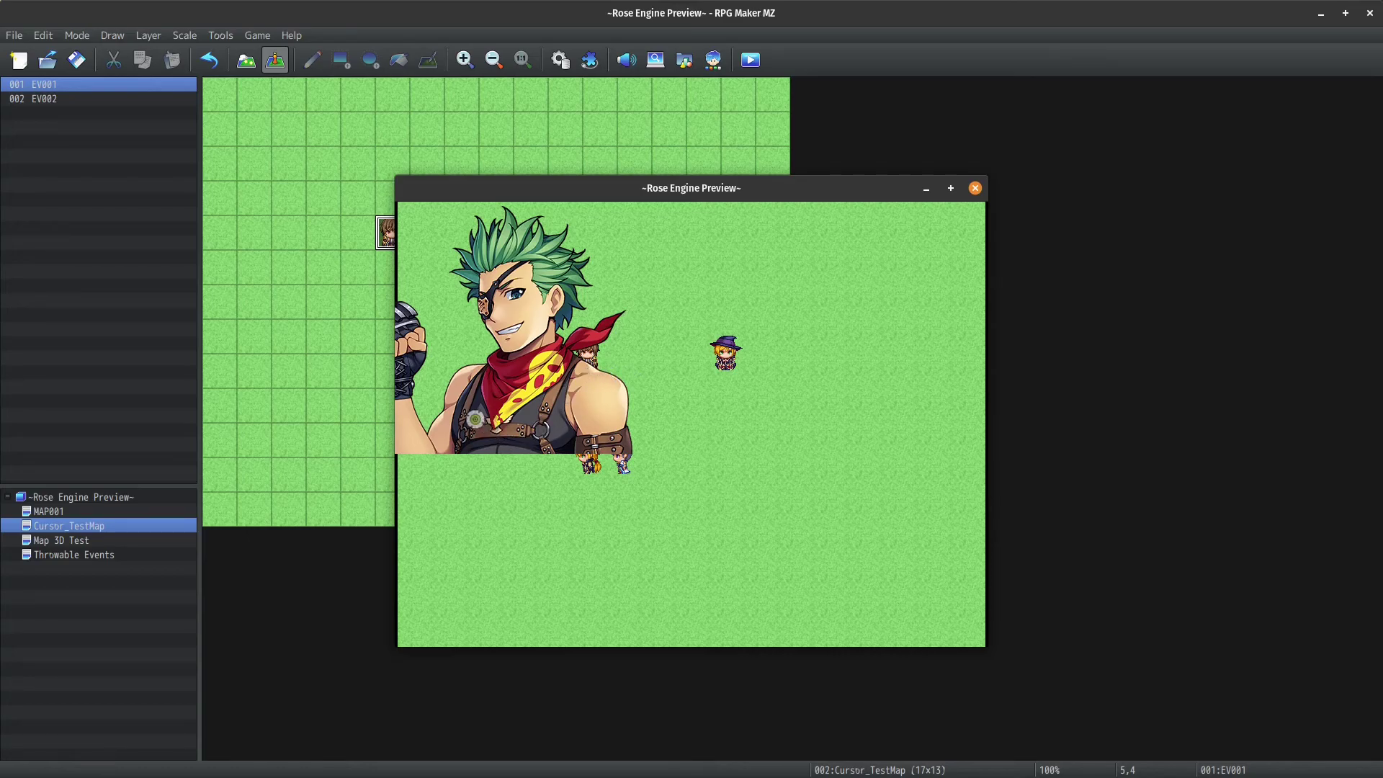
pyautogui.click(497, 317)
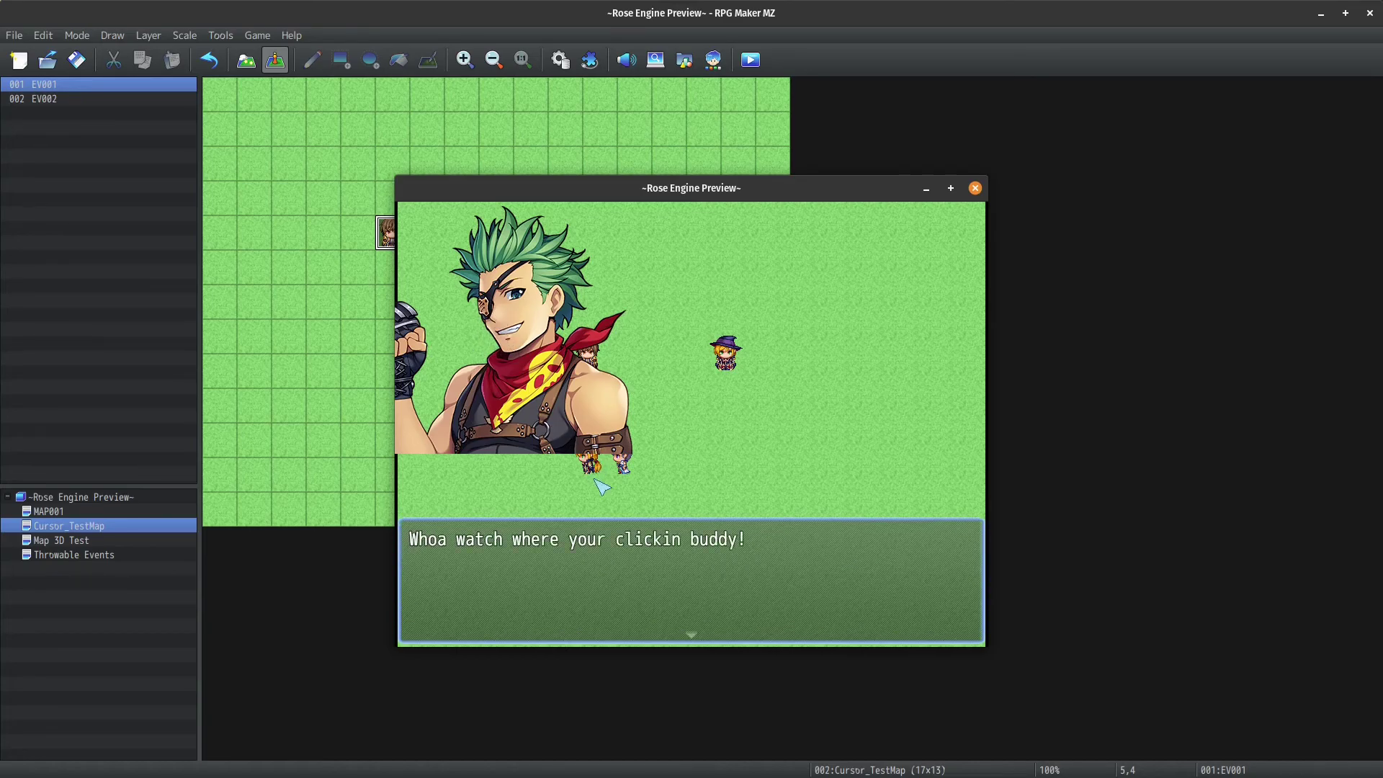
pyautogui.click(612, 537)
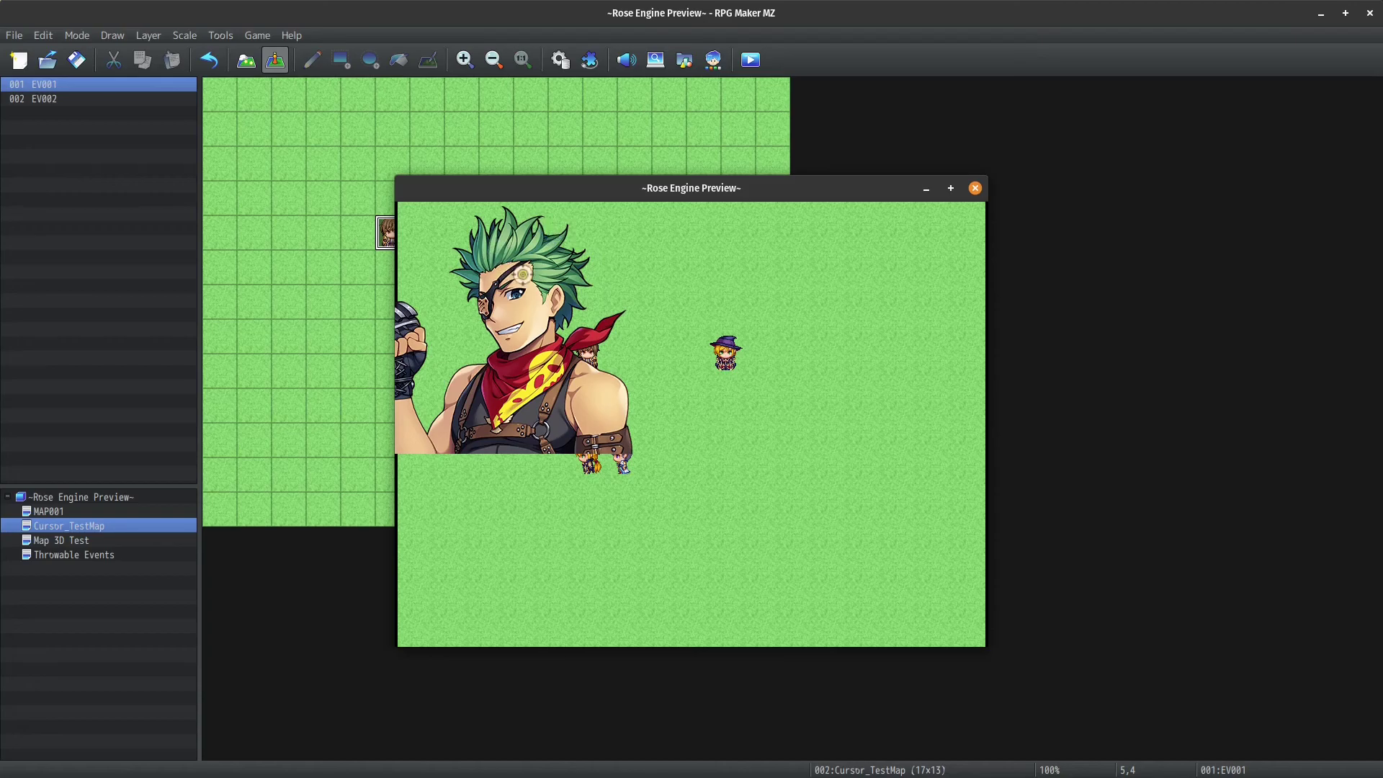
# - Set Mimosa_MouseCursorPlus's Pixel Precise Pictures to OFF and relaunch the playtest
pyautogui.click(589, 61)
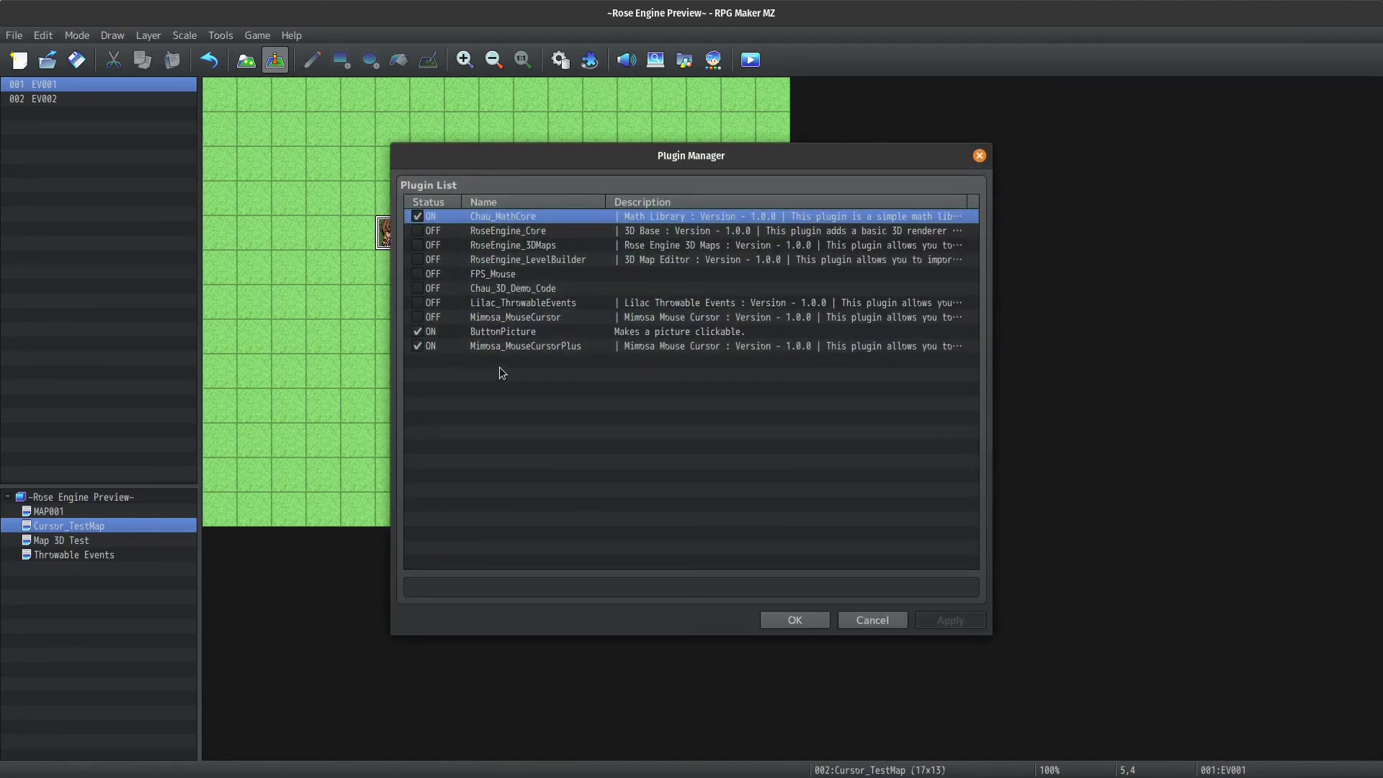
pyautogui.doubleClick(525, 346)
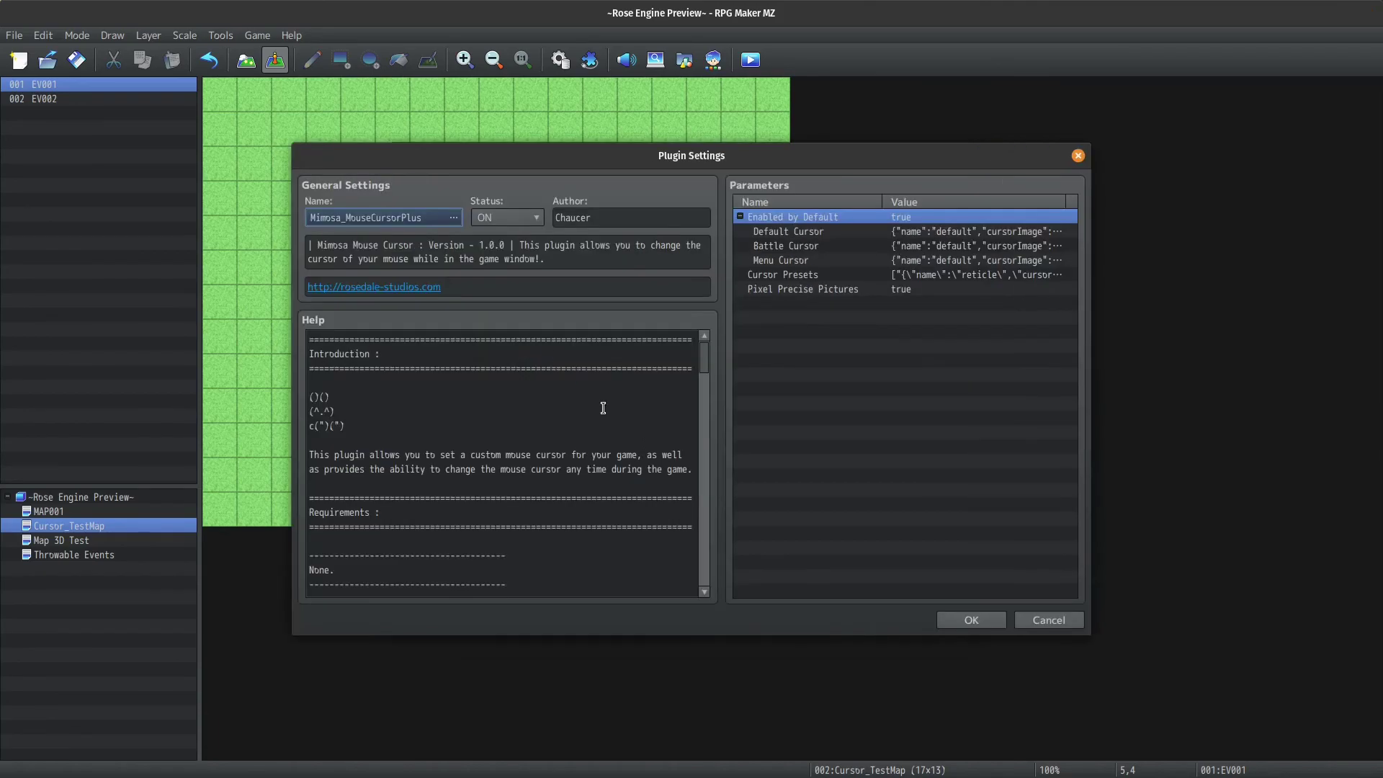
pyautogui.doubleClick(850, 291)
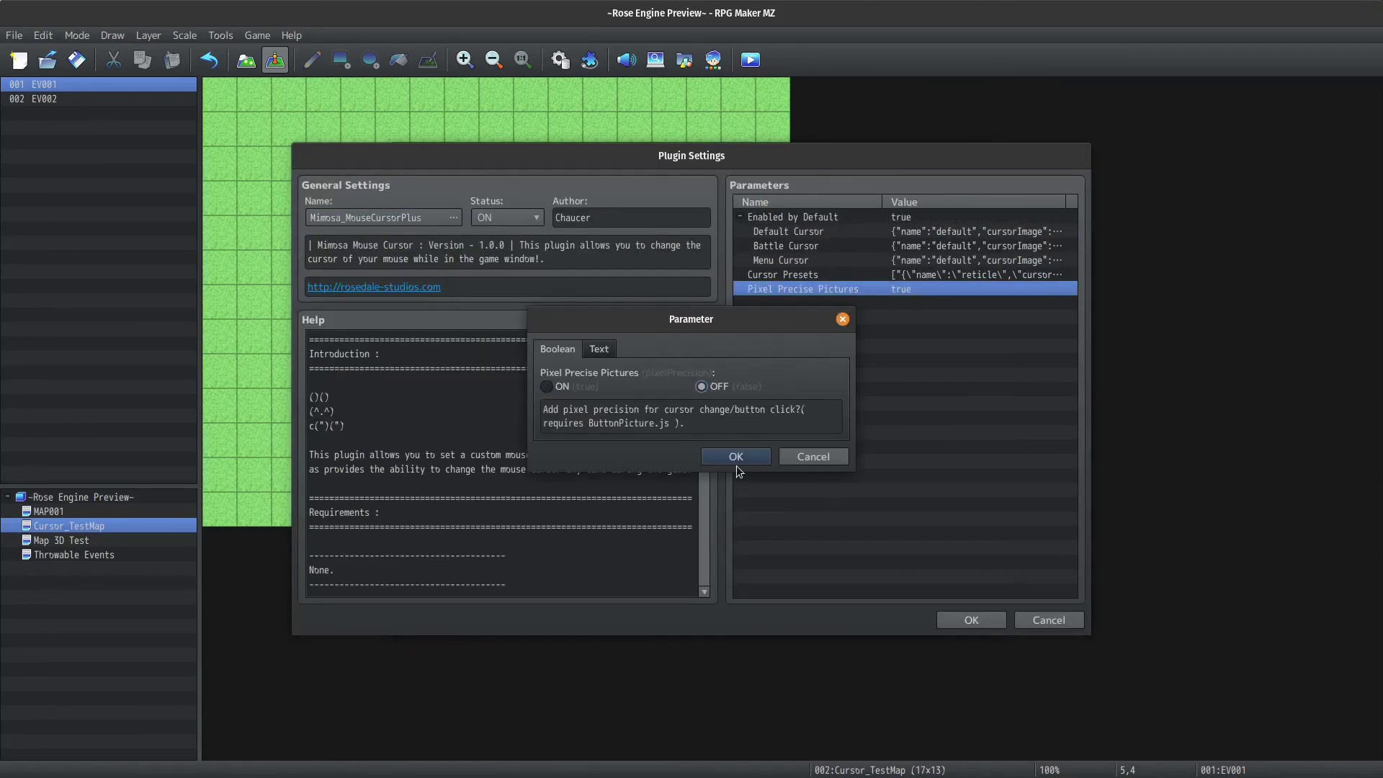
pyautogui.click(735, 457)
pyautogui.press('Return')
pyautogui.press('Return')
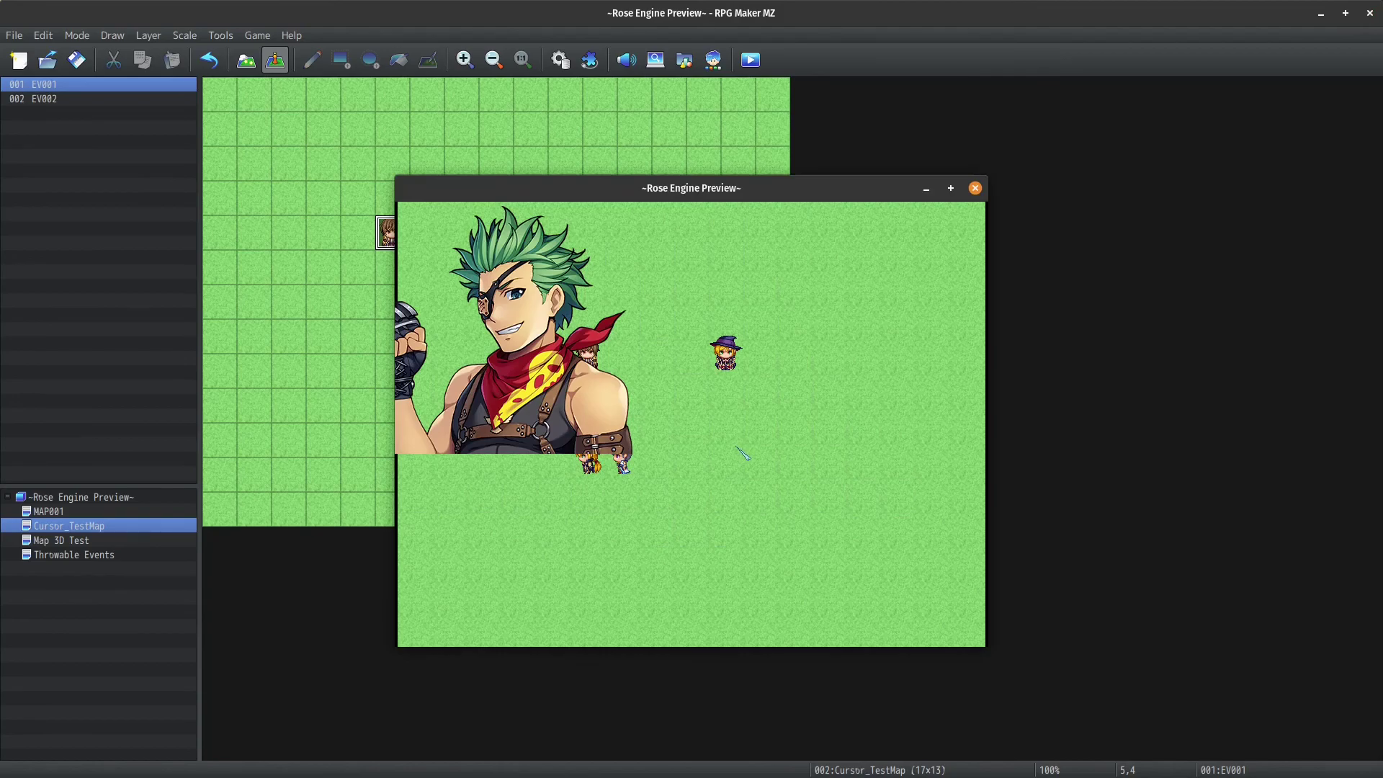
pyautogui.hotkey('alt', 'F4')
pyautogui.hotkey('ctrl', 'r')
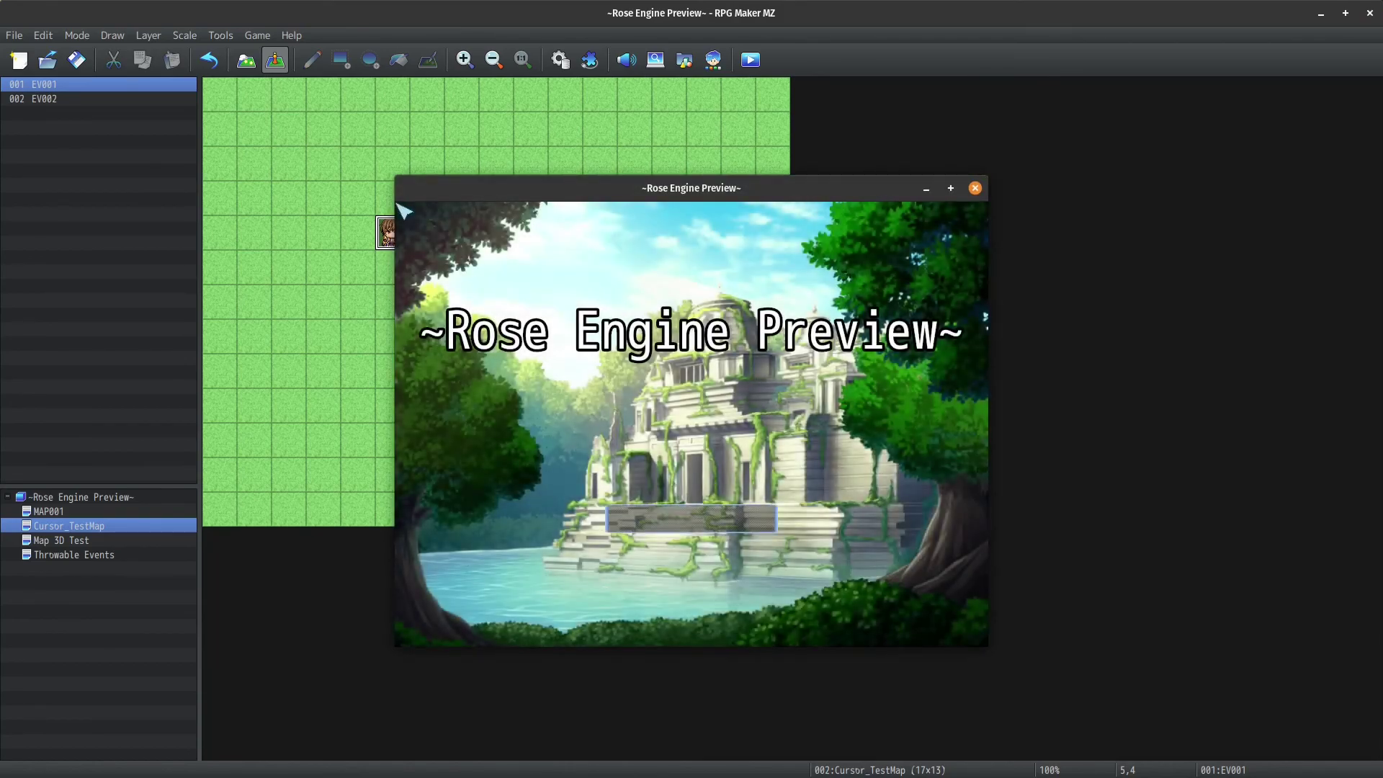
# - Start a new game, click the bust picture and dismiss its message
pyautogui.click(667, 497)
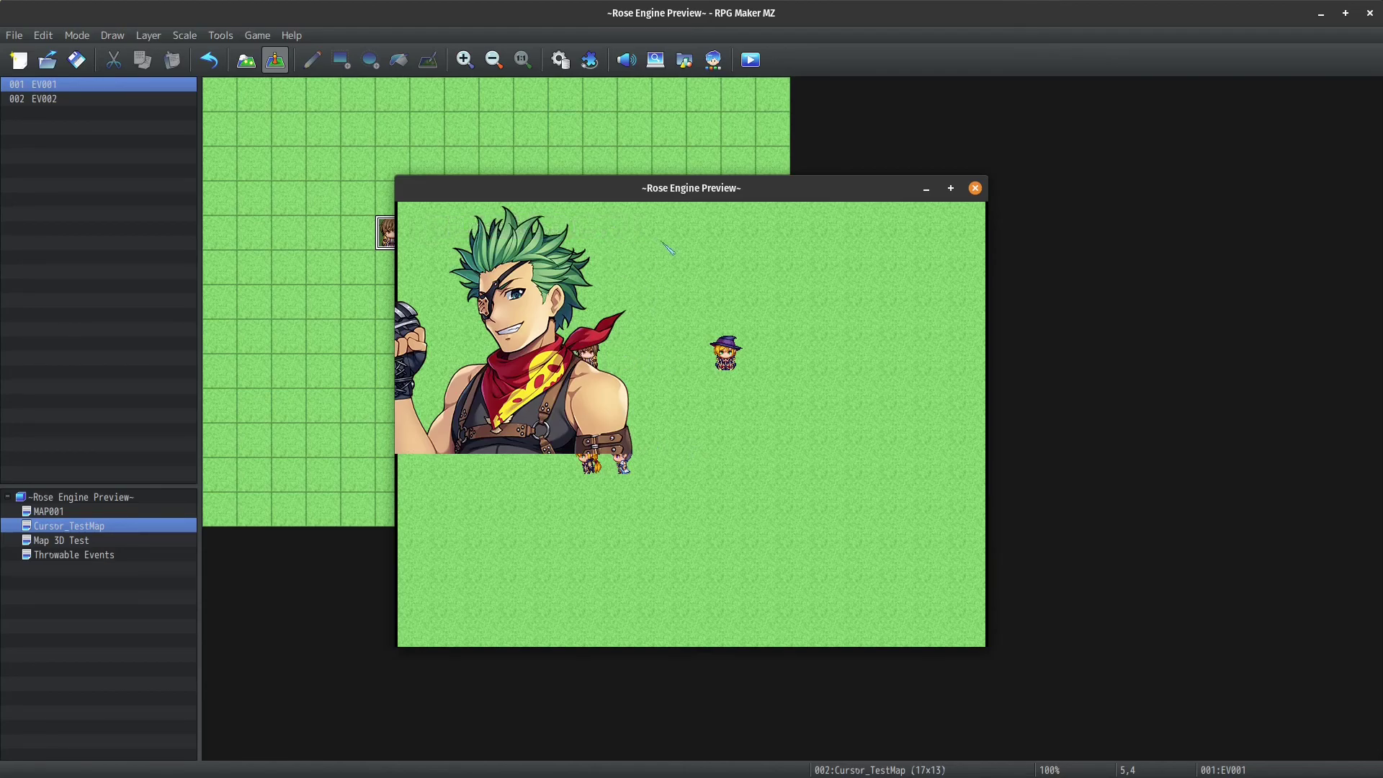
pyautogui.click(607, 228)
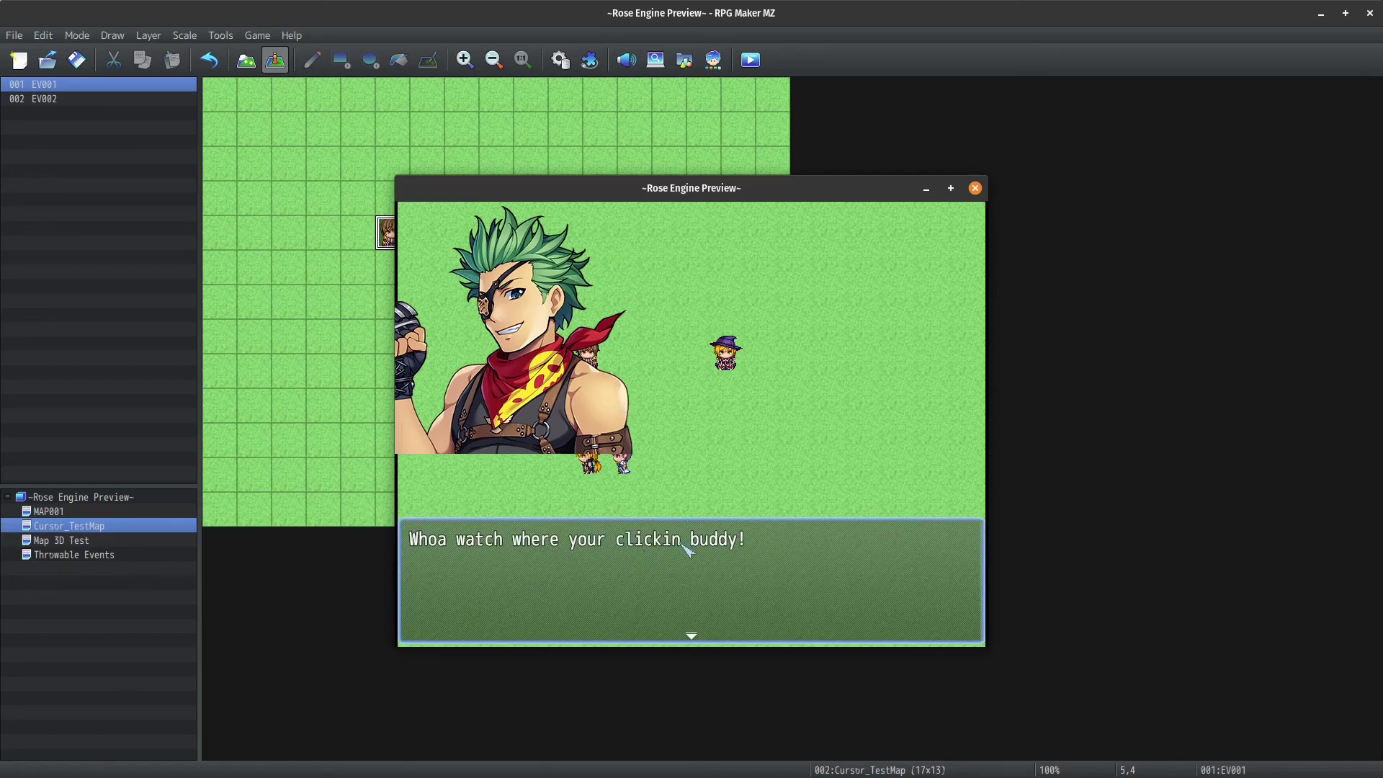
pyautogui.click(673, 446)
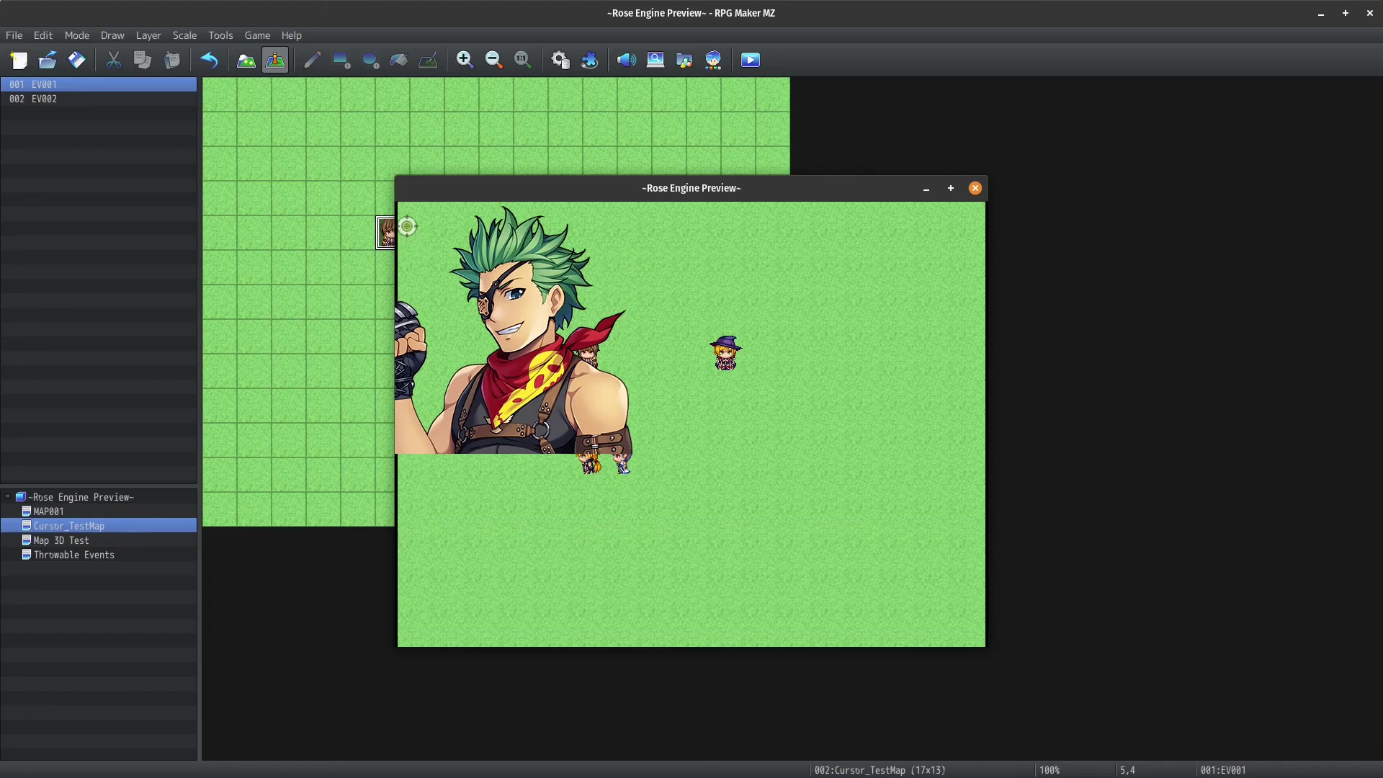
# - Click the picture's transparent corner, its body and its transparent top edge, dismissing each message
pyautogui.click(442, 234)
pyautogui.click(723, 289)
pyautogui.click(451, 314)
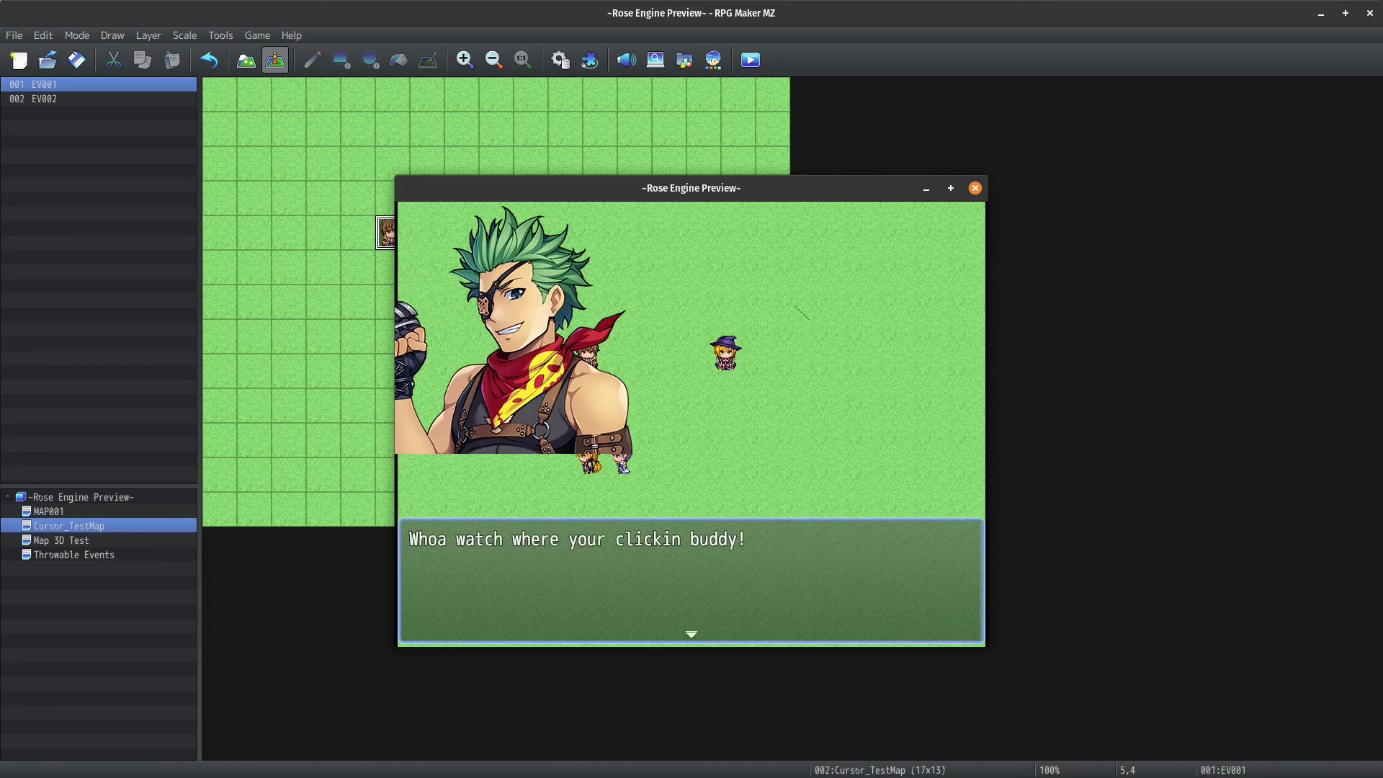
pyautogui.click(710, 275)
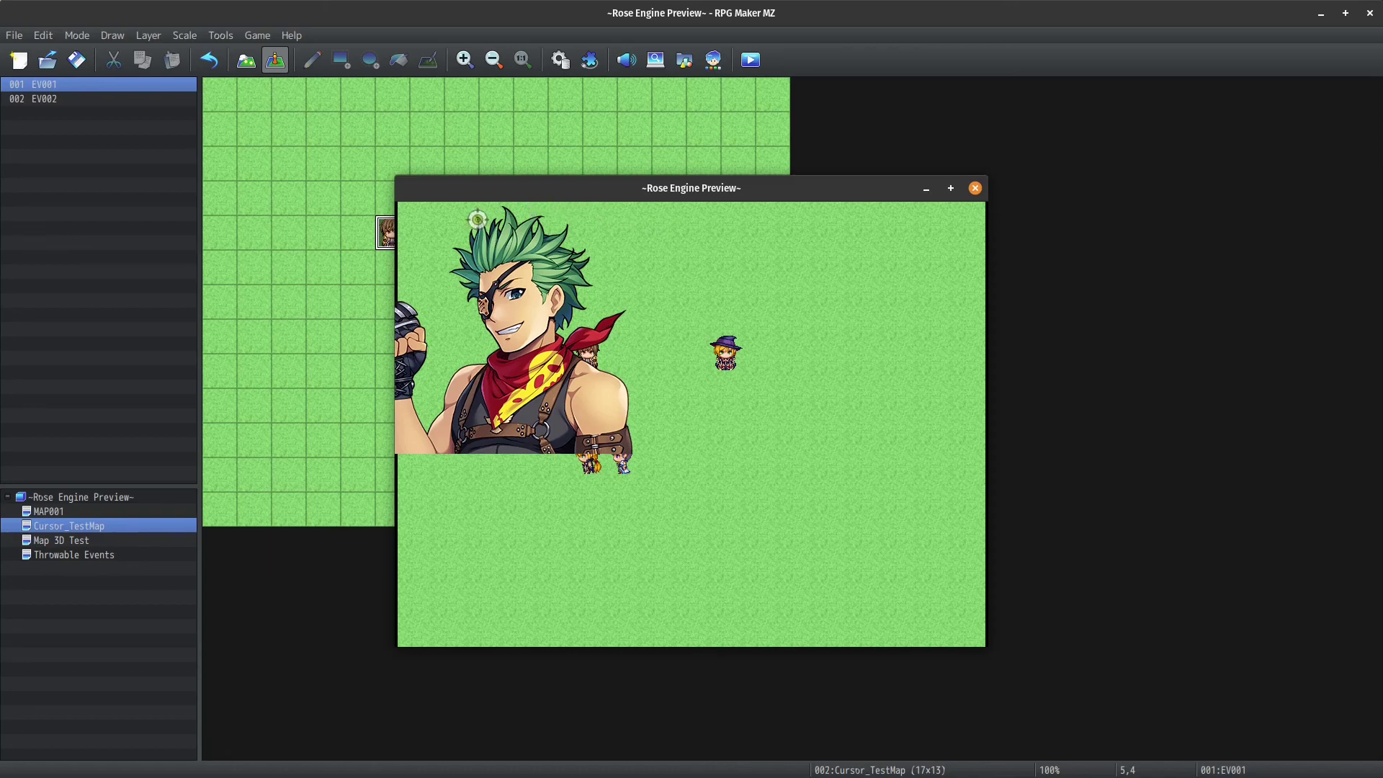
pyautogui.click(416, 223)
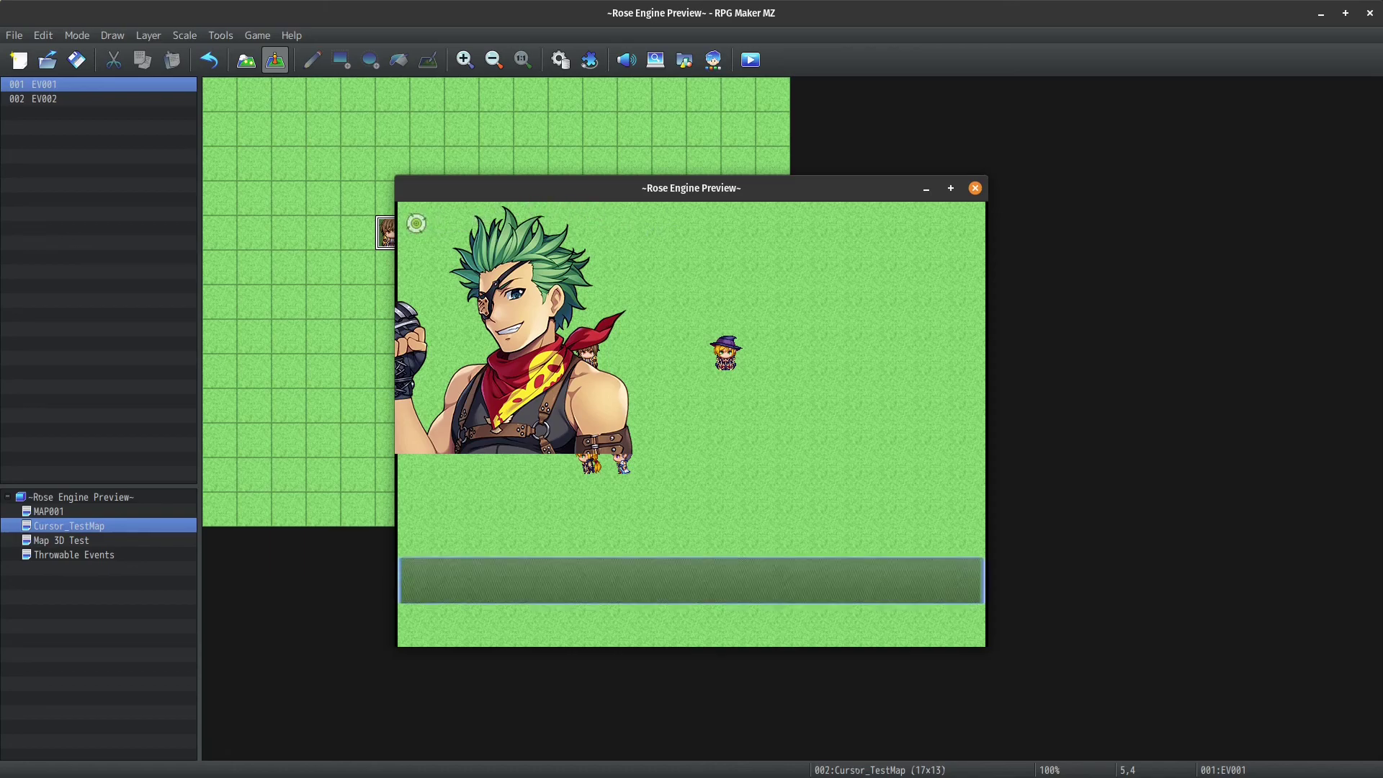
pyautogui.click(730, 530)
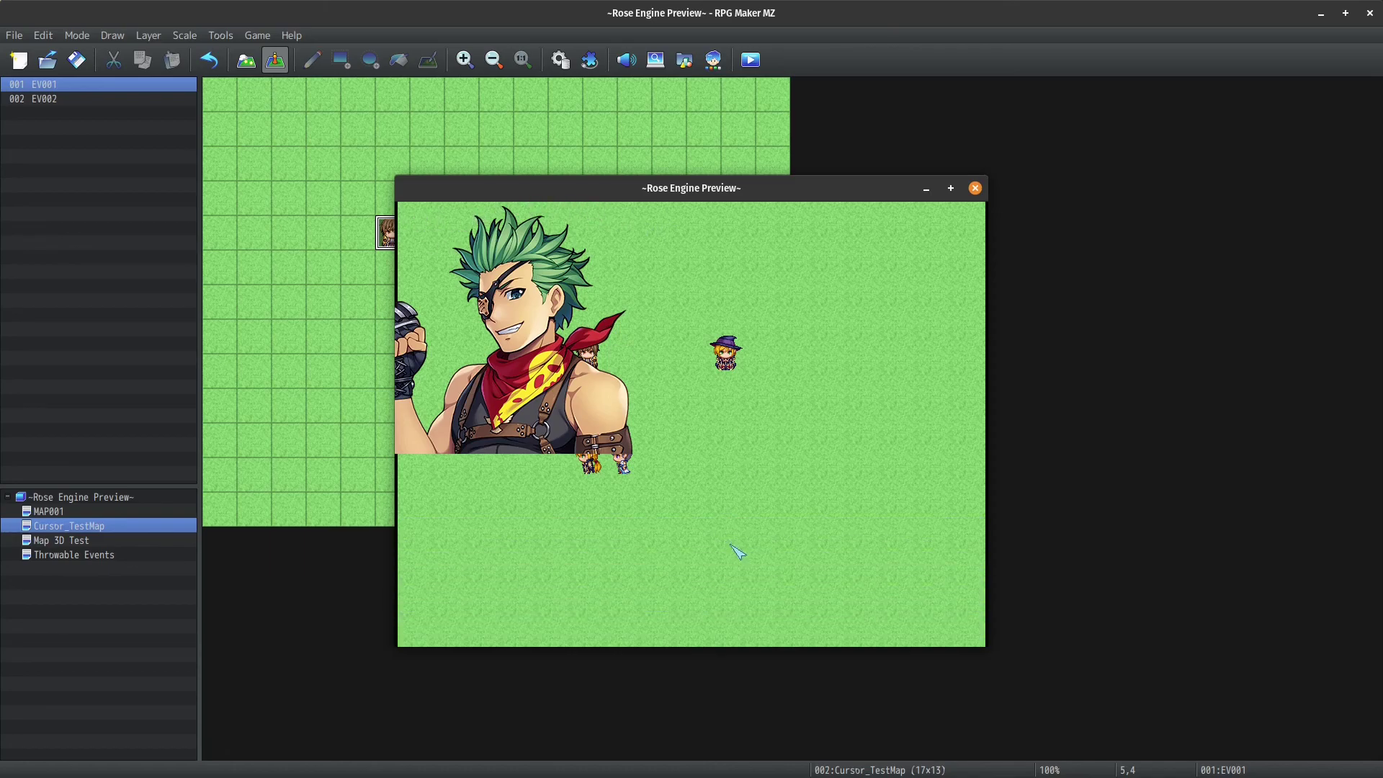